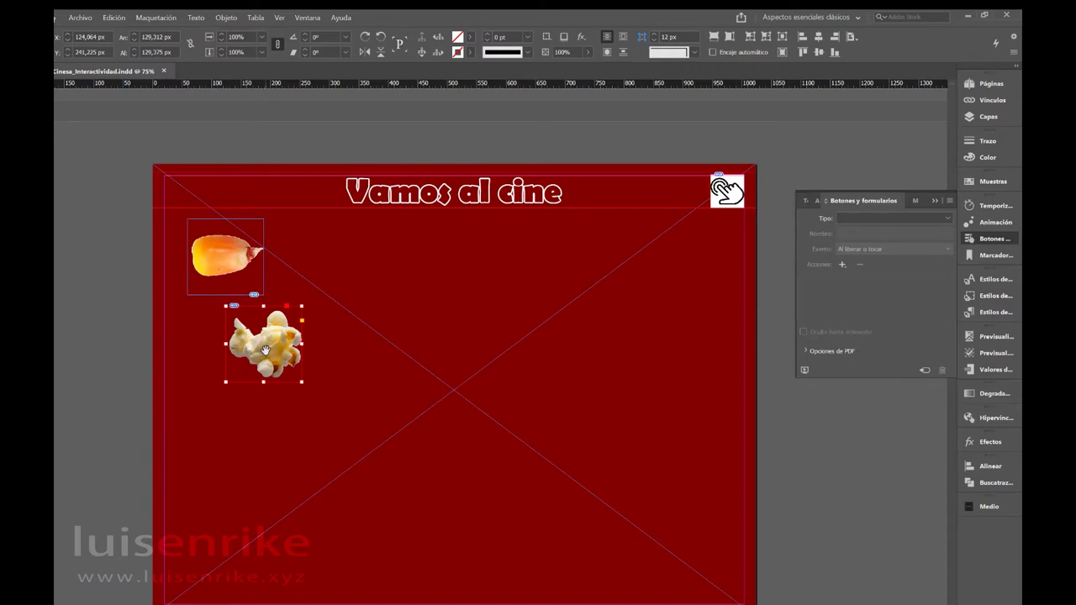
Stack the popcorn image on top of the corn kernel and hide Palomita.png in the Capa 2 layer
drag(264, 350, 225, 265)
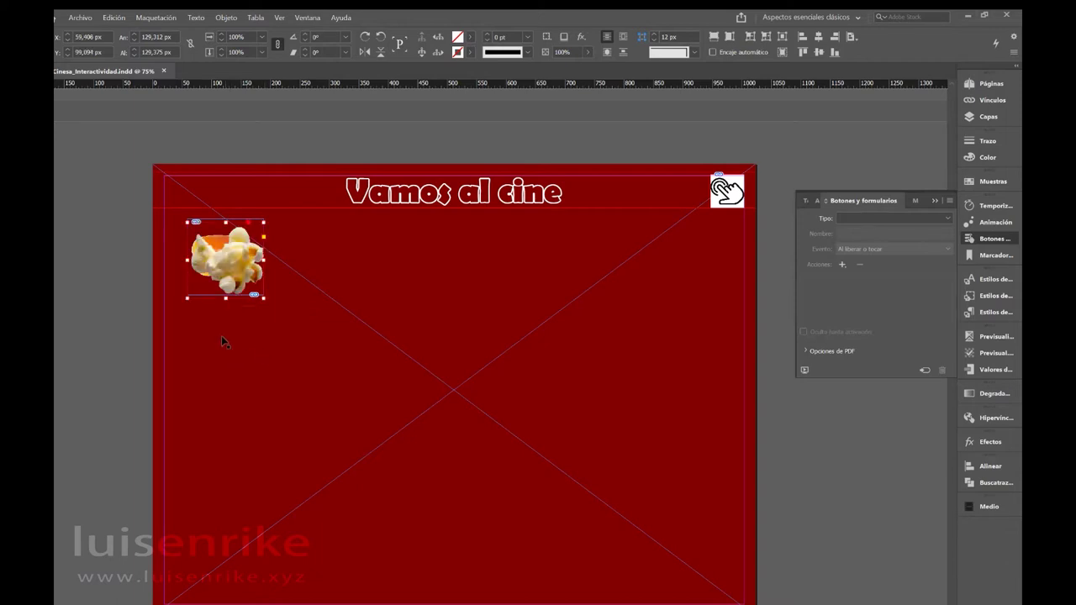
click(980, 118)
click(980, 119)
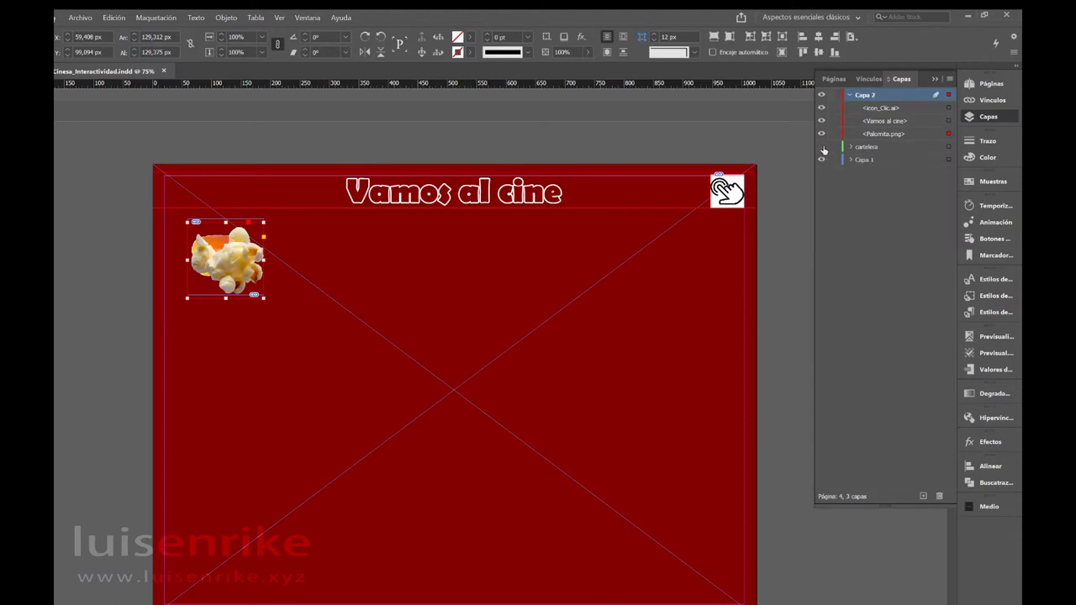
click(822, 96)
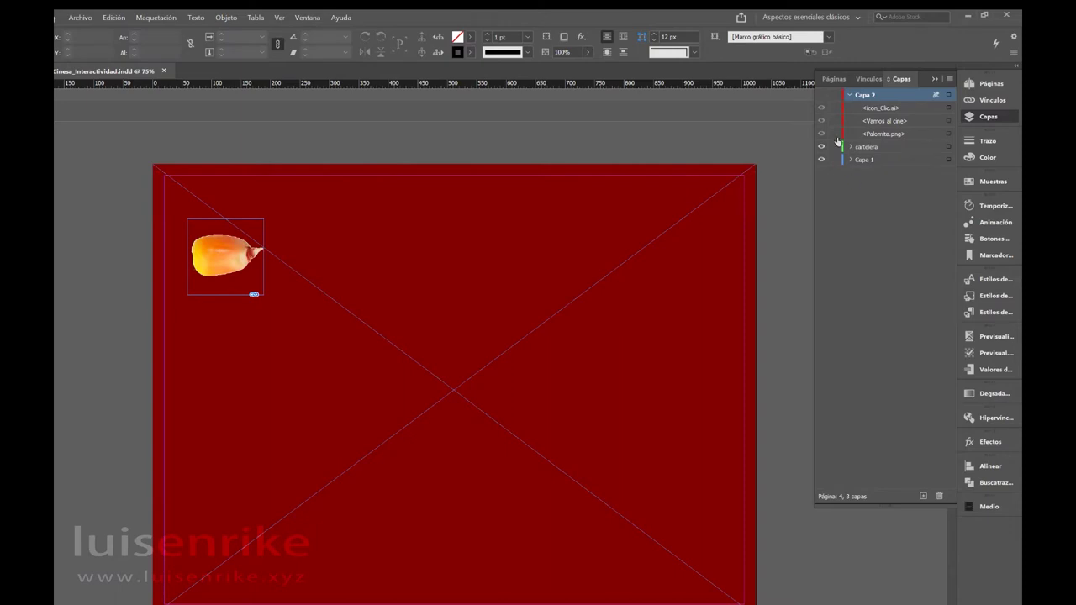
click(822, 96)
click(848, 161)
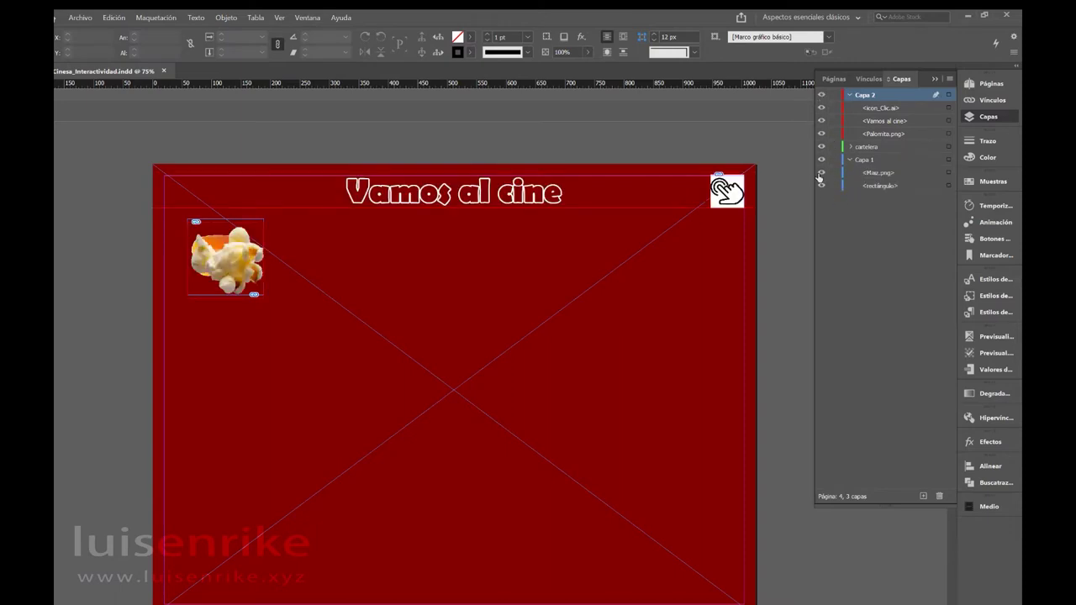
click(820, 174)
click(821, 174)
click(820, 174)
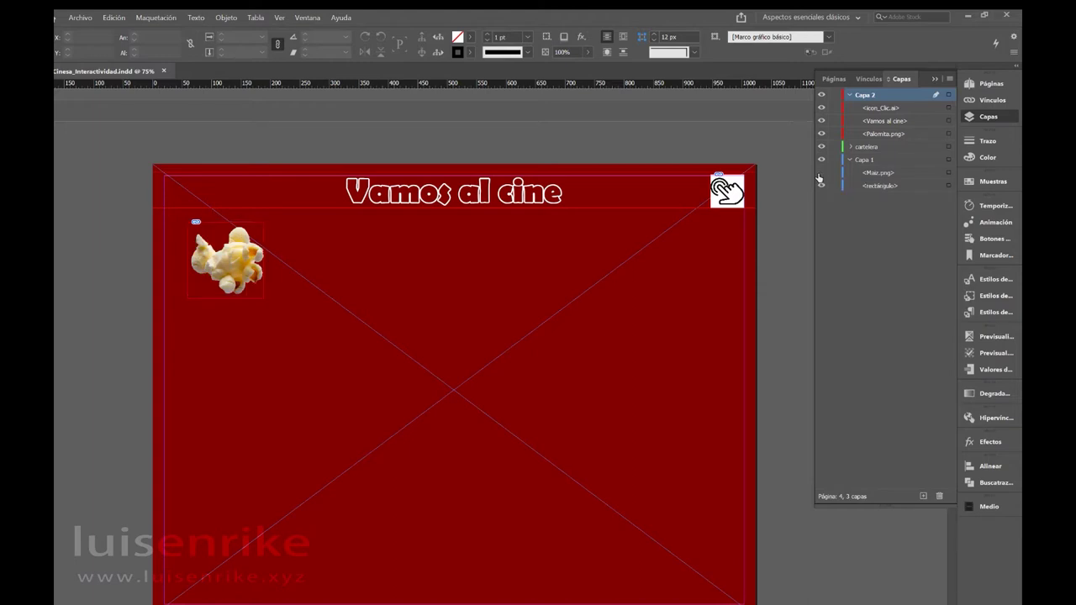
click(820, 174)
click(821, 134)
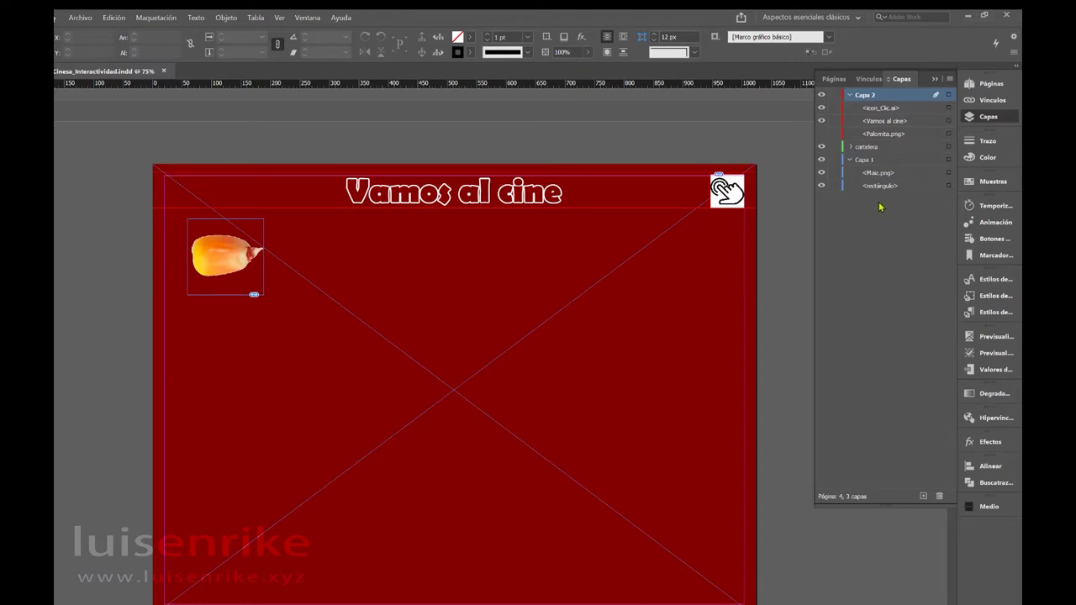
Convert the corn kernel image into a button named Maiz
click(225, 238)
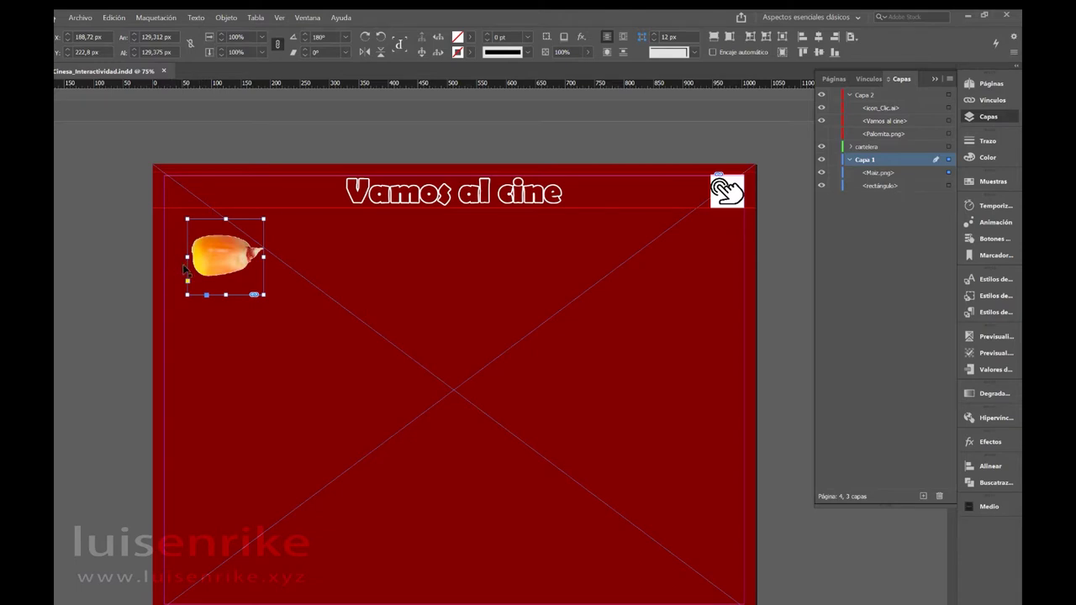
click(1004, 239)
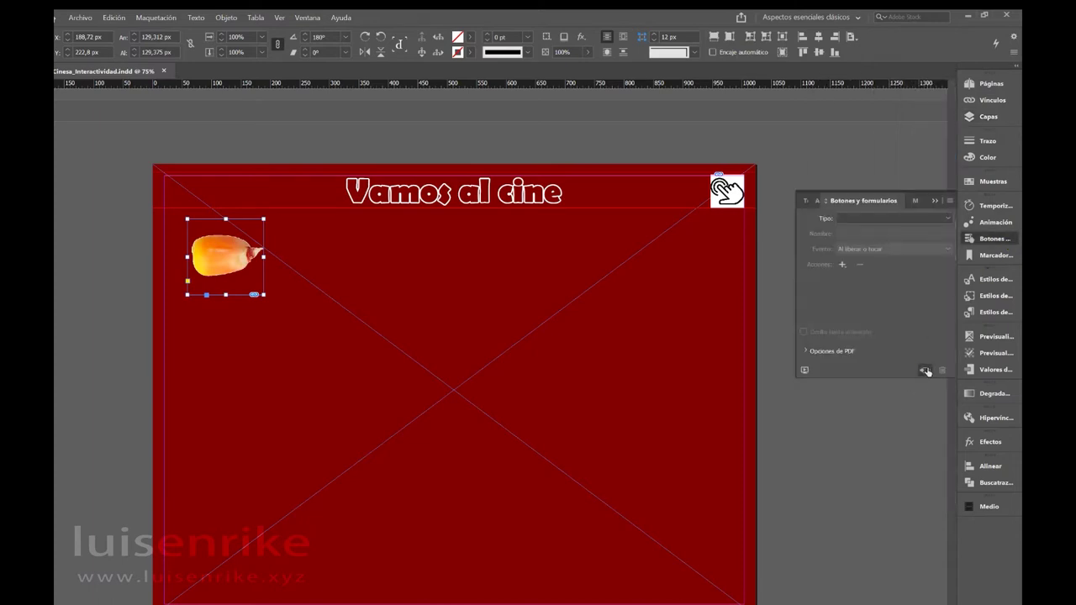
click(925, 370)
click(873, 233)
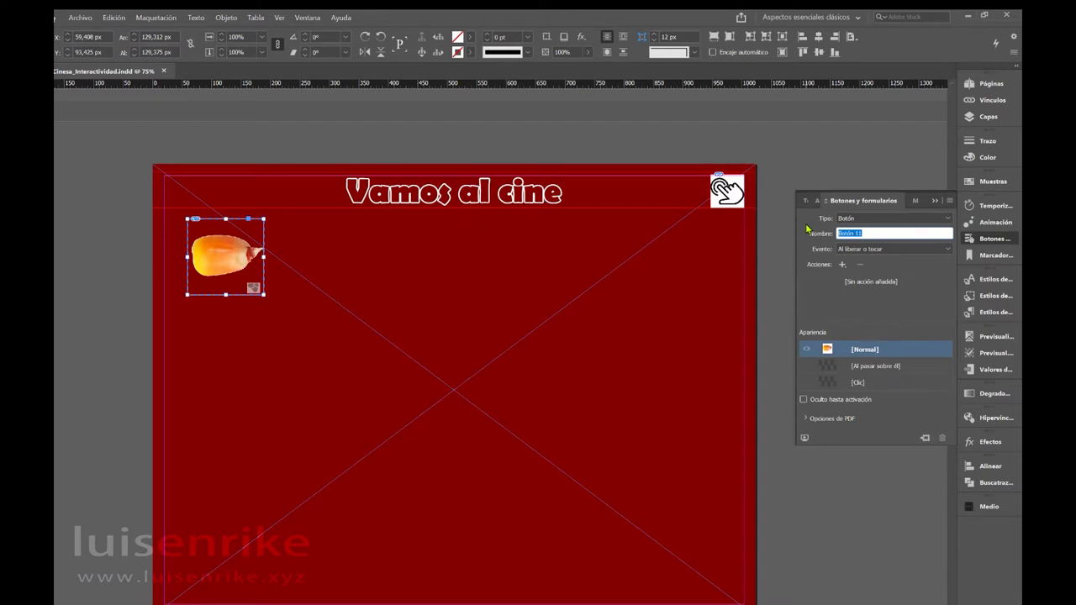
text(Maiz)
key(Return)
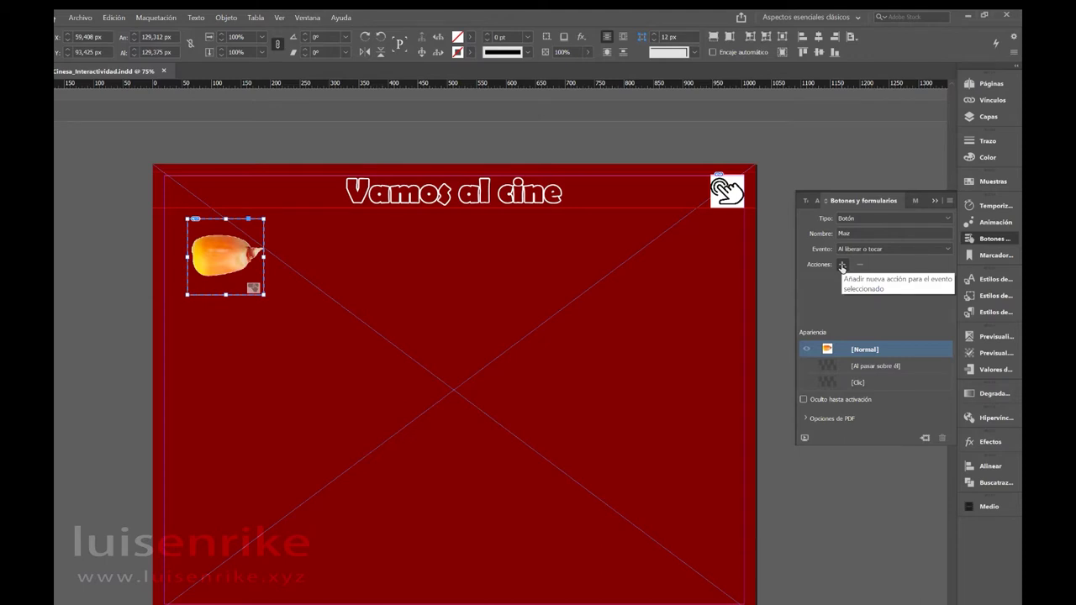
click(841, 201)
click(806, 258)
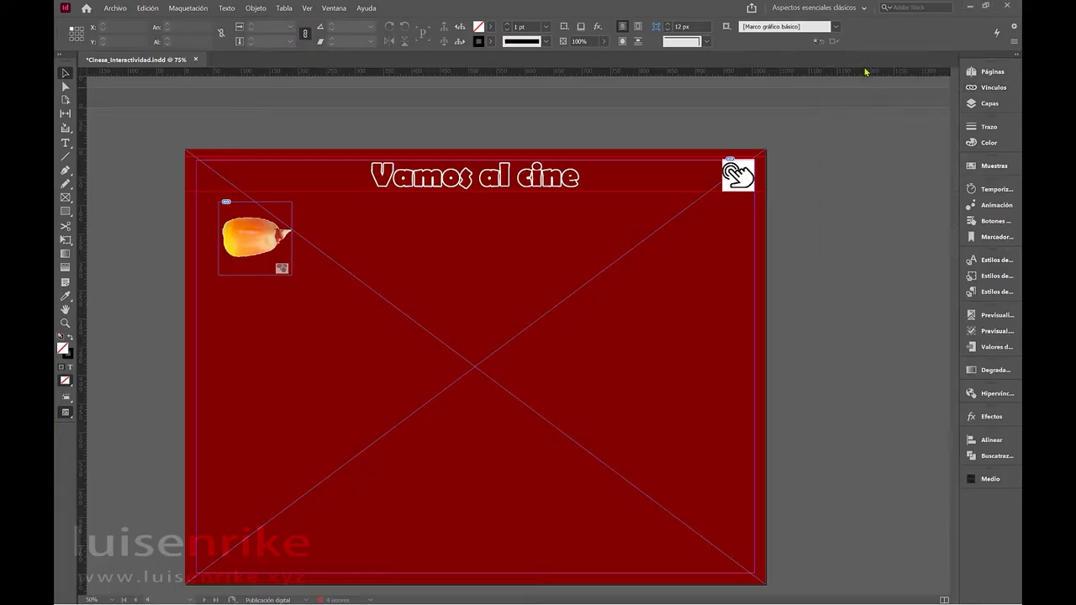
Place the Palomitas2 audio from Cinesa > Materiales > Audios on the pasteboard beside the page, in a frame about 41 × 44 px
click(114, 10)
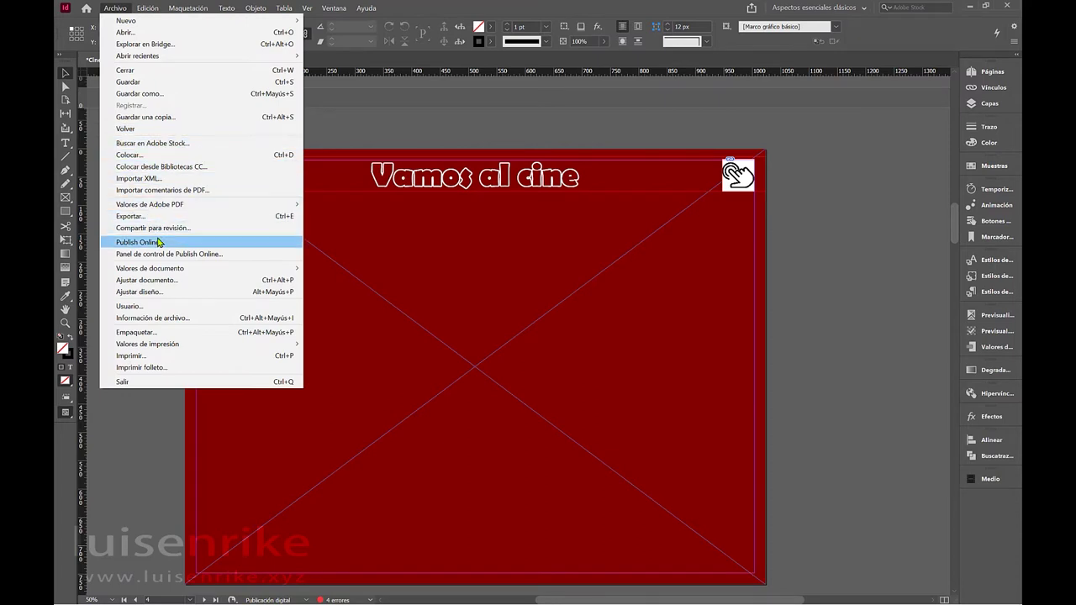
click(139, 157)
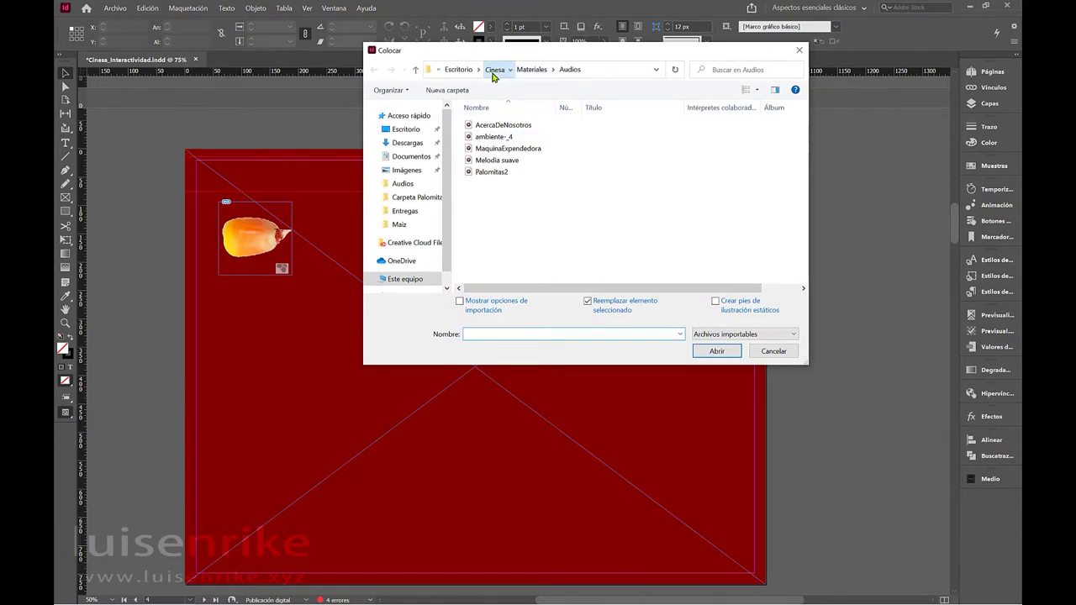
click(494, 71)
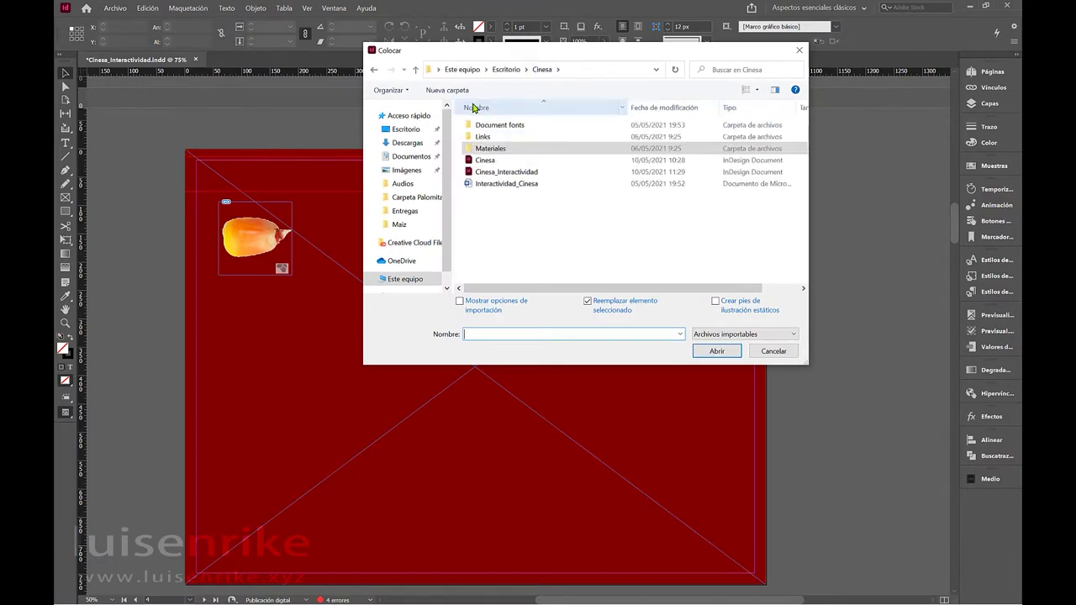
double_click(486, 148)
double_click(484, 124)
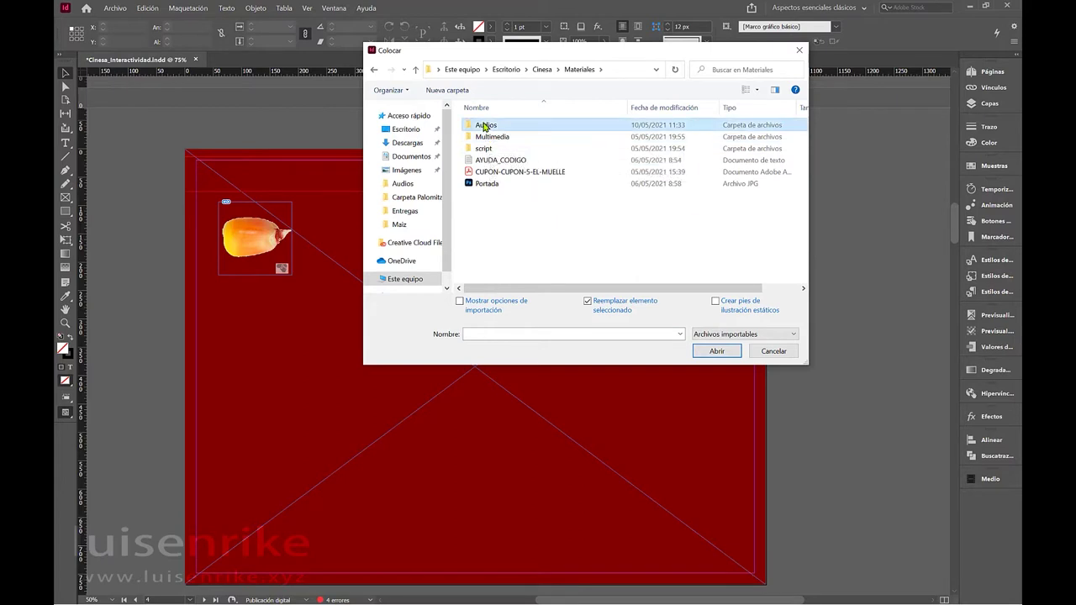
click(494, 172)
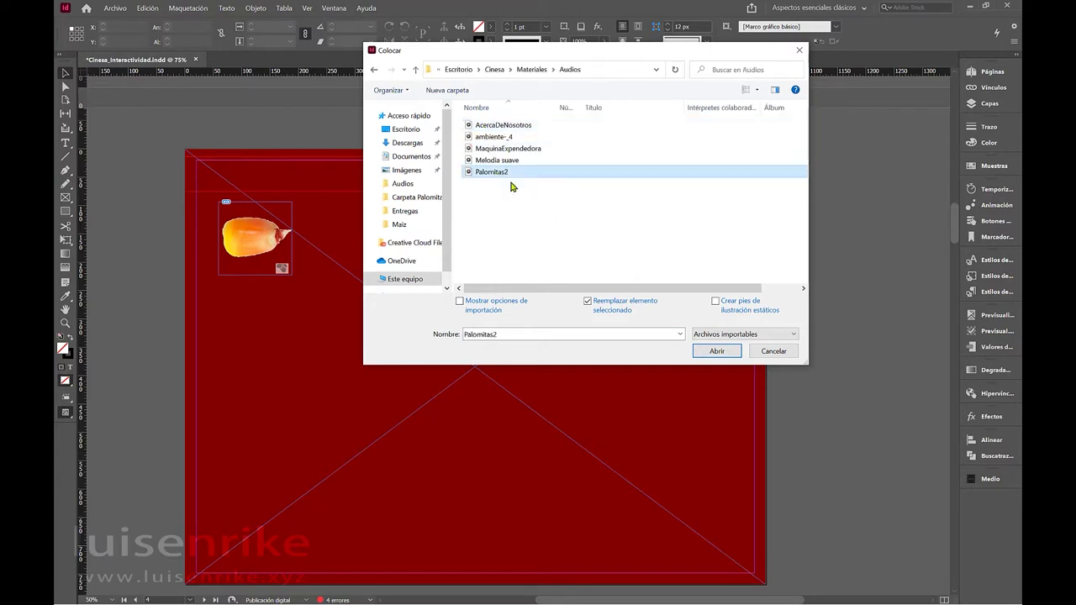
click(717, 350)
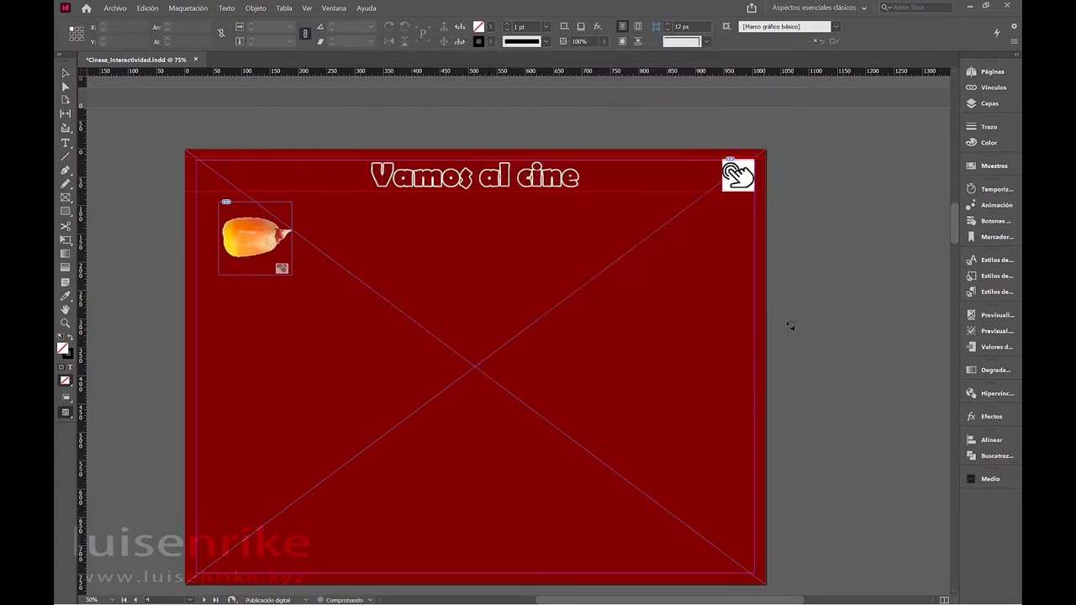
drag(784, 322, 805, 344)
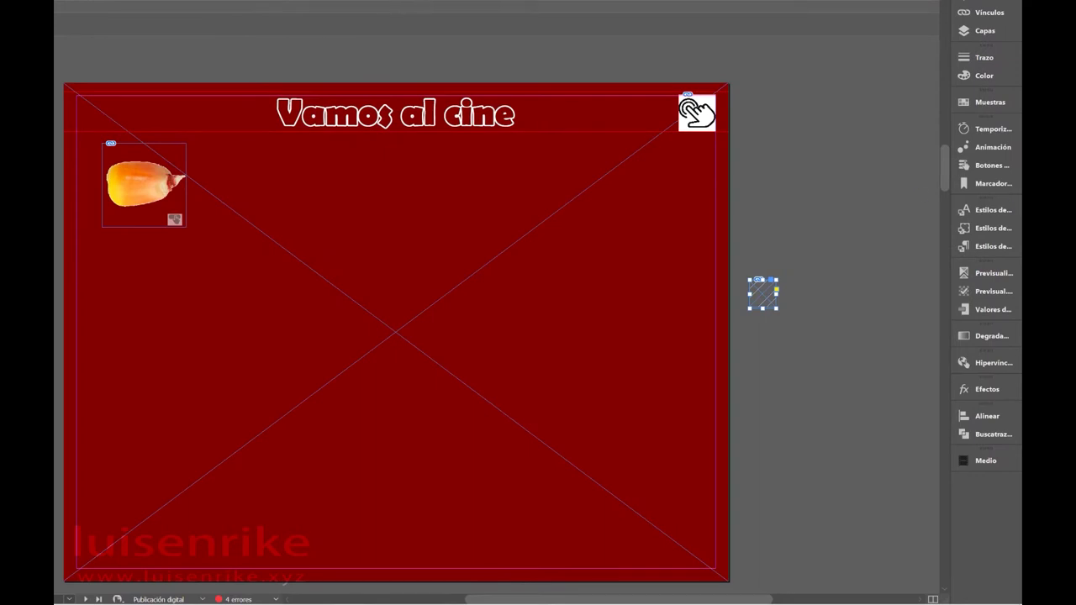
Review the playback and poster frame options of the placed audio in the media settings
click(240, 2)
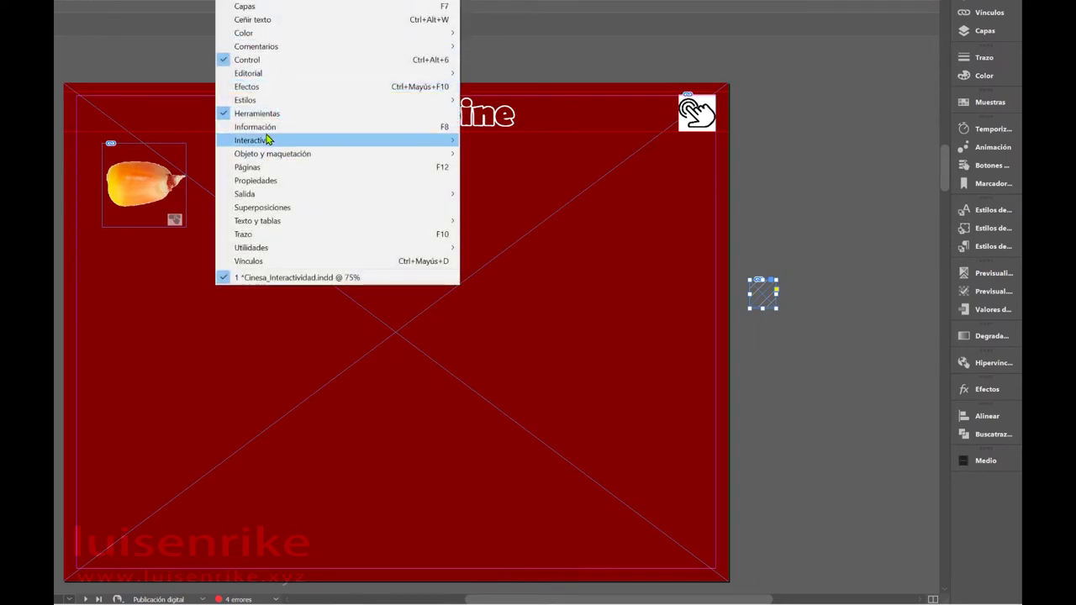
mouse_move(266, 139)
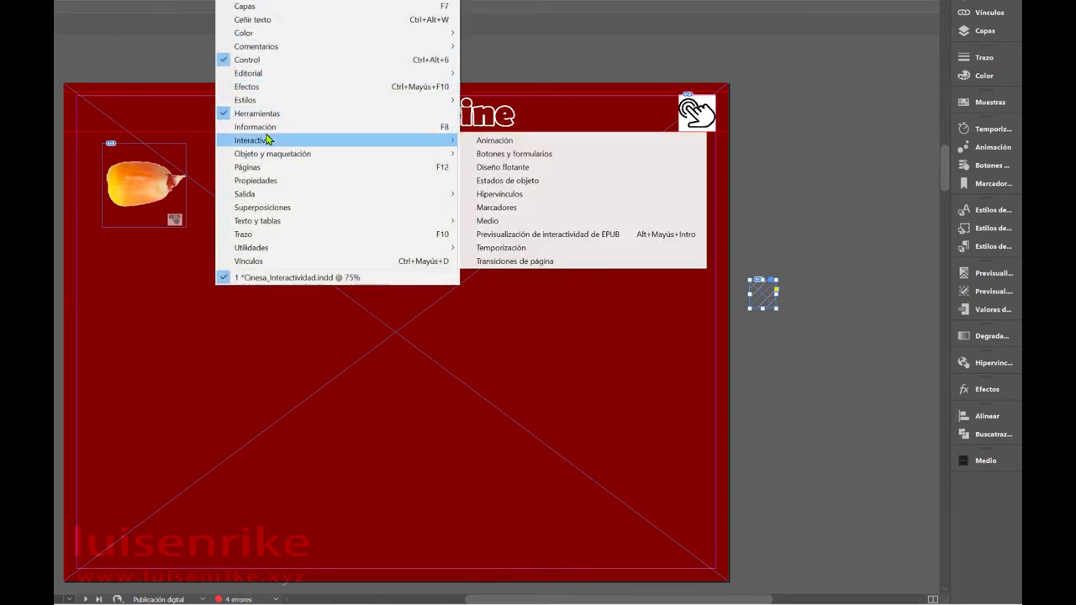
click(531, 225)
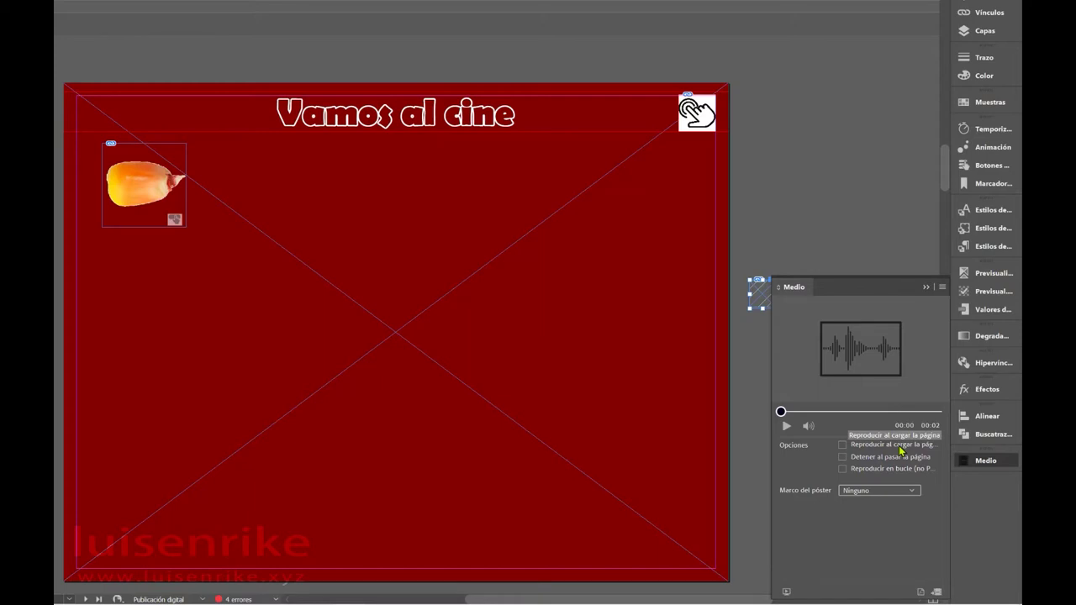
click(915, 495)
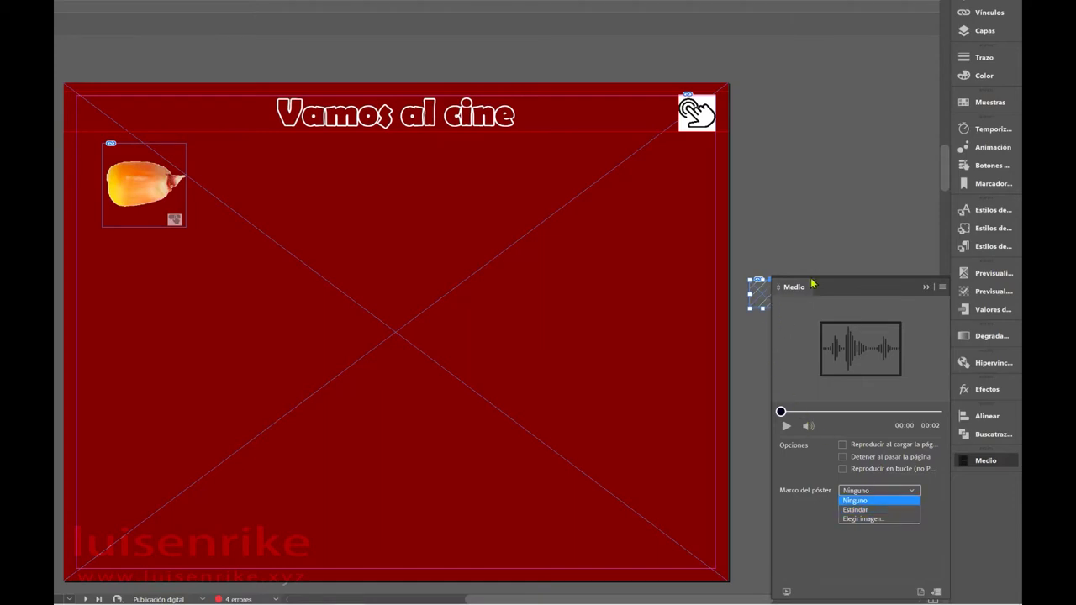
click(866, 510)
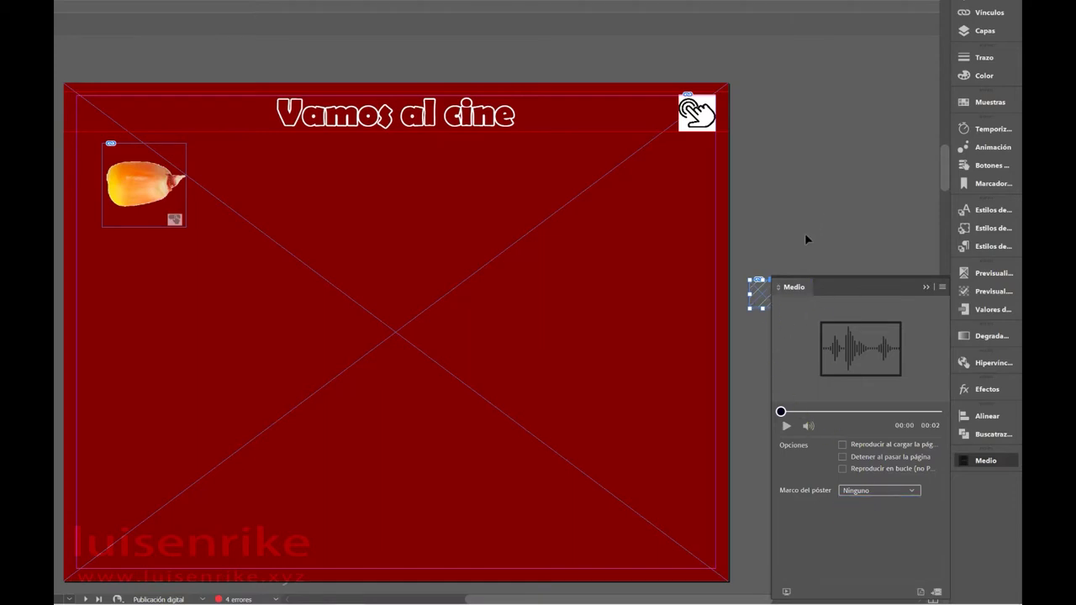
click(805, 291)
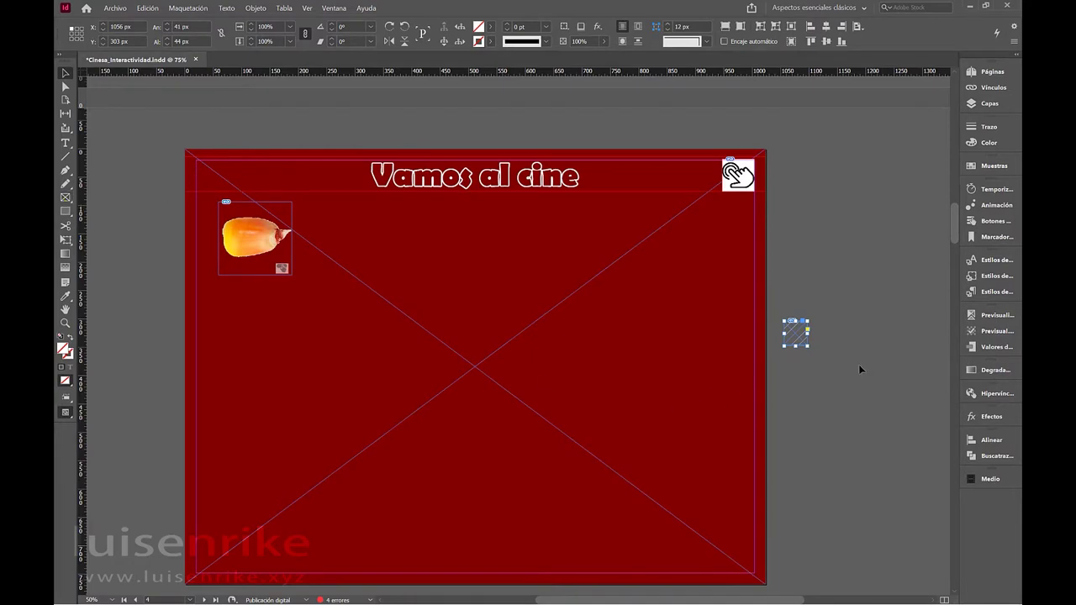
Draw an empty frame about 157 × 95 px around the audio, overlapping the page's right edge, and group both objects
click(64, 199)
drag(838, 309, 749, 362)
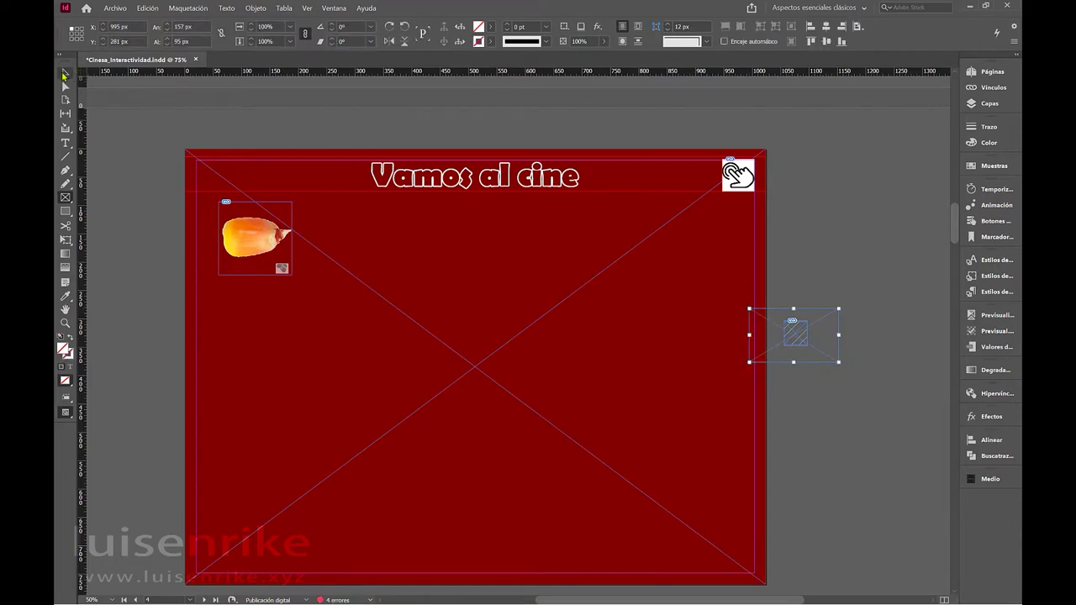
click(64, 74)
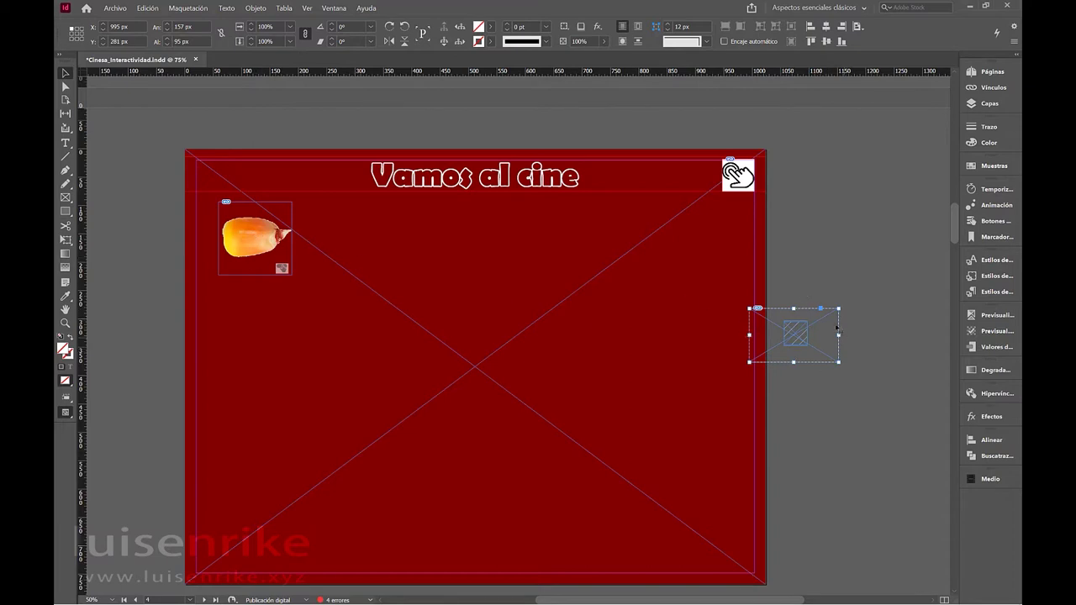
Add a Sonido action to the Maiz button that plays Palomitas2.mp3 on the Al liberar o tocar event
click(244, 232)
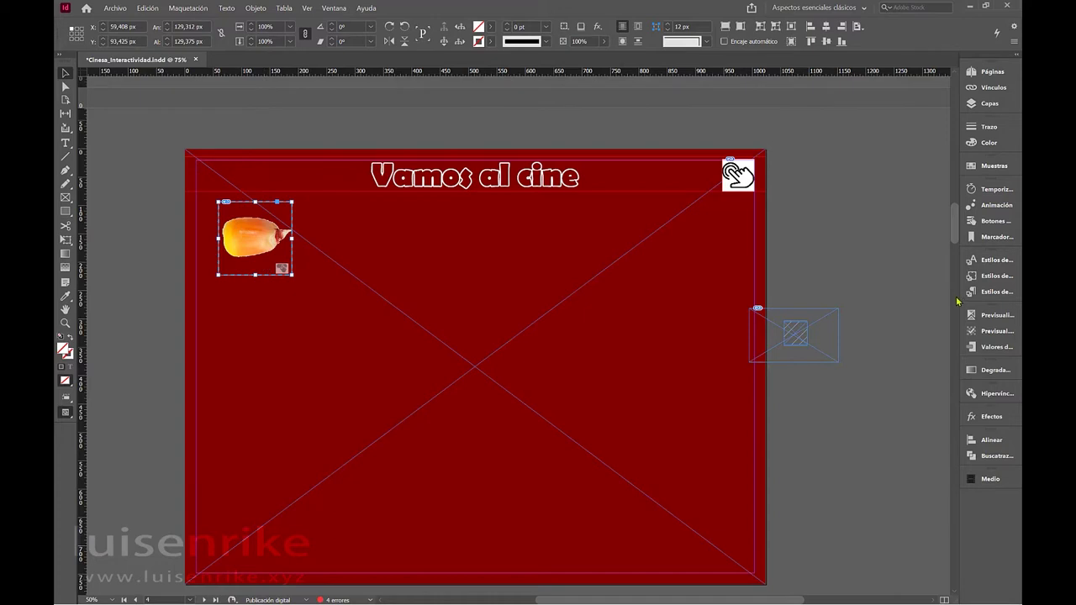
click(992, 224)
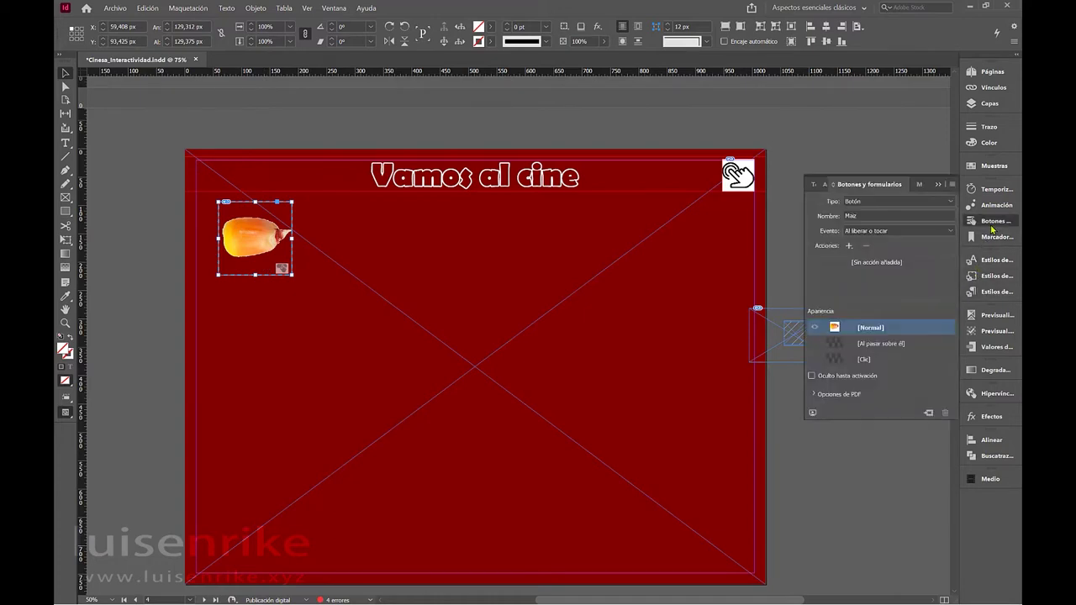
click(847, 248)
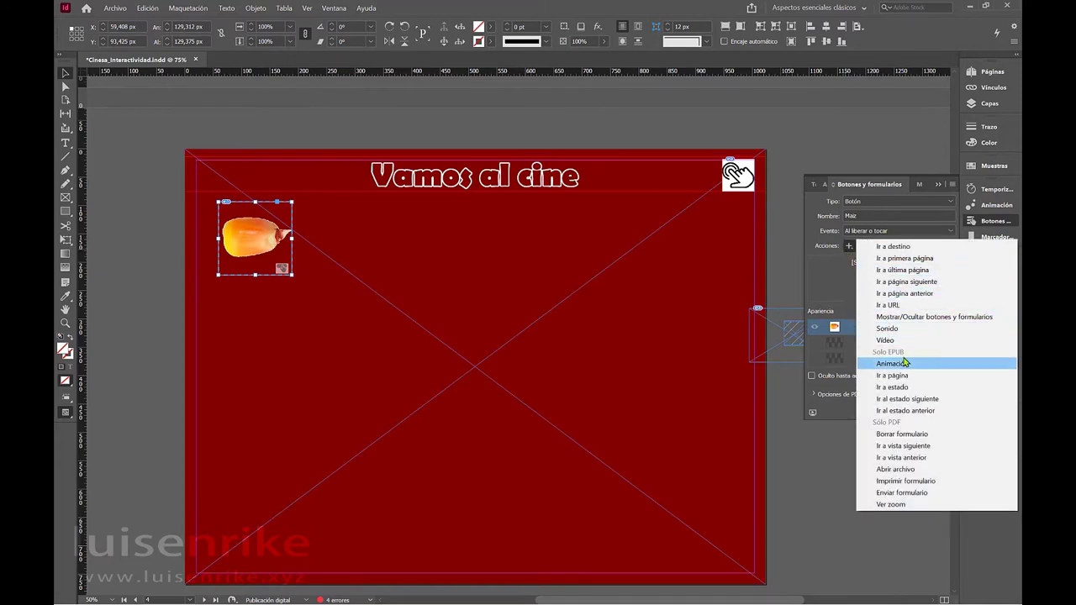
click(893, 330)
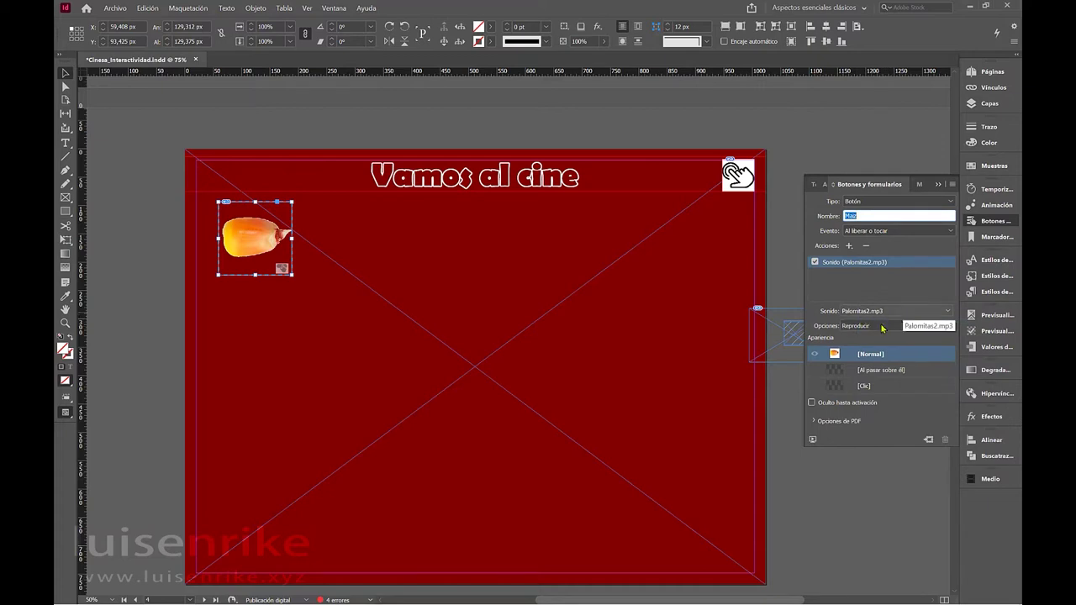
click(893, 312)
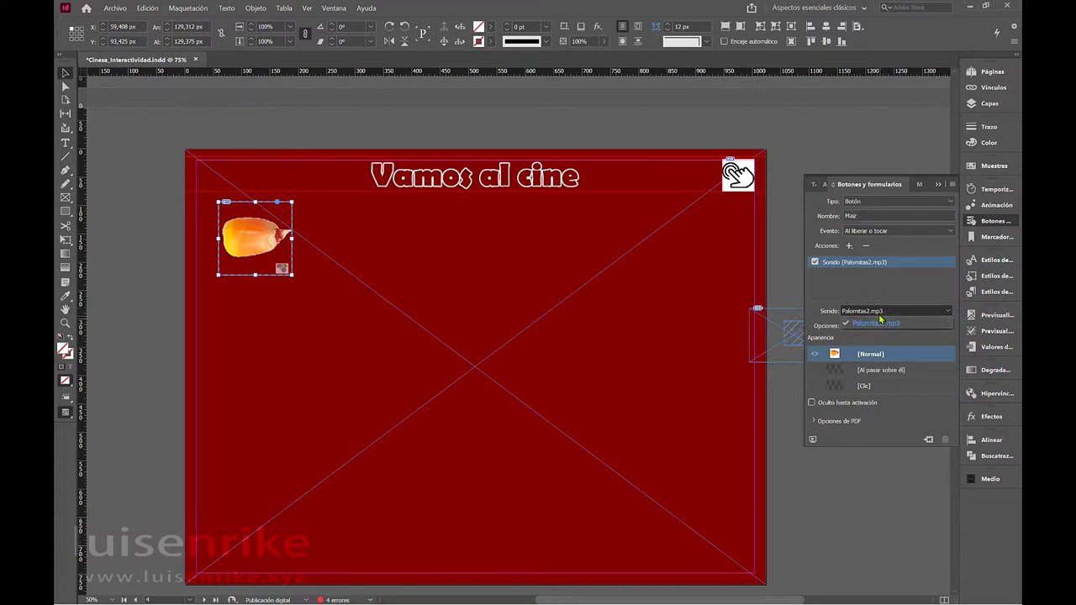
click(880, 322)
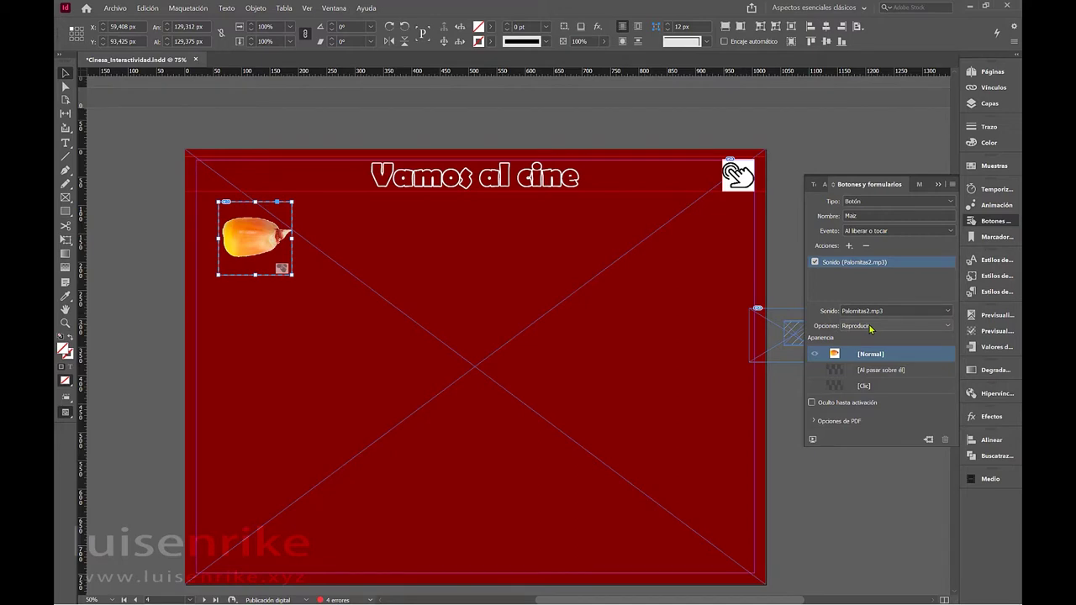
click(860, 186)
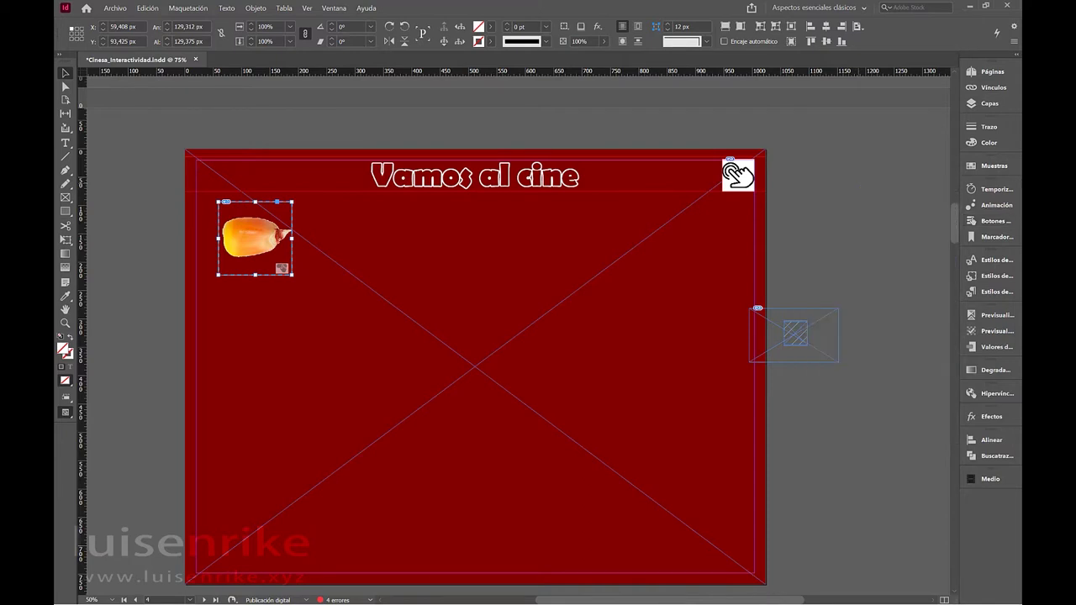
Make the Palomita.png image in Capa 2 visible and apply the Aparecer animation preset to it
click(995, 206)
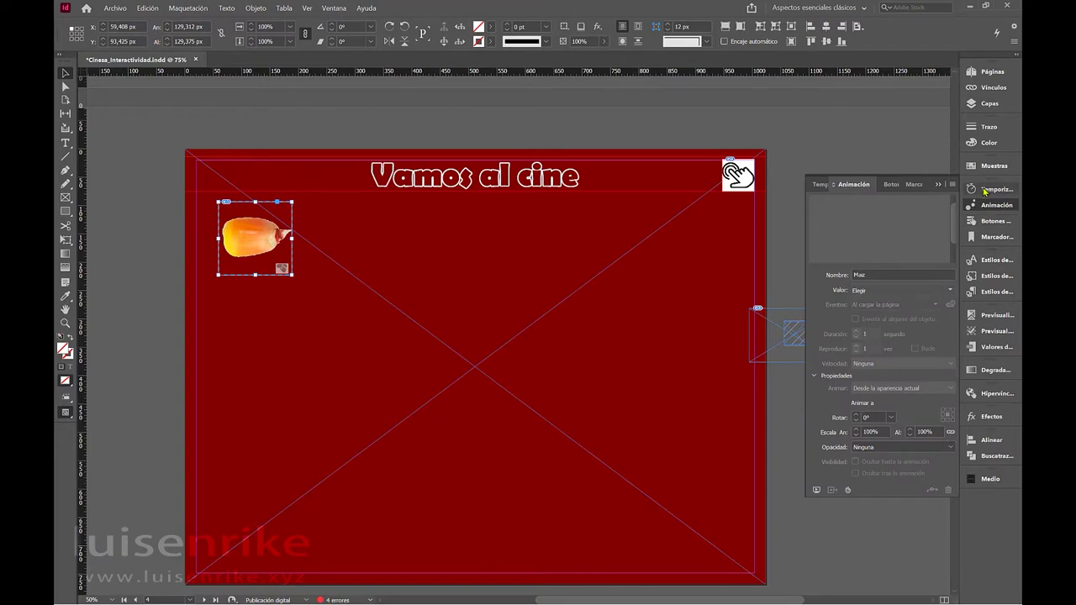
click(990, 103)
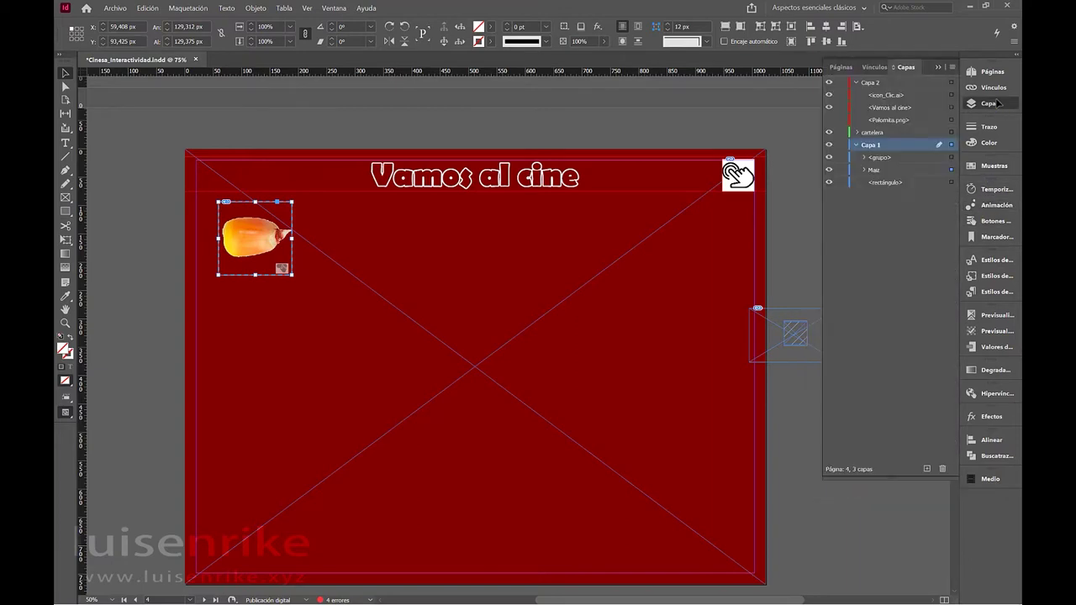
click(829, 120)
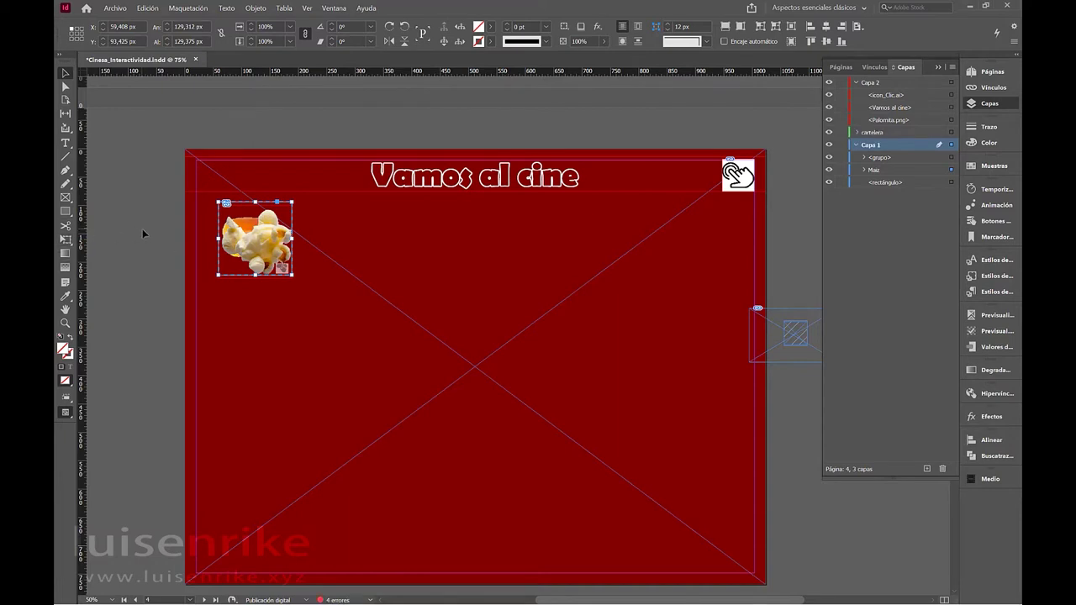
click(142, 229)
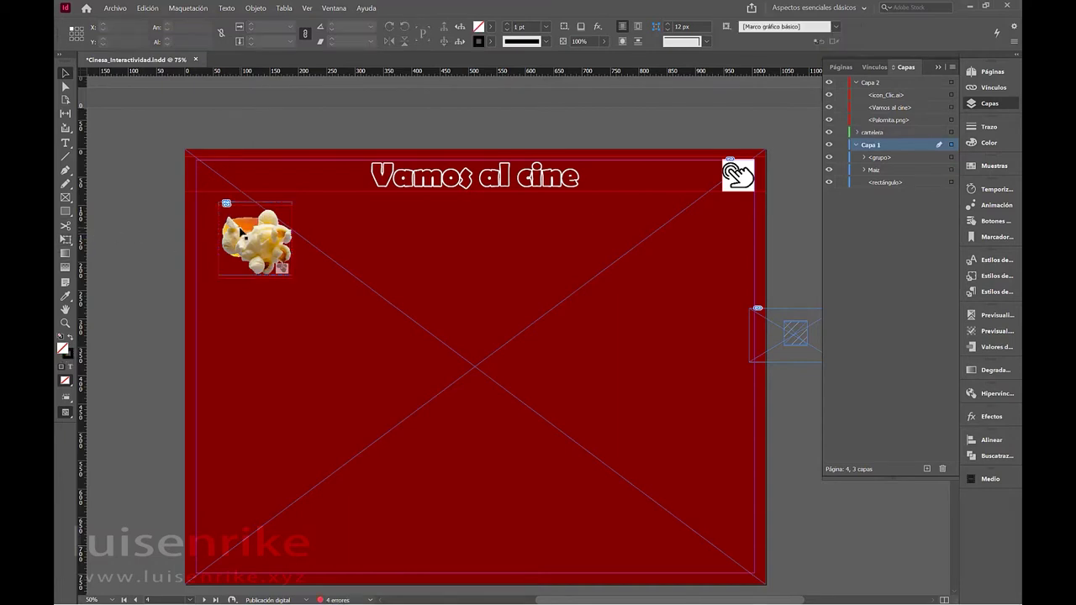
click(241, 231)
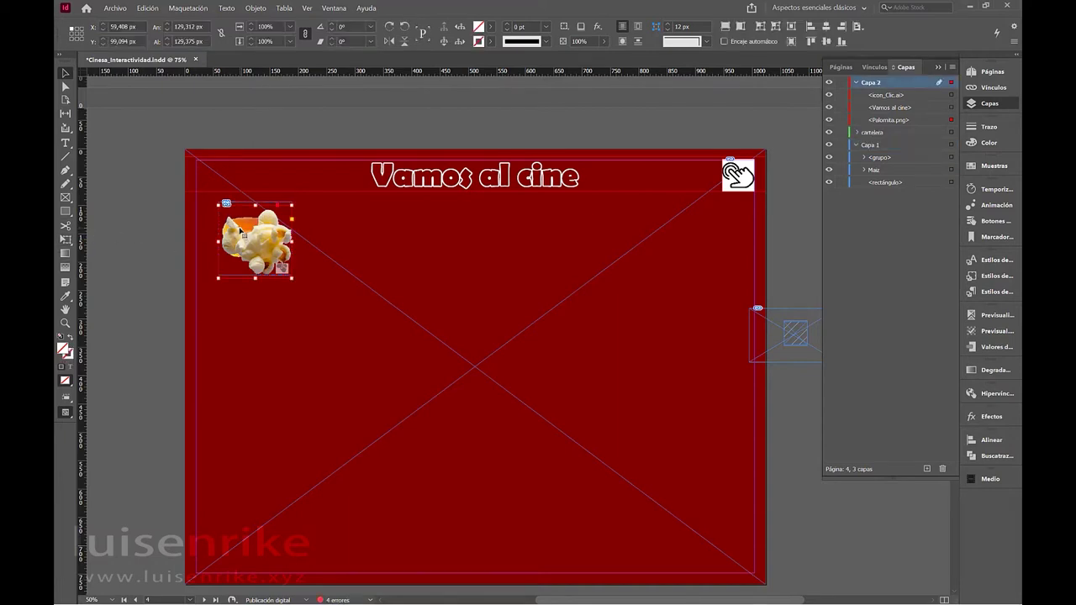
click(995, 207)
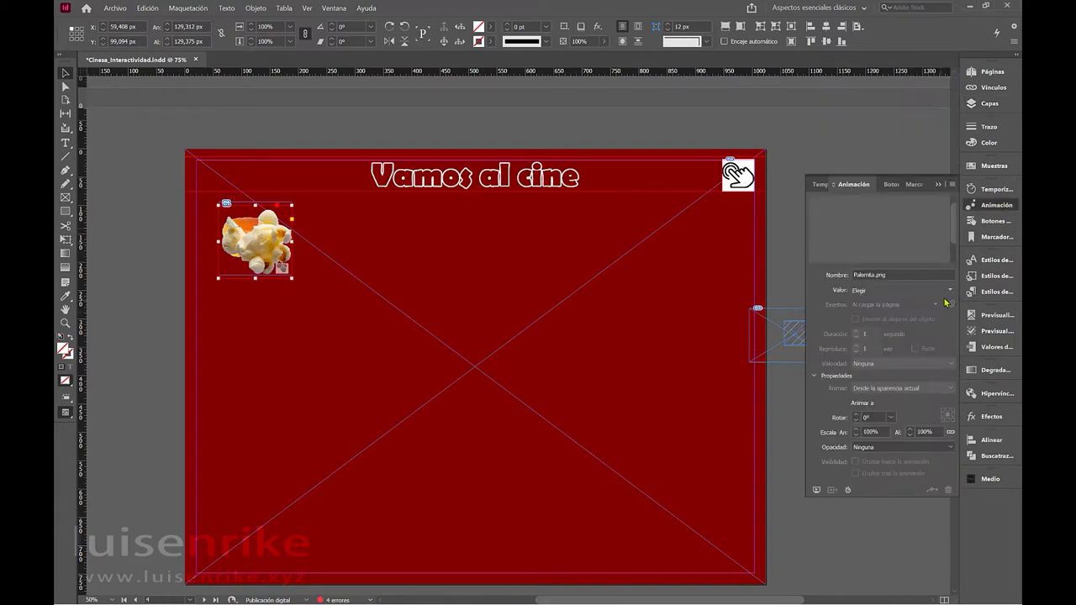
click(950, 291)
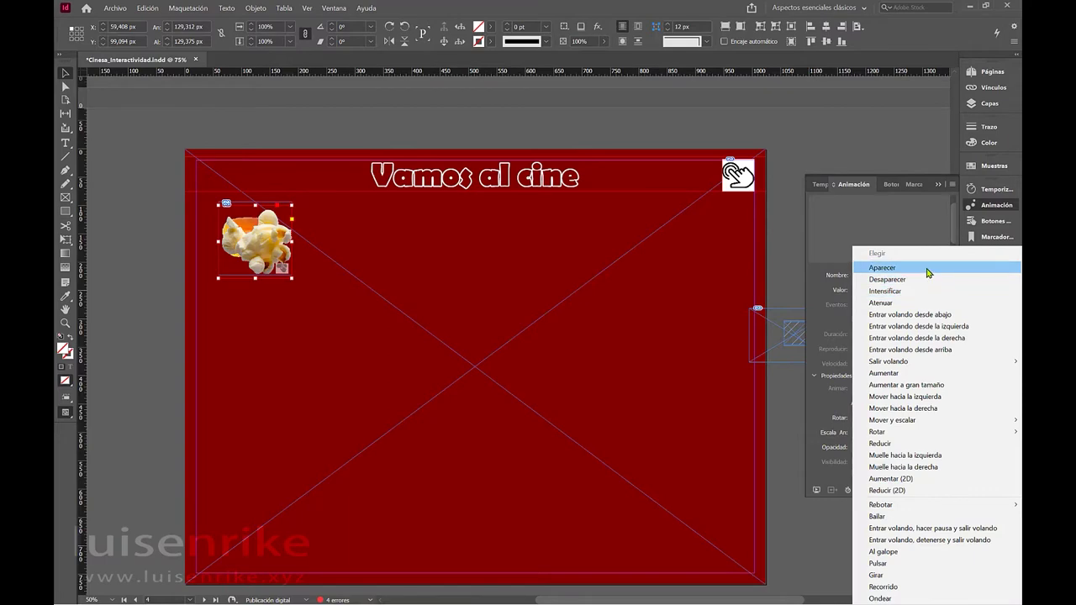
click(928, 272)
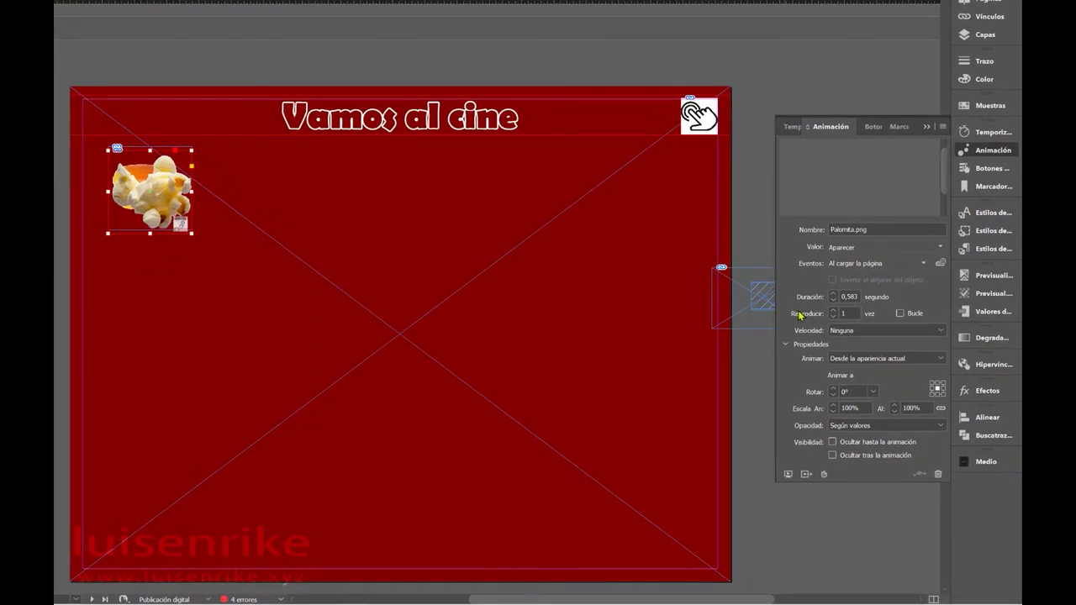
Set the popcorn animation to 0,5 seconds, triggered only by Al hacer clic (automático), and enable Ocultar hasta la animación
click(833, 301)
click(924, 267)
click(875, 265)
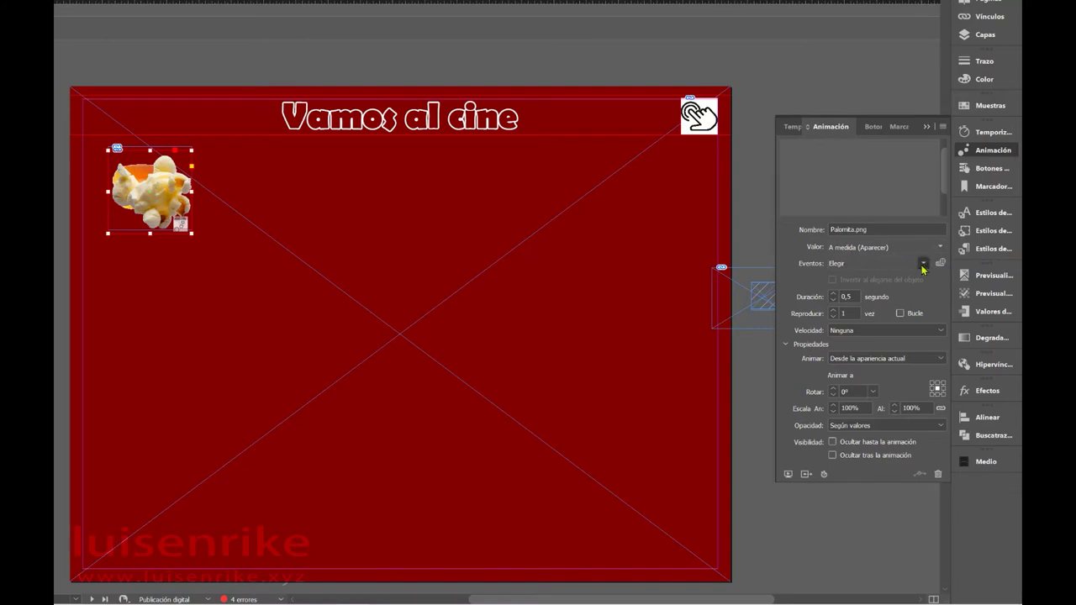
click(924, 267)
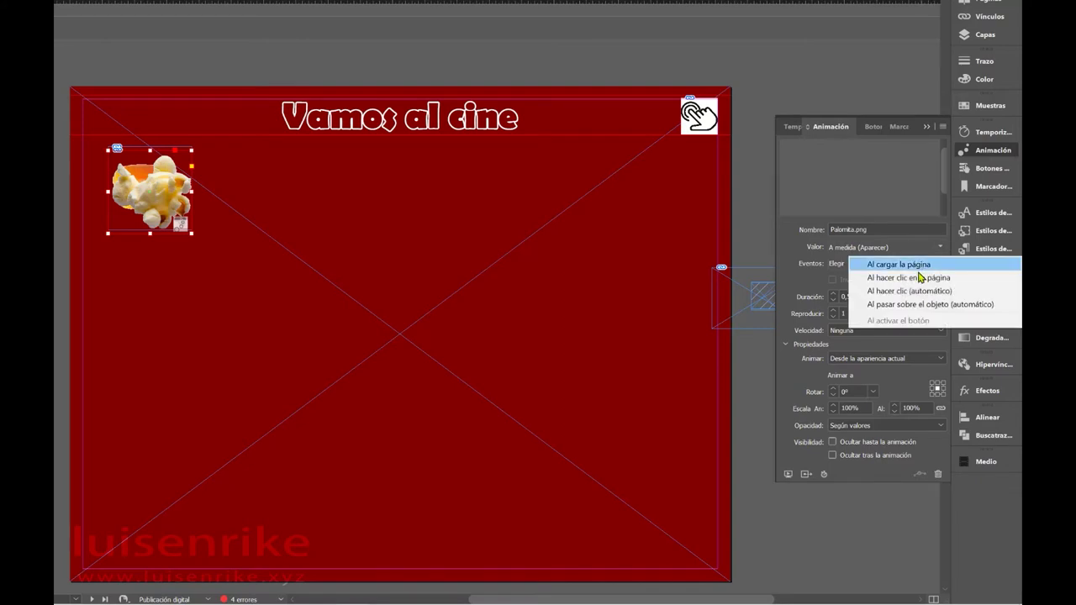
click(928, 296)
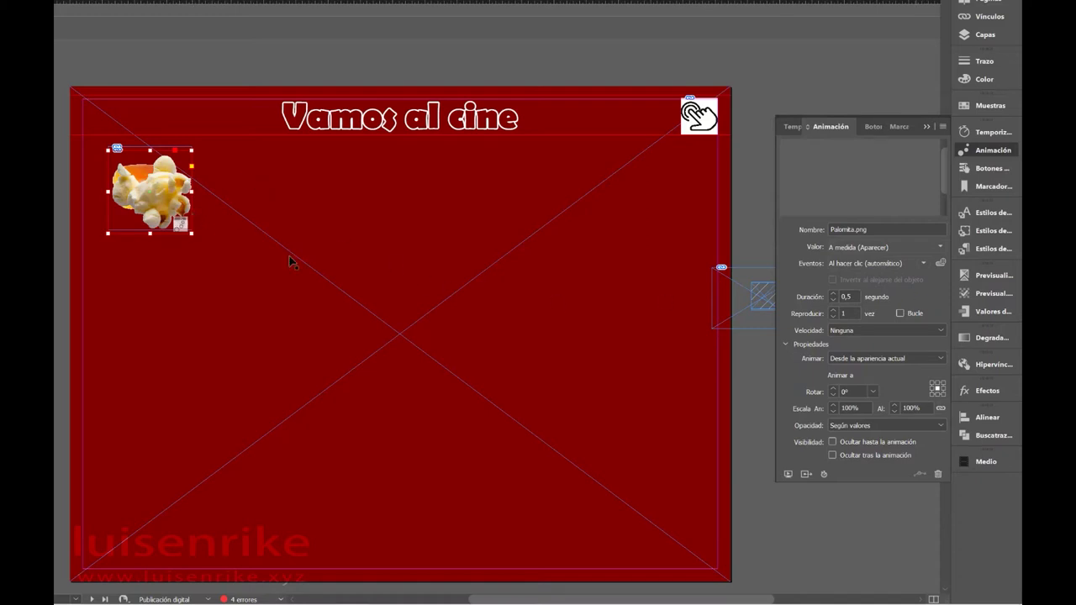
click(833, 443)
click(834, 128)
Hide Palomita.png and add an Animación action to the Maiz button that plays the Palomita.png animation
click(982, 34)
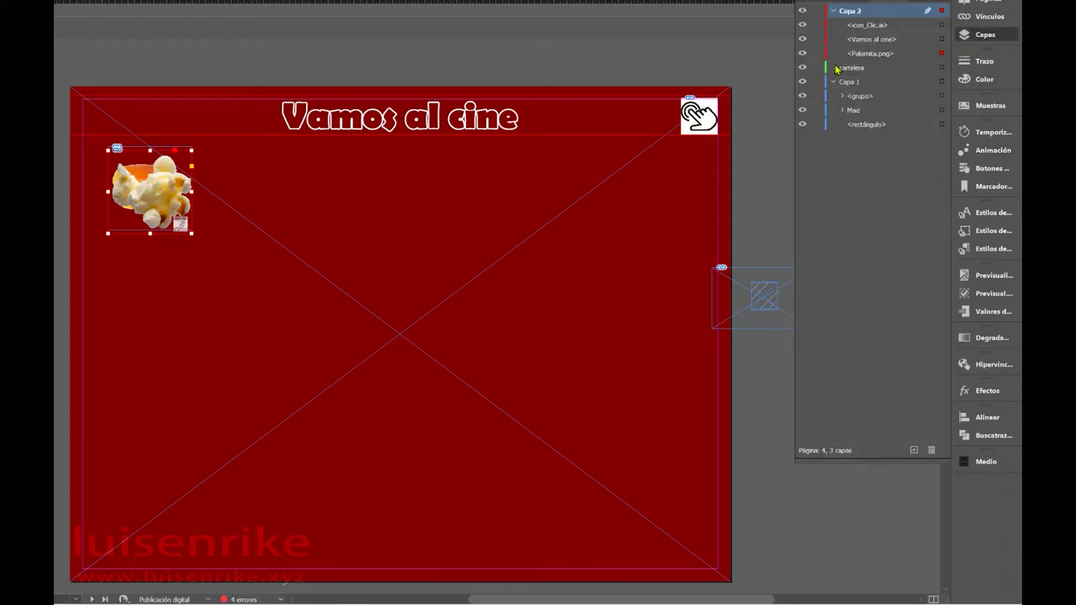
click(802, 52)
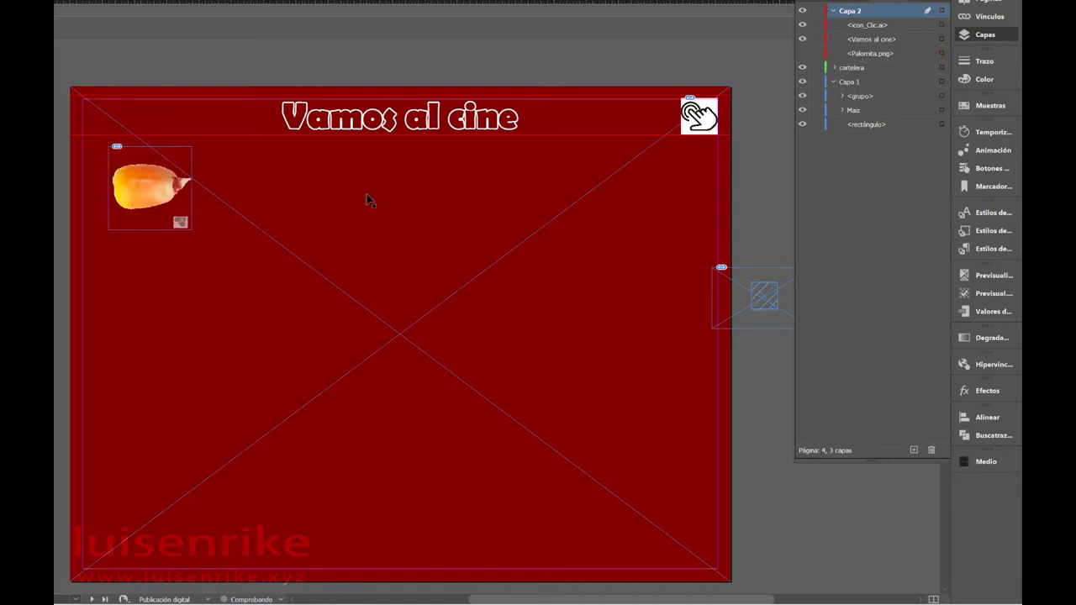
click(136, 178)
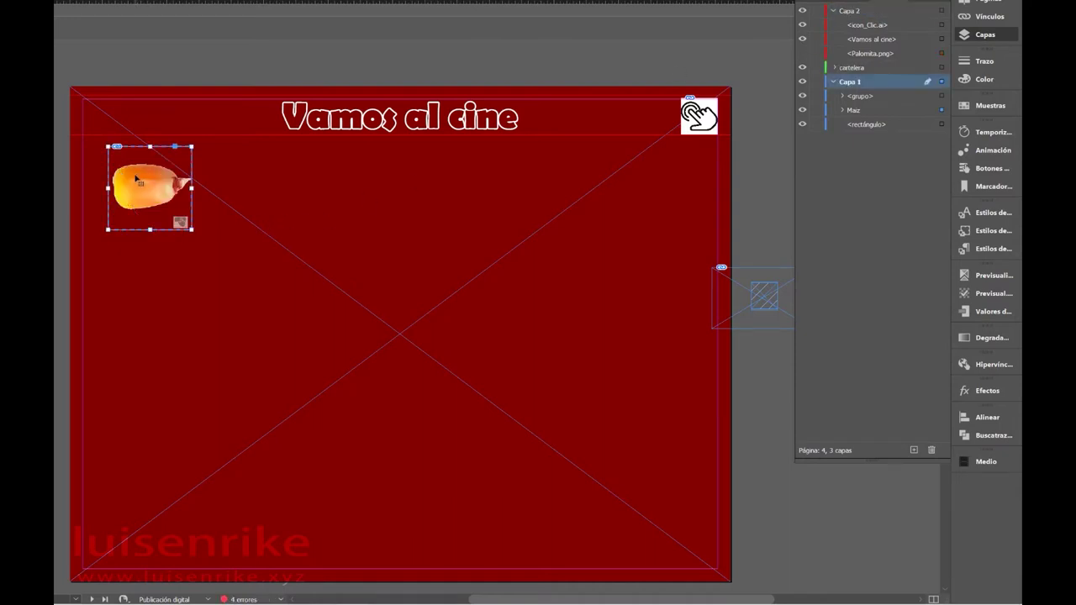
click(990, 170)
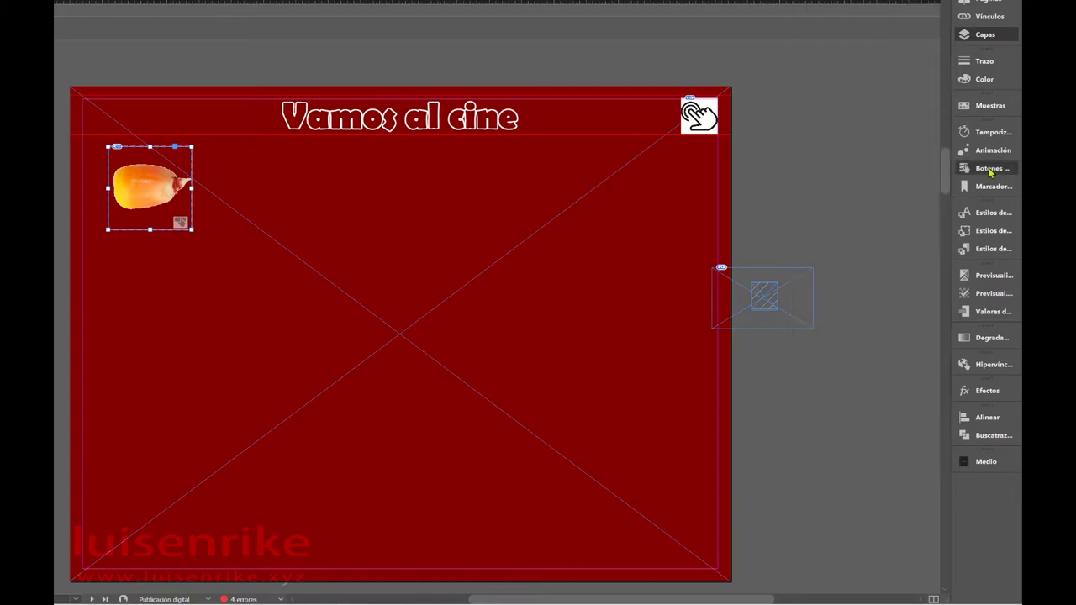
click(989, 170)
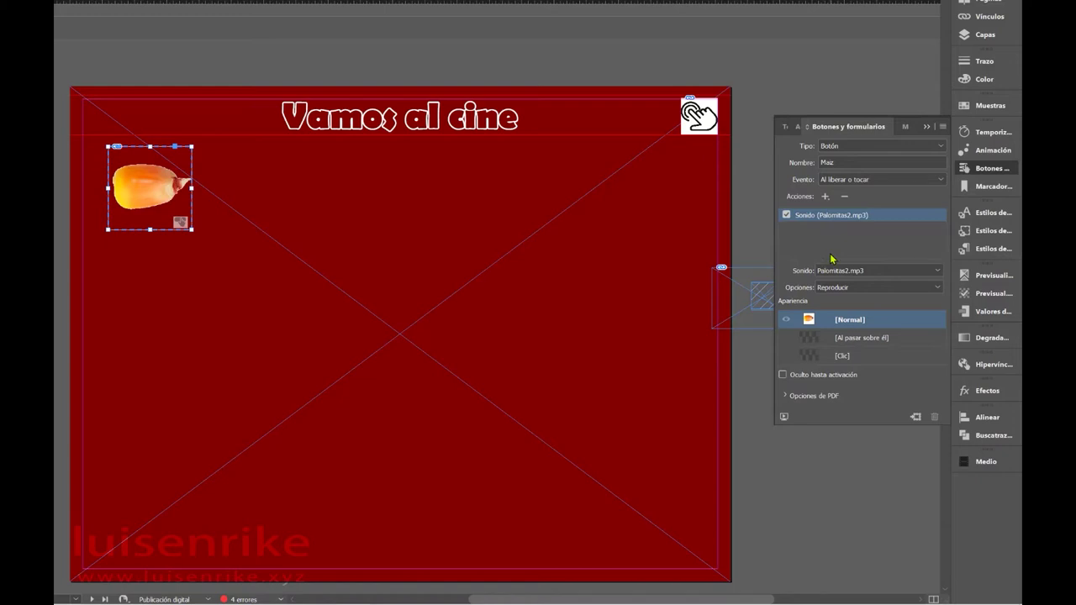
click(824, 198)
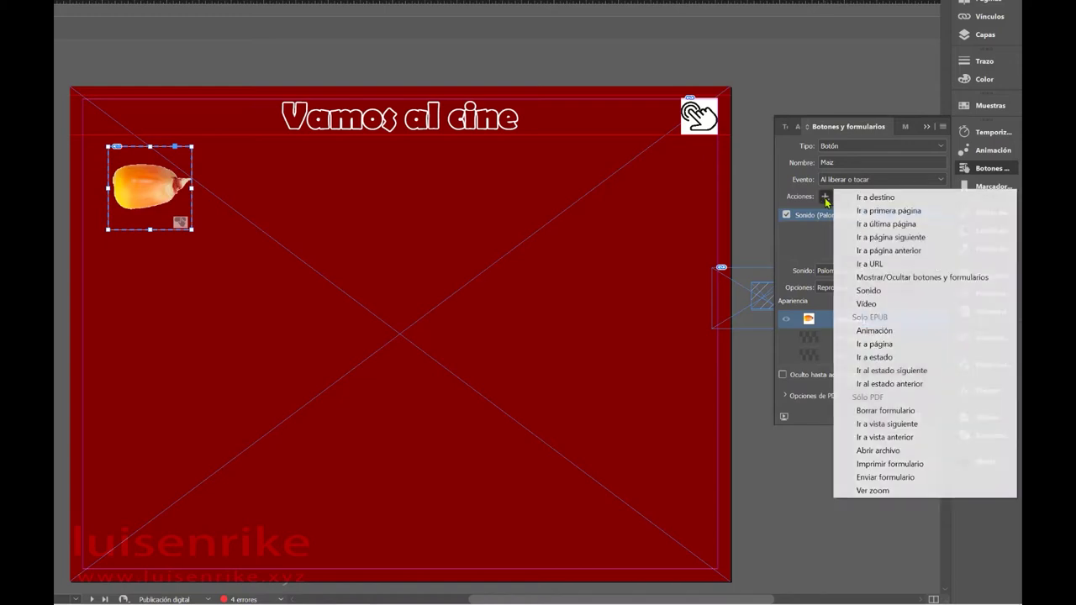
click(894, 331)
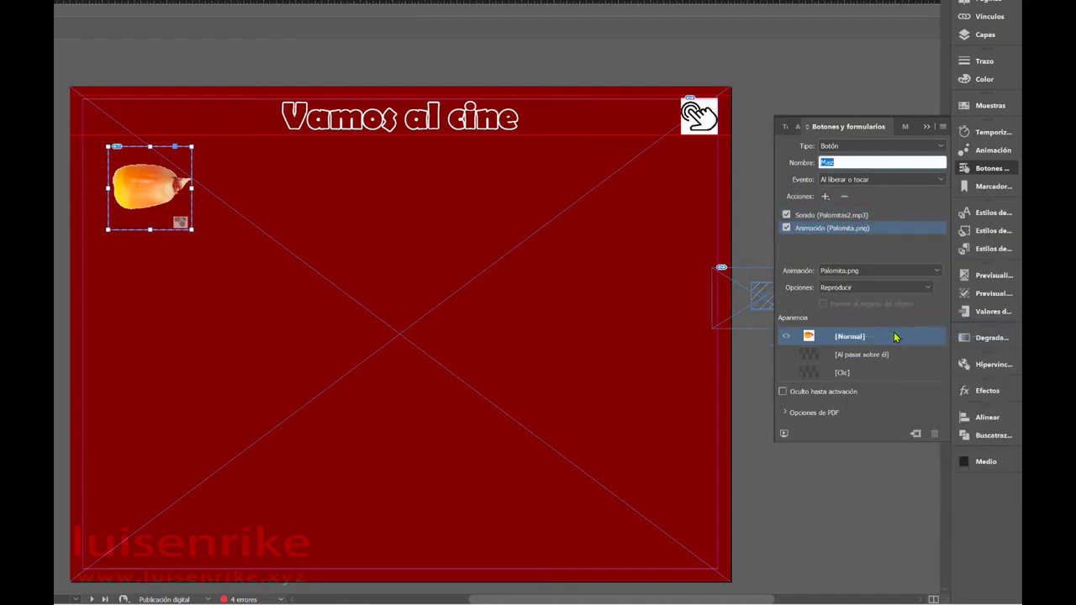
click(868, 274)
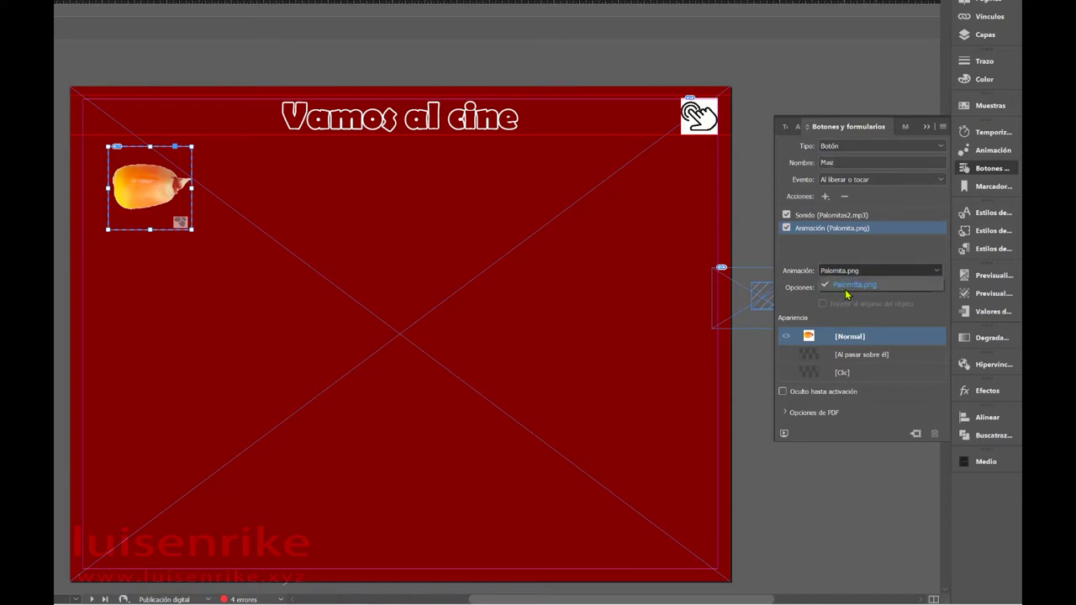
click(850, 285)
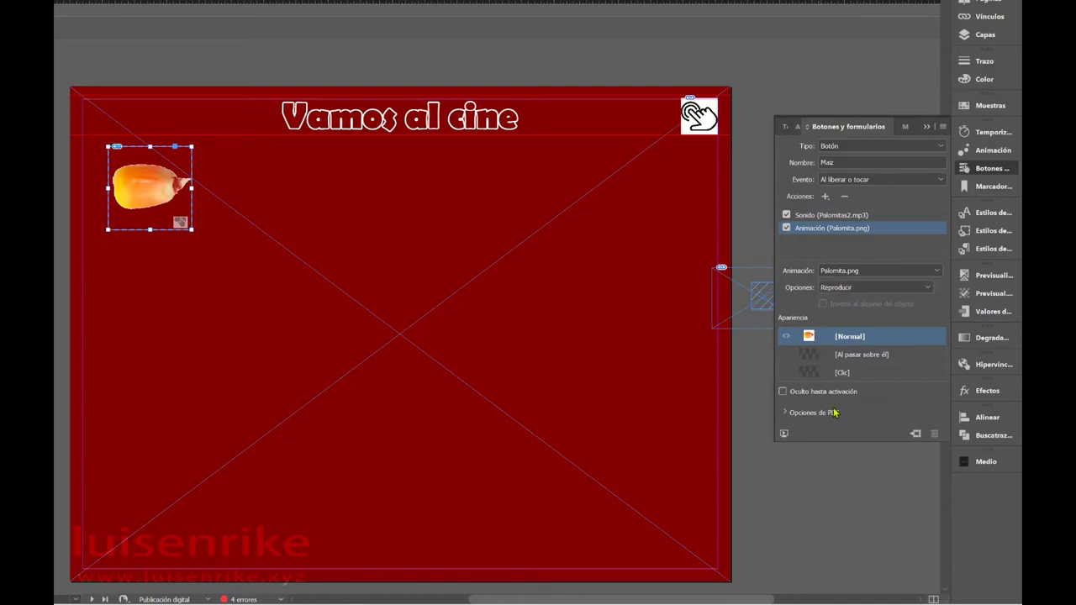
Preview the page's EPUB interactivity, make Palomita.png visible again, replay the preview and close it
click(784, 434)
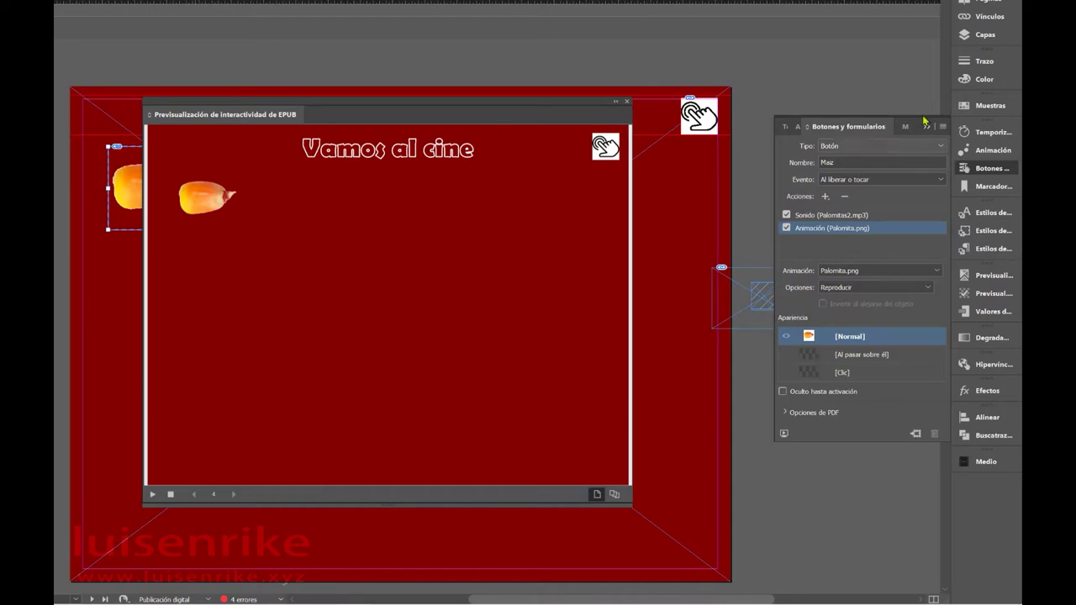
click(985, 36)
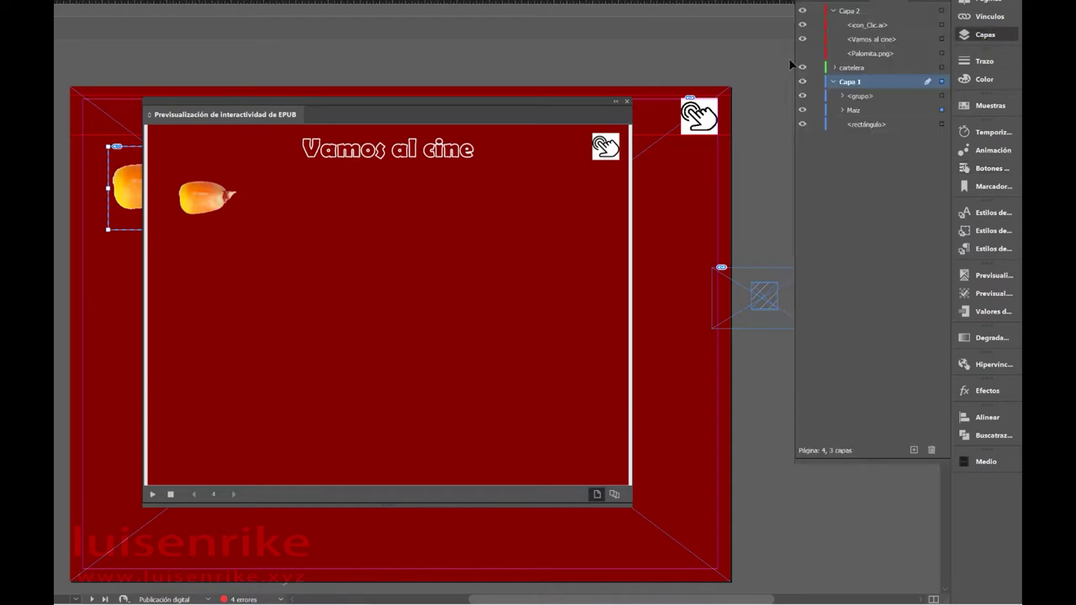
click(802, 55)
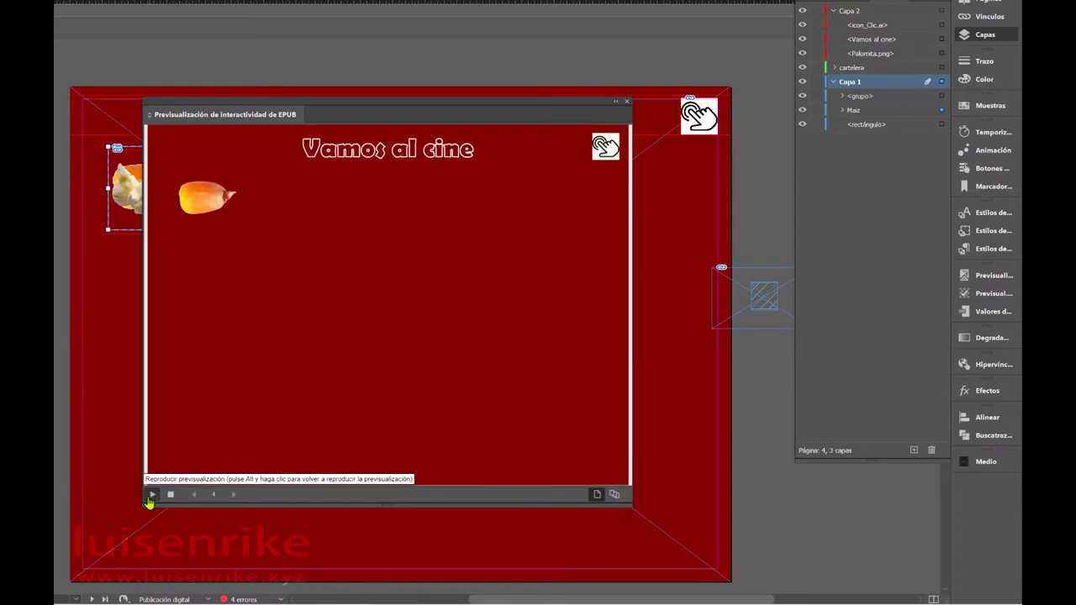
click(152, 496)
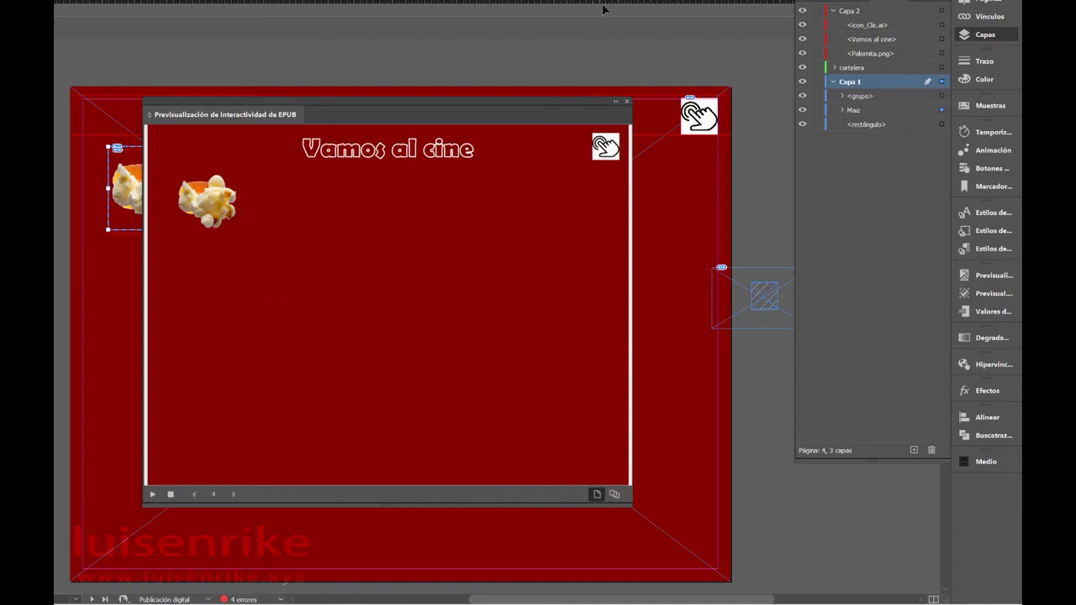
click(627, 101)
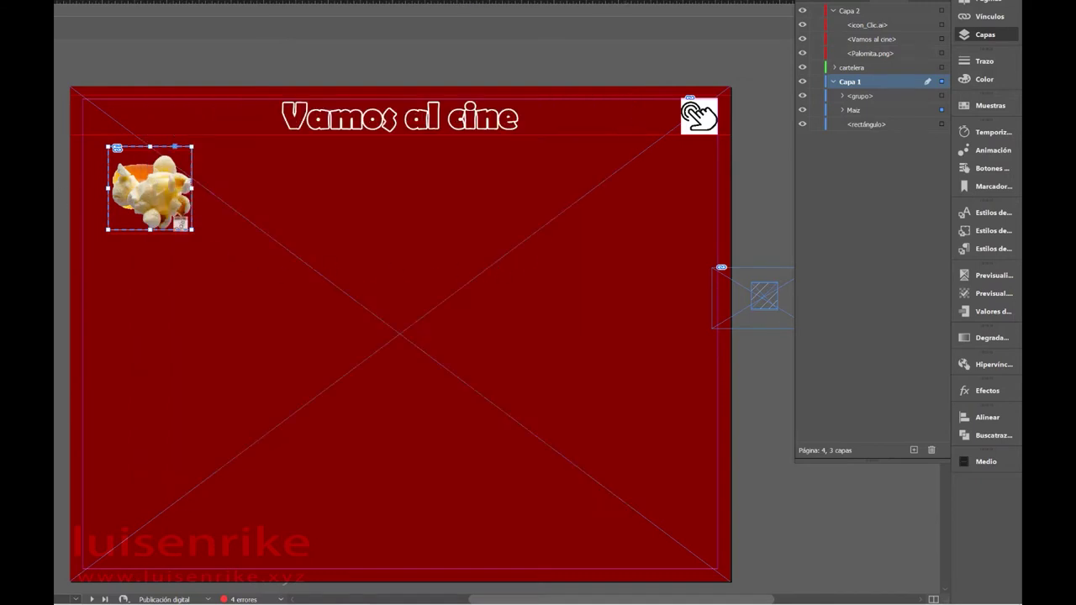
Duplicate the stacked kernel and popcorn with 5 repetitions, offset 0 px vertically and 150 px horizontally
click(147, 243)
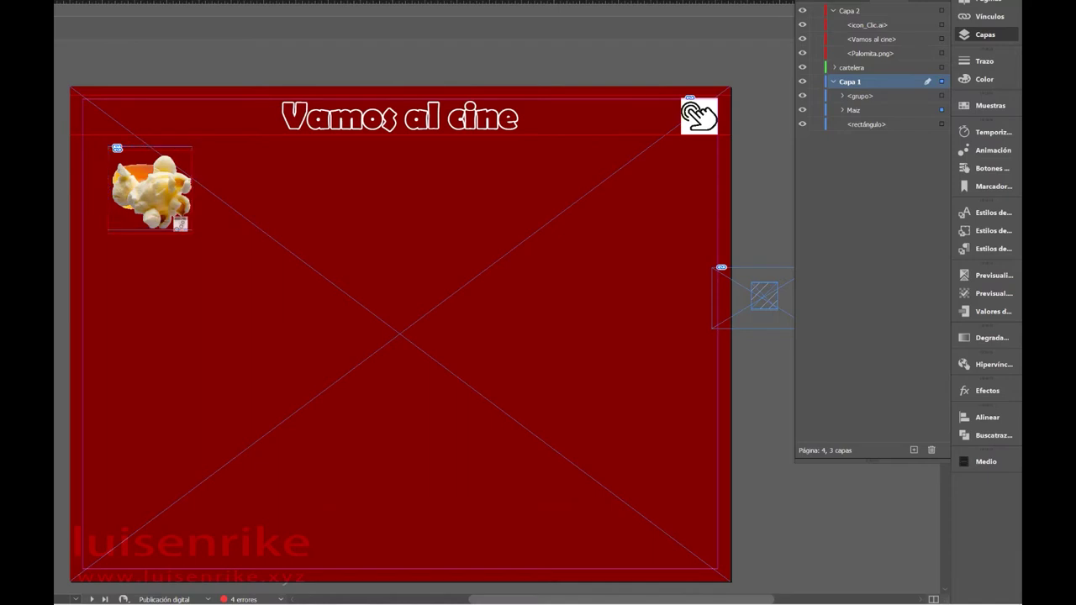
click(146, 243)
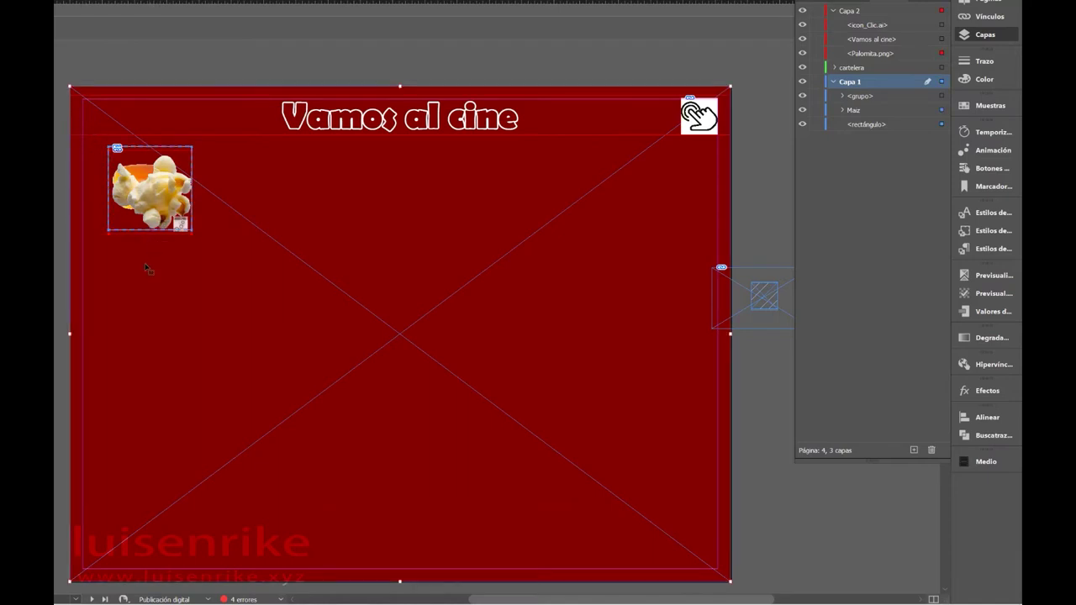
key(ctrl+shift+a)
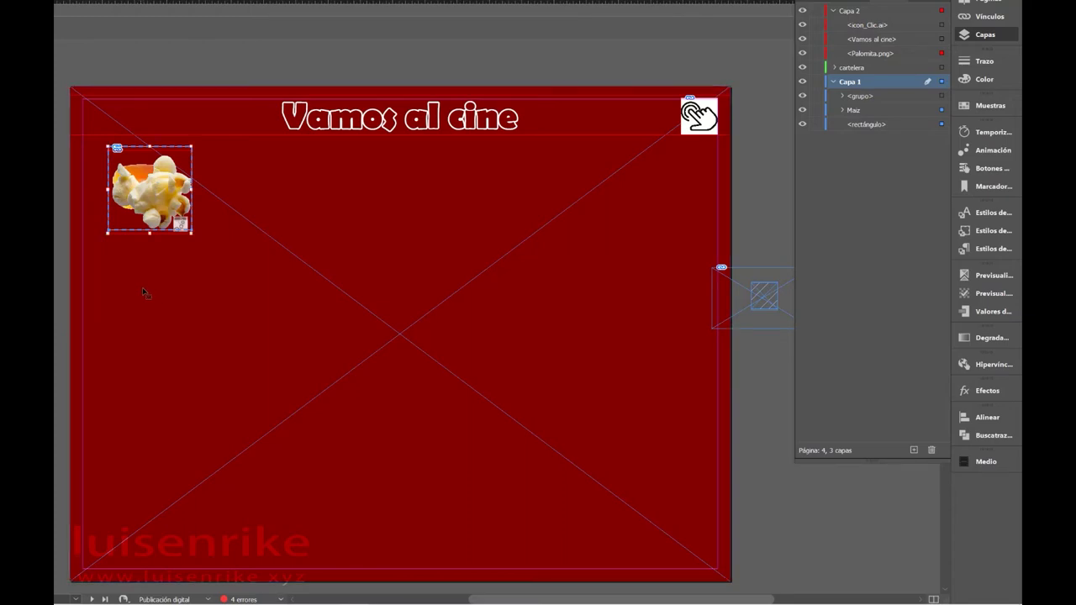
click(140, 234)
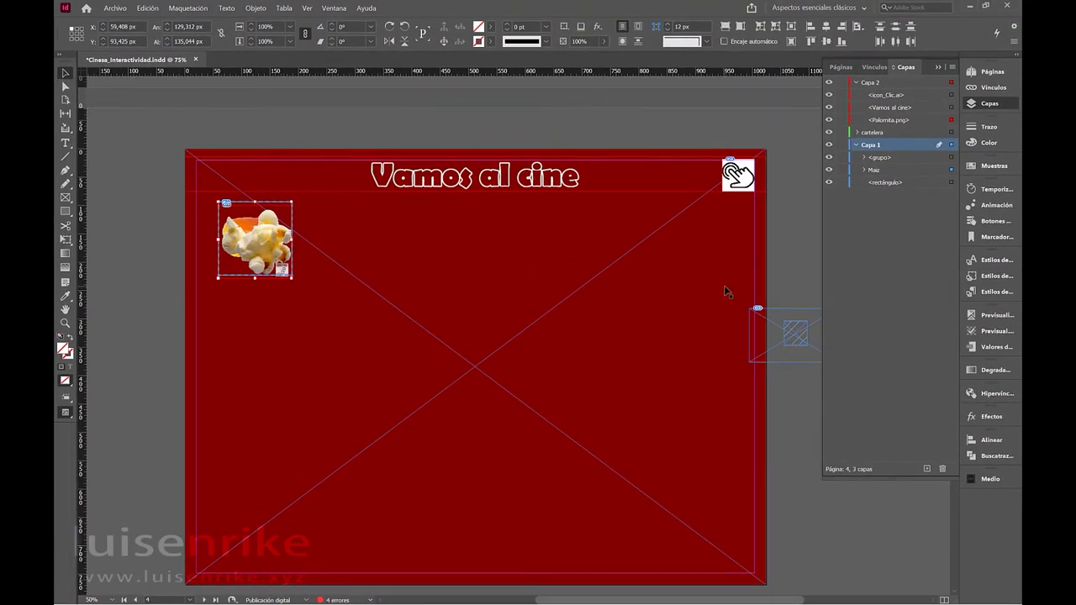
click(148, 8)
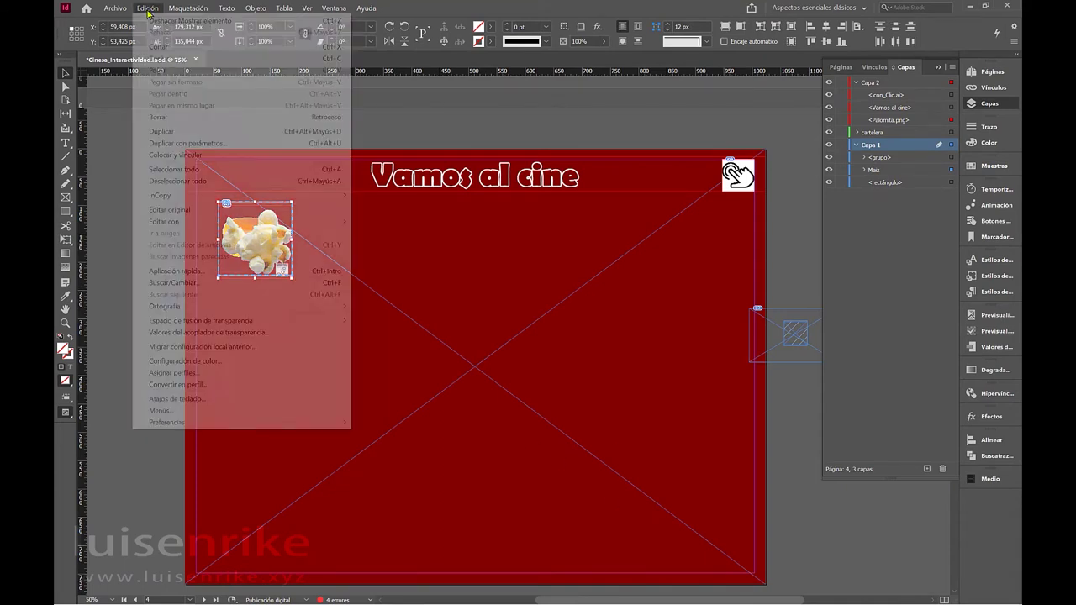
click(160, 144)
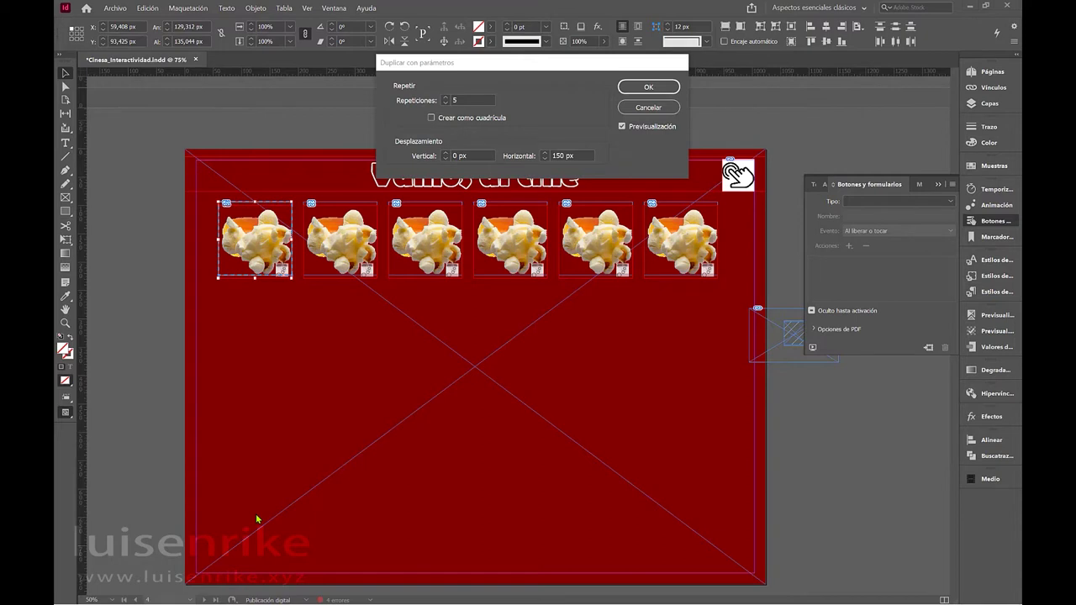
click(657, 89)
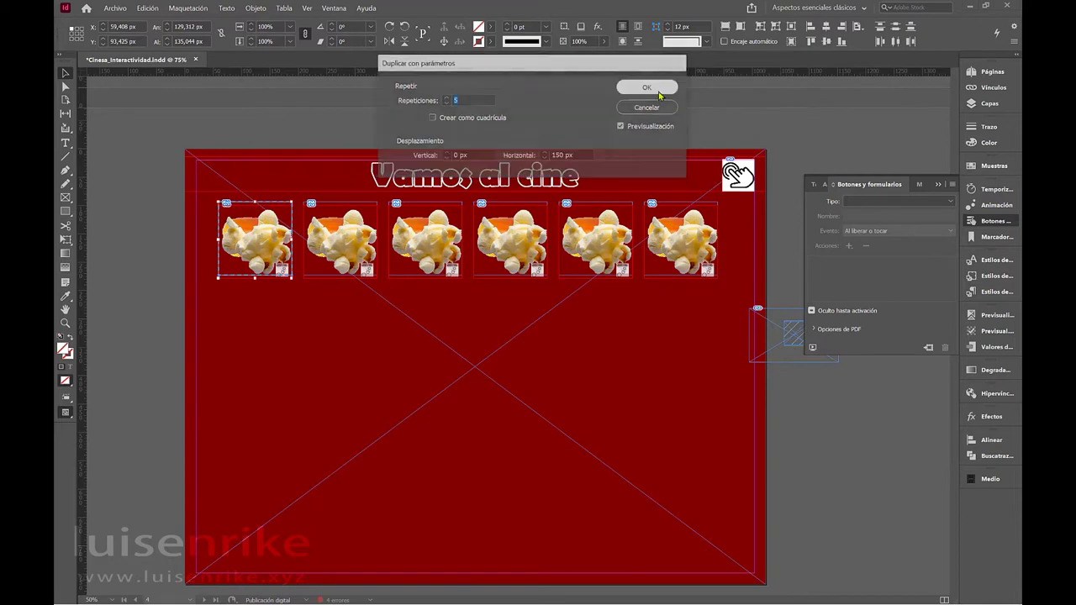
Duplicate the whole top row of kernels and popcorn, excluding the background, with 3 repetitions, offset 150 px vertically and 0 px horizontally
drag(132, 243, 711, 251)
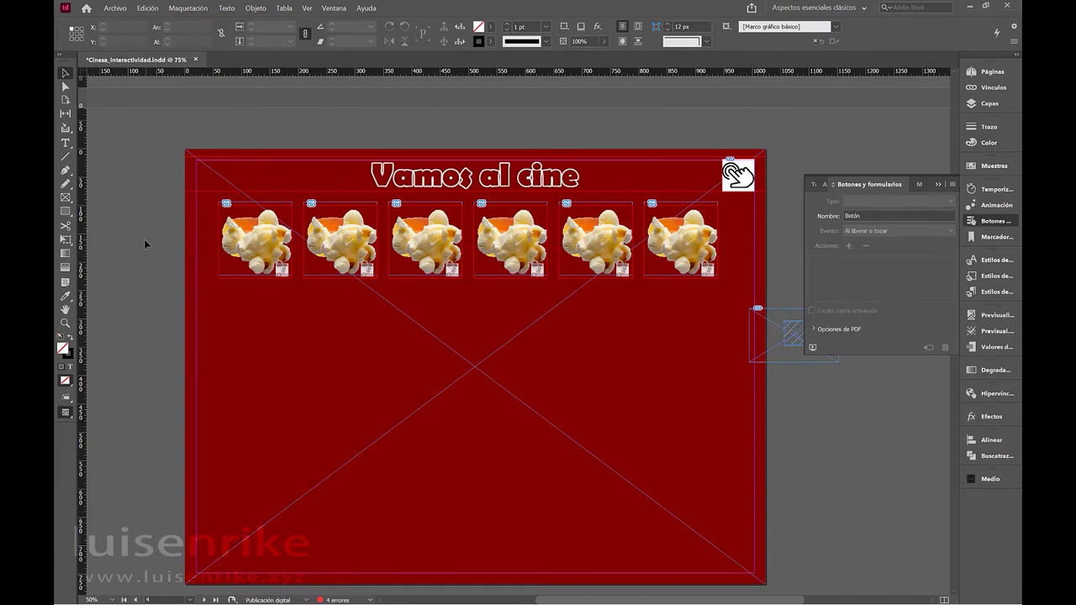
drag(143, 244, 691, 260)
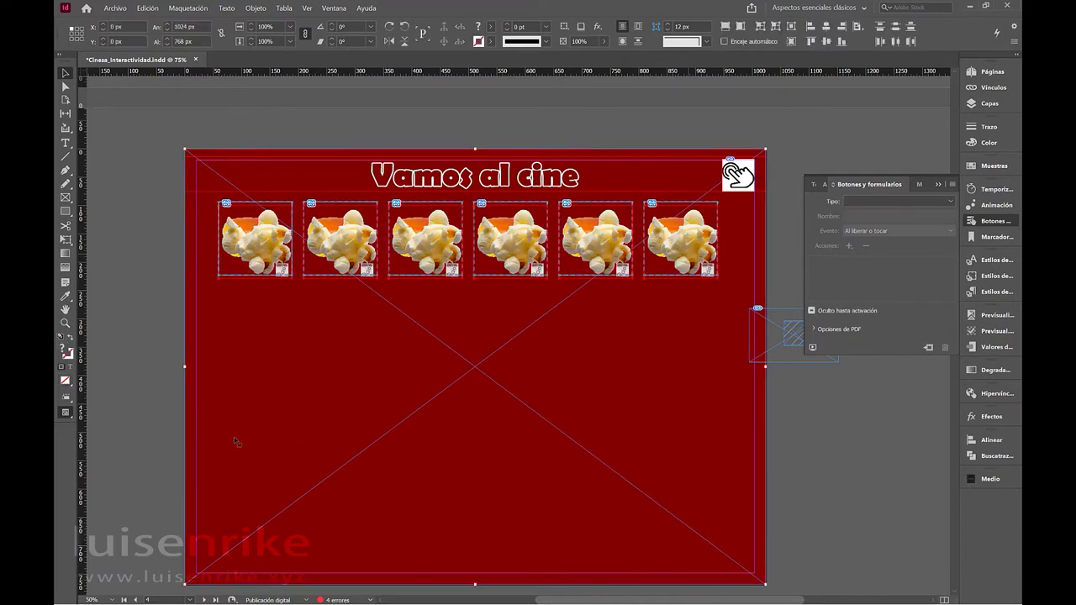
shift+click(267, 404)
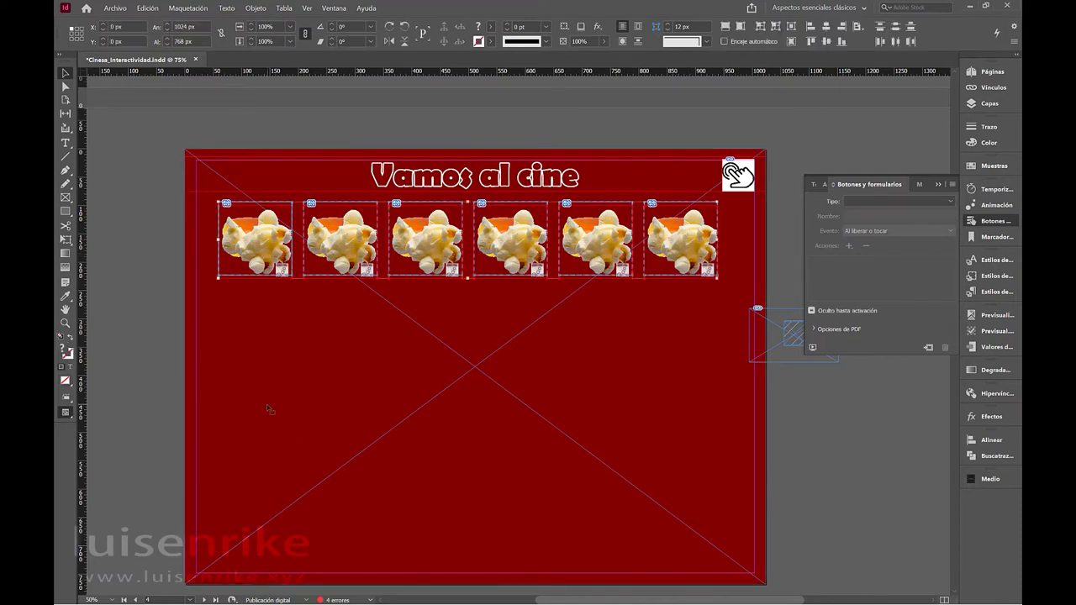
click(150, 8)
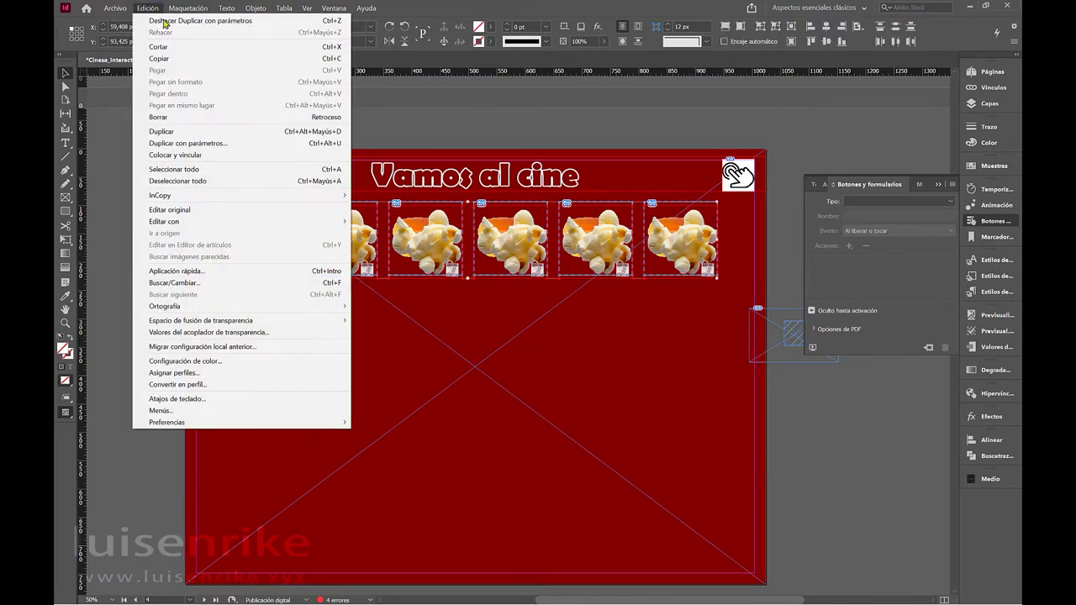
click(194, 143)
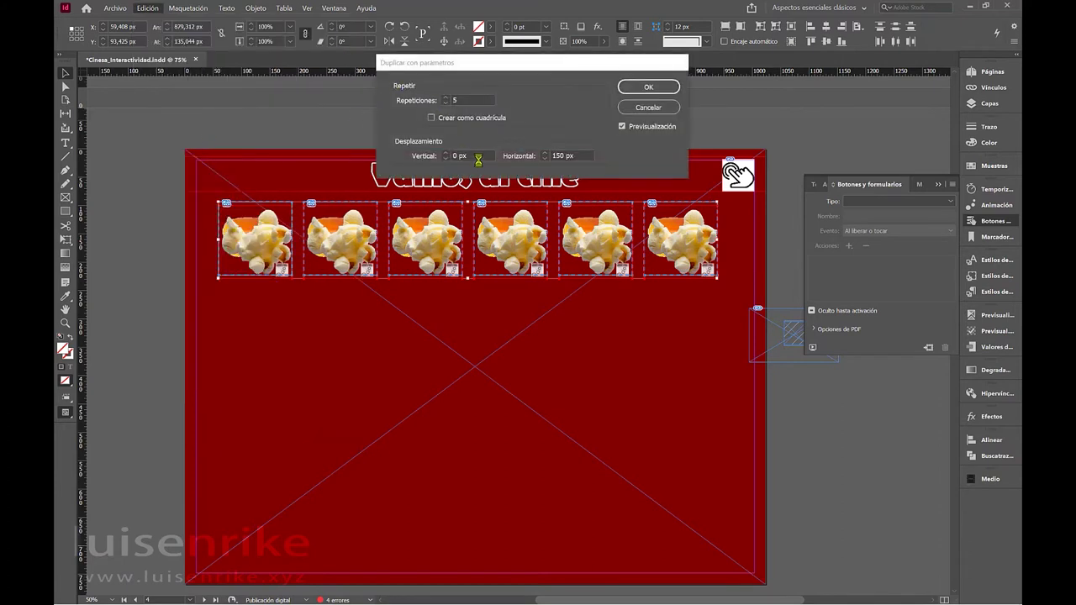
click(475, 155)
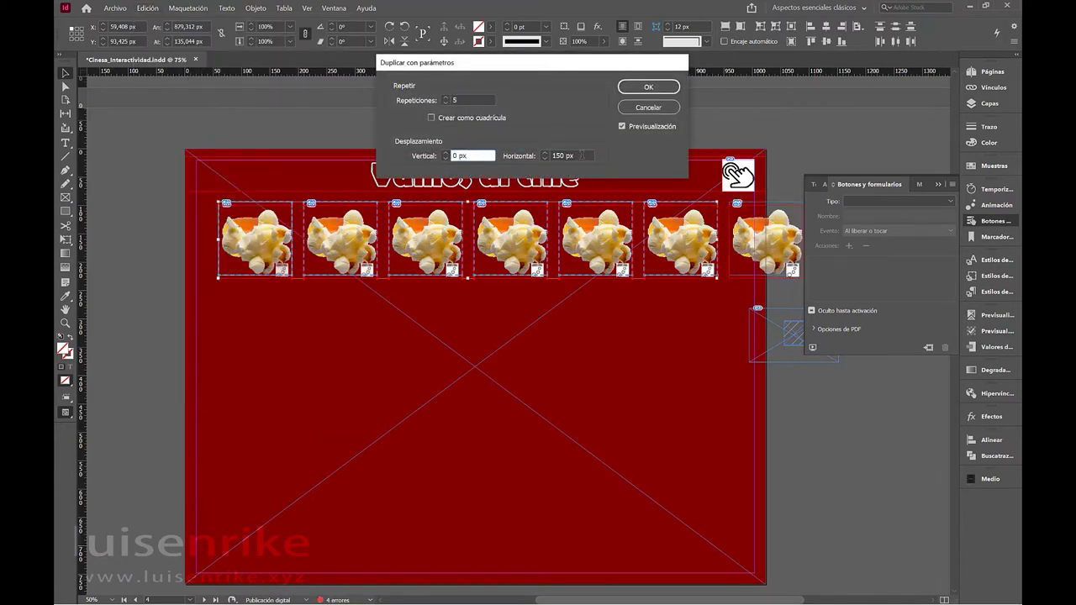
key(Tab)
text(0)
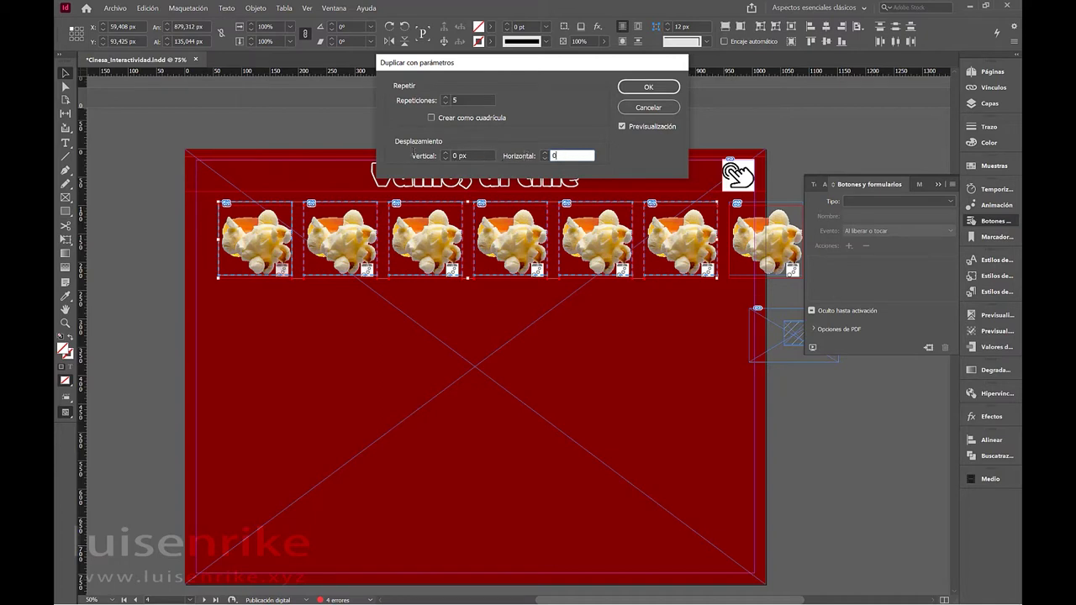
key(shift+Tab)
text(1)
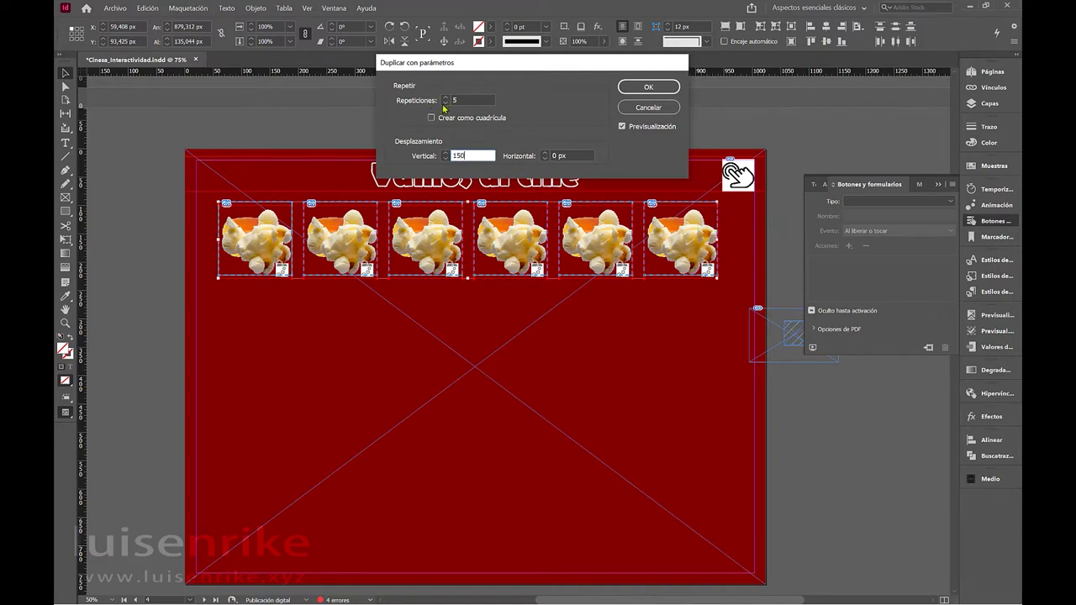
click(615, 141)
double_click(470, 100)
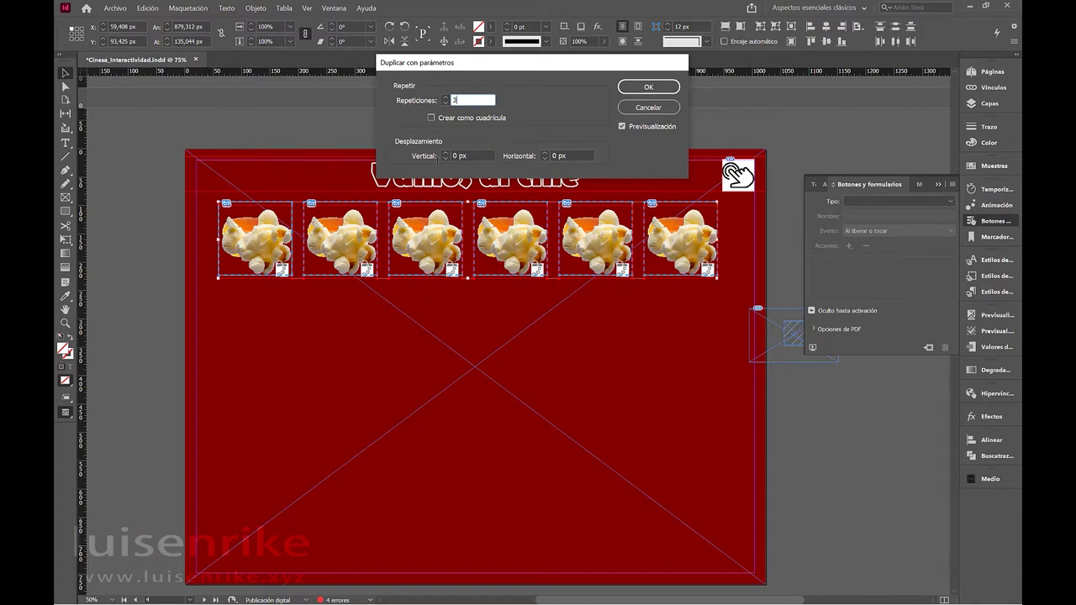
key(Tab)
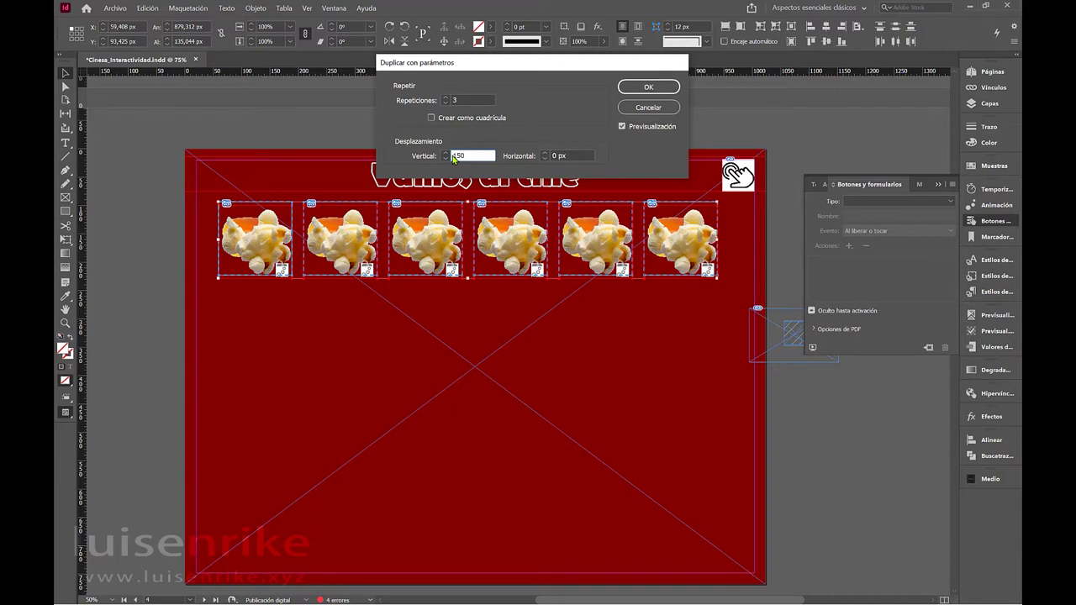
text(150)
key(Tab)
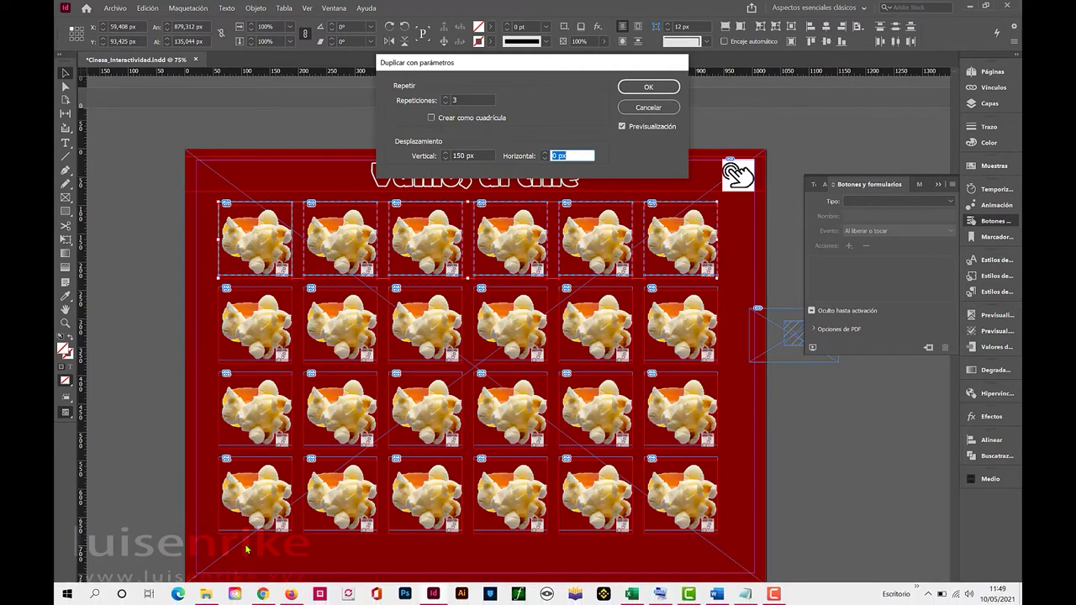
click(648, 87)
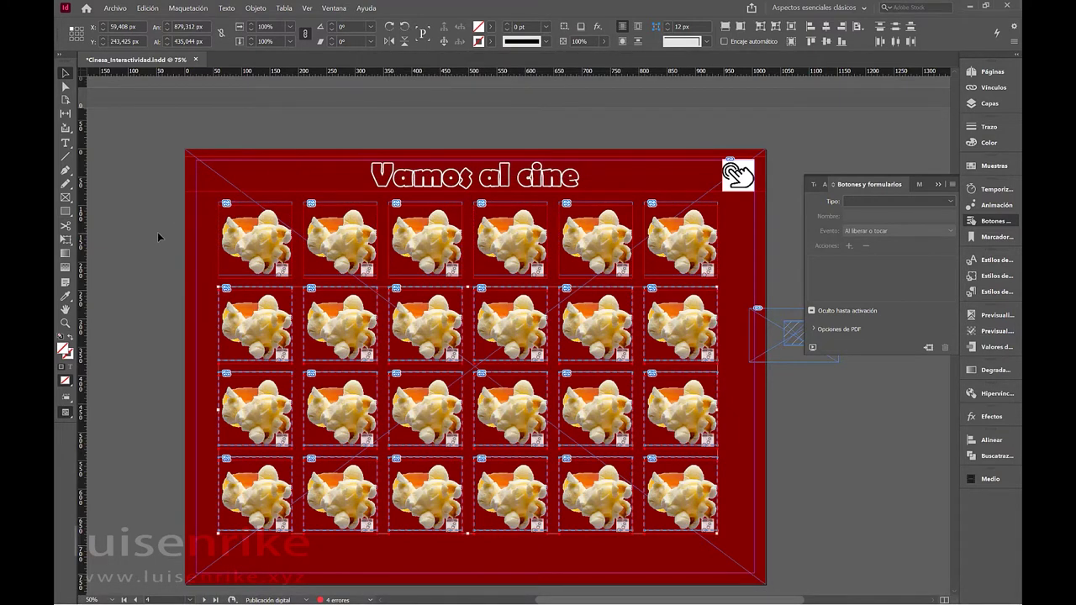
Check the first kernel button's actions, and add a Sonido action playing Palomitas2.mp3 to the Maiz 1 button
click(267, 203)
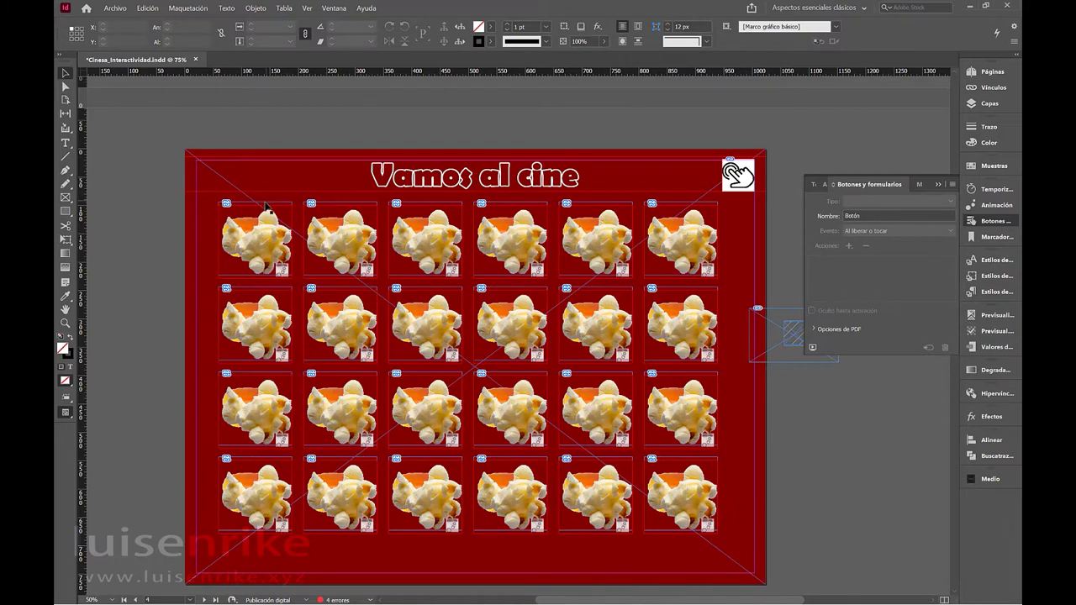
click(267, 206)
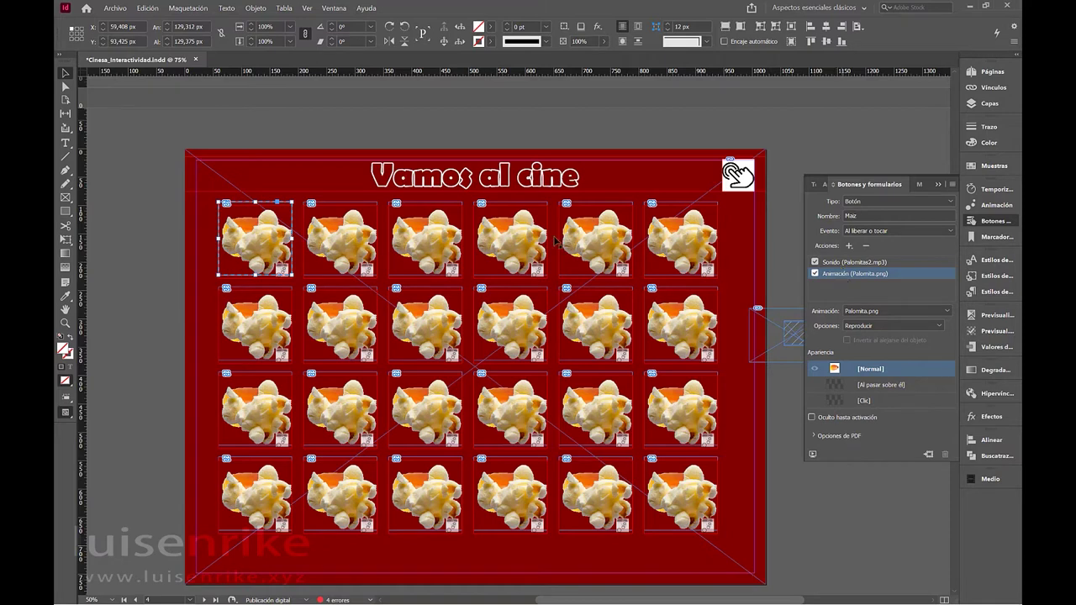
click(341, 206)
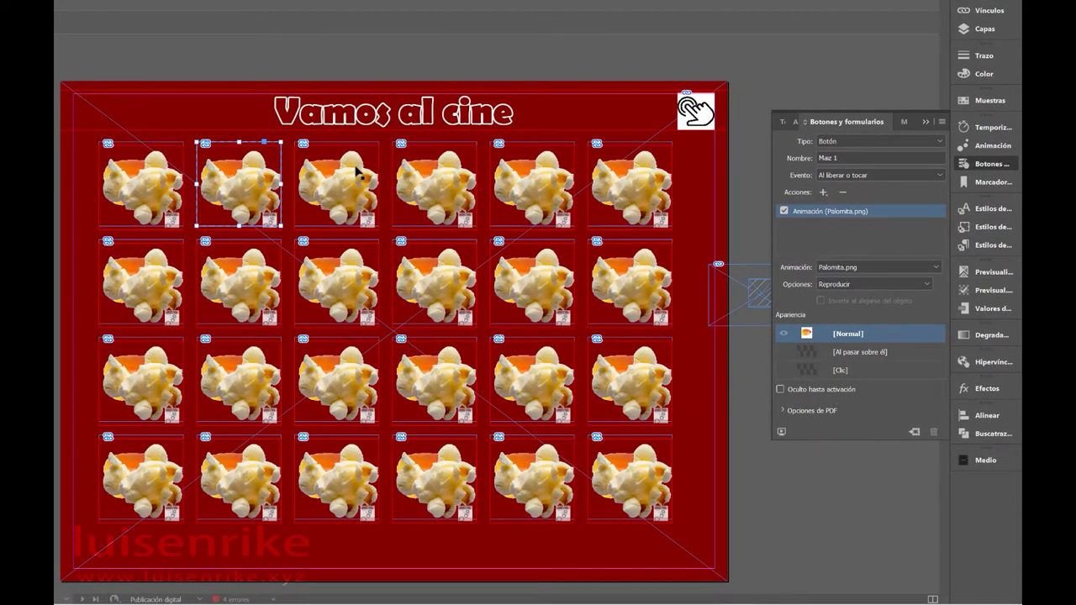
click(823, 194)
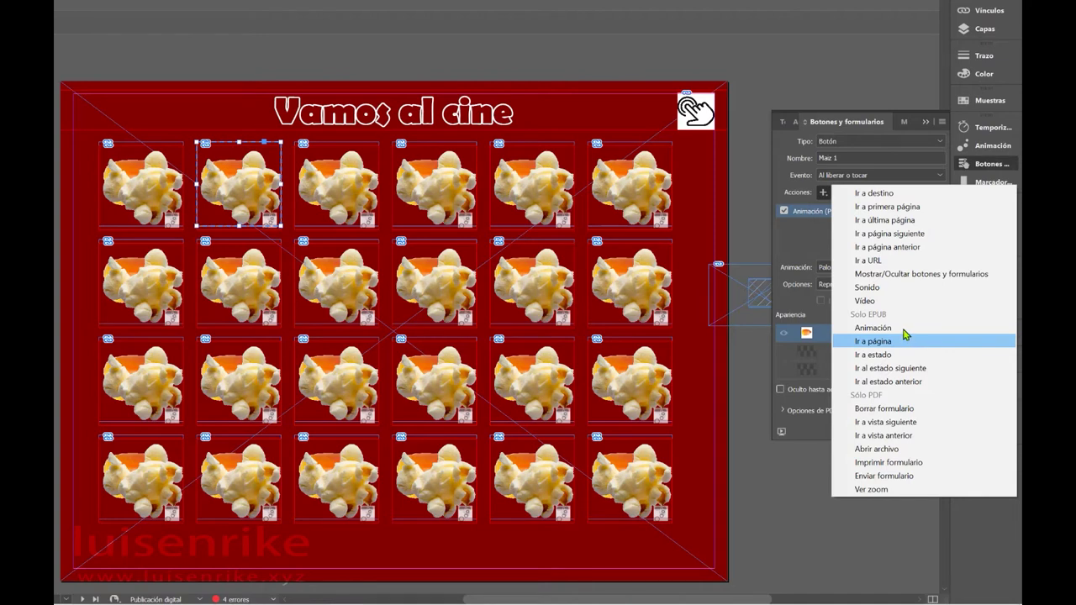
click(896, 288)
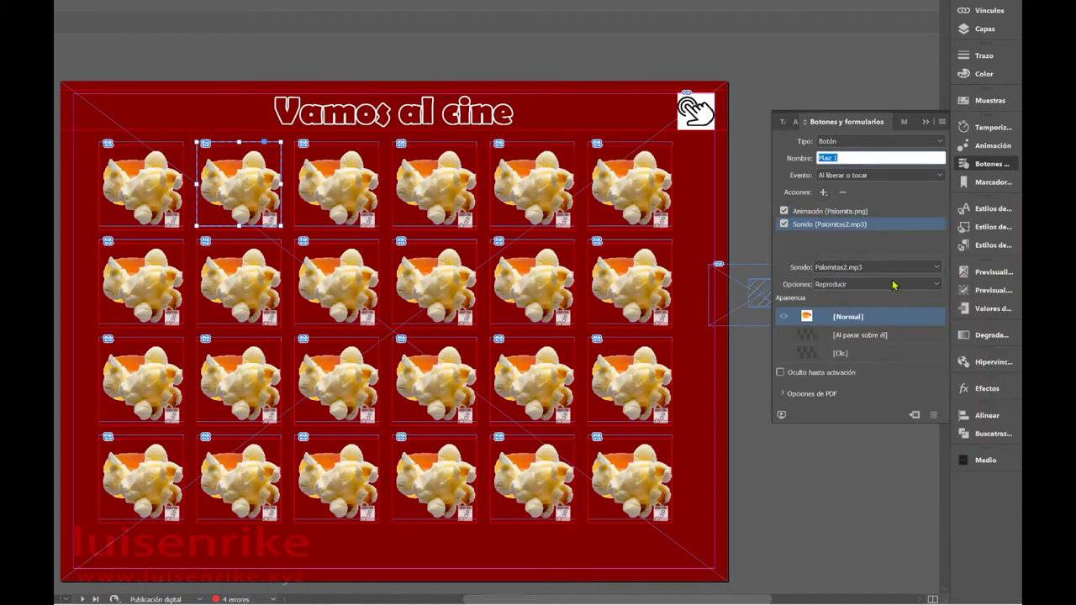
Add a Sonido action that plays Palomitas2.mp3 to the Maiz 2 and Maiz 3 buttons in the first row
click(344, 152)
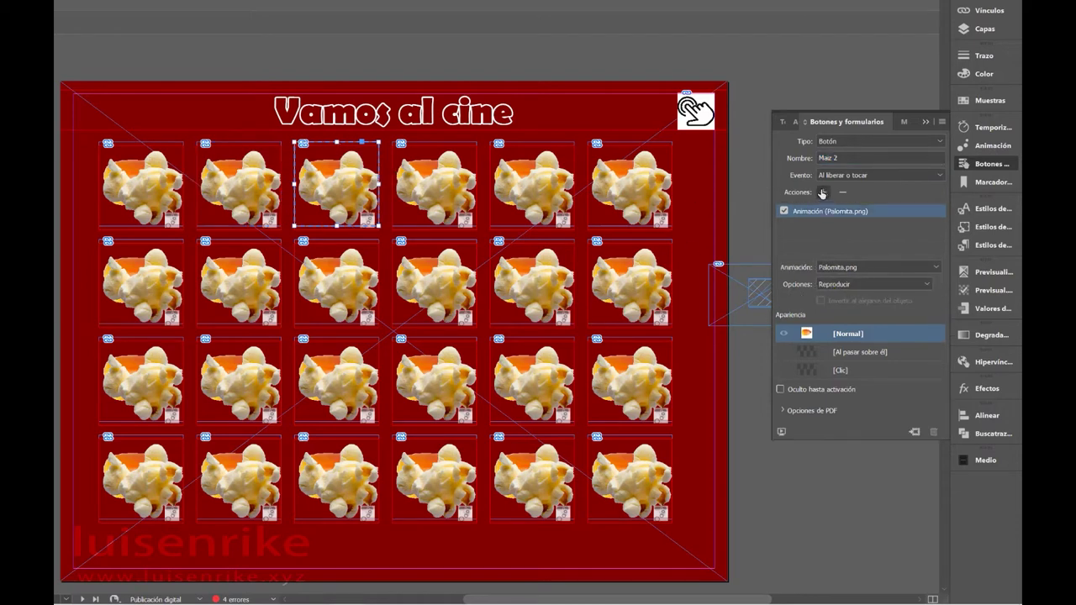
click(823, 192)
click(867, 287)
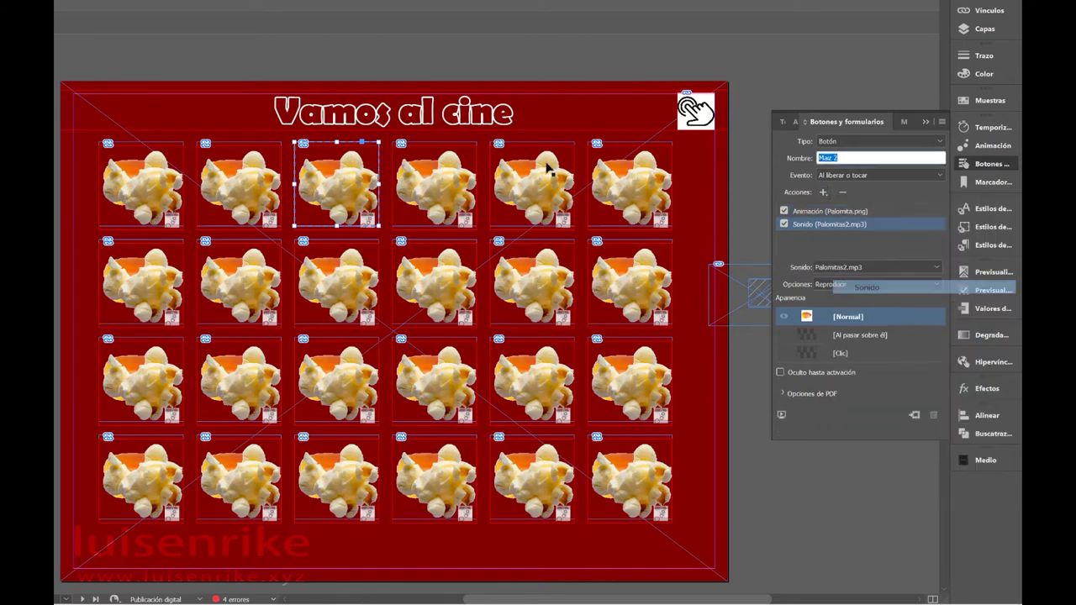
click(438, 150)
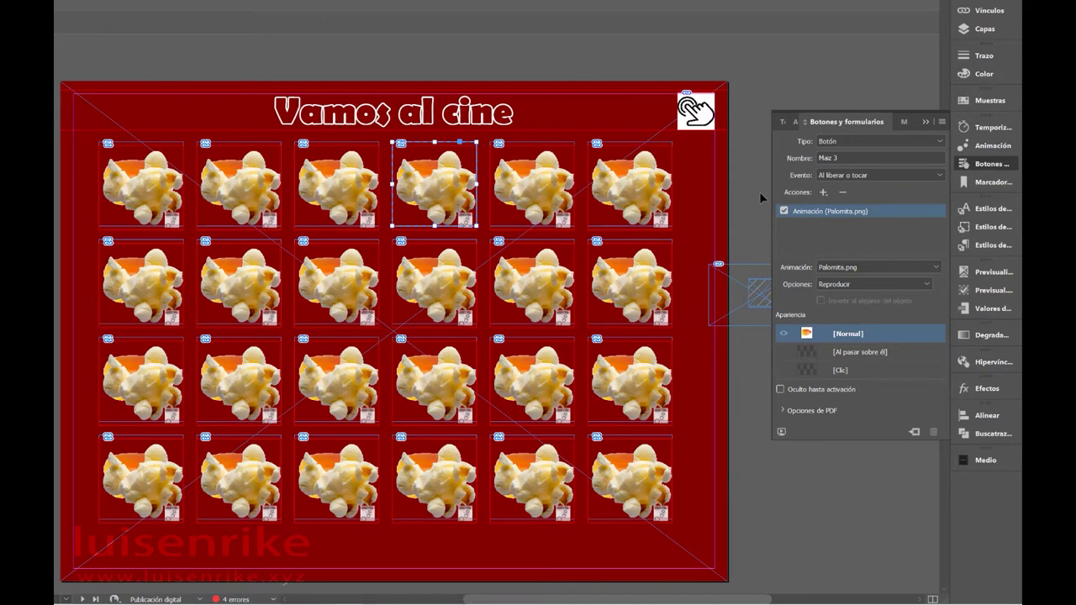
click(823, 192)
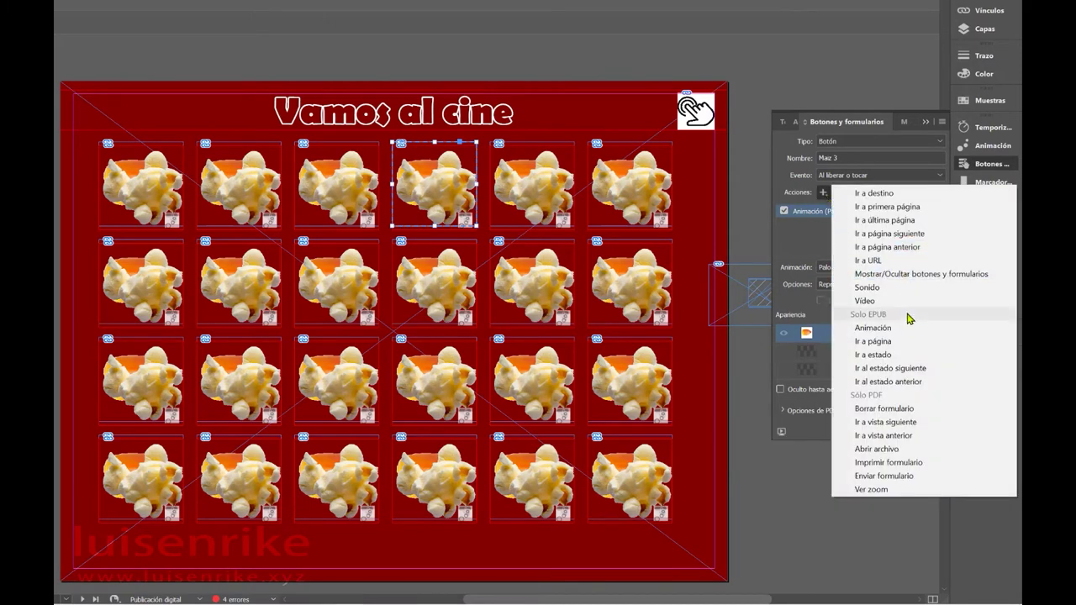
click(884, 290)
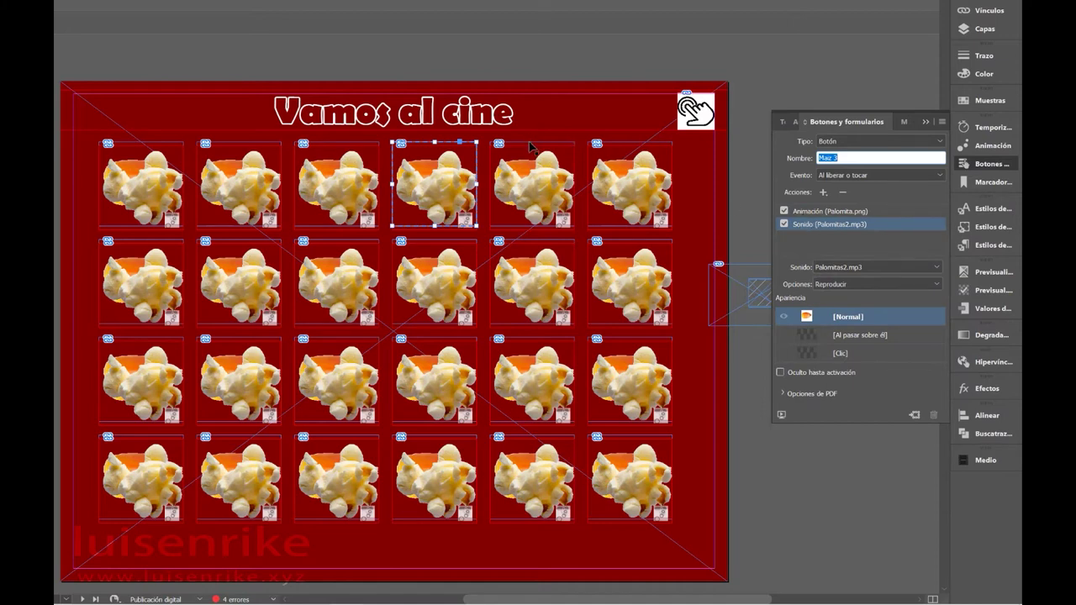
Add a Sonido action that plays Palomitas2.mp3 to the Maiz 4 and Maiz 5 buttons in the first row
click(530, 143)
click(824, 192)
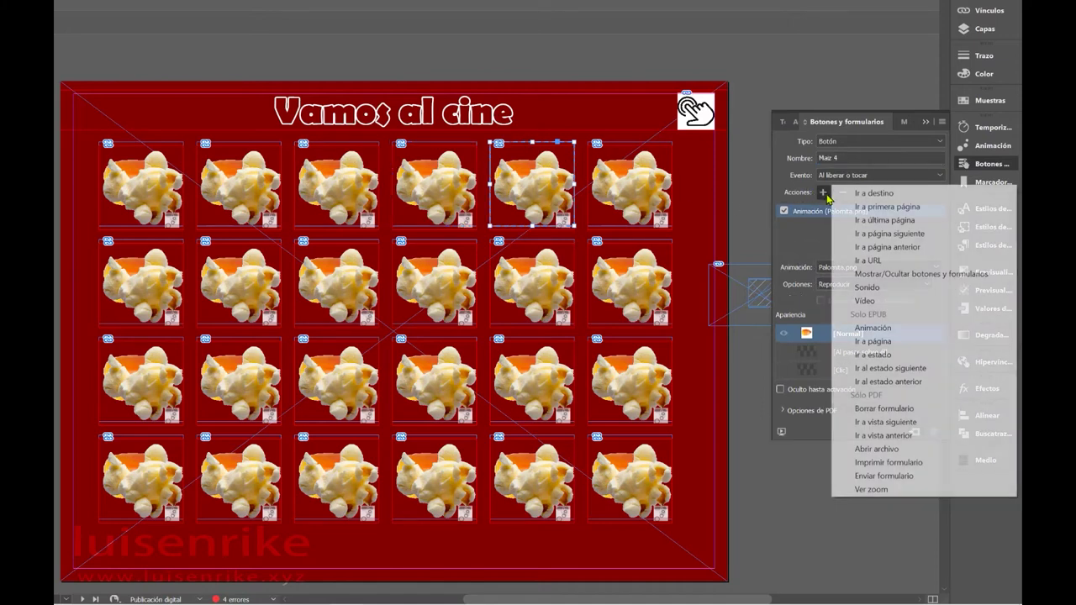
click(908, 290)
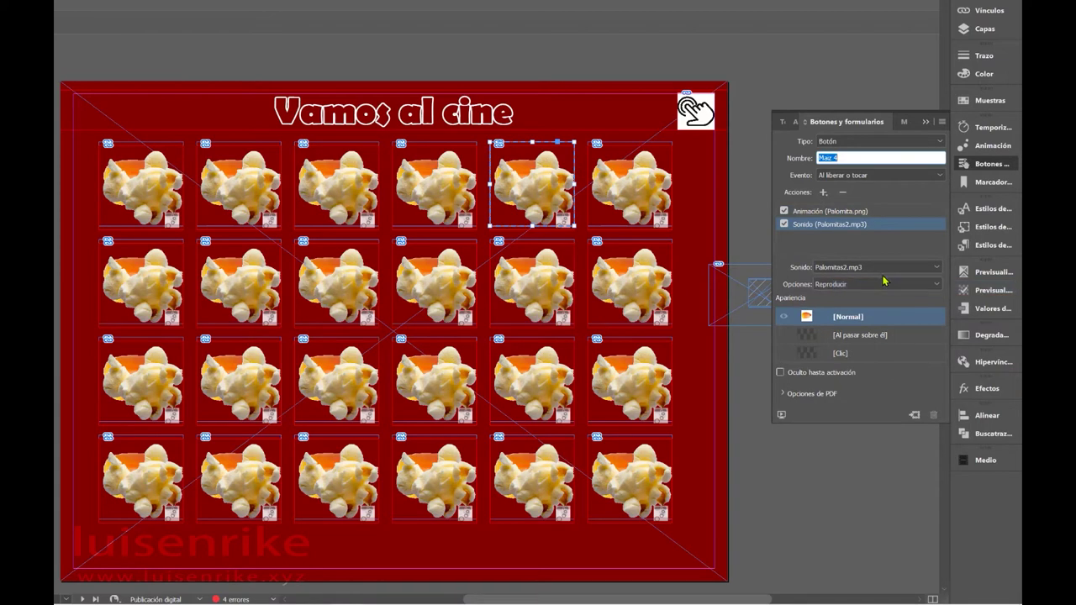
click(611, 148)
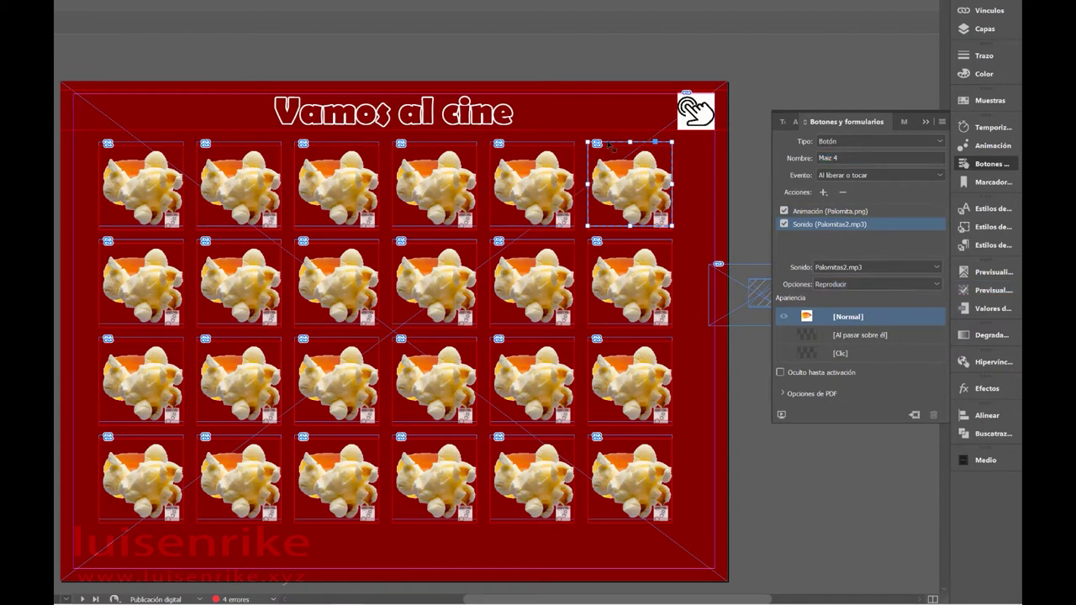
click(823, 192)
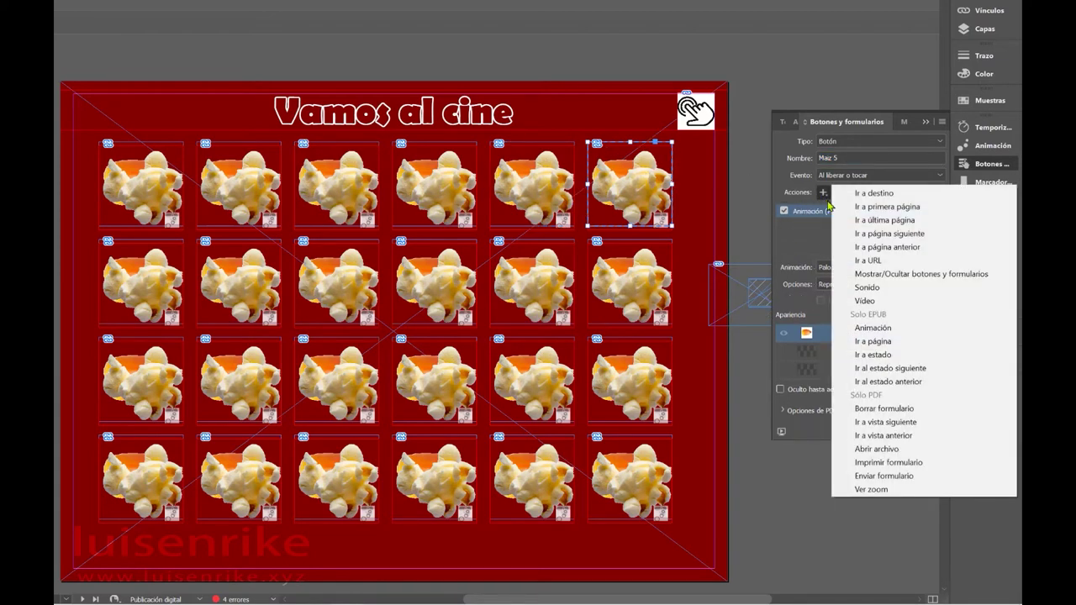
click(890, 289)
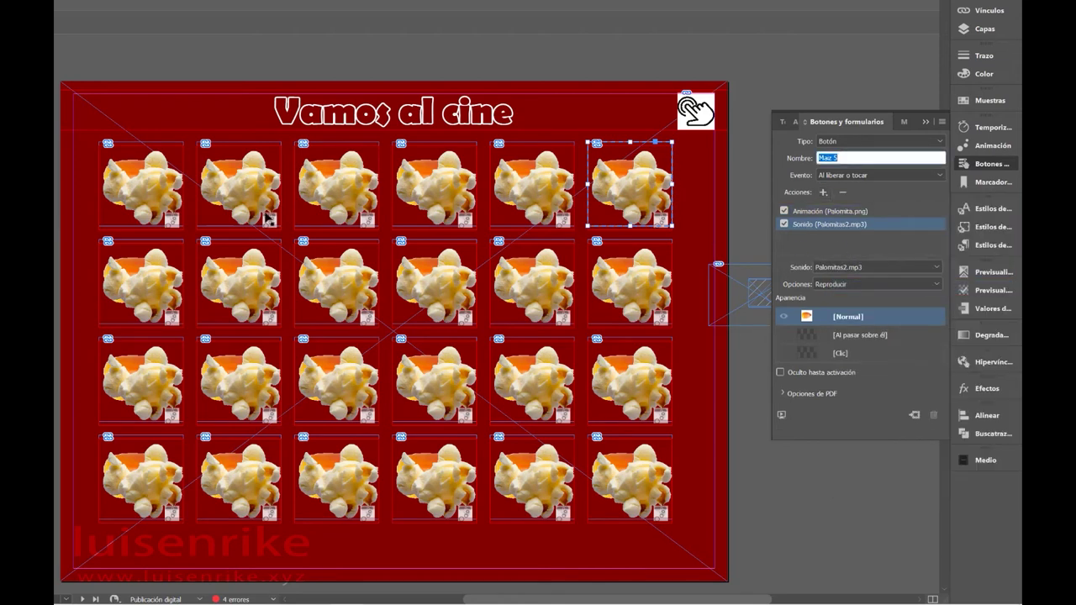
Add a Sonido action to the Maiz 6 button at the start of the second row
click(155, 245)
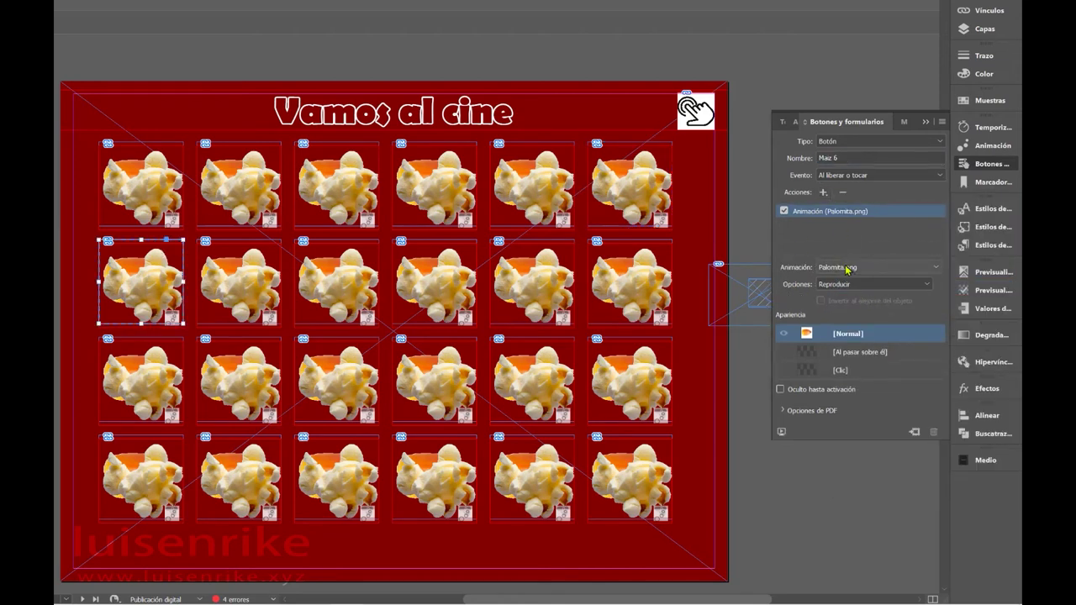
click(823, 192)
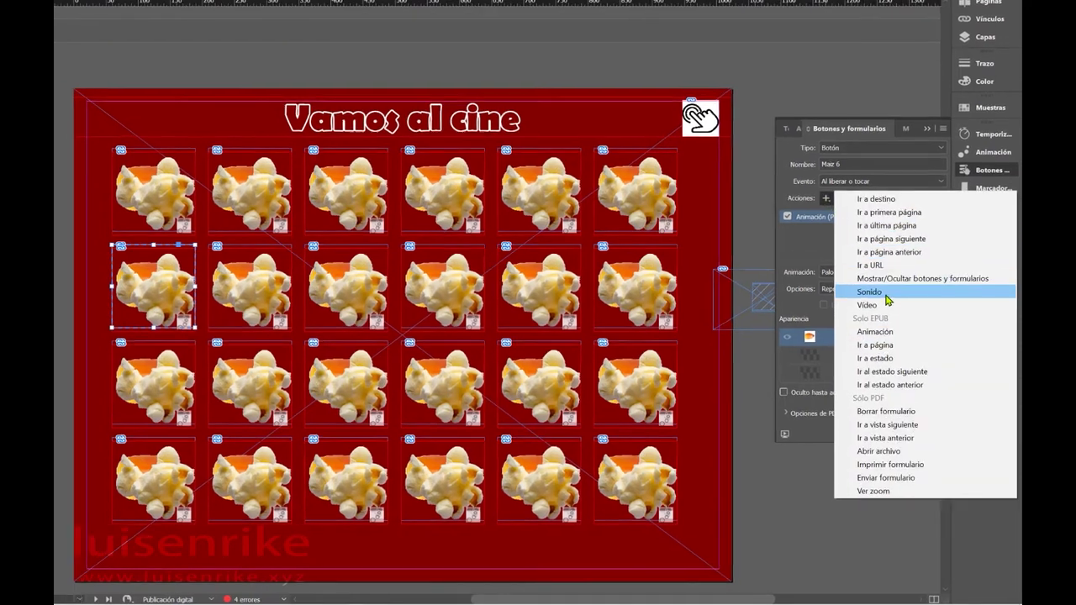
click(886, 294)
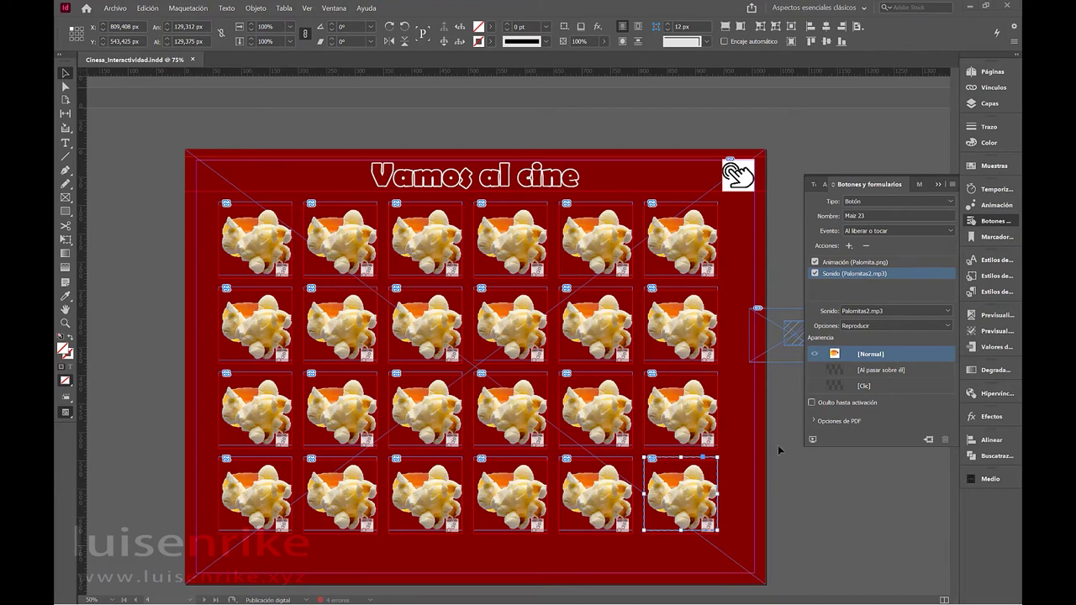
Preview the page's EPUB interactivity and test kernels in different rows of the grid by popping them
click(813, 440)
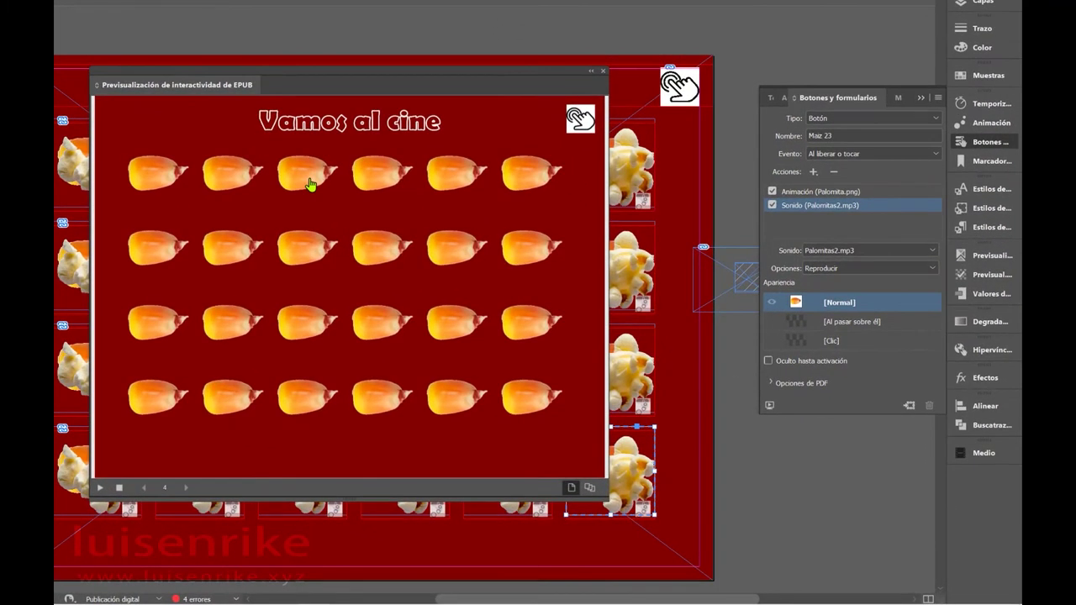
click(310, 185)
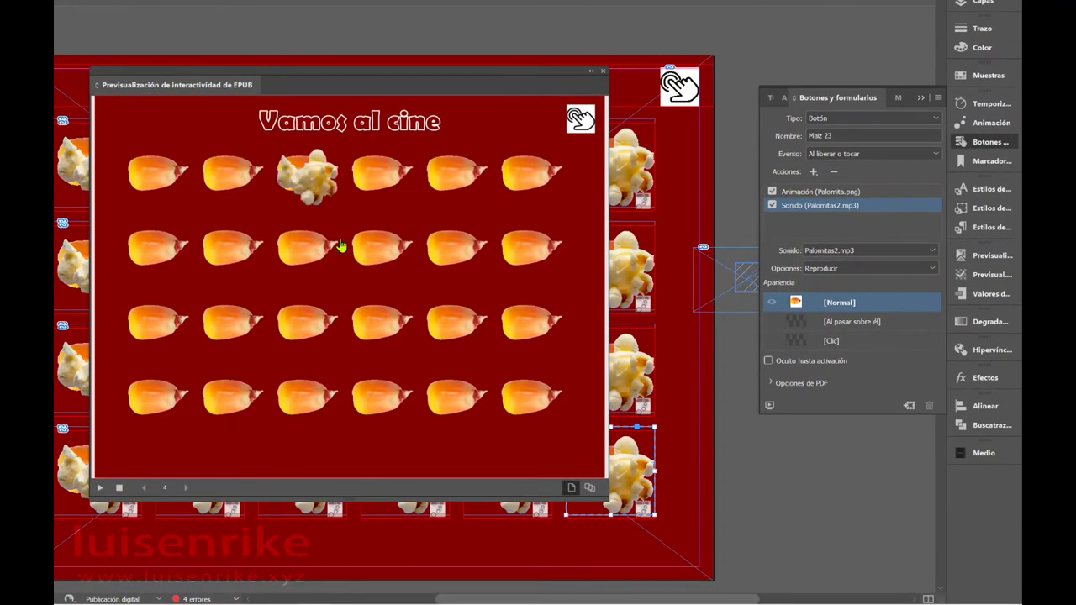
click(389, 340)
click(294, 332)
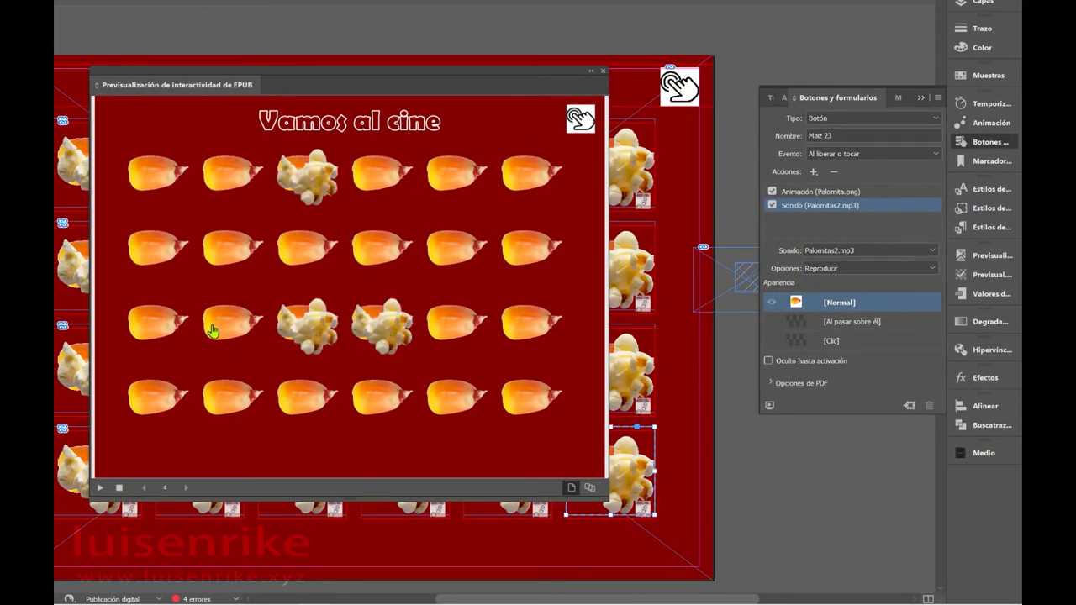
click(215, 331)
click(225, 397)
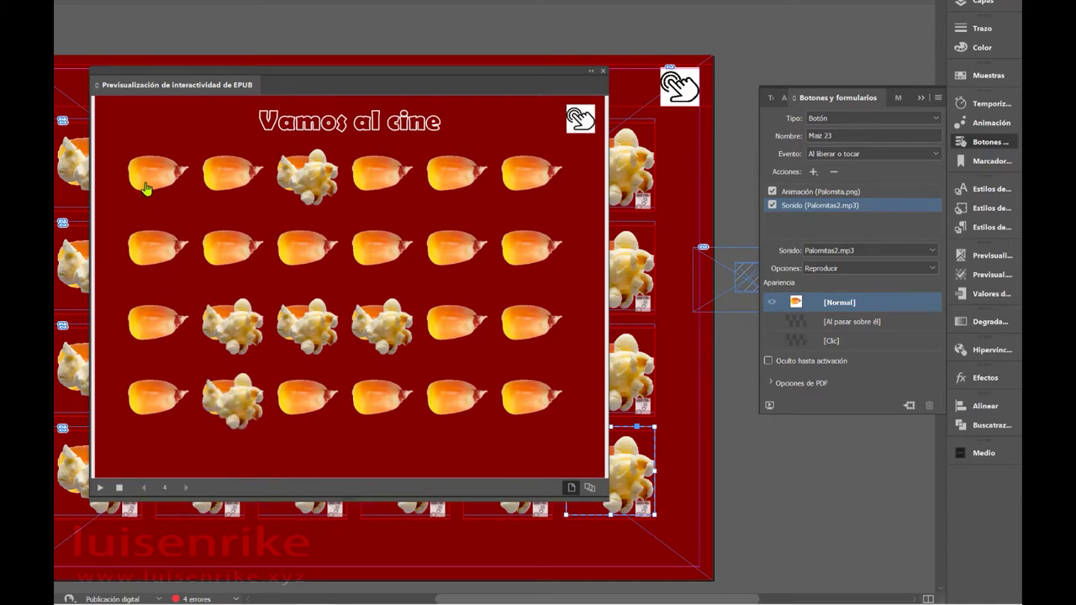
click(466, 183)
click(460, 242)
click(378, 254)
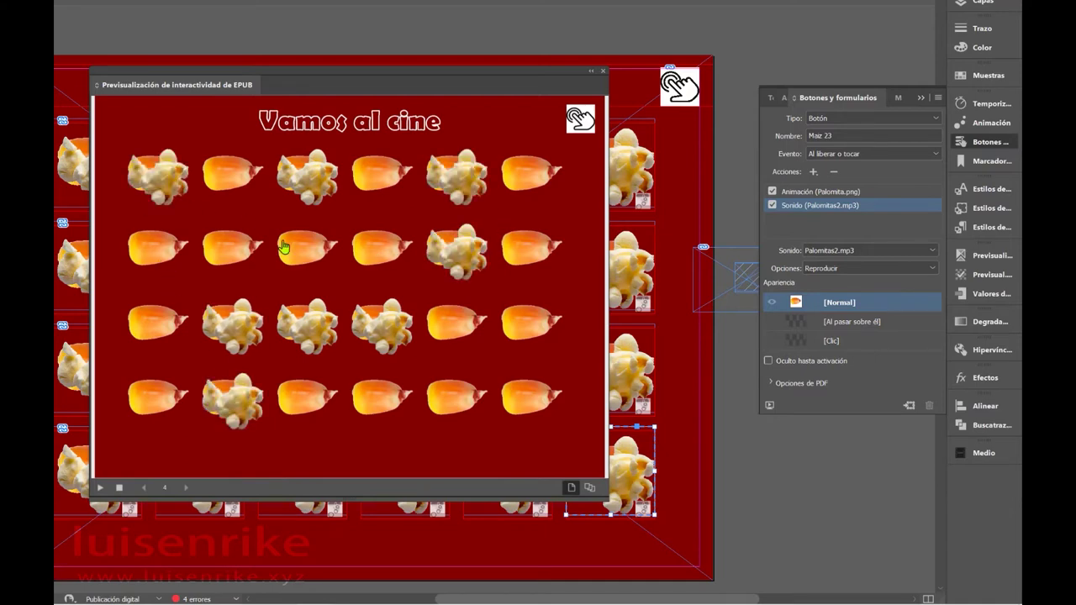
Pop a few more kernels in the second and fourth rows of the interactivity preview and close the preview
click(451, 343)
click(459, 387)
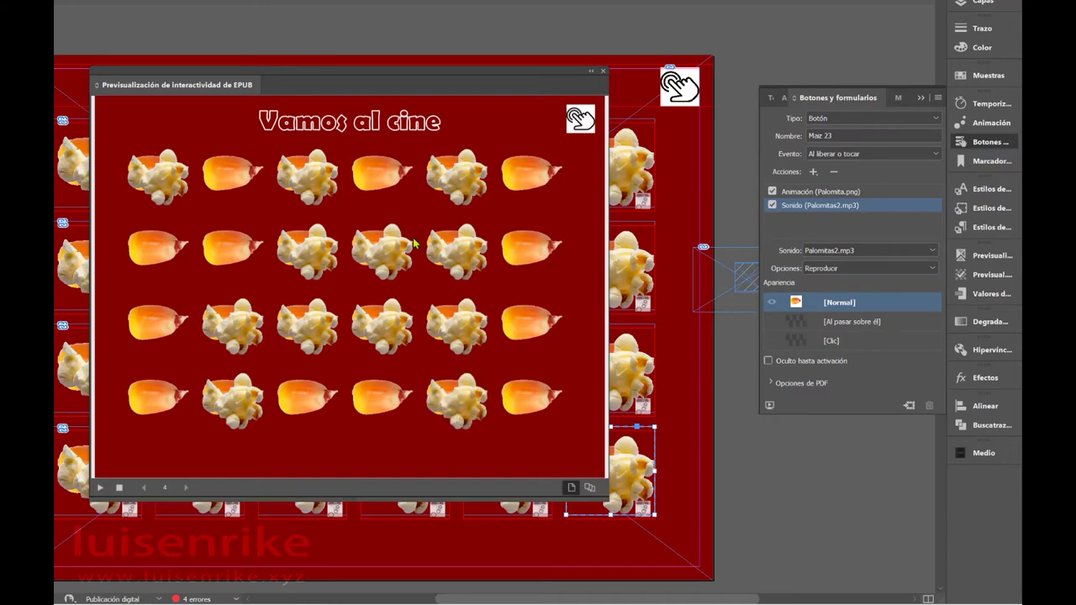
click(602, 72)
Select the first kernel button in the grid and review the page's layers, collapsing Capa 2 and Capa 1
mouse_move(689, 594)
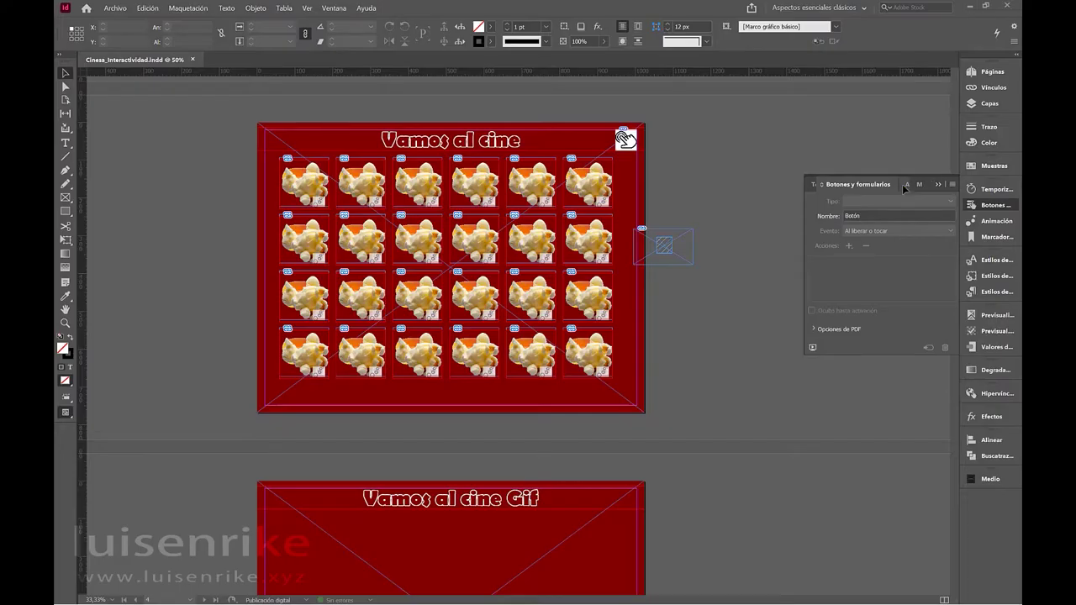
click(906, 185)
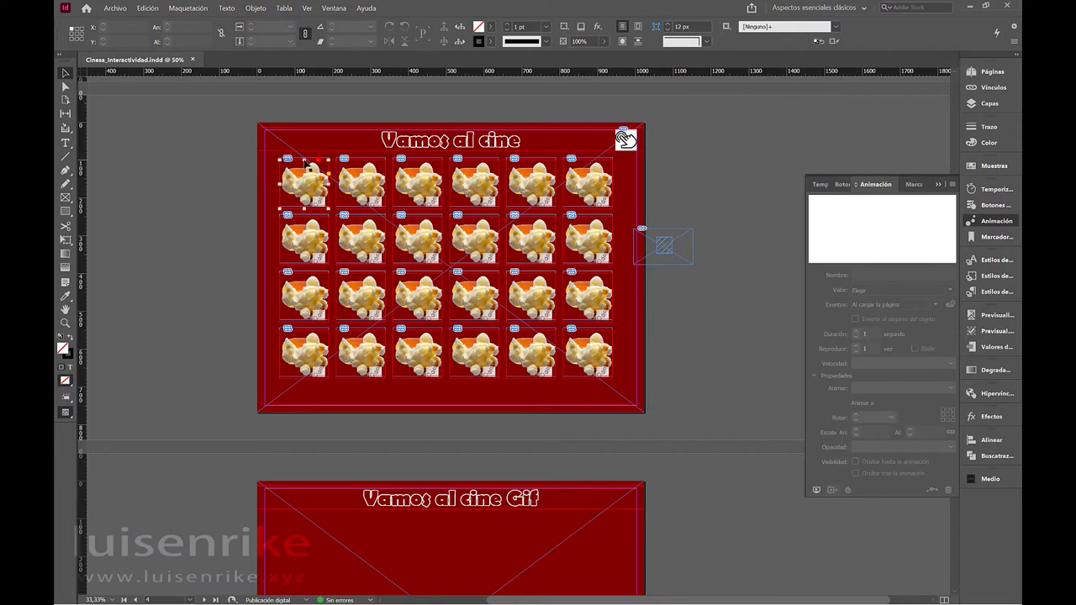
click(304, 161)
click(286, 169)
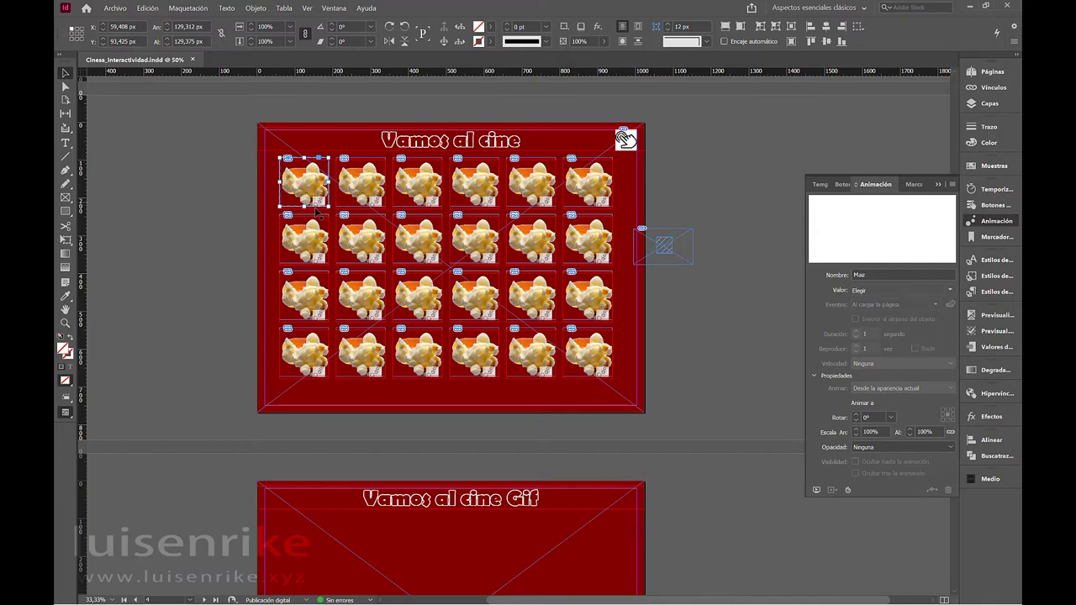
click(988, 104)
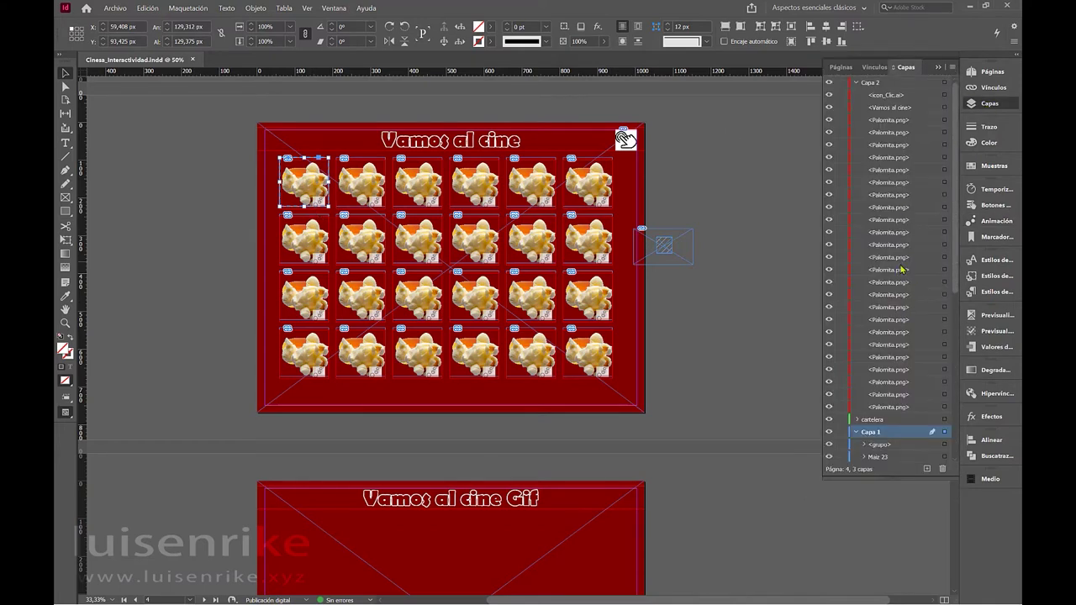
click(856, 82)
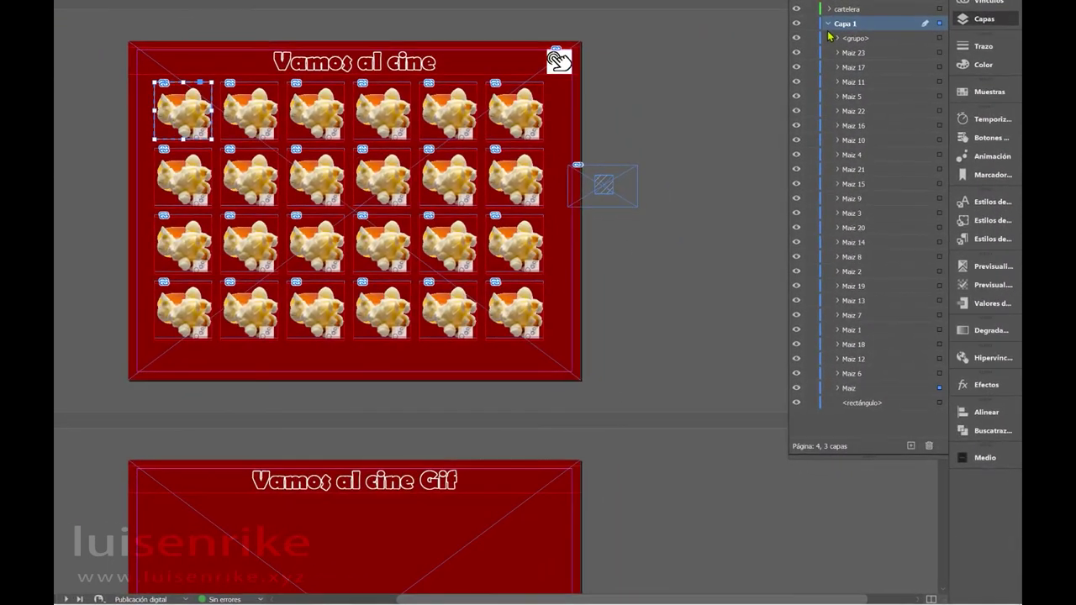
click(828, 26)
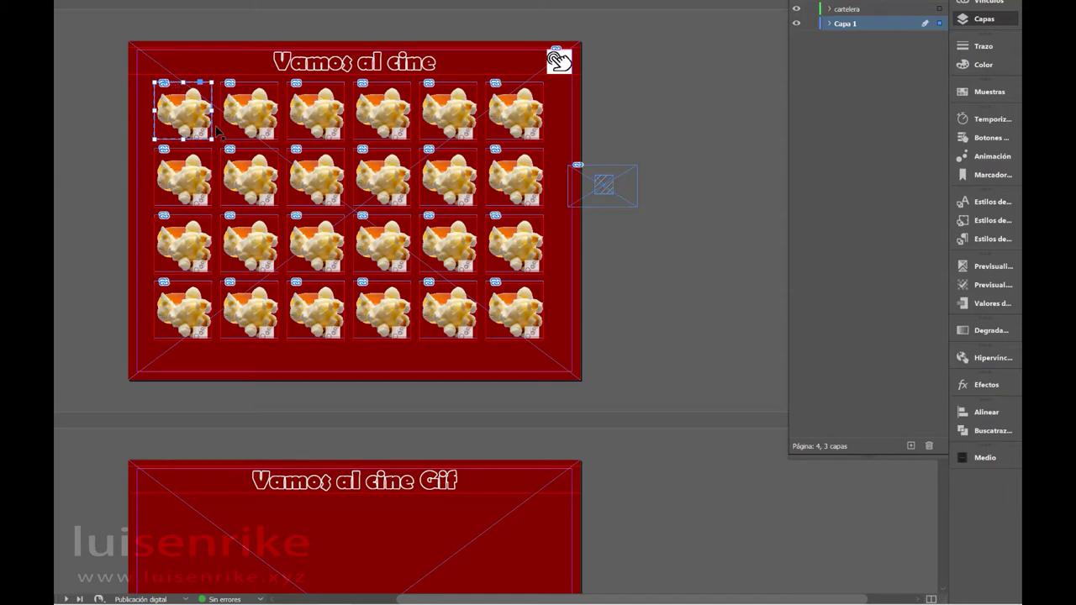
Add a Mostrar/Ocultar botones y formularios action to the Maiz button and set it to hide Maiz
click(1007, 139)
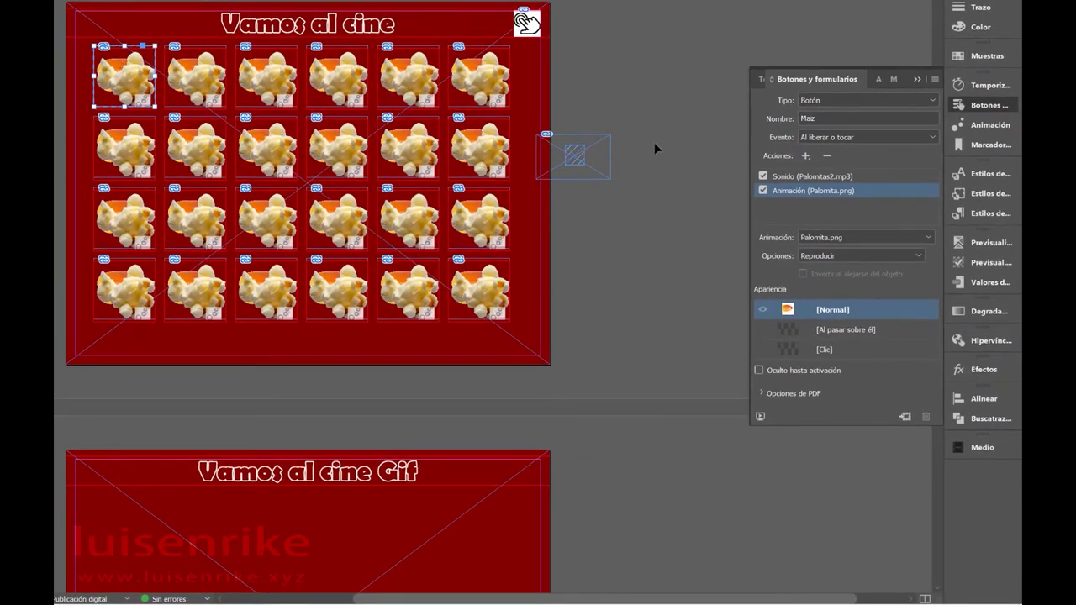
click(803, 157)
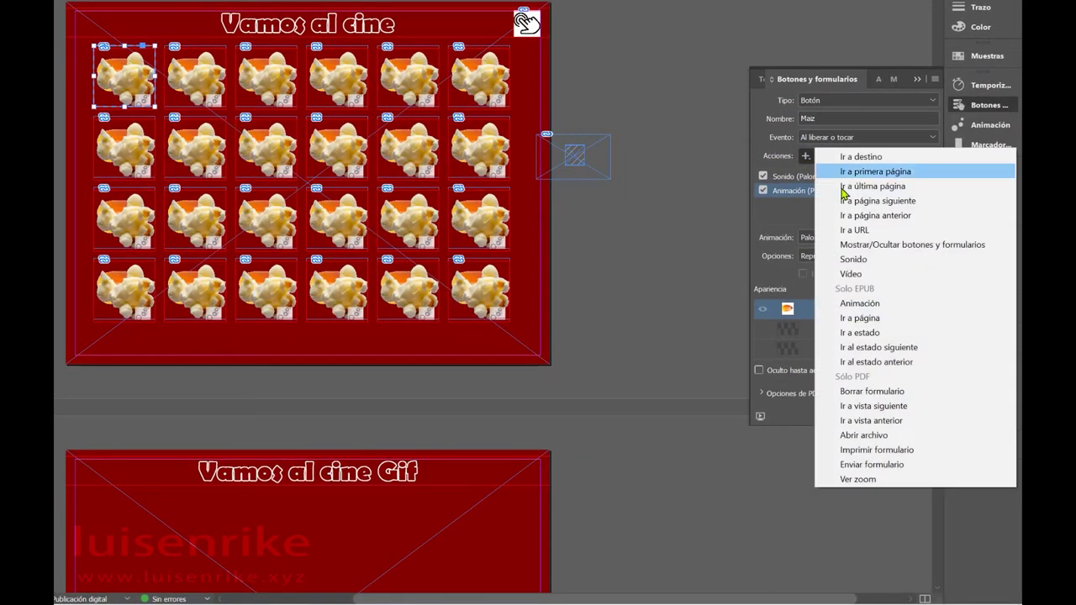
click(887, 250)
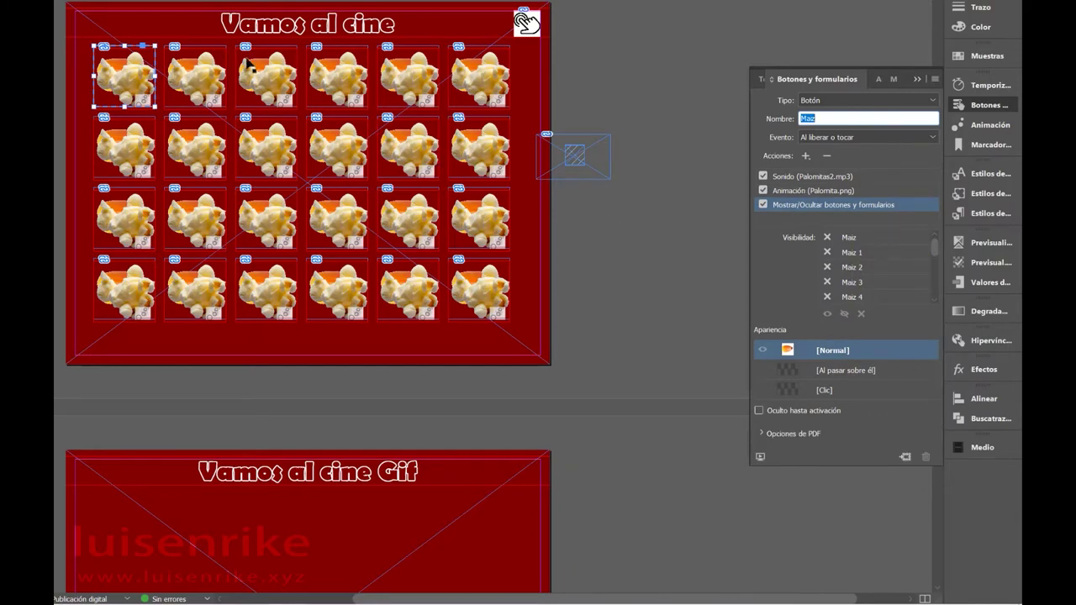
click(828, 238)
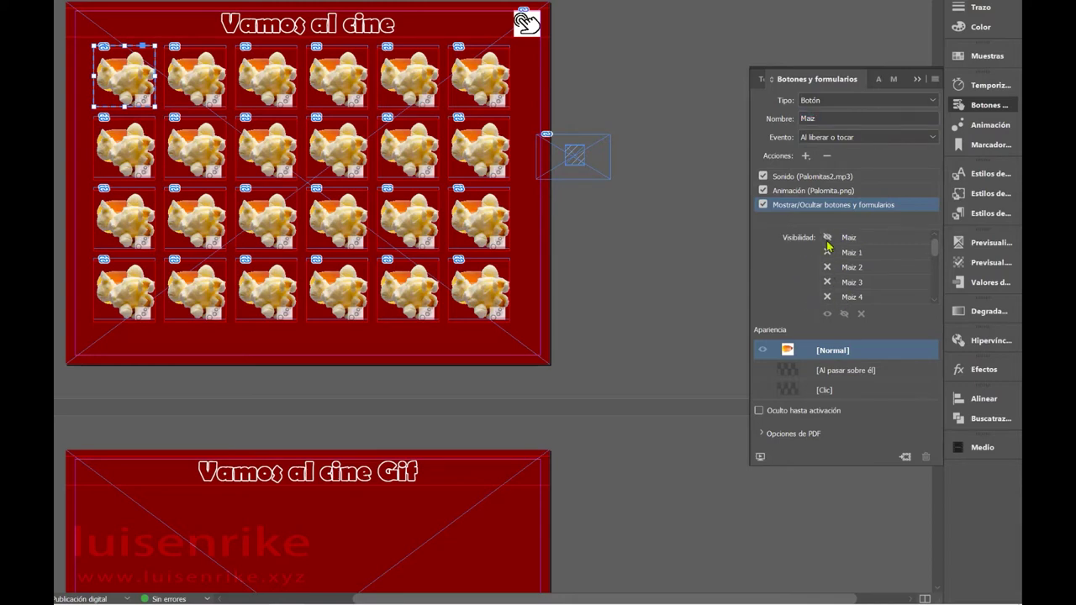
Add a Mostrar/Ocultar botones y formularios action to the Maiz 1 and Maiz 2 buttons, each set to hide its own button
click(196, 45)
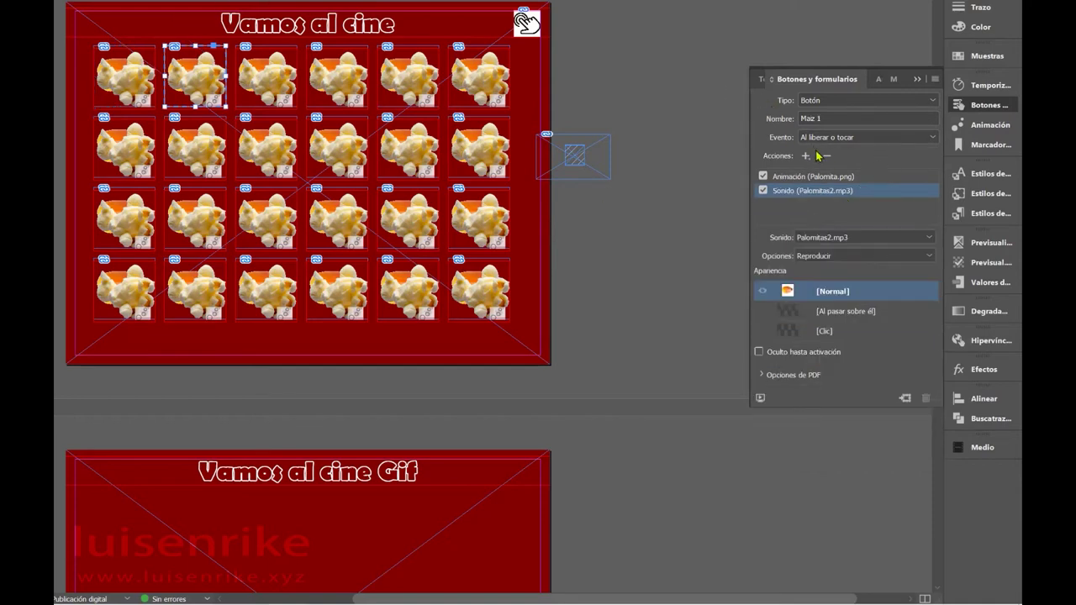
click(805, 156)
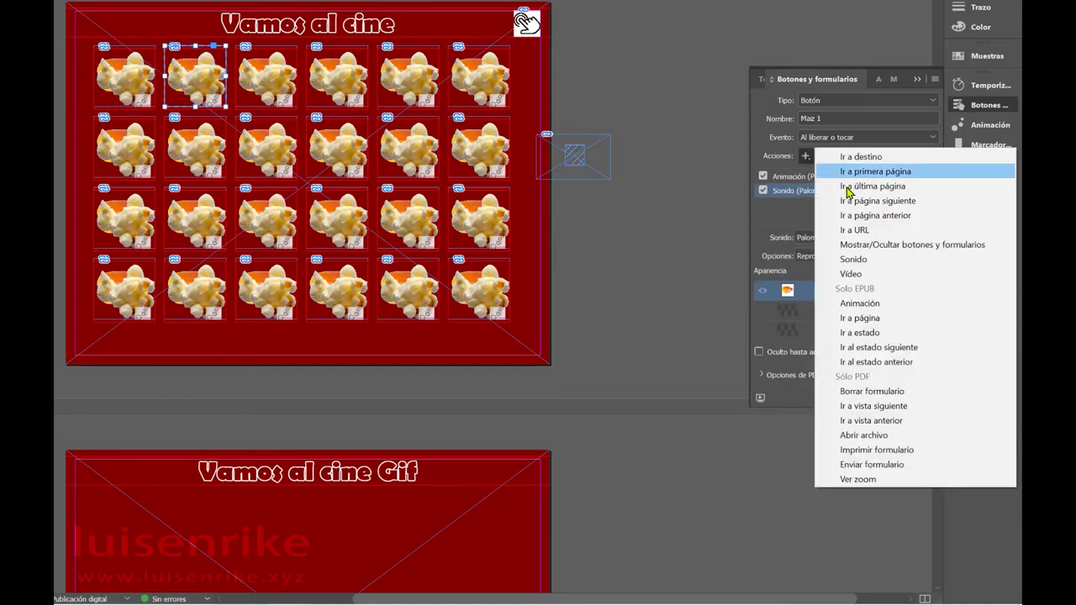
click(888, 241)
click(827, 253)
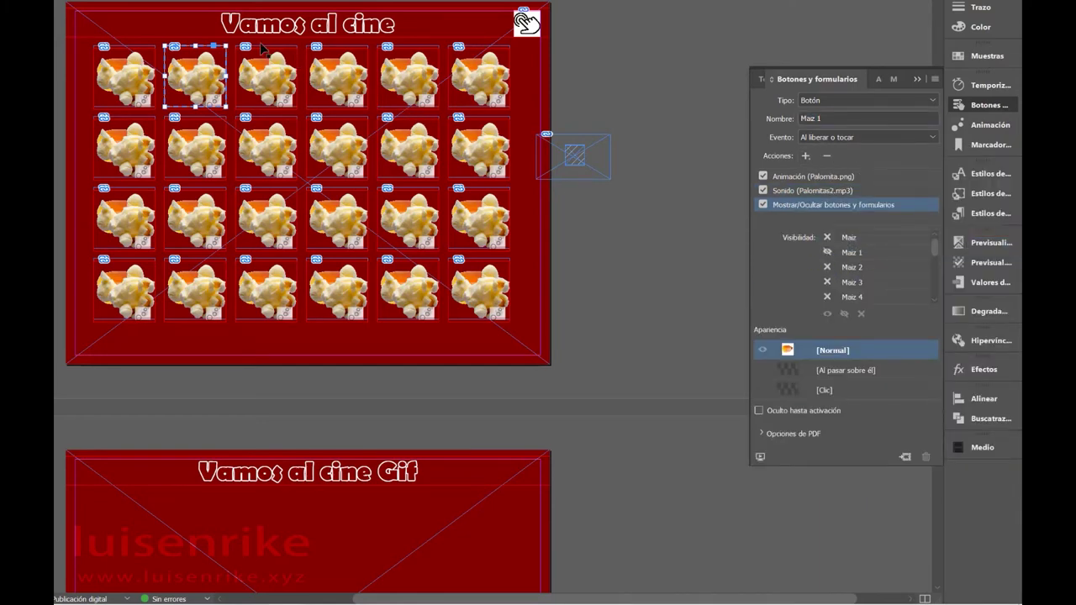
click(260, 52)
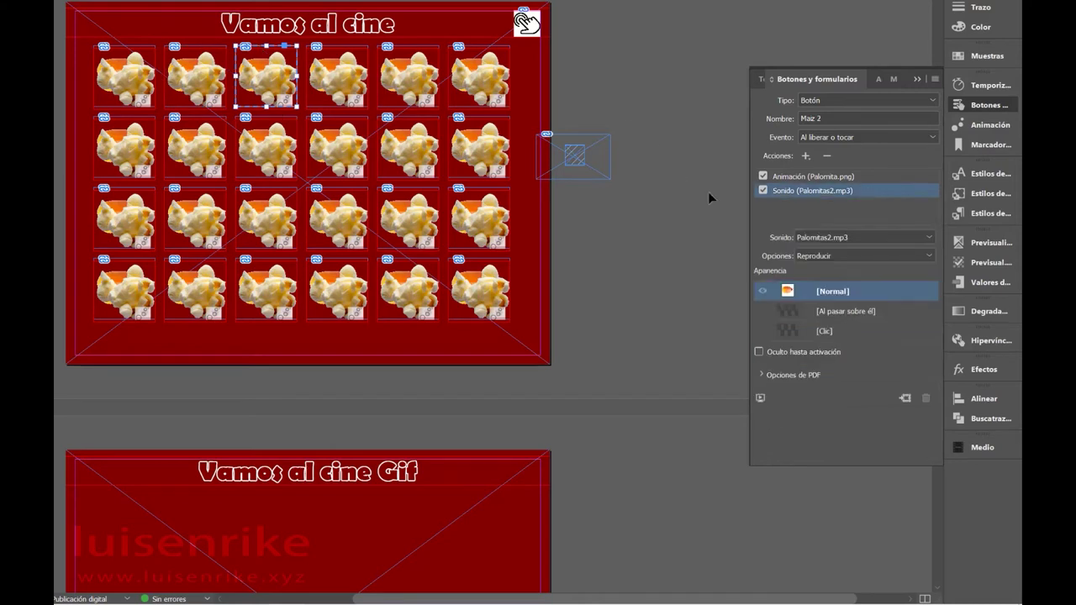
click(805, 156)
click(883, 244)
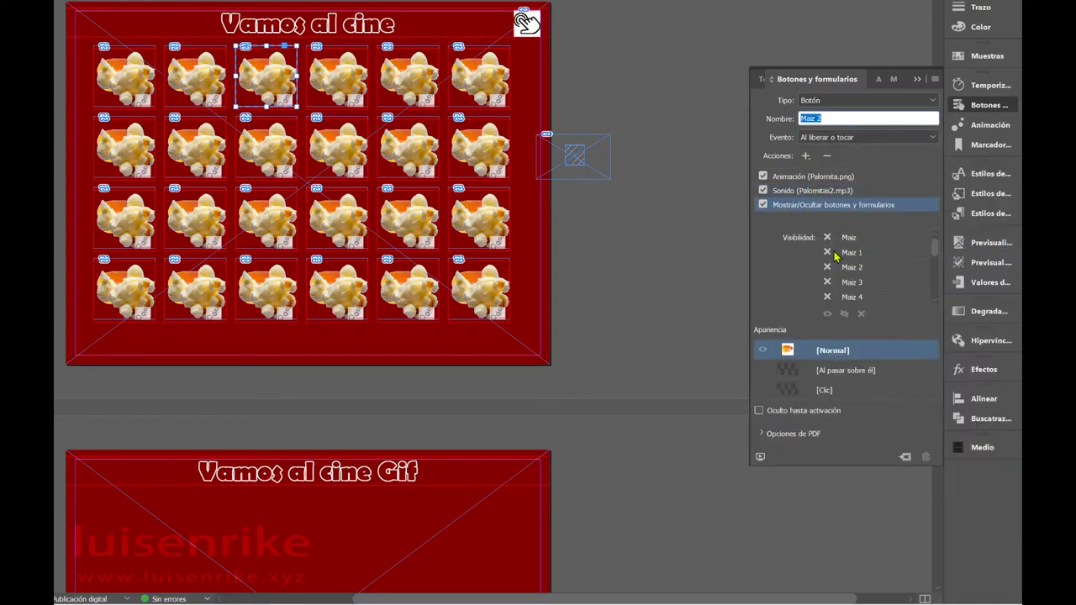
click(827, 267)
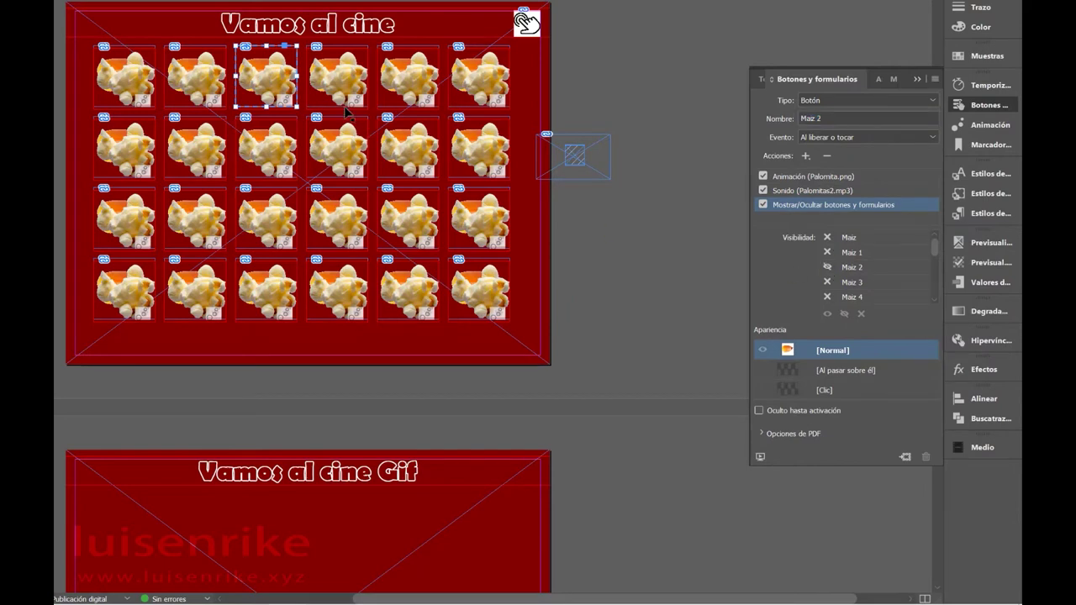
Add a Mostrar/Ocultar botones y formularios action to the Maiz 3 and Maiz 4 buttons, each targeting its own button to hide it
click(329, 53)
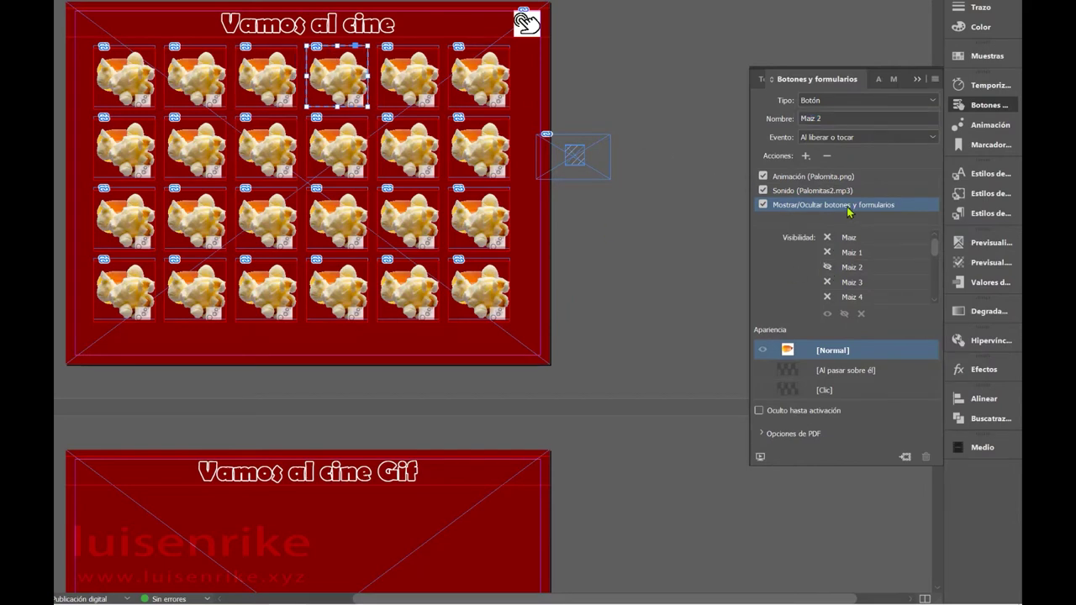
click(805, 155)
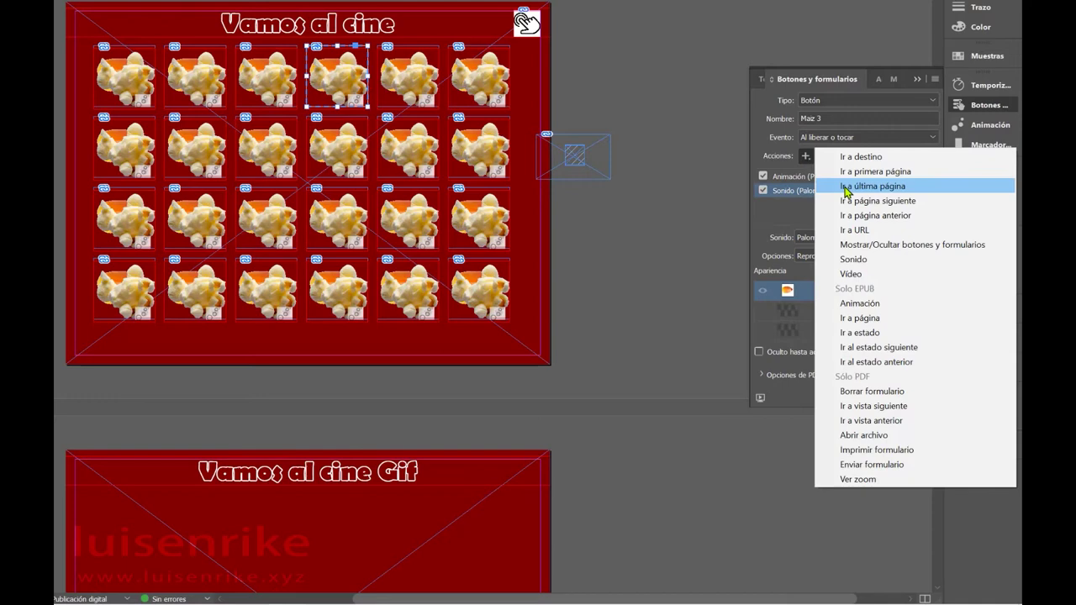
click(876, 246)
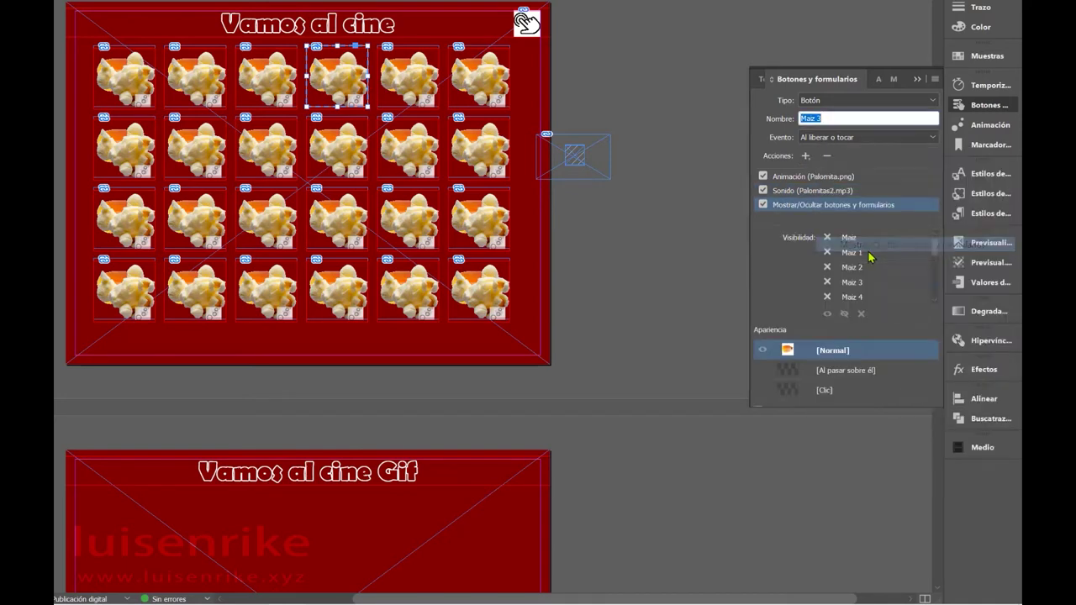
click(827, 283)
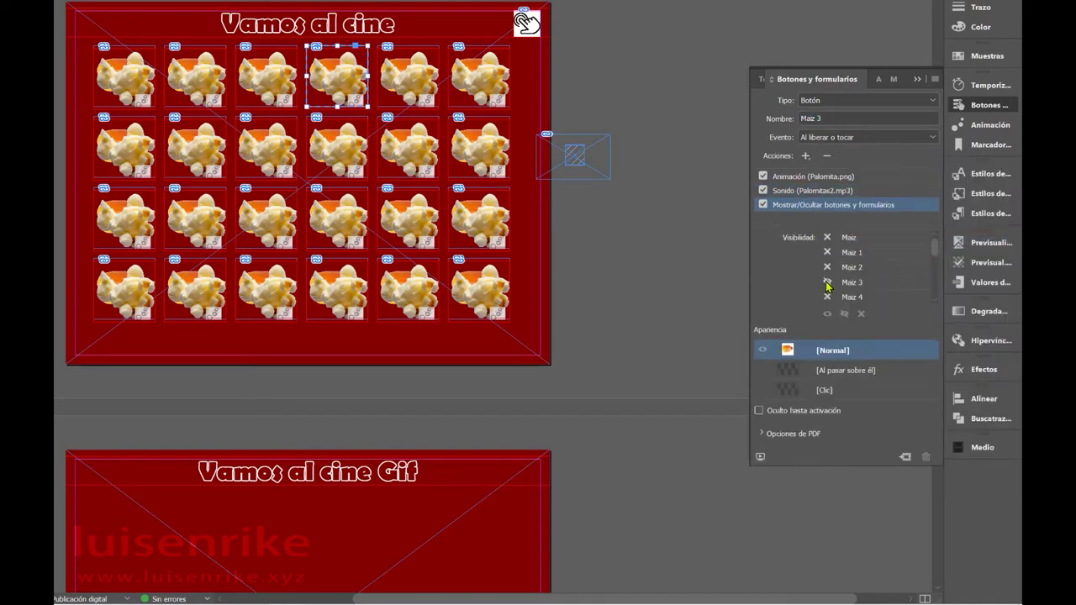
click(410, 51)
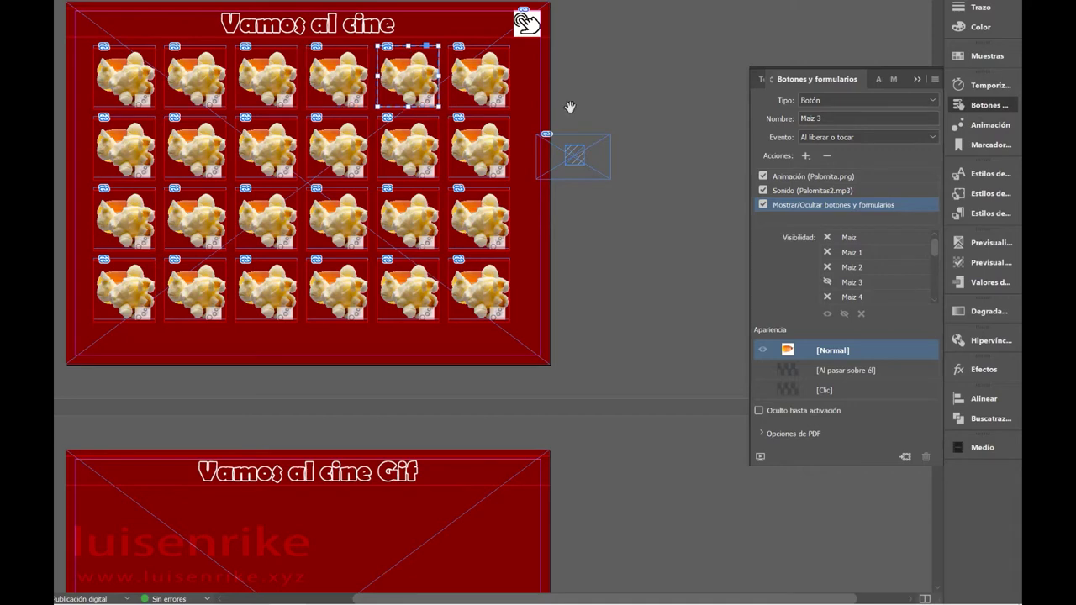
click(805, 156)
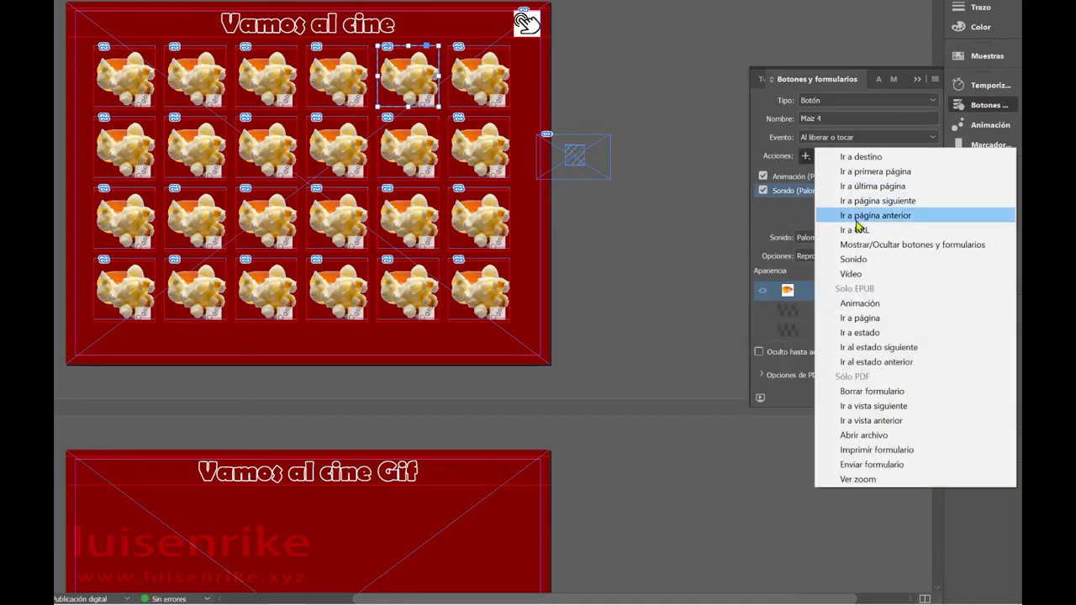
click(866, 245)
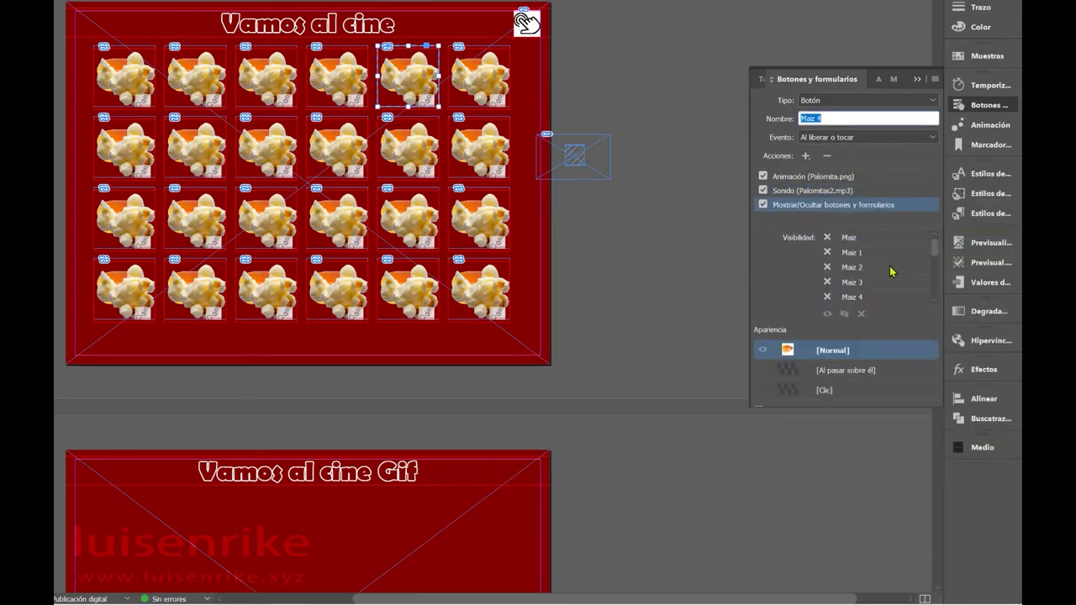
click(827, 298)
click(827, 299)
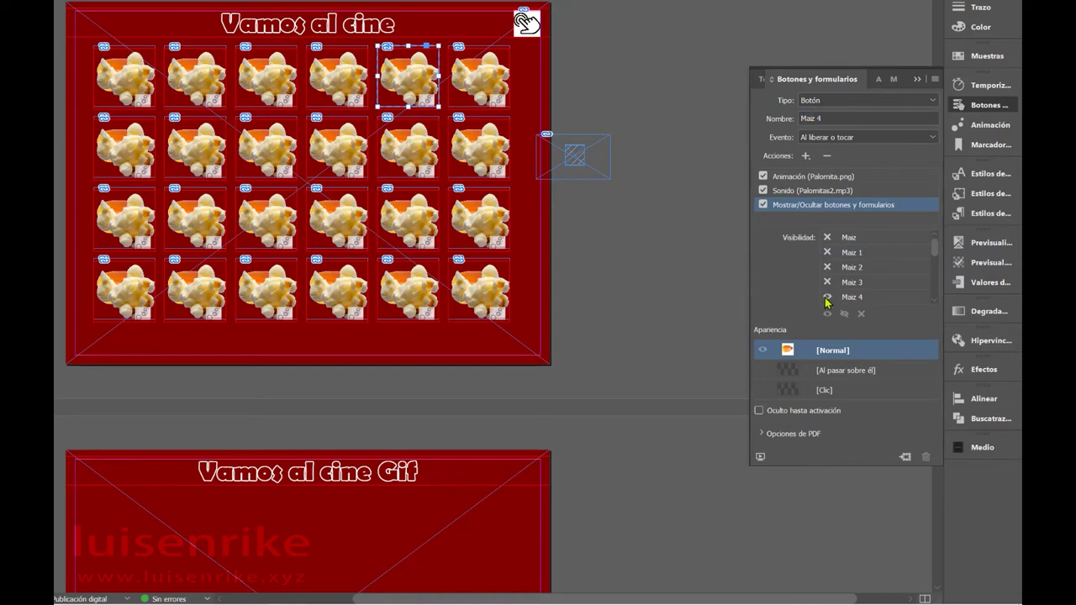
Add a Mostrar/Ocultar botones y formularios action to the Maiz 5 button ending the first row and set it to hide Maiz 5
click(483, 53)
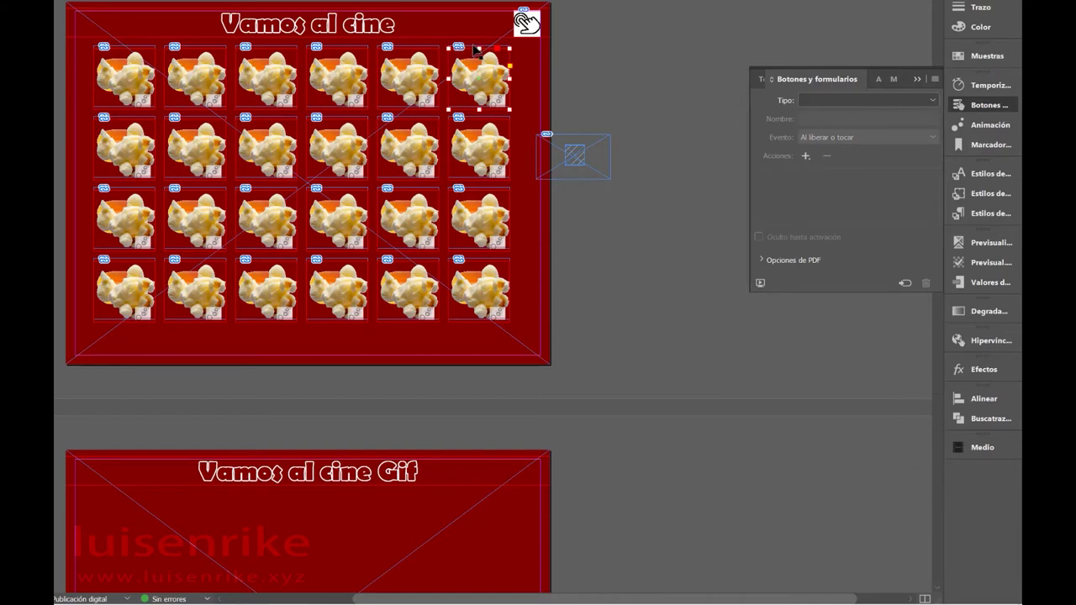
click(805, 157)
click(896, 245)
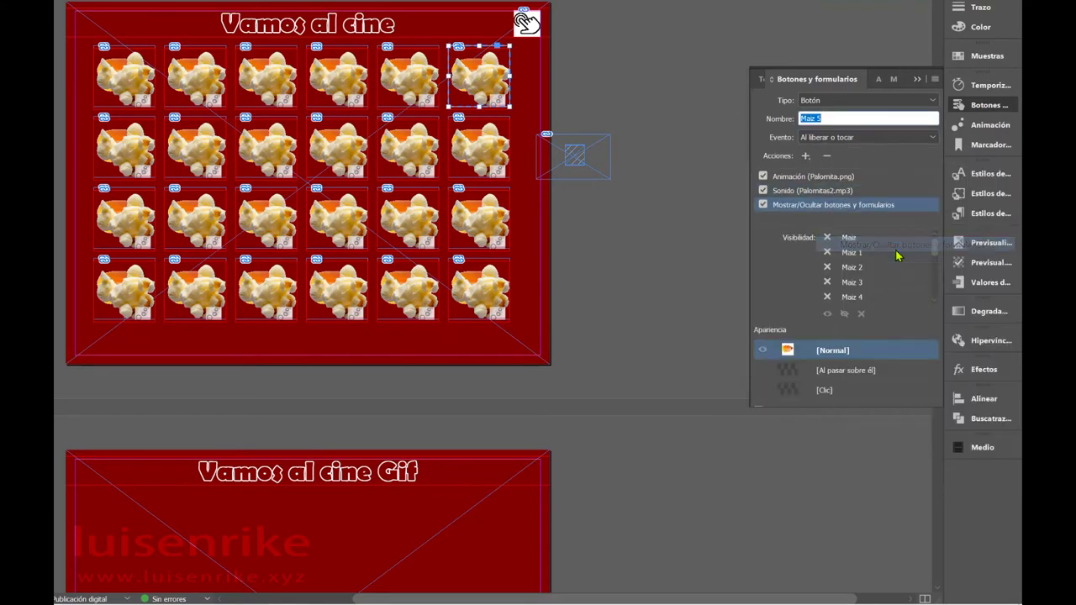
scroll(879, 291, down, 2)
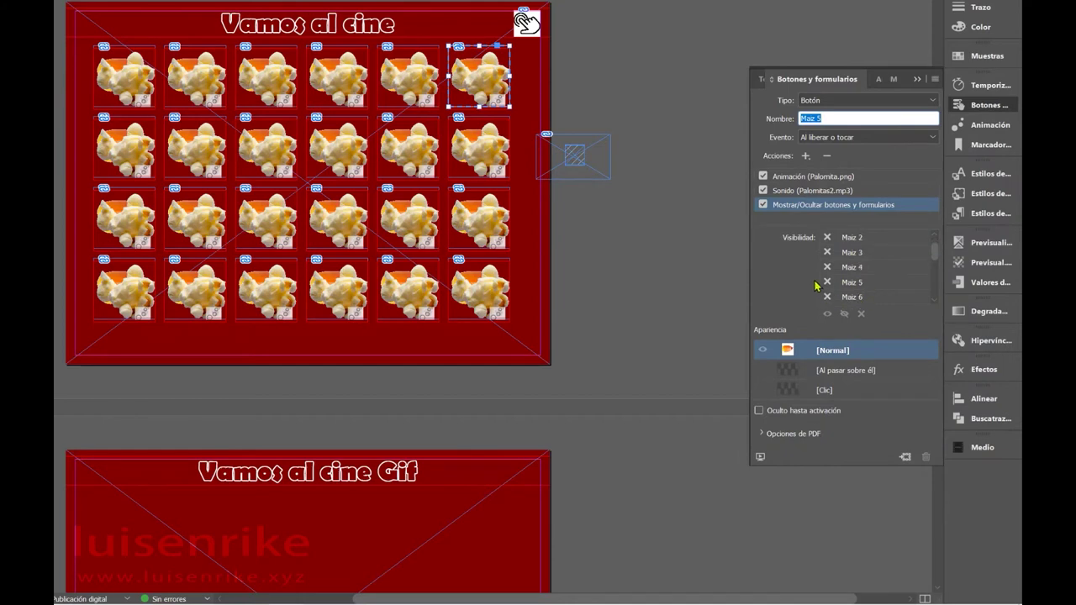
click(829, 283)
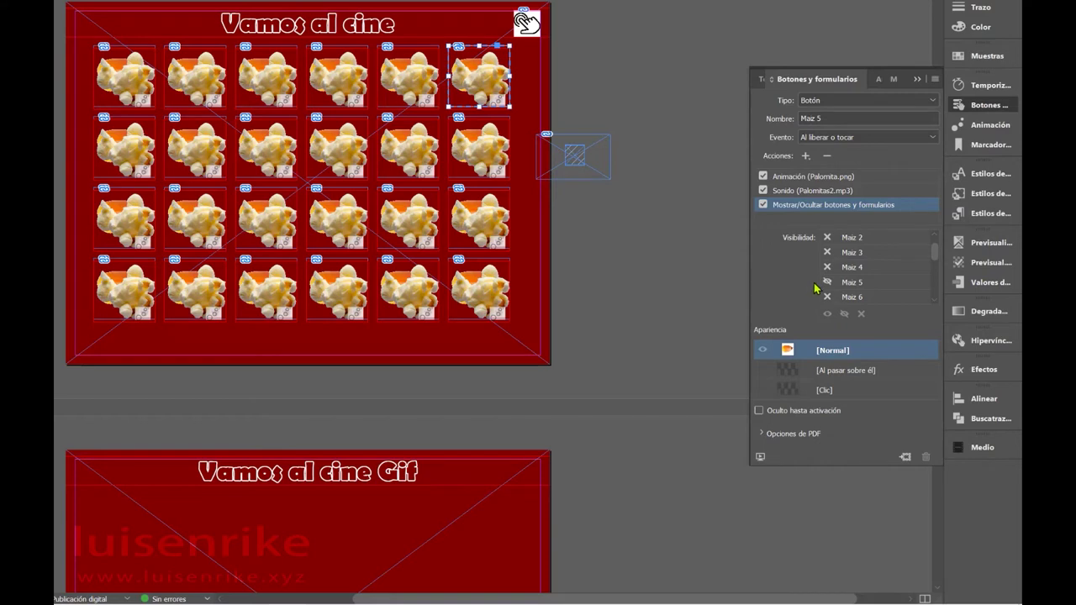
Preview the page's EPUB interactivity and pop kernels in the first three rows to check whether each kernel disappears behind its popcorn
click(600, 294)
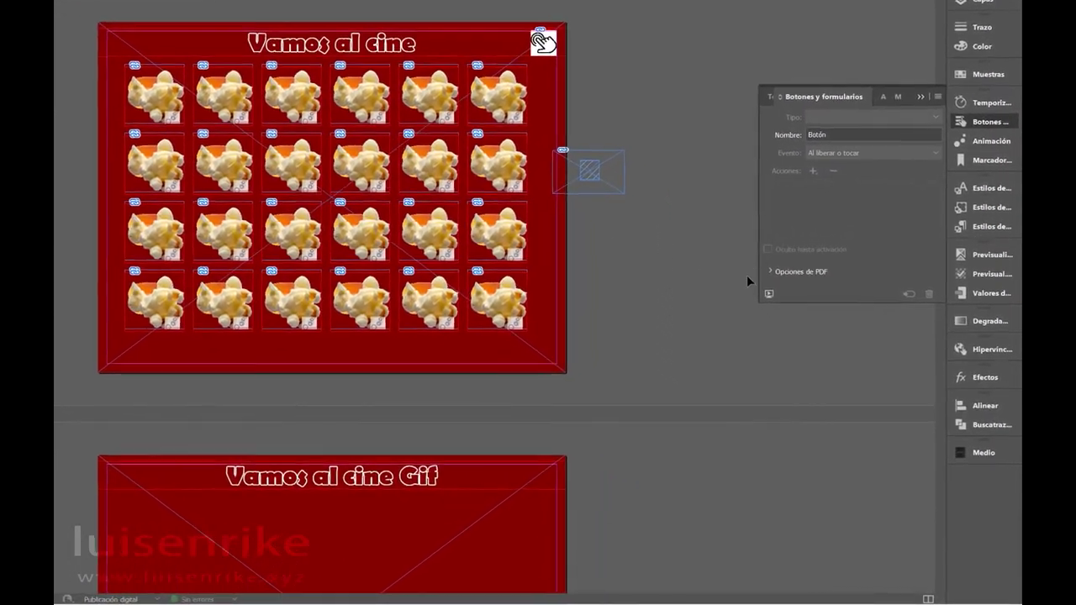
click(795, 327)
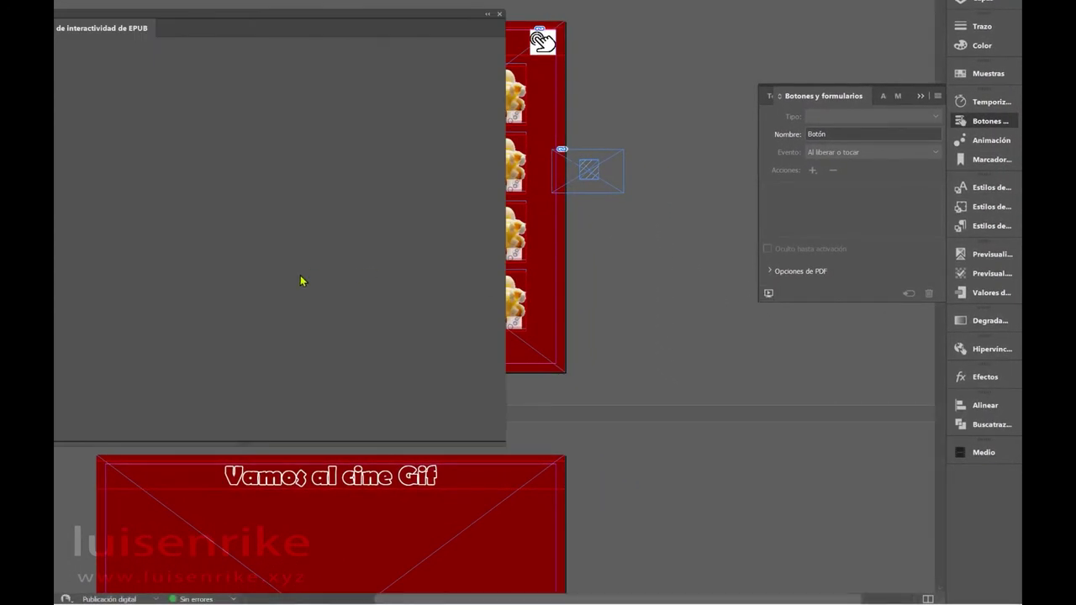
drag(242, 19, 294, 40)
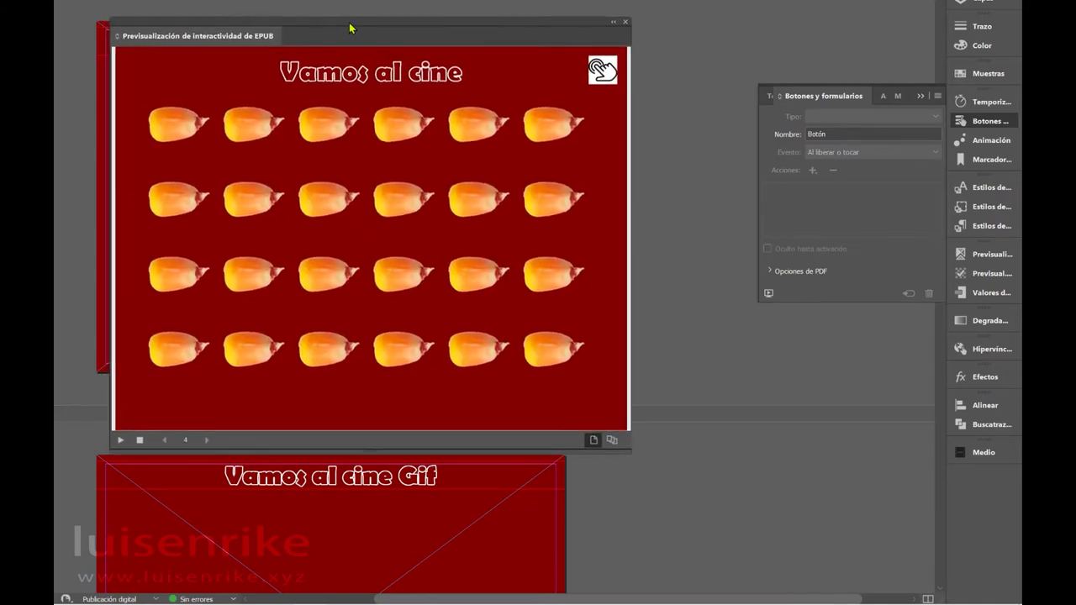
click(260, 135)
click(262, 203)
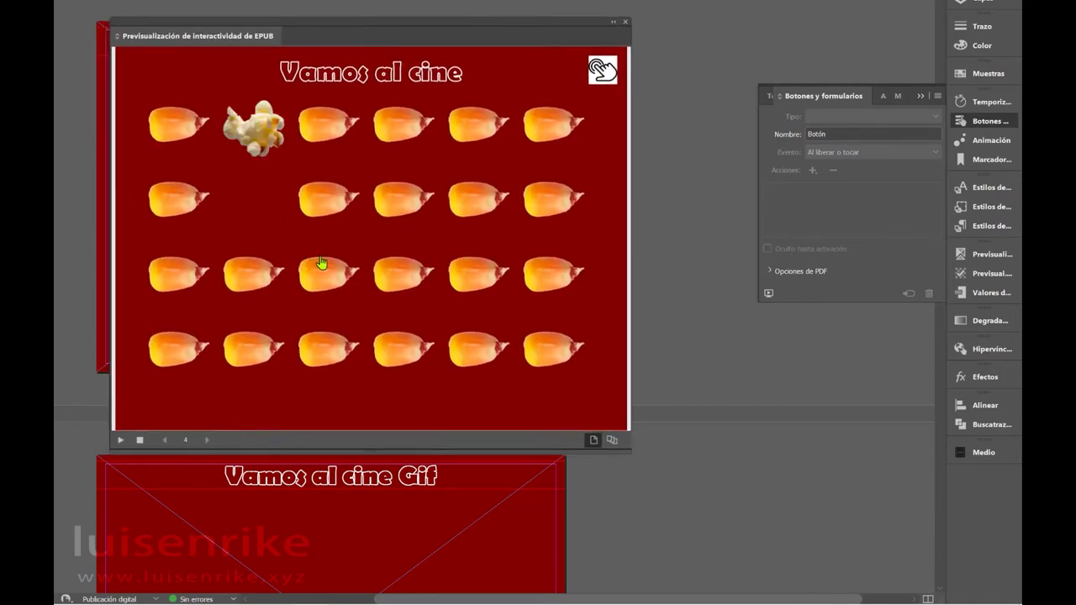
click(328, 280)
click(409, 217)
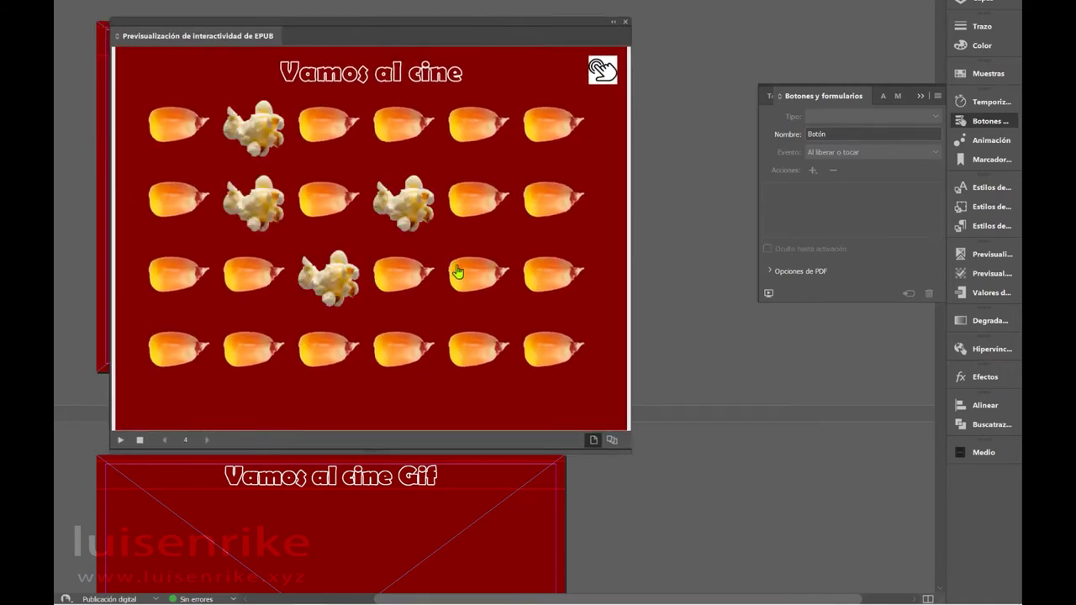
click(459, 273)
click(326, 126)
click(402, 120)
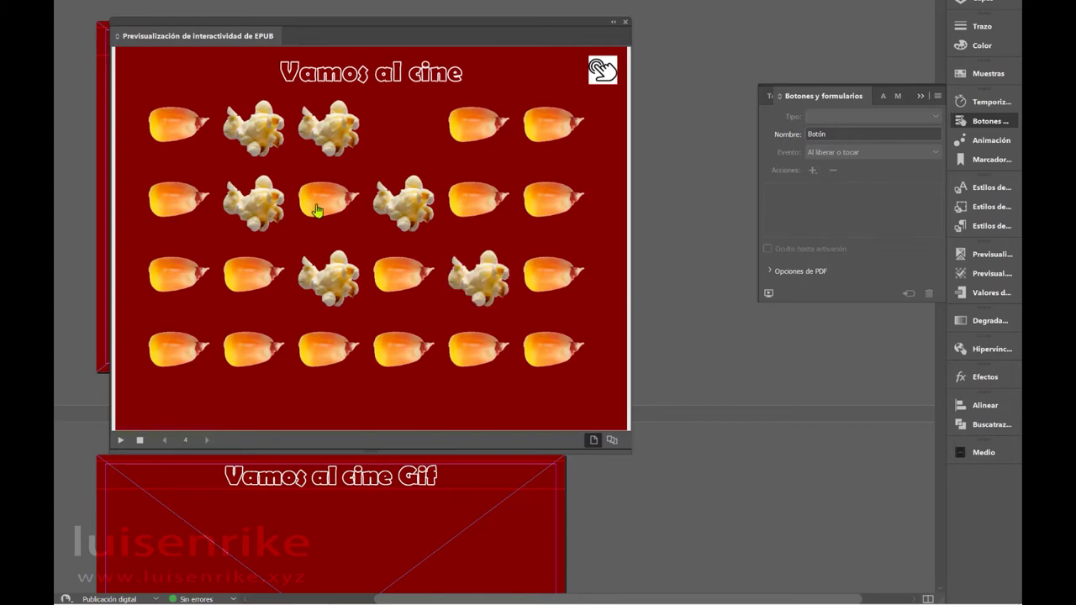
Pop more kernels in the third and fourth rows of the EPUB preview to test their popcorn animation
click(240, 284)
click(252, 339)
click(185, 358)
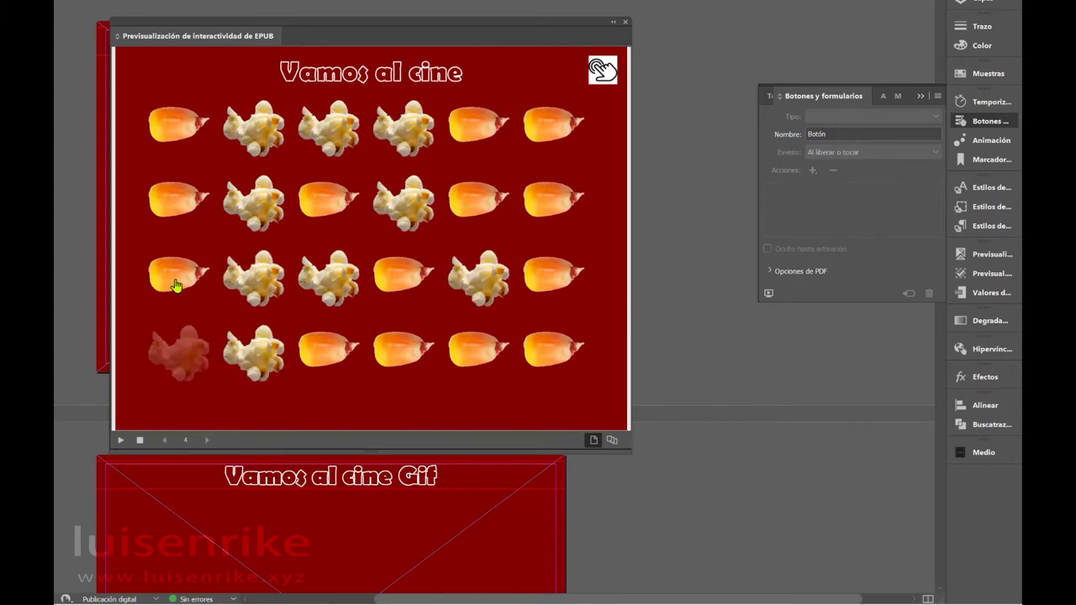
click(175, 281)
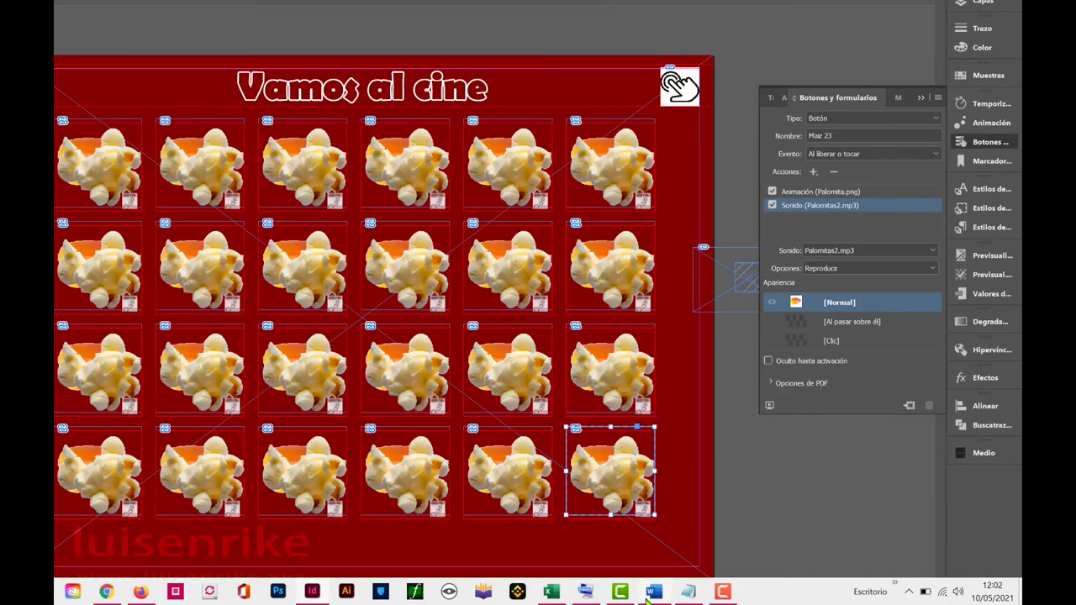
Switch to the Word document and change the quoted sound word in the 4. Palomitas row to "plop"
click(663, 594)
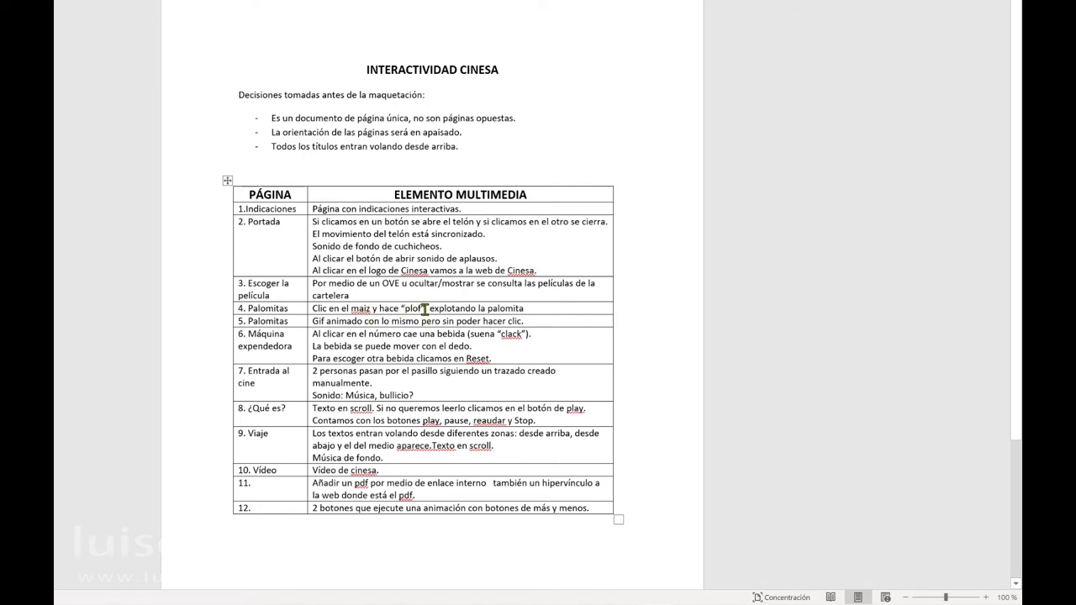
key(BackSpace)
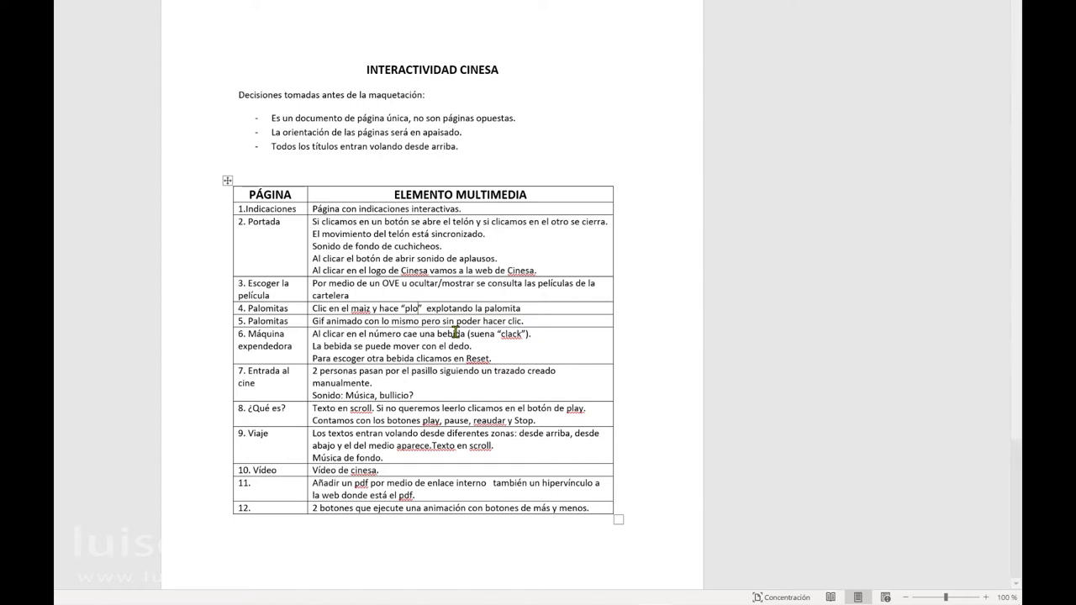
text(p)
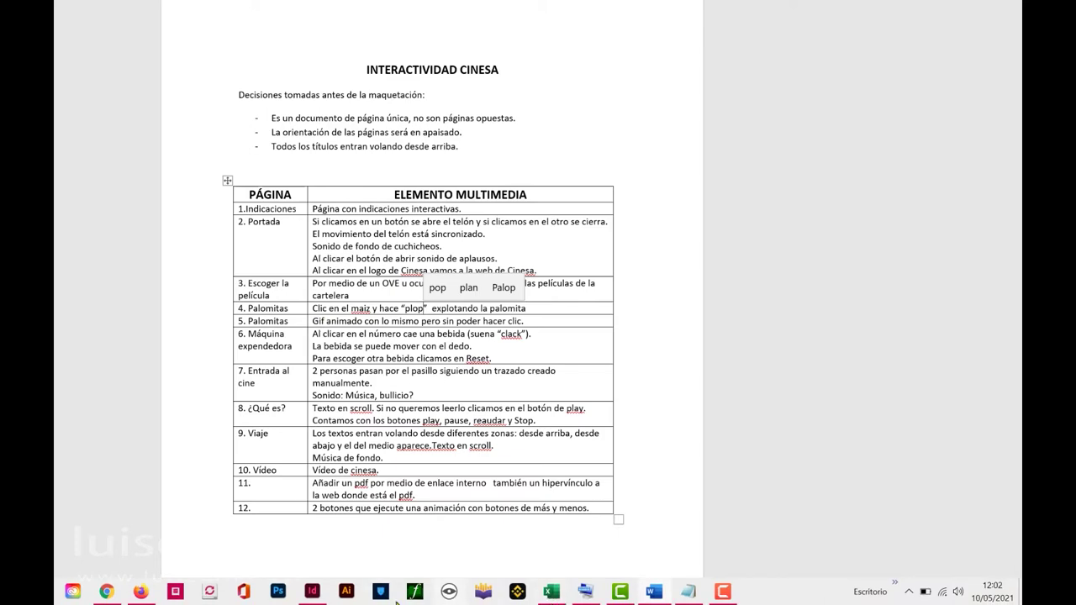
Switch back to InDesign and view the page titled Vamos al cine Gif
click(312, 592)
scroll(383, 252, down, 2)
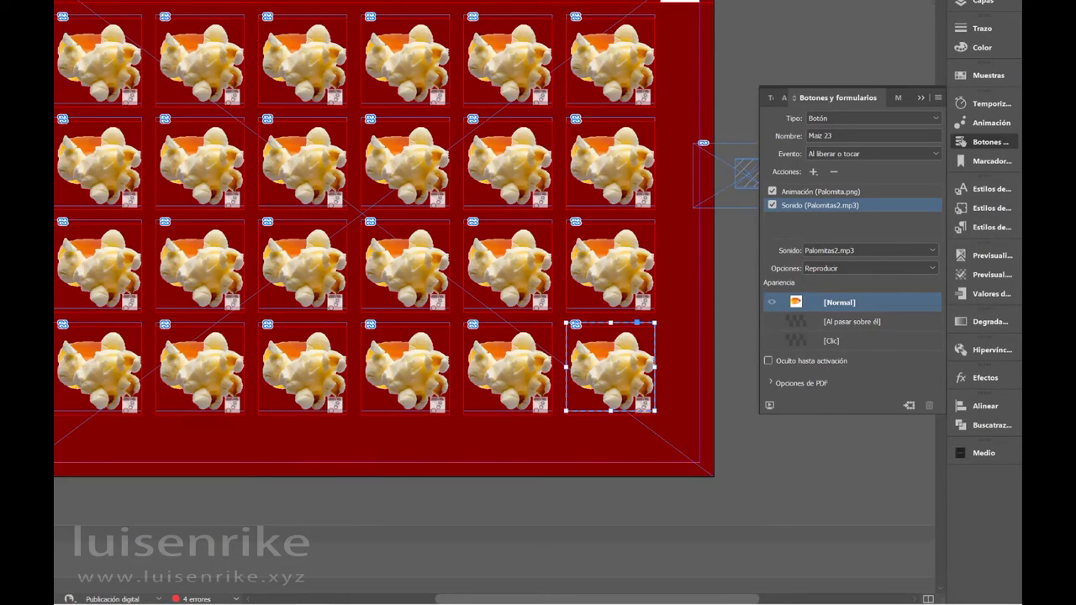
scroll(384, 252, down, 6)
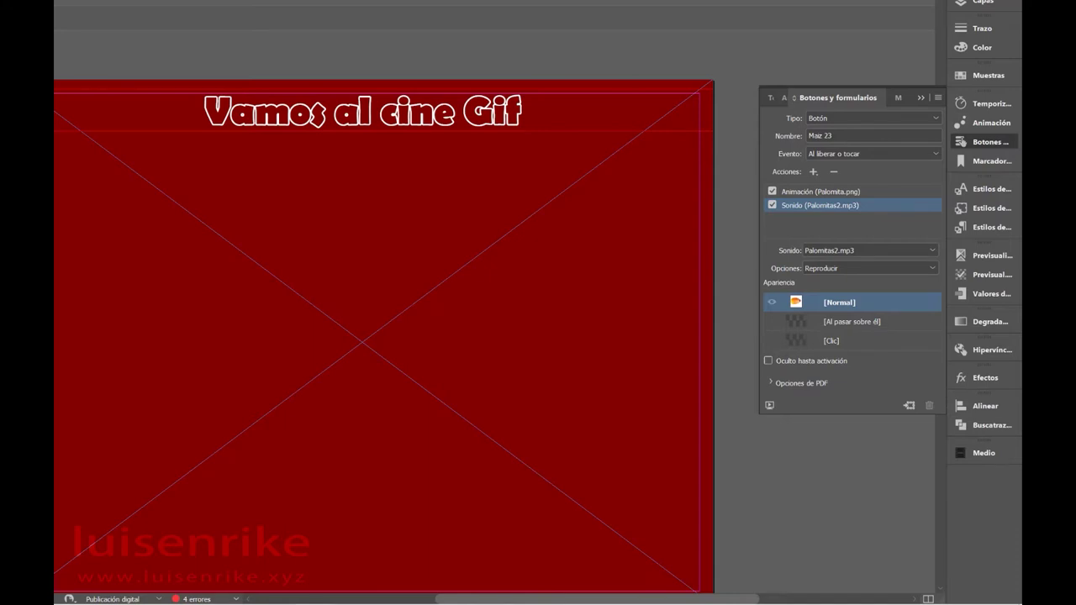
scroll(383, 337, down, 2)
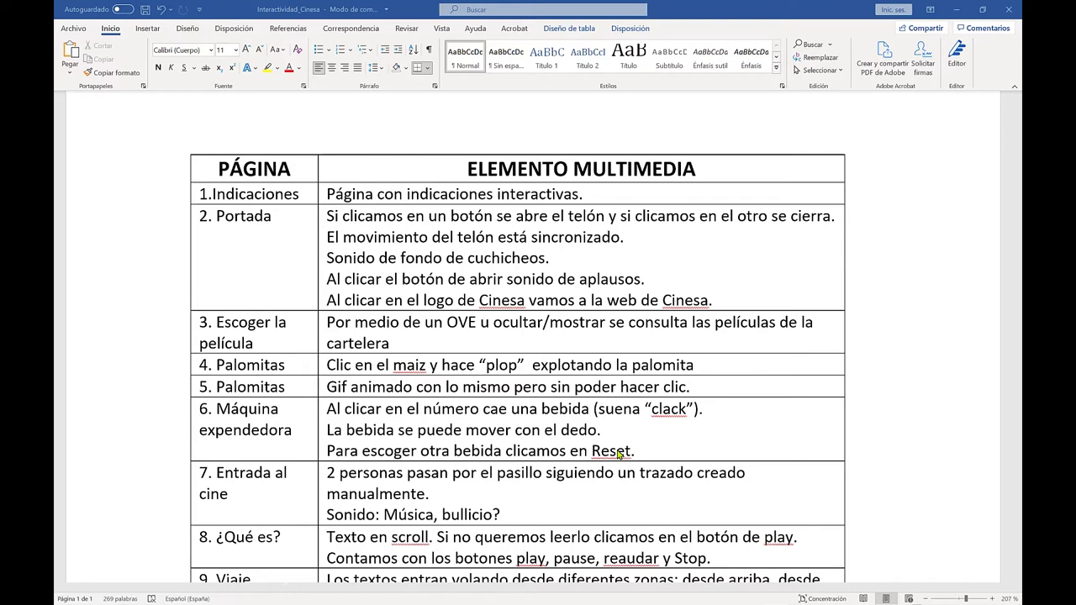
Return to InDesign's ¿Tienes sed? page and draw a rectangular frame about 46 × 52 px over the vending machine's key 1
mouse_move(591, 602)
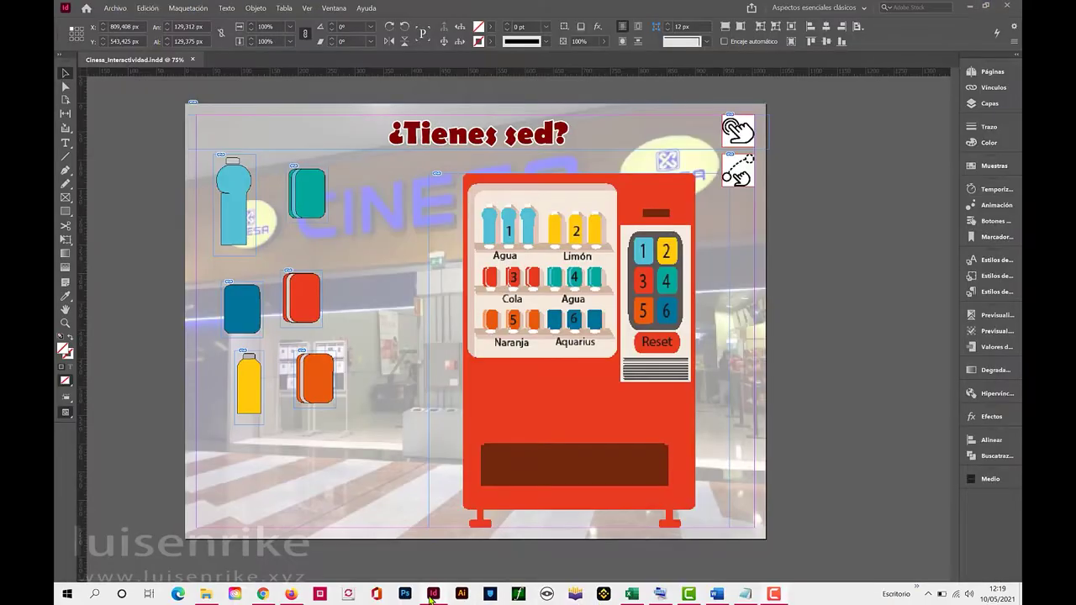
click(433, 594)
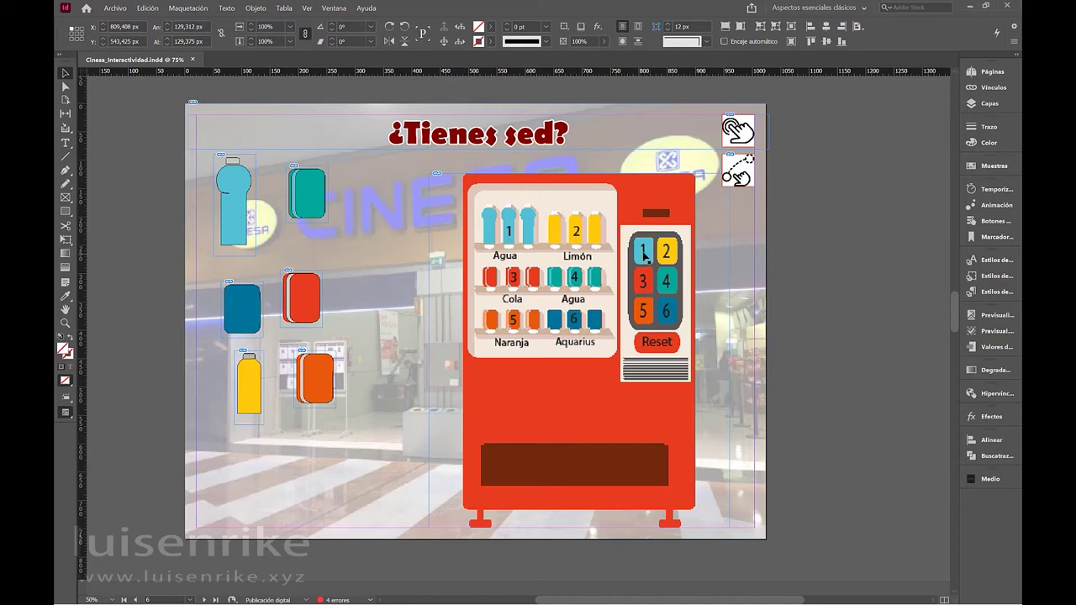
click(644, 256)
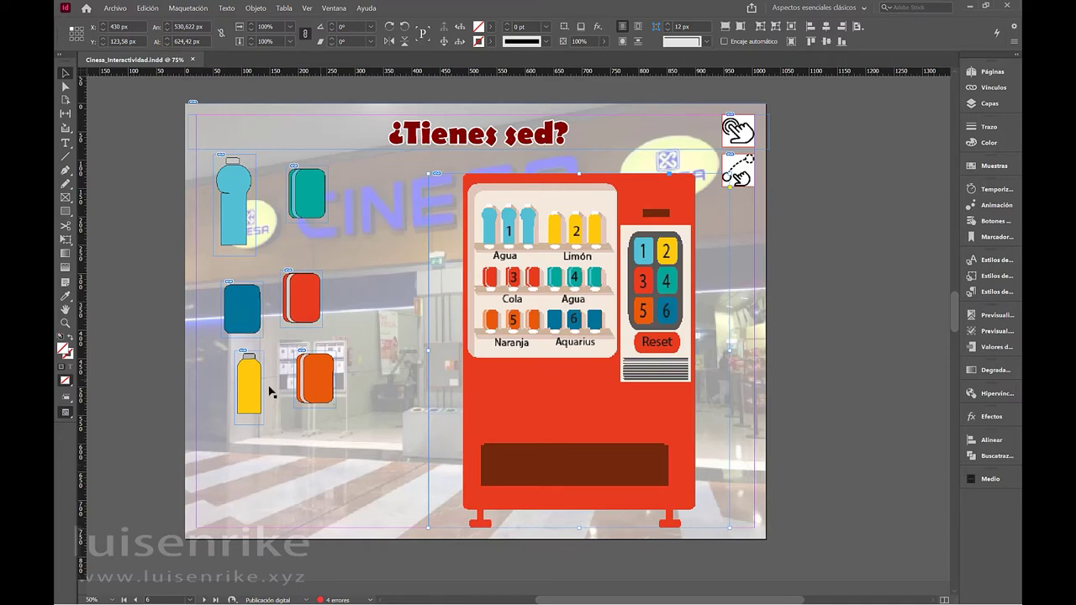
click(66, 198)
drag(629, 238, 660, 269)
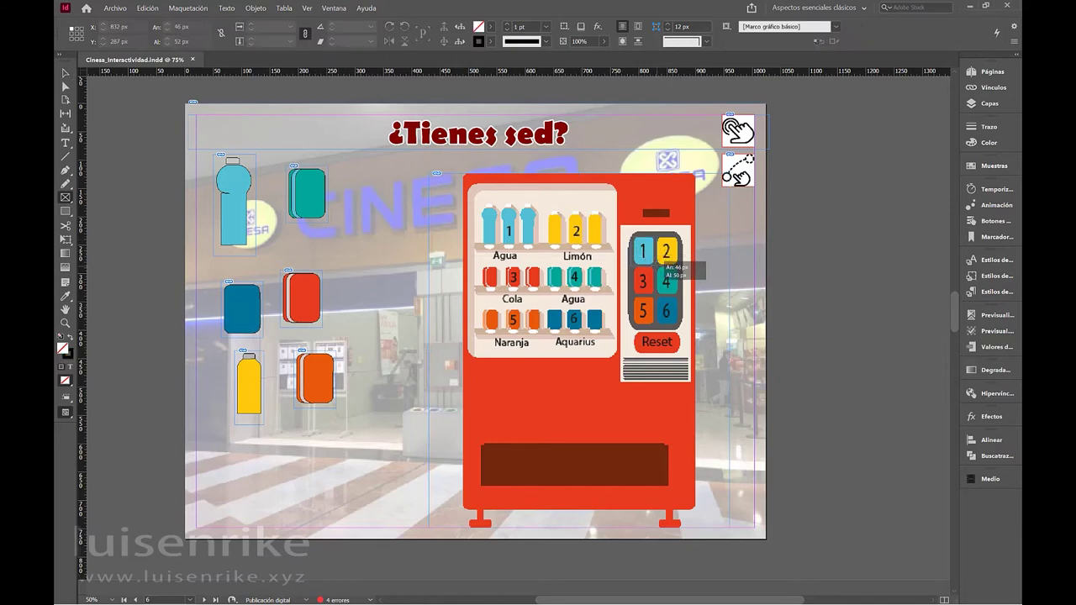
click(643, 251)
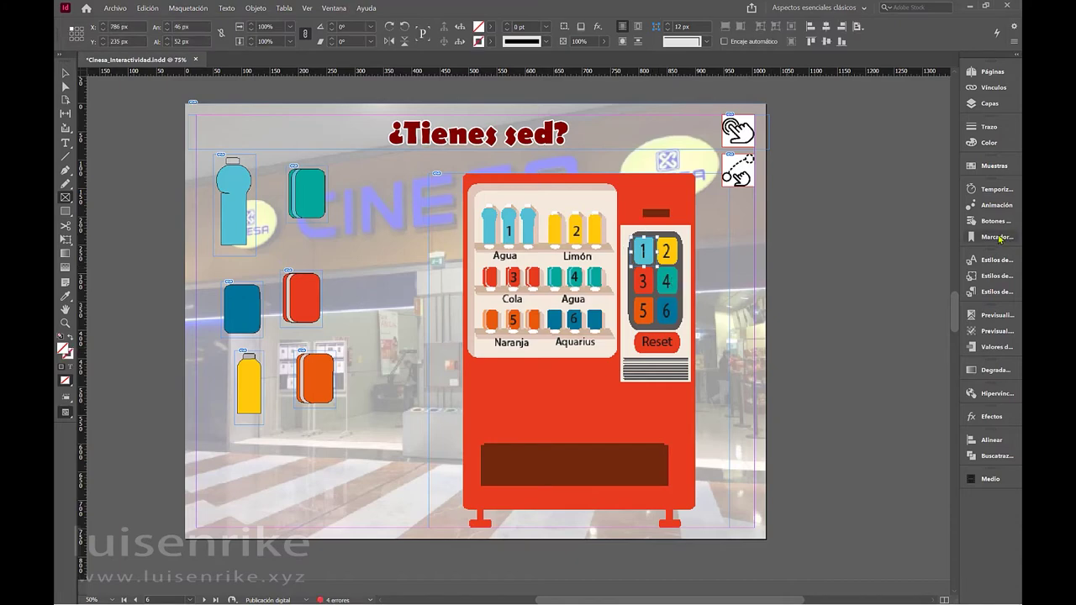
Convert the frame over key 1 to a button and name it Agua
click(995, 221)
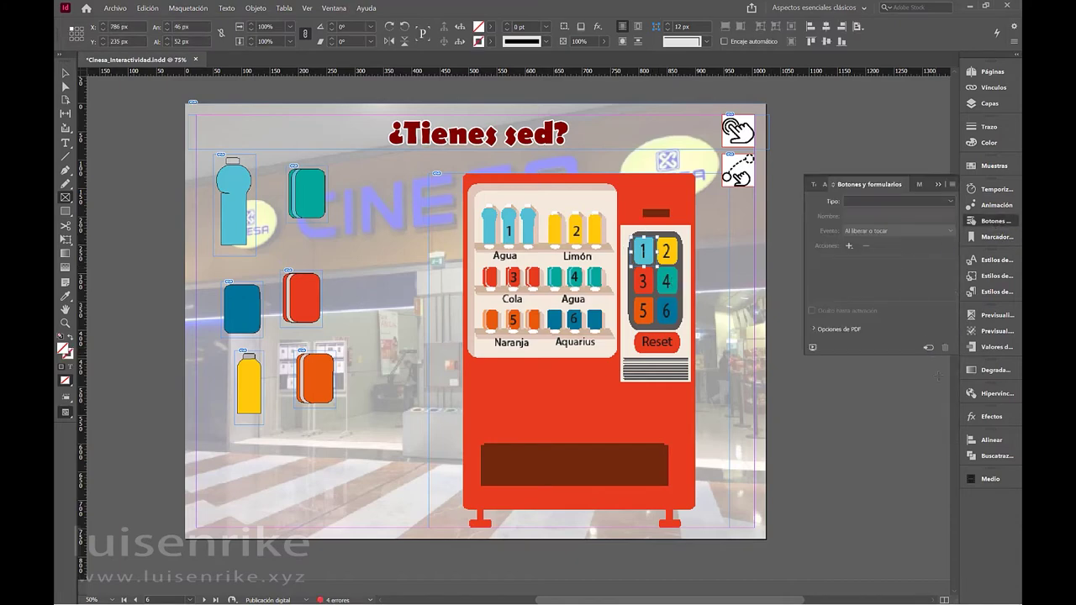
click(929, 349)
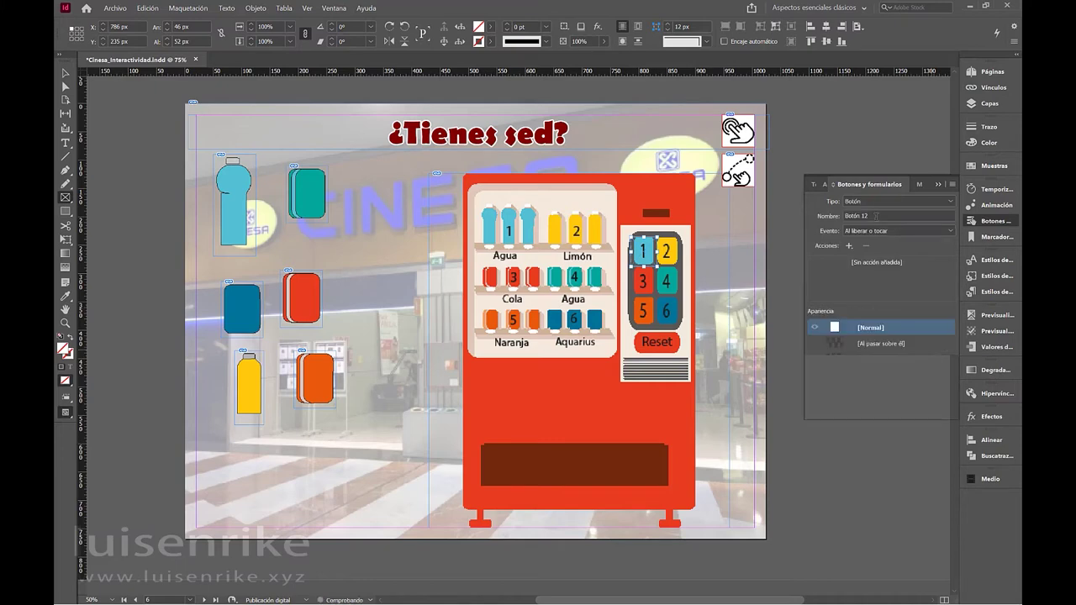
drag(883, 216, 829, 216)
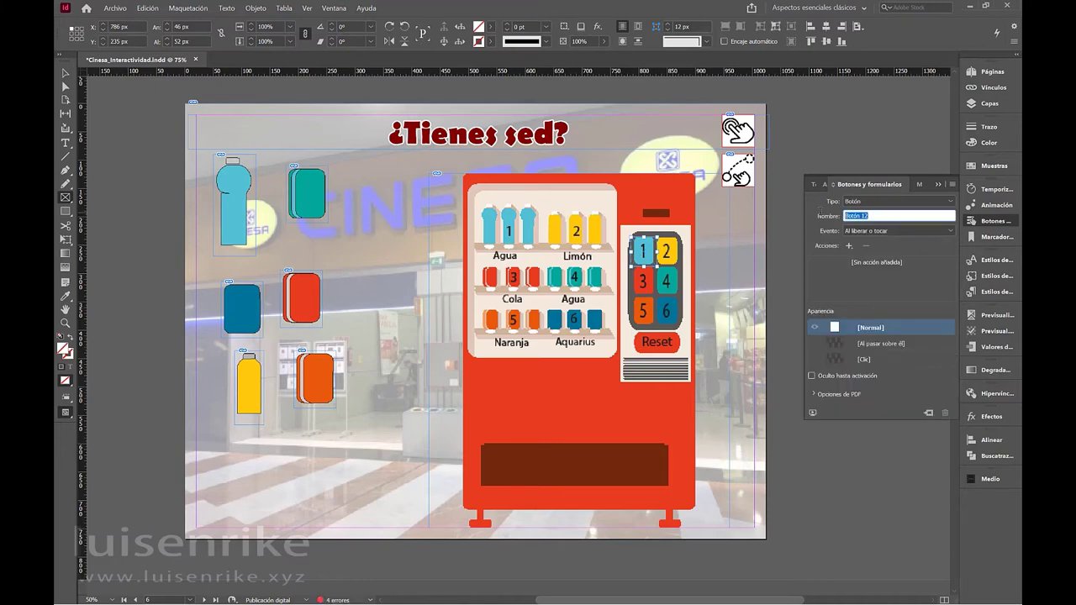
text(Agua)
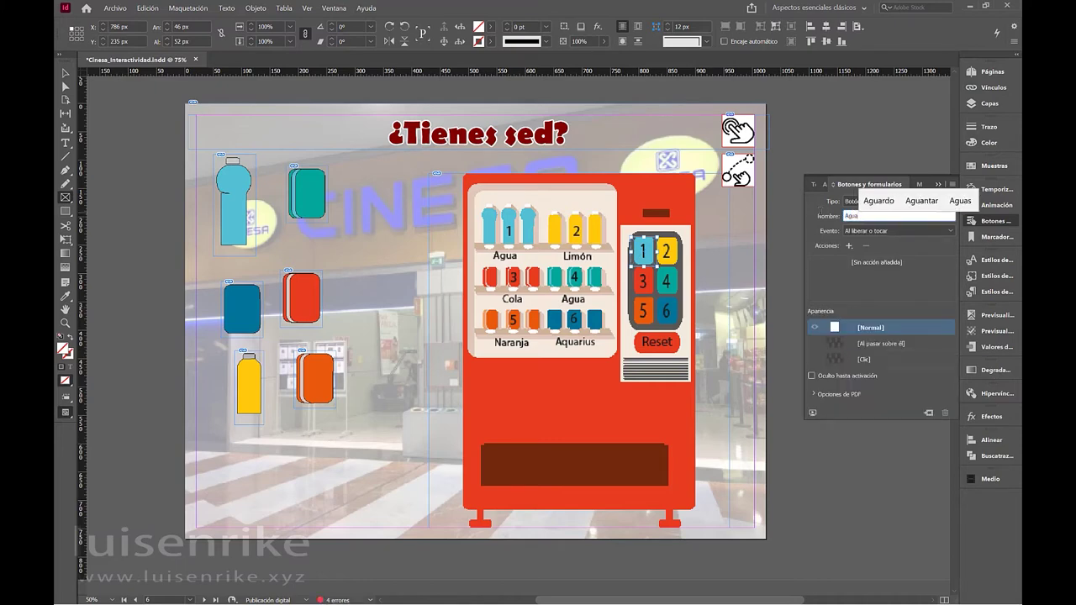
key(Return)
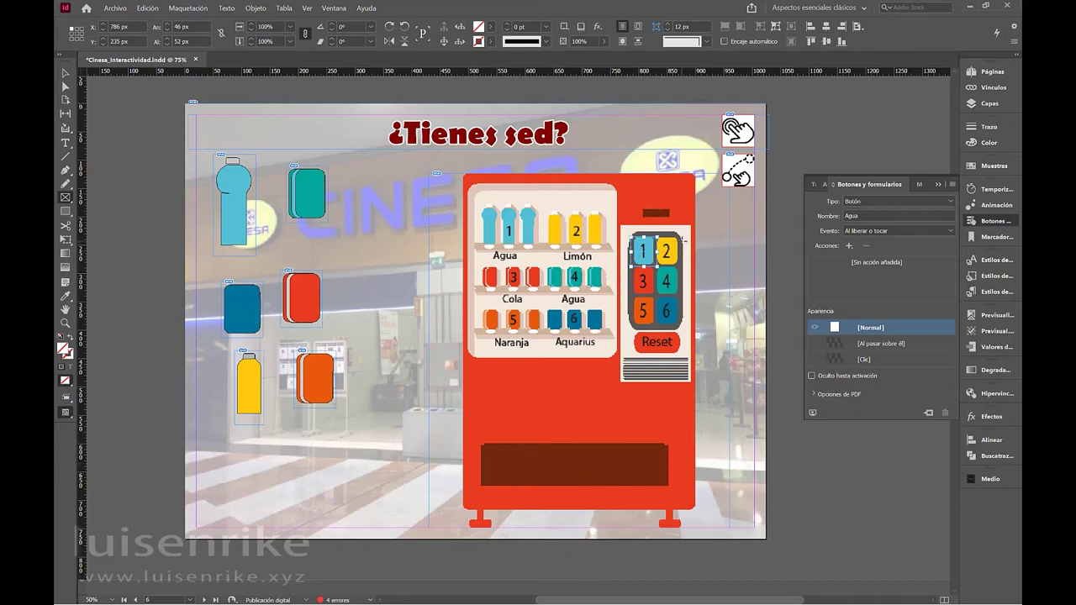
Draw a frame about 41 × 44 px over key 2, convert it to a button and name it limon
drag(682, 239, 657, 265)
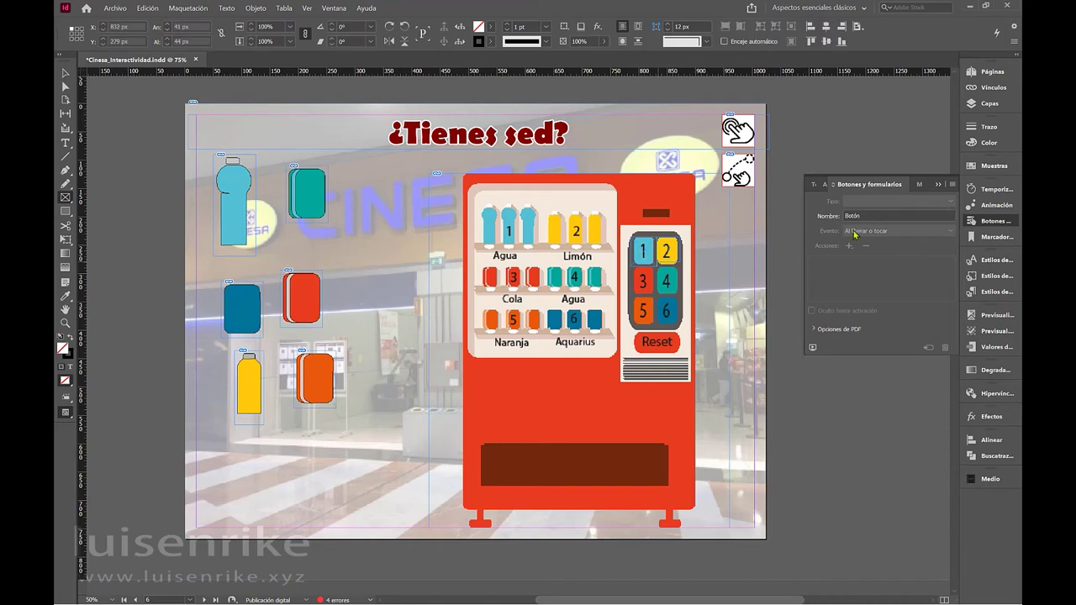
click(928, 347)
click(865, 202)
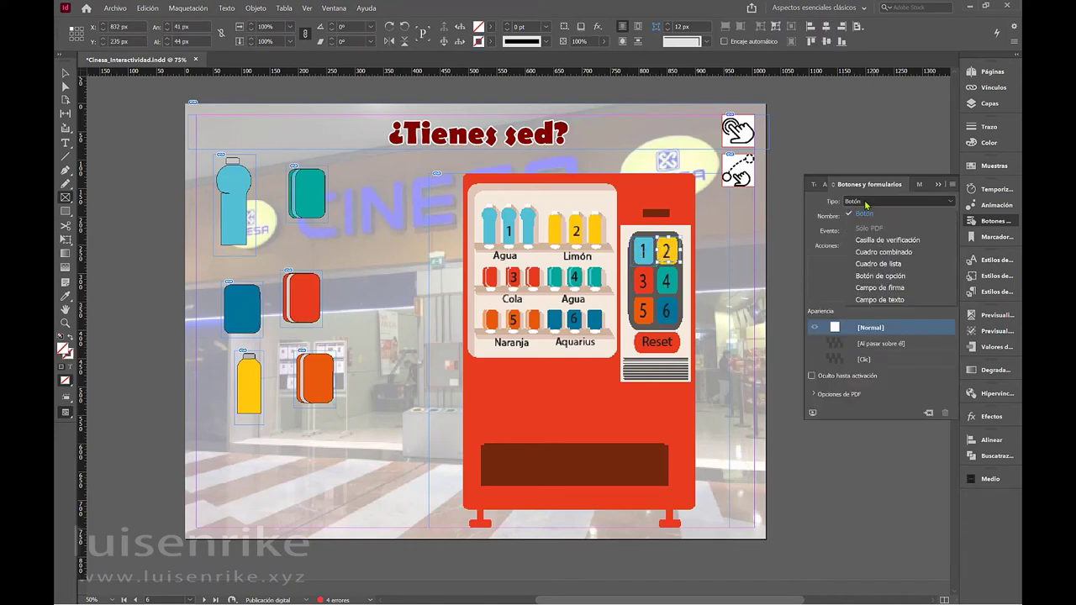
click(864, 214)
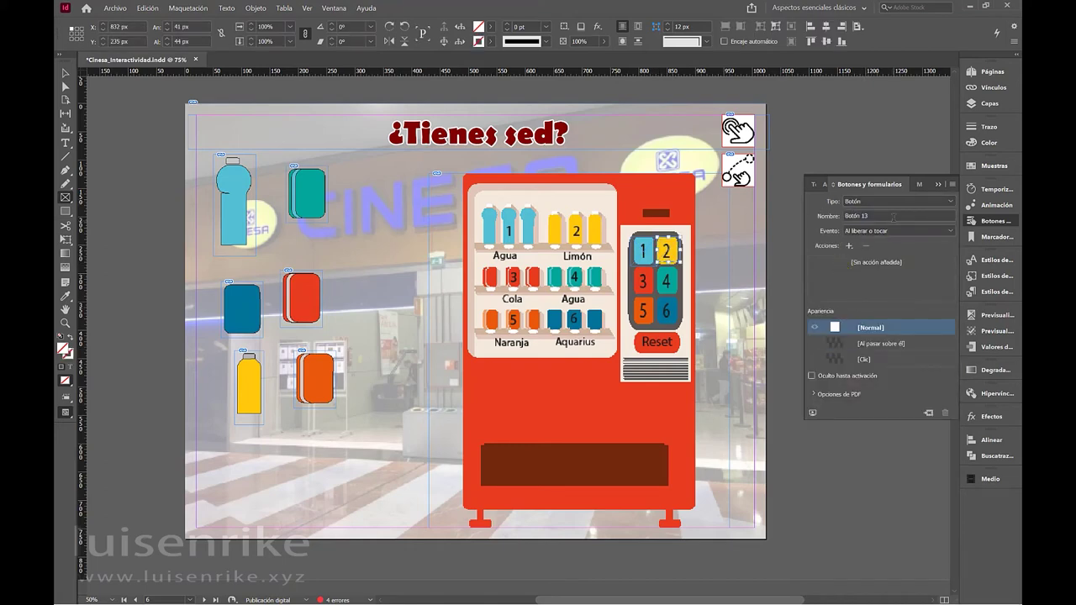
click(874, 216)
text(limon)
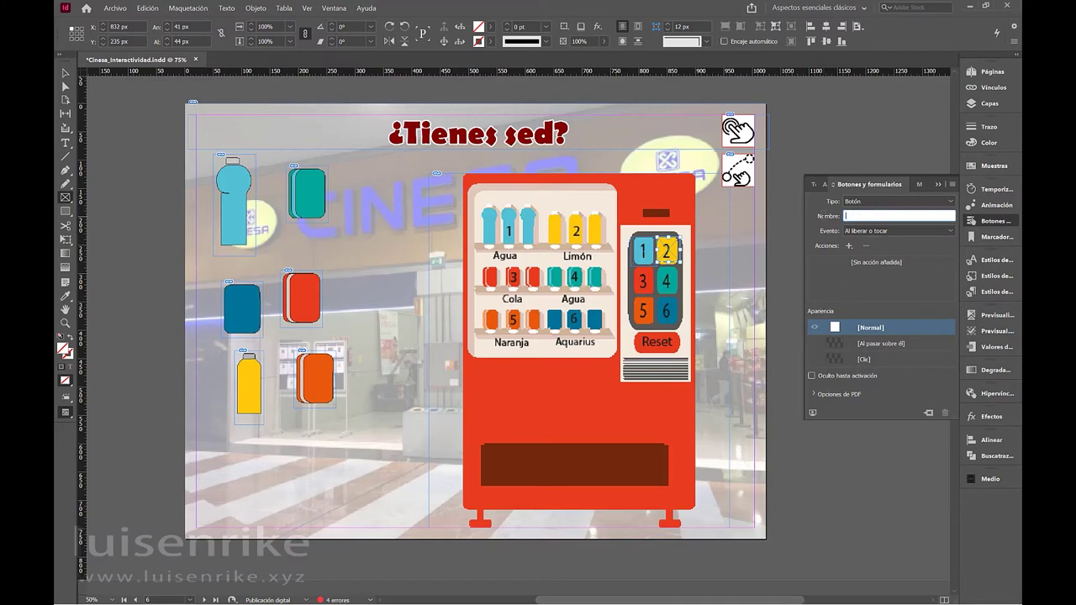
key(Return)
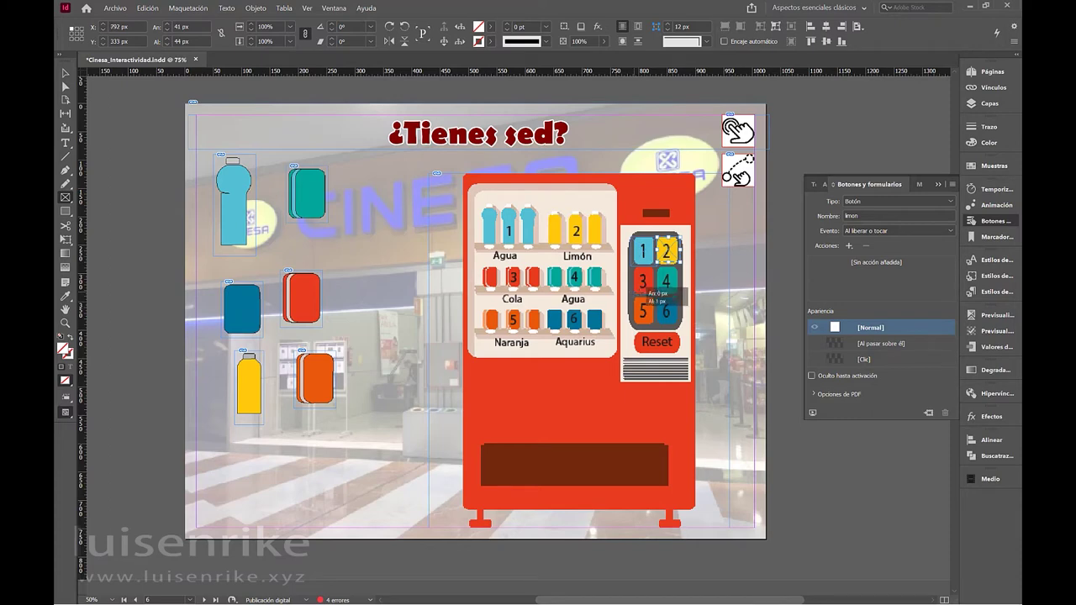
Draw a frame about 40 × 45 px over key 3, convert it to a button and name it cola
drag(677, 293, 661, 267)
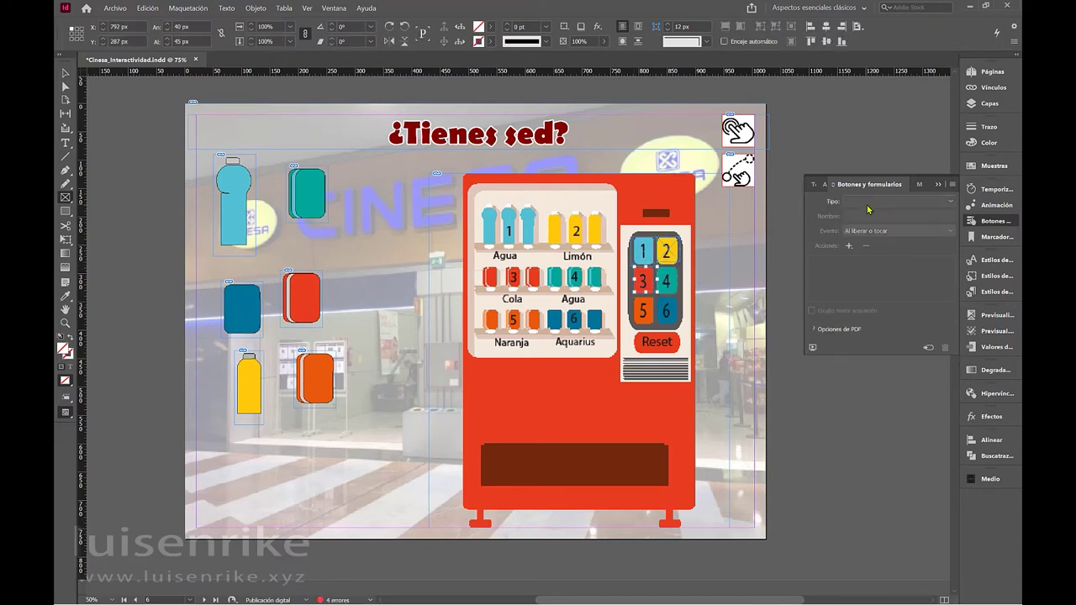
click(928, 346)
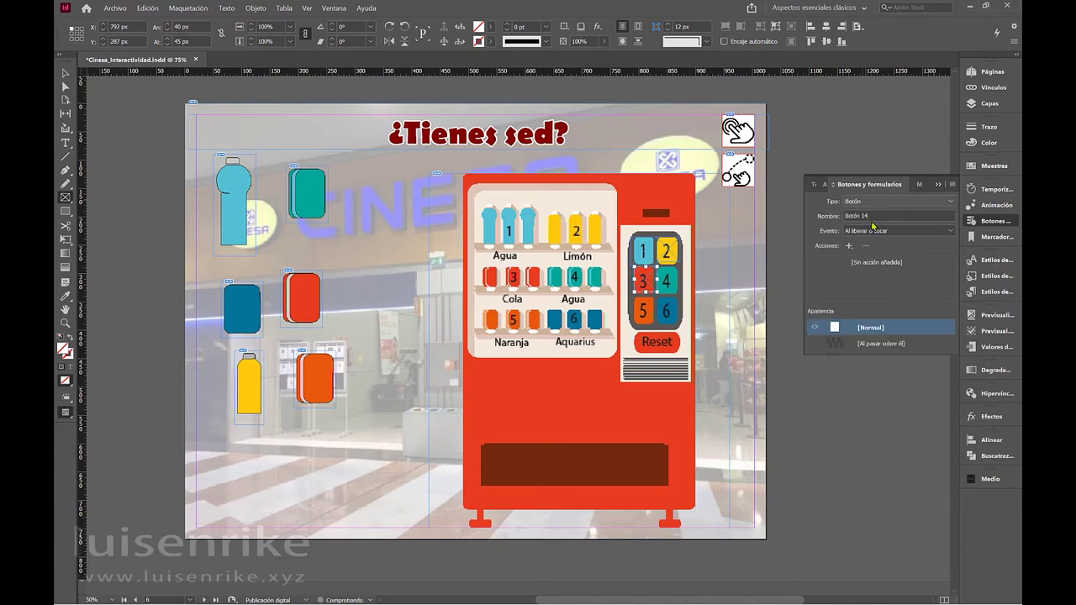
click(874, 215)
text(3)
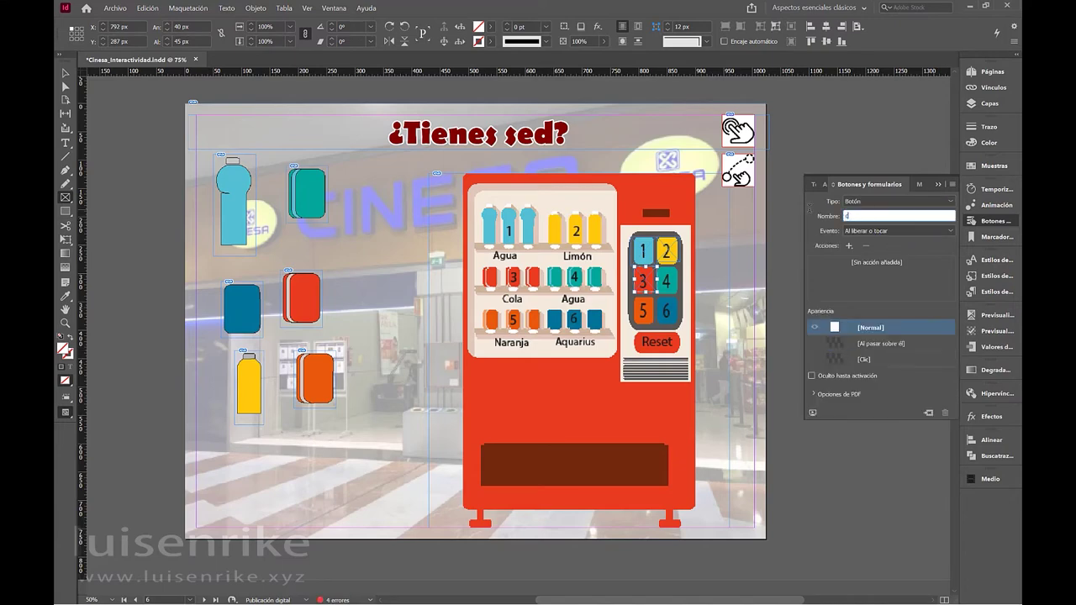
key(Return)
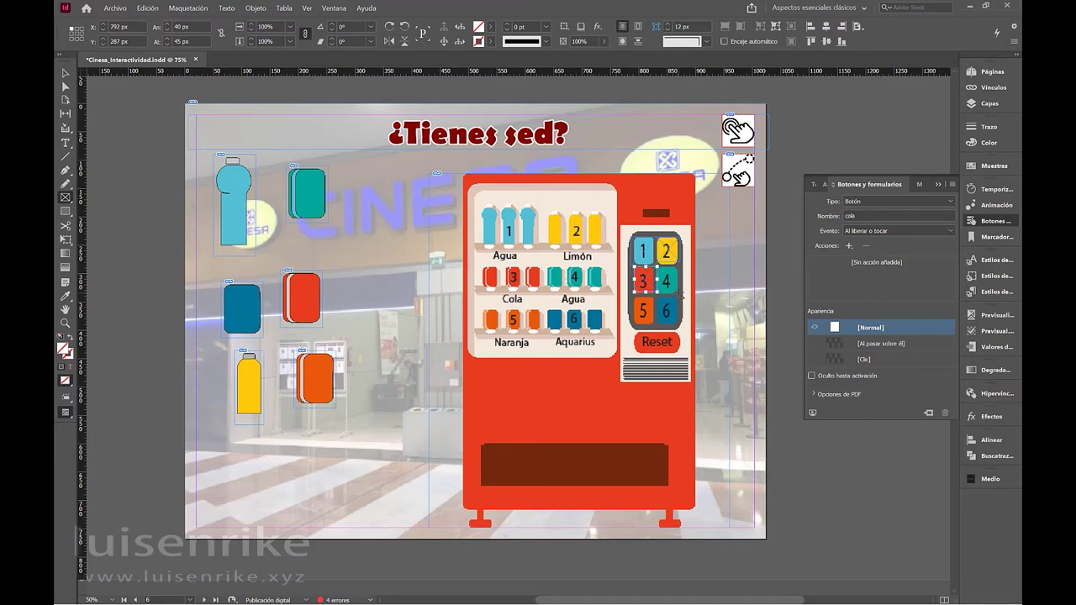
Draw a frame about 46 × 38 px over key 4, convert it to a button and name it agua2
click(685, 267)
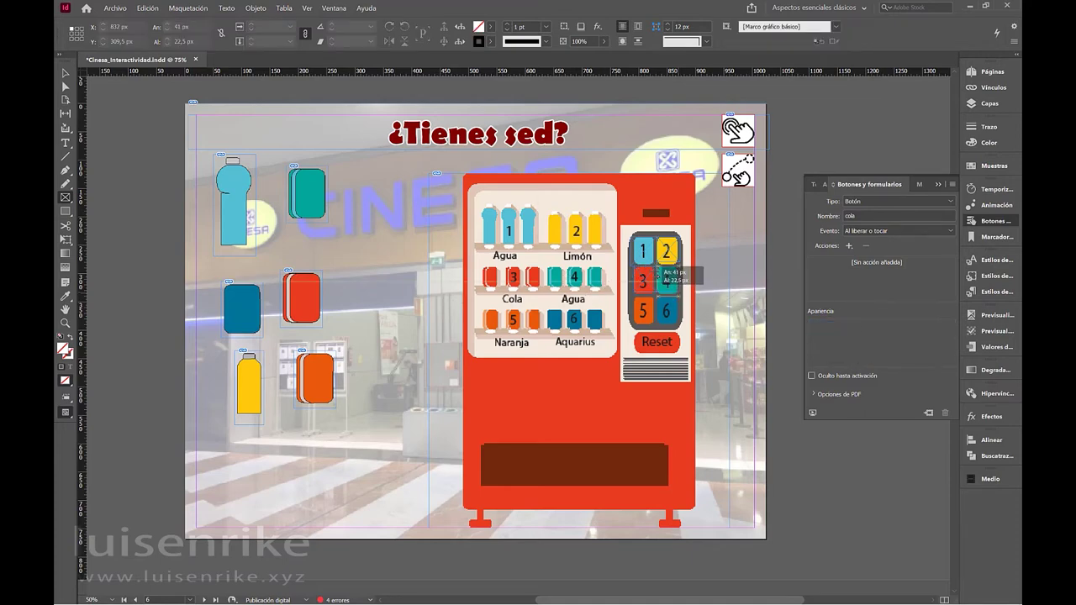
click(686, 265)
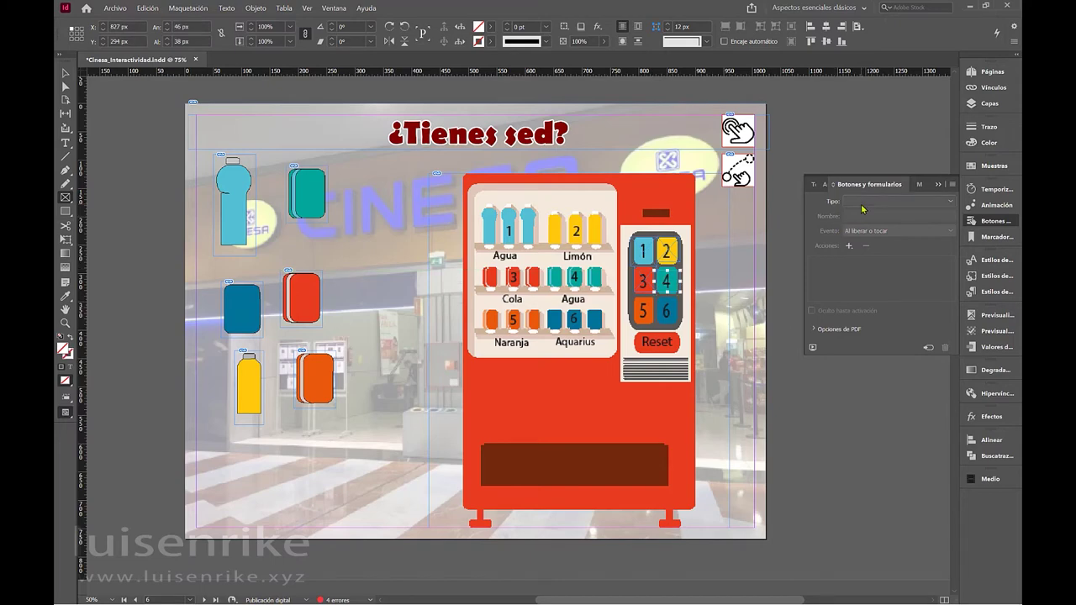
click(928, 347)
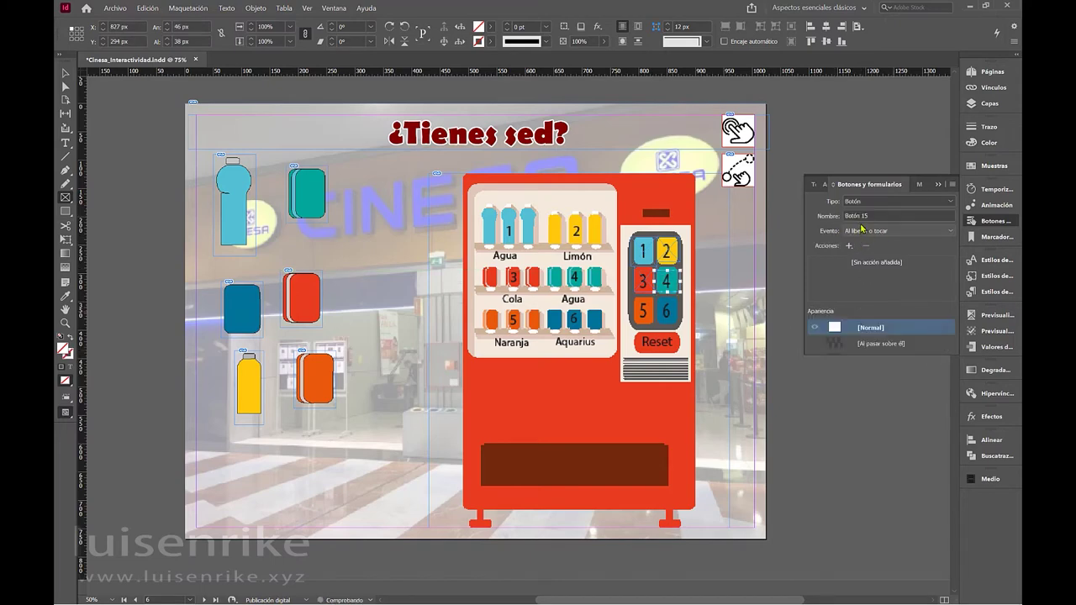
click(874, 217)
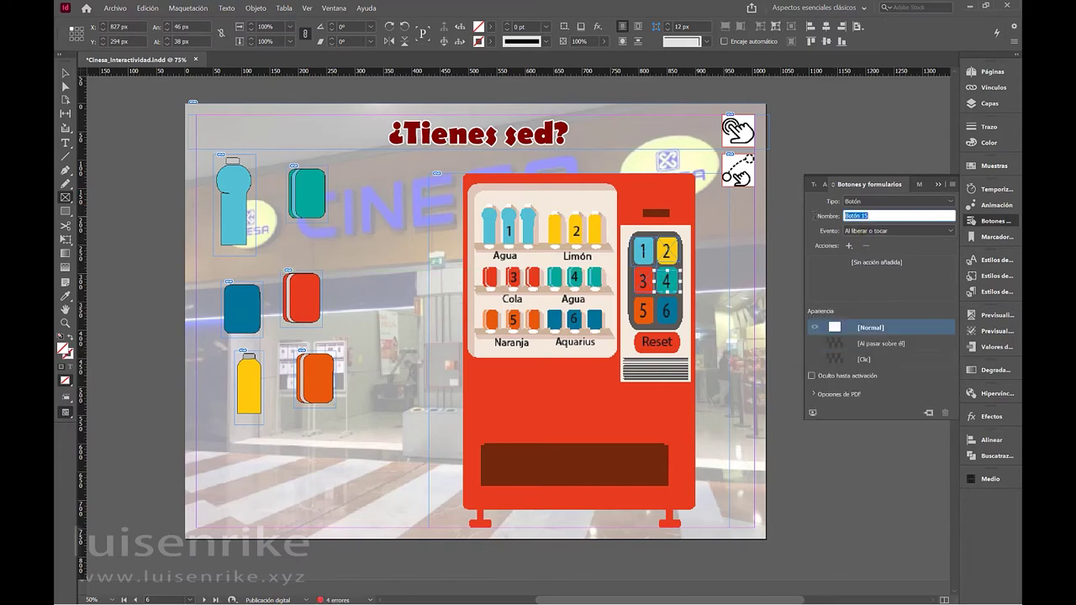
text(agua2)
key(Return)
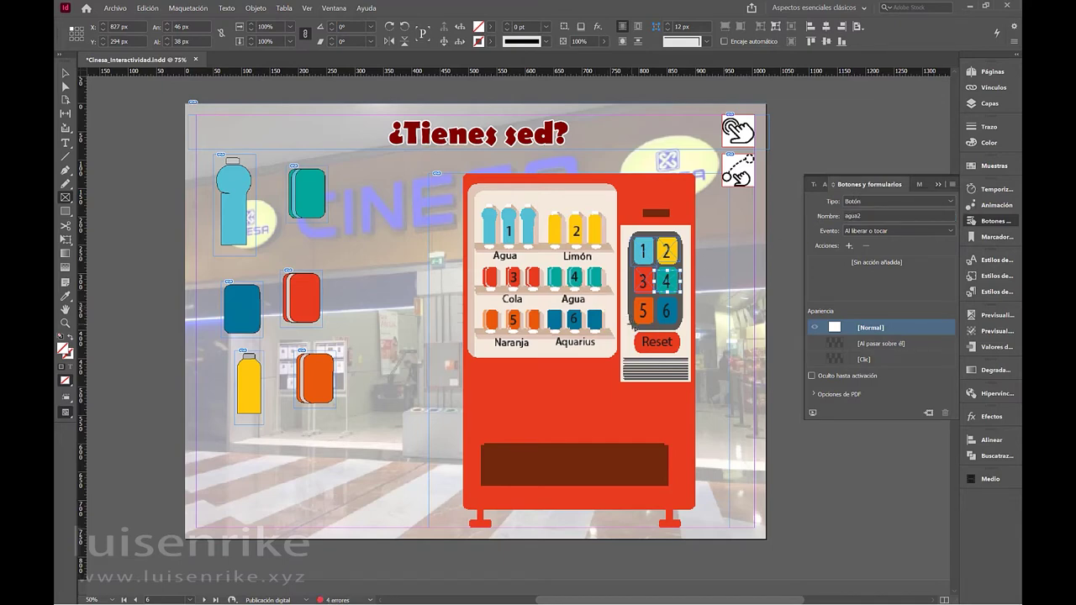
Draw a frame about 41 × 52 px over key 5, convert it to a button and name it naranja
drag(654, 329, 657, 286)
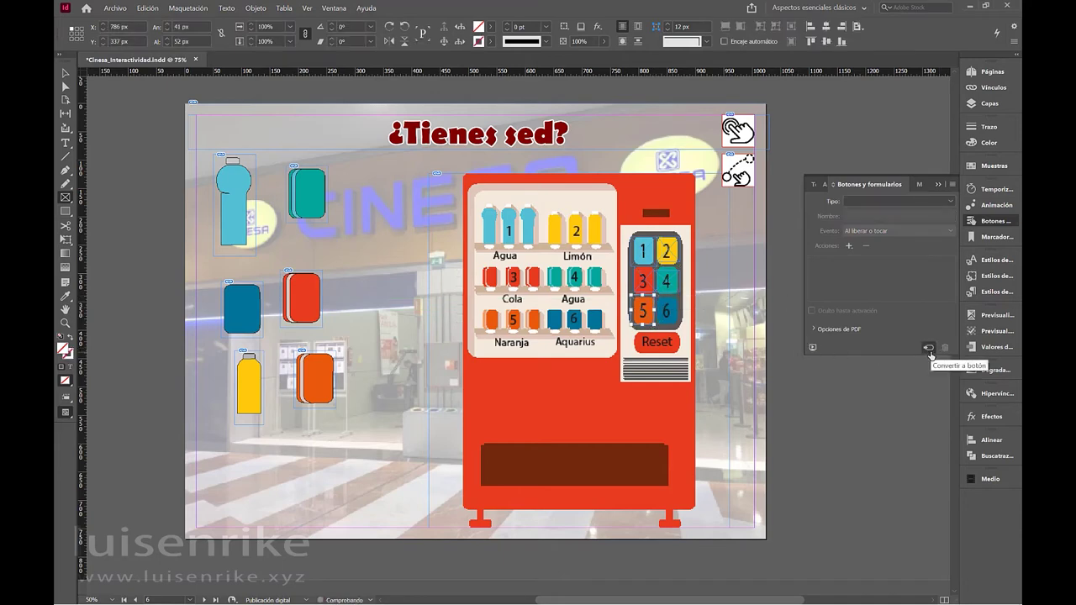
click(929, 348)
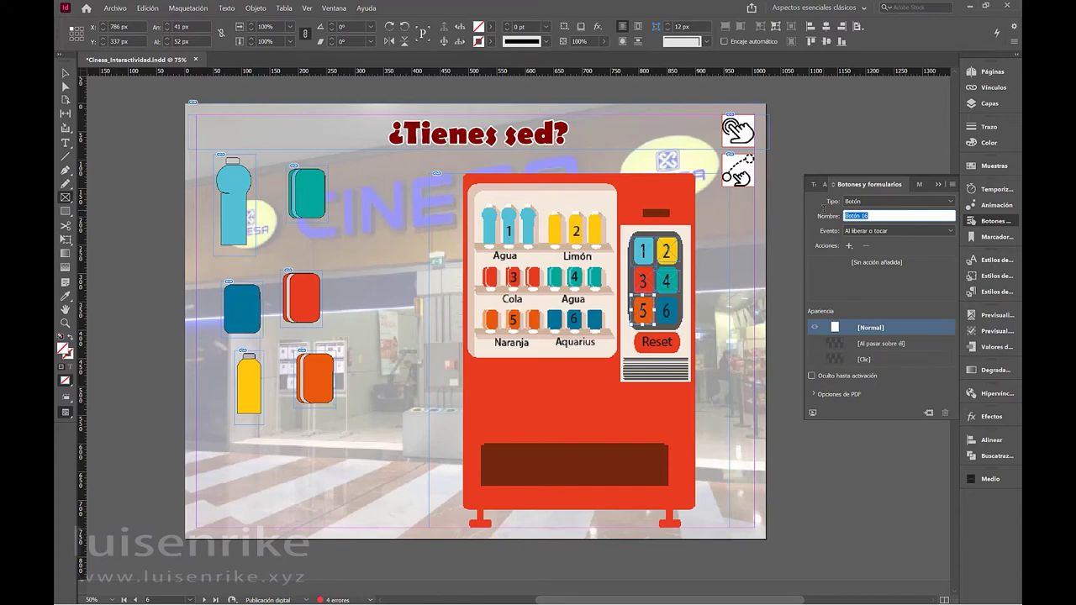
text(naranja)
key(Return)
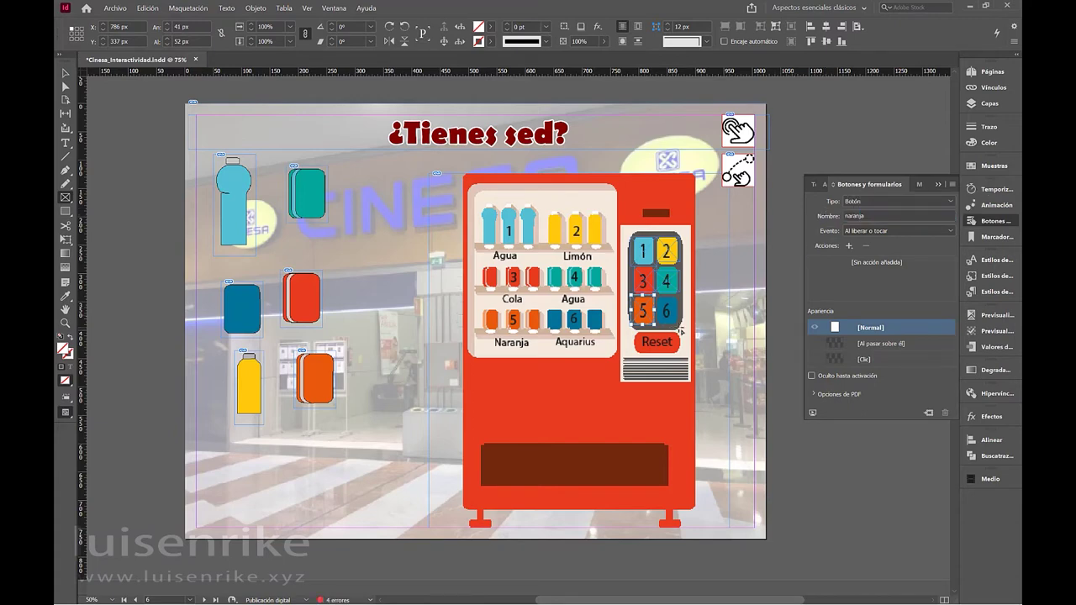
Draw a frame about 40 × 51 px over key 6, convert it to a button and name it aquarius
drag(680, 331, 658, 296)
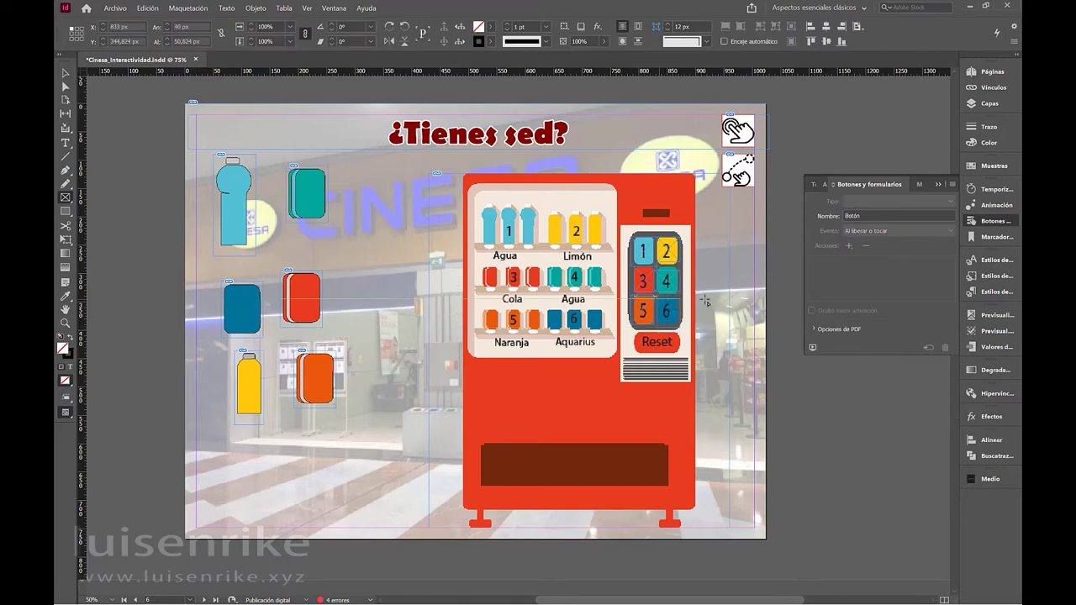
click(928, 347)
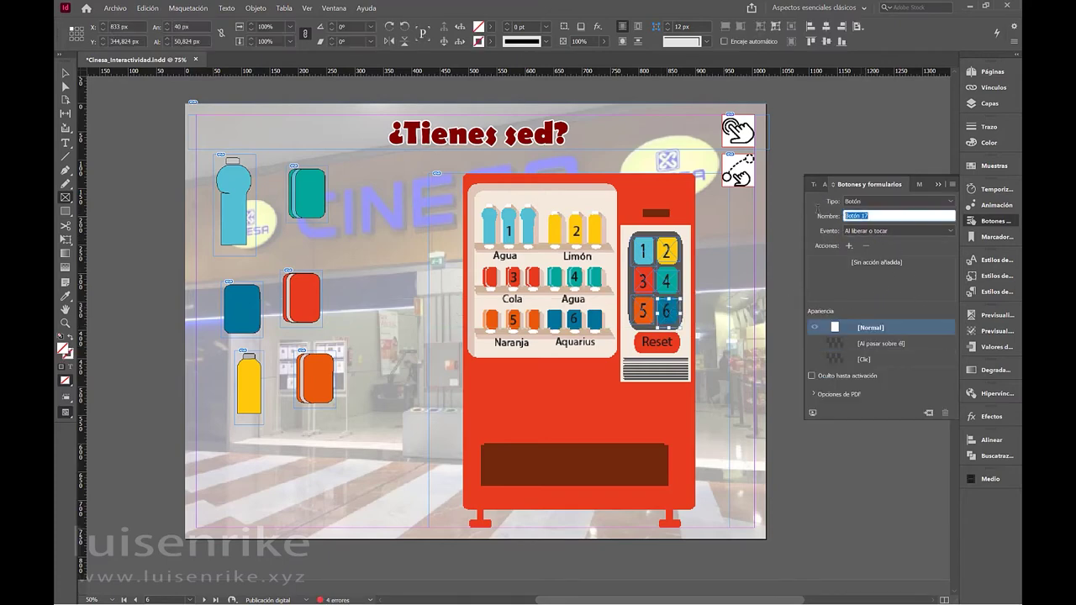
text(aqua)
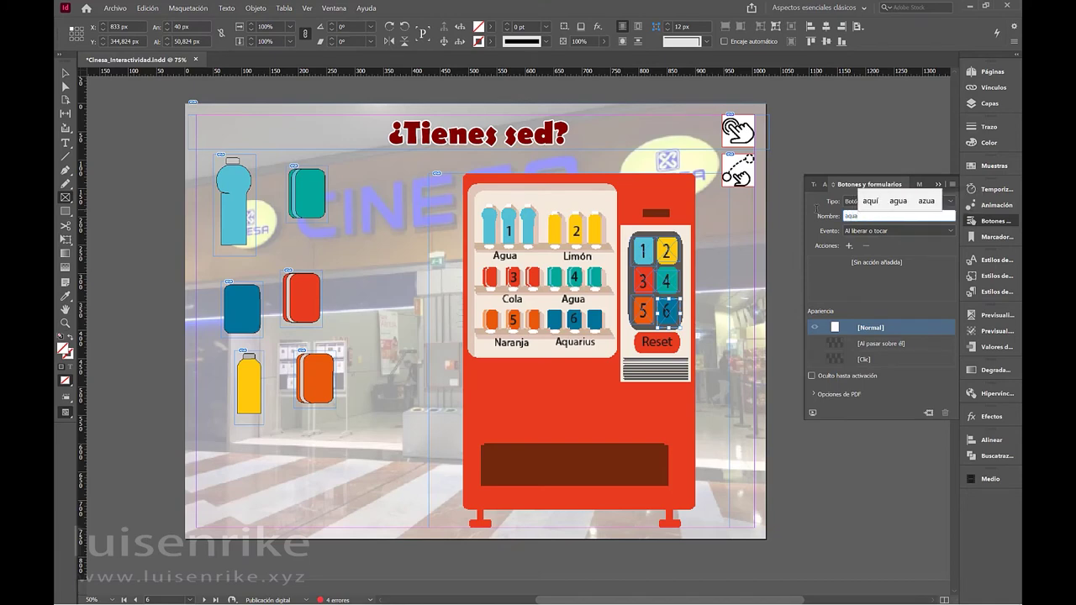
text(rius)
key(Return)
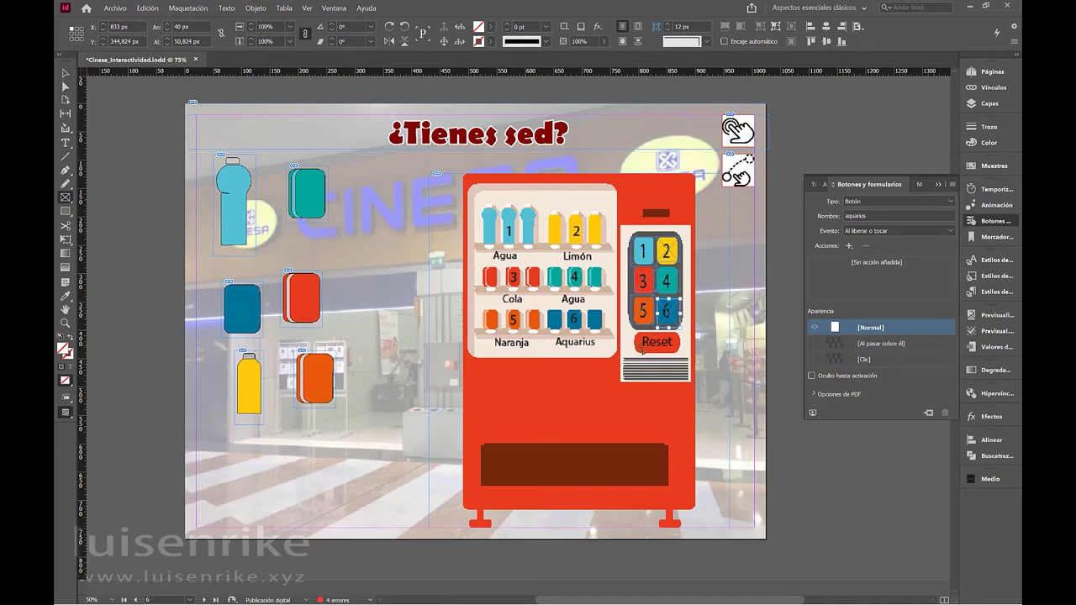
Draw a frame about 94 × 33 px over the Reset key, convert it to a button and name it reset
drag(635, 352, 690, 333)
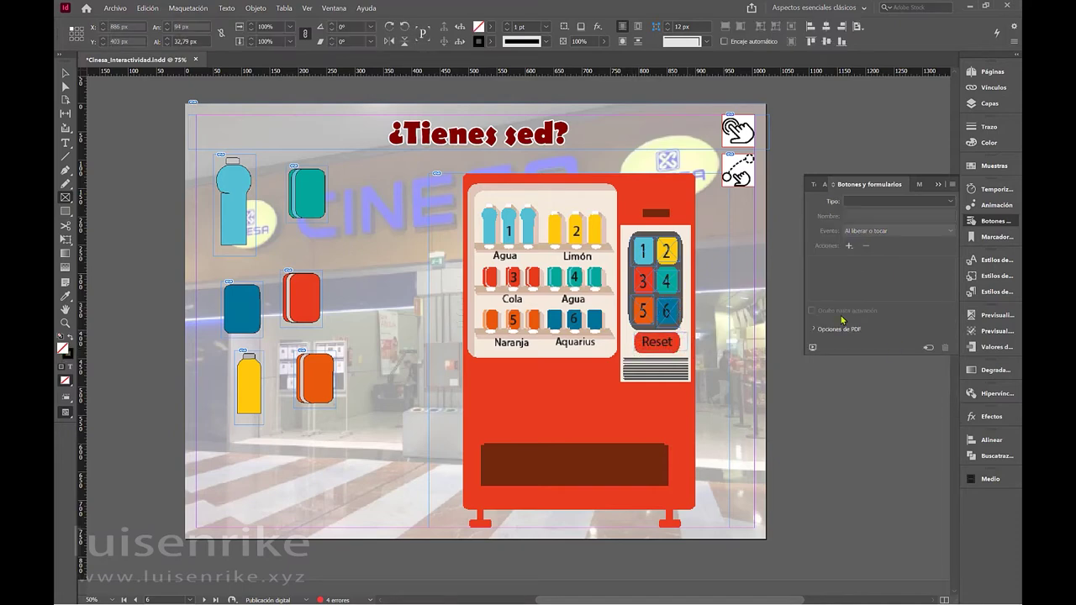
click(927, 348)
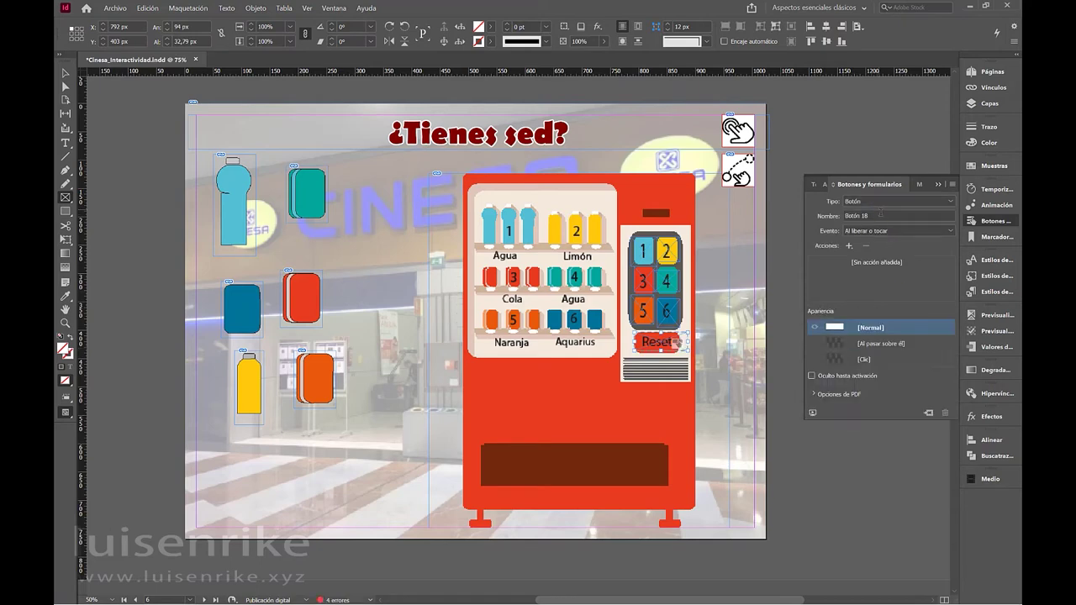
drag(875, 215, 820, 208)
text(reset)
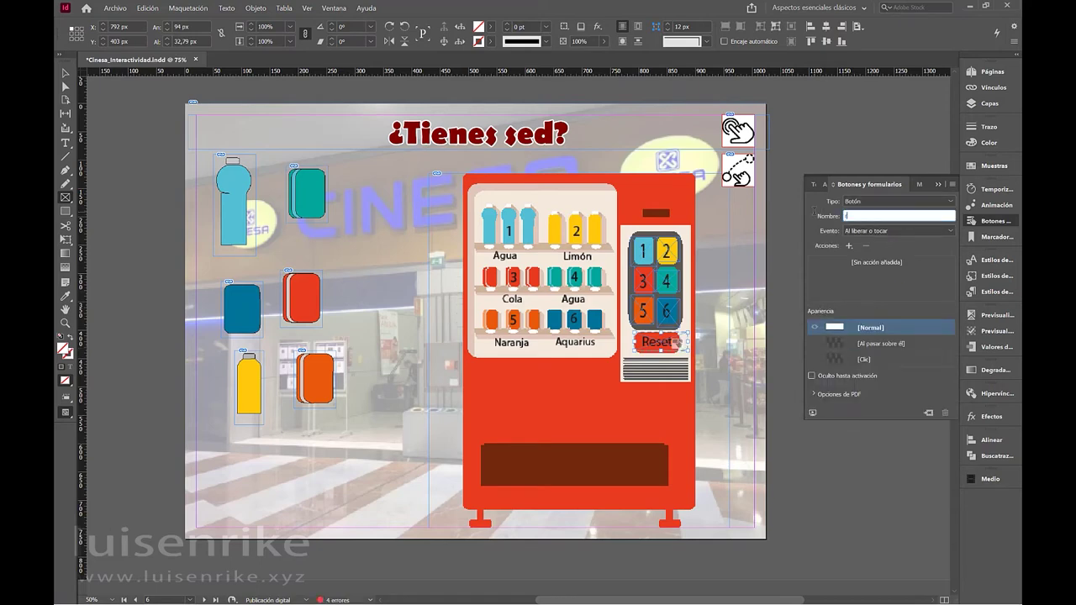
key(Return)
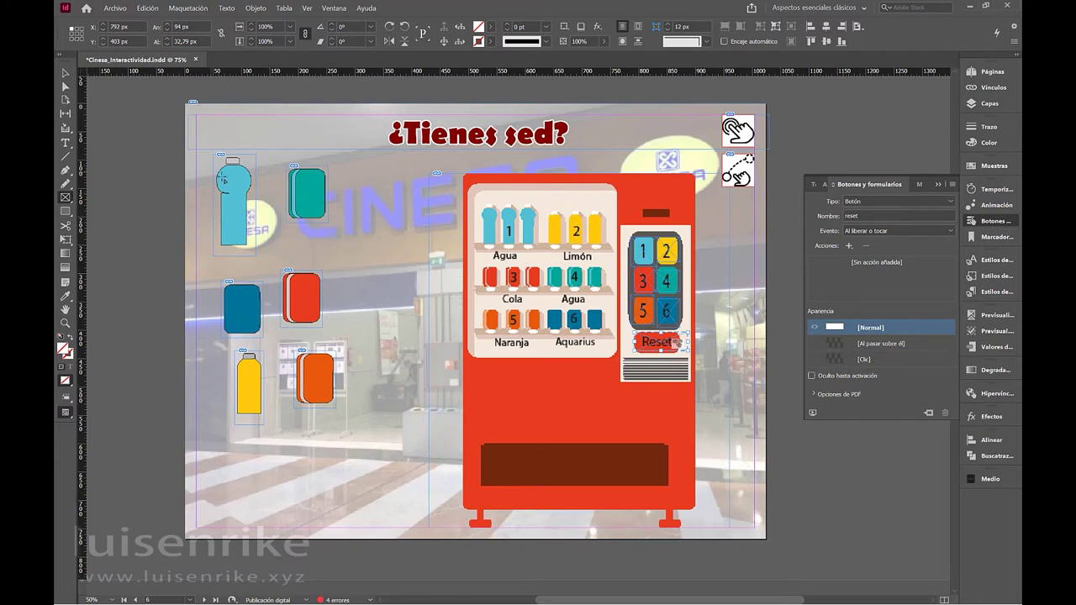
Select all six loose drinks on the page and rotate them 90° clockwise
click(66, 73)
click(244, 172)
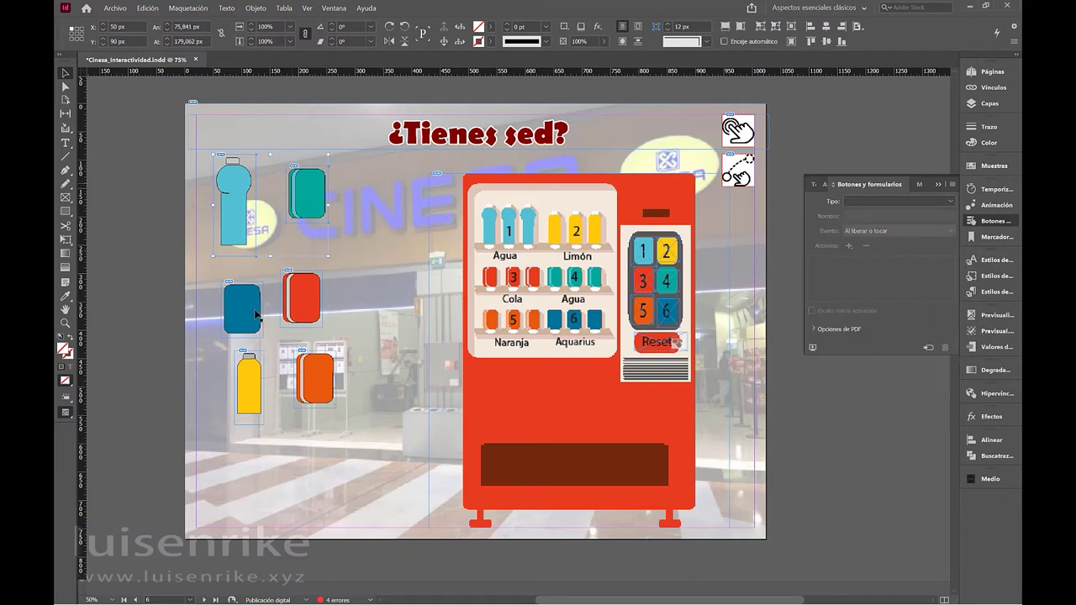
shift+click(244, 311)
shift+click(252, 374)
shift+click(309, 378)
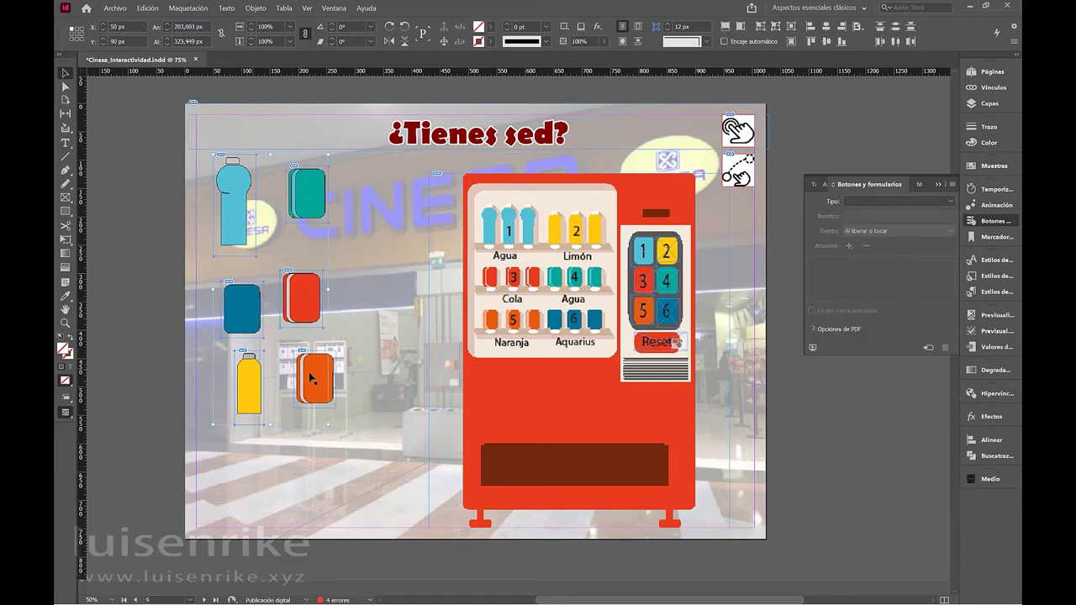
shift+click(313, 379)
click(389, 28)
drag(244, 215, 324, 264)
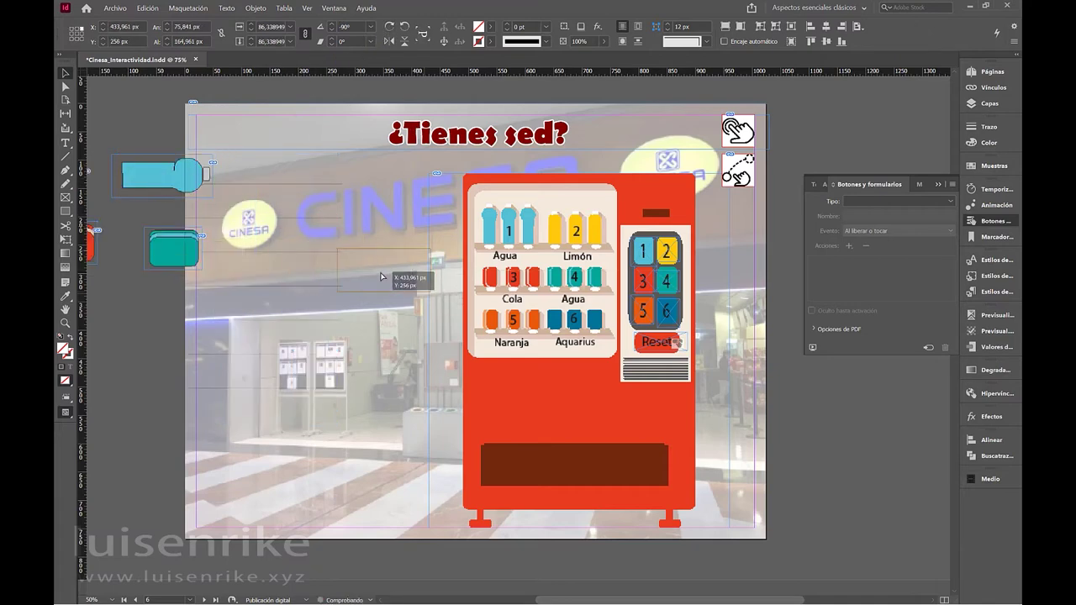
click(262, 234)
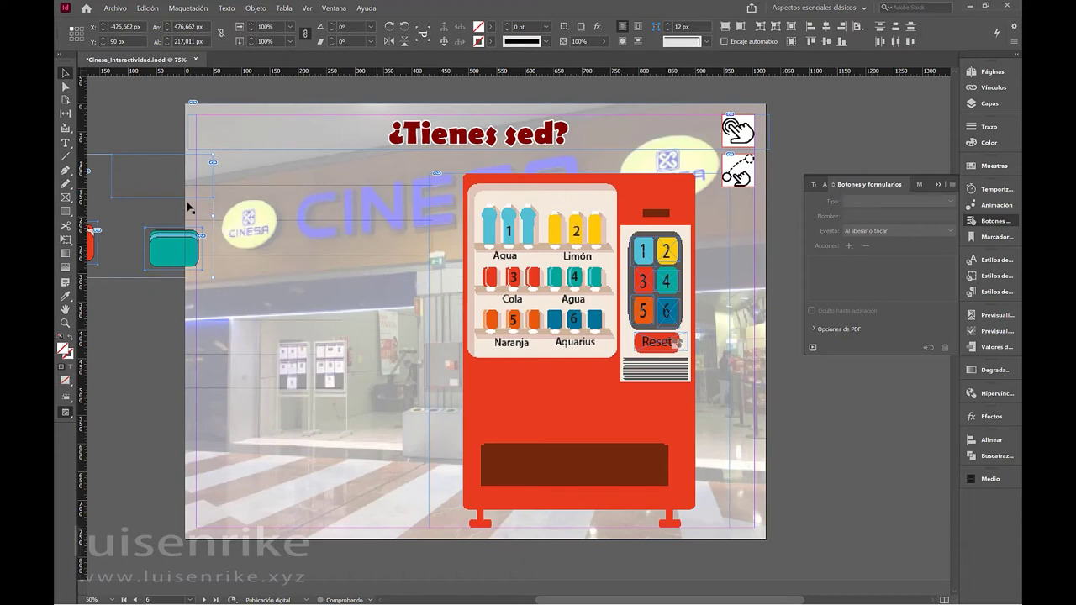
key(ctrl+z)
click(264, 308)
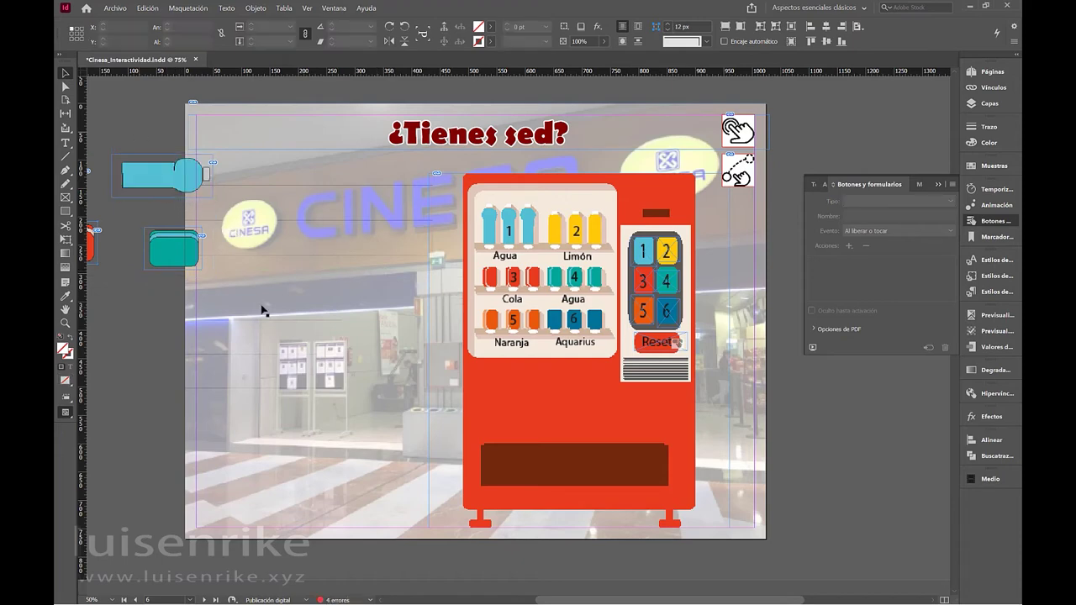
Move the six rotated drinks together onto the page beside the vending machine, to about X -60 px, Y 208 px
key(ctrl+minus)
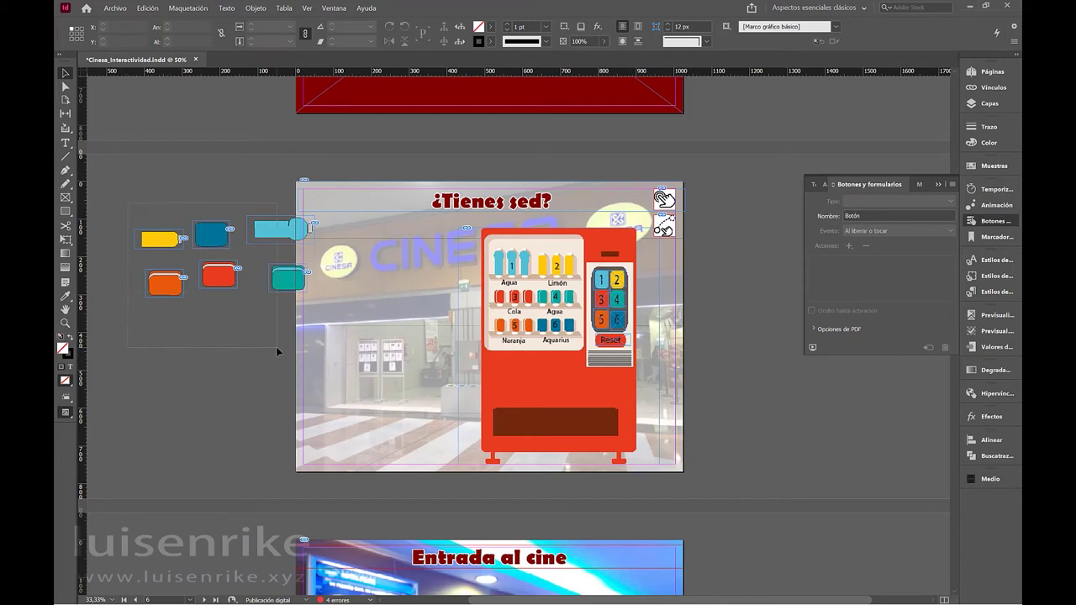
drag(276, 346, 127, 204)
drag(277, 240, 390, 280)
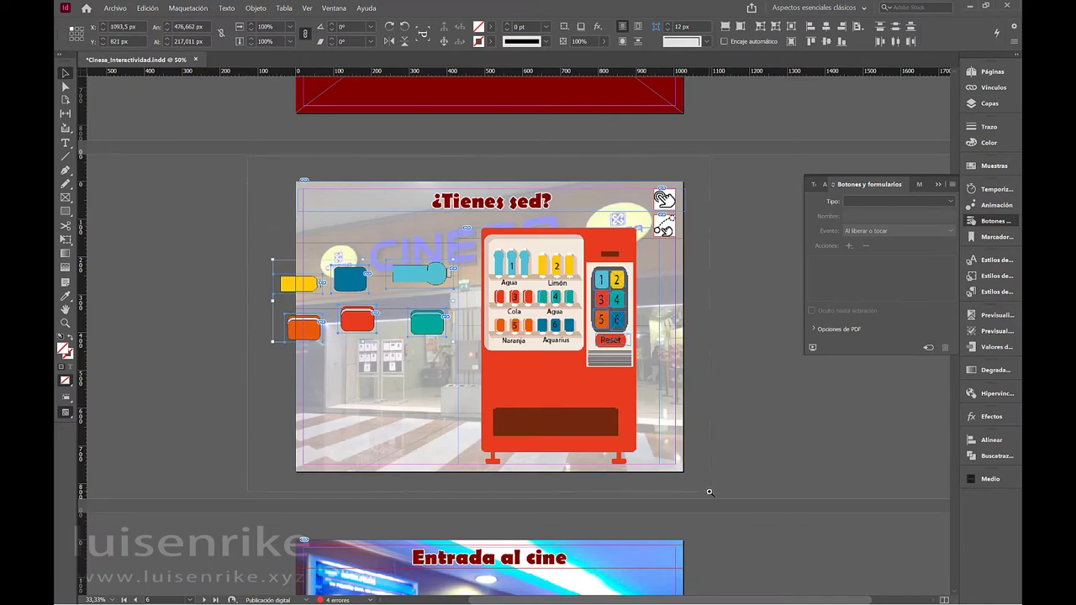
Place the light blue water bottle in the machine's dispensing tray and scale it down to about 67 × 158 px
scroll(413, 298, up, 2)
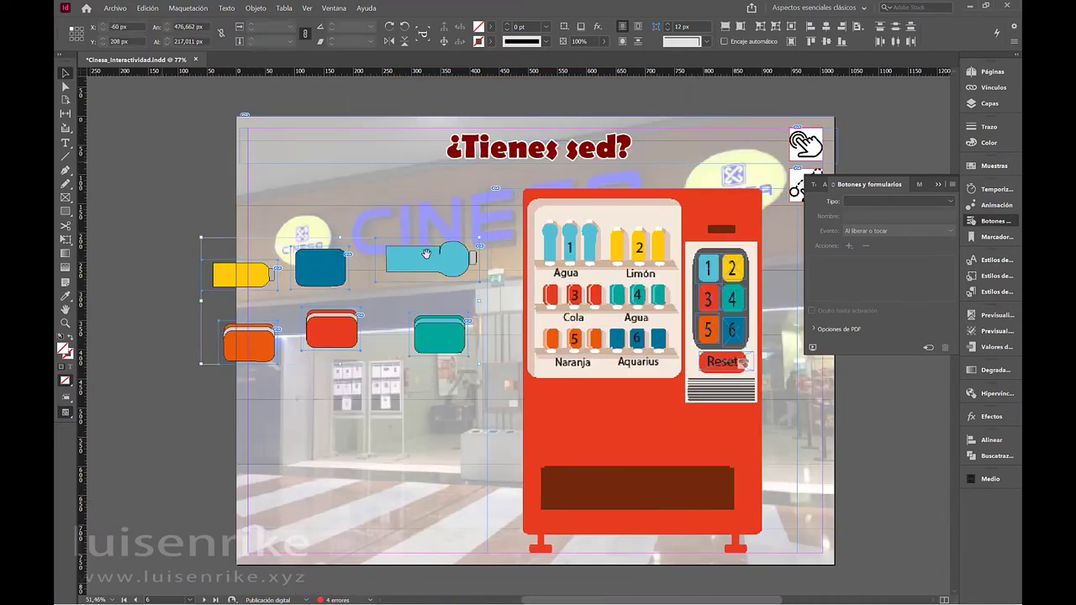
click(410, 258)
drag(399, 258, 572, 482)
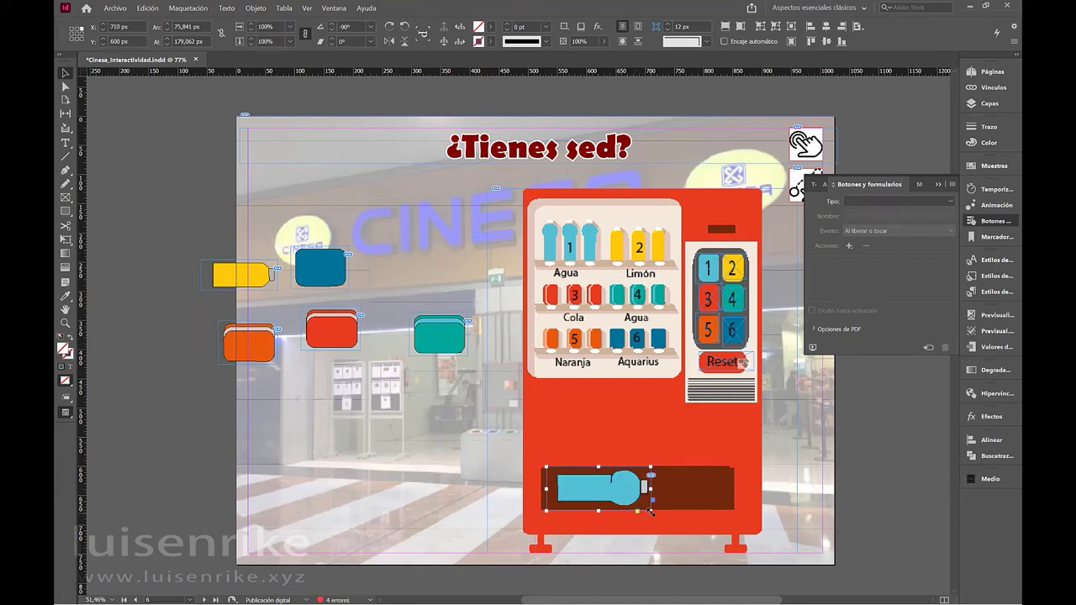
mouse_move(651, 511)
mouse_down()
mouse_move(664, 517)
mouse_move(644, 506)
mouse_up()
key(ctrl+z)
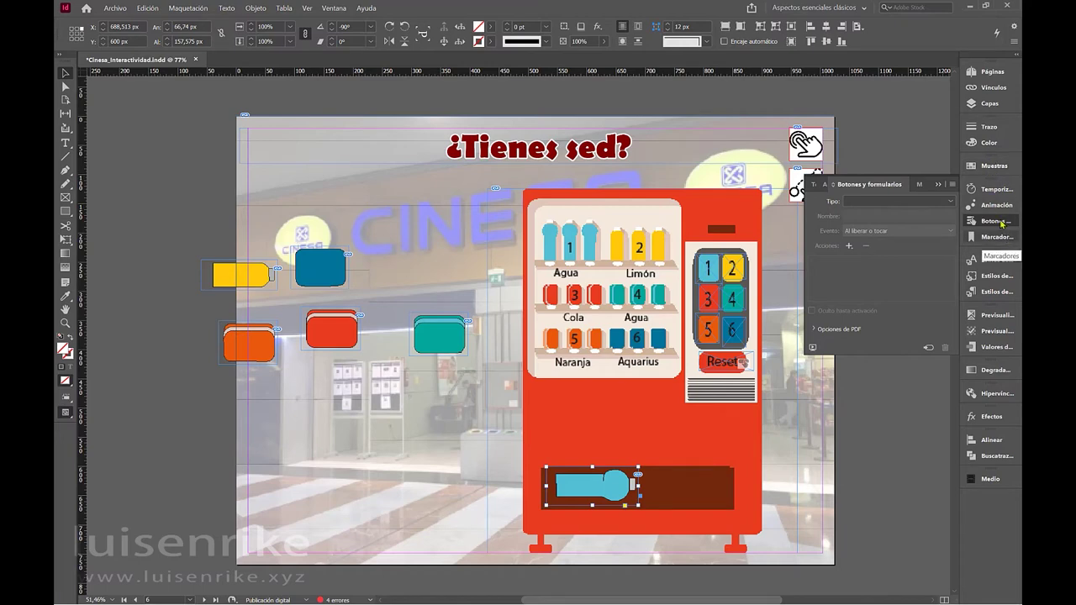
Give the water bottle the Aparecer animation, replacing its Al cargar la página event with Al hacer clic (automático)
click(995, 205)
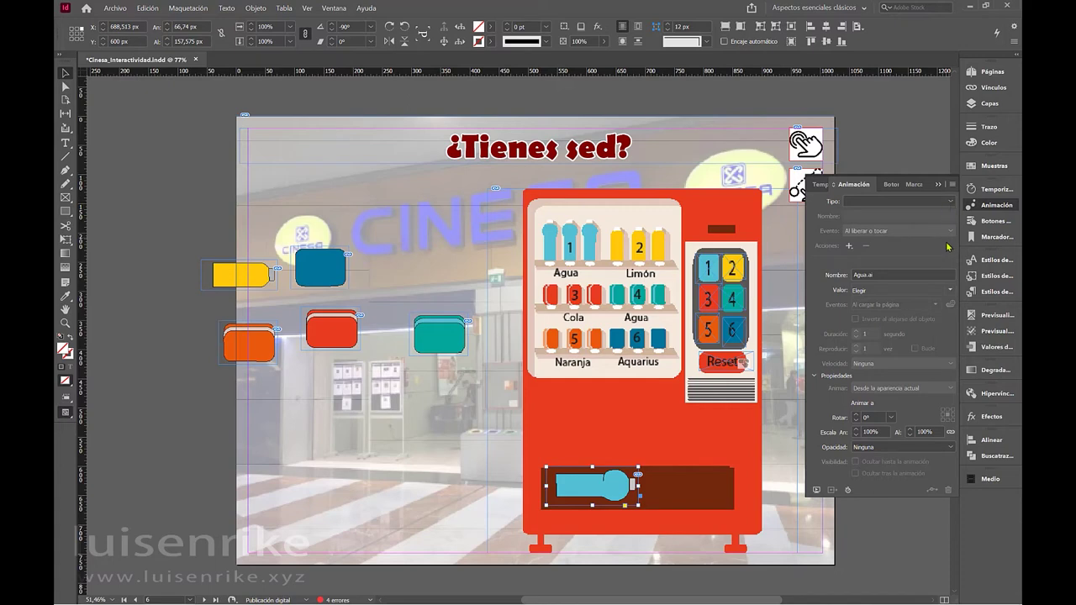
click(847, 192)
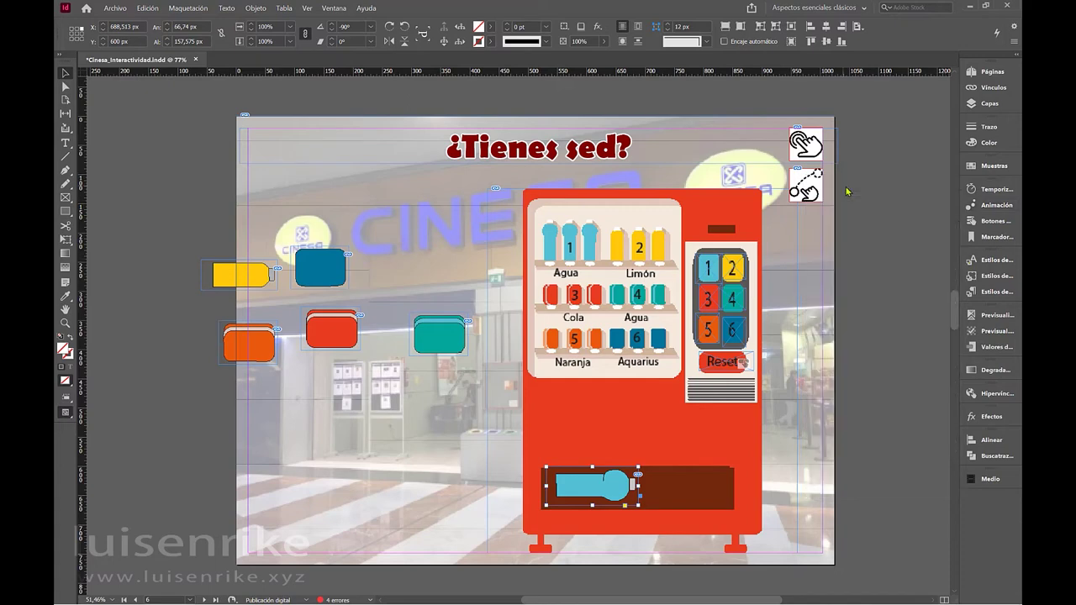
click(990, 209)
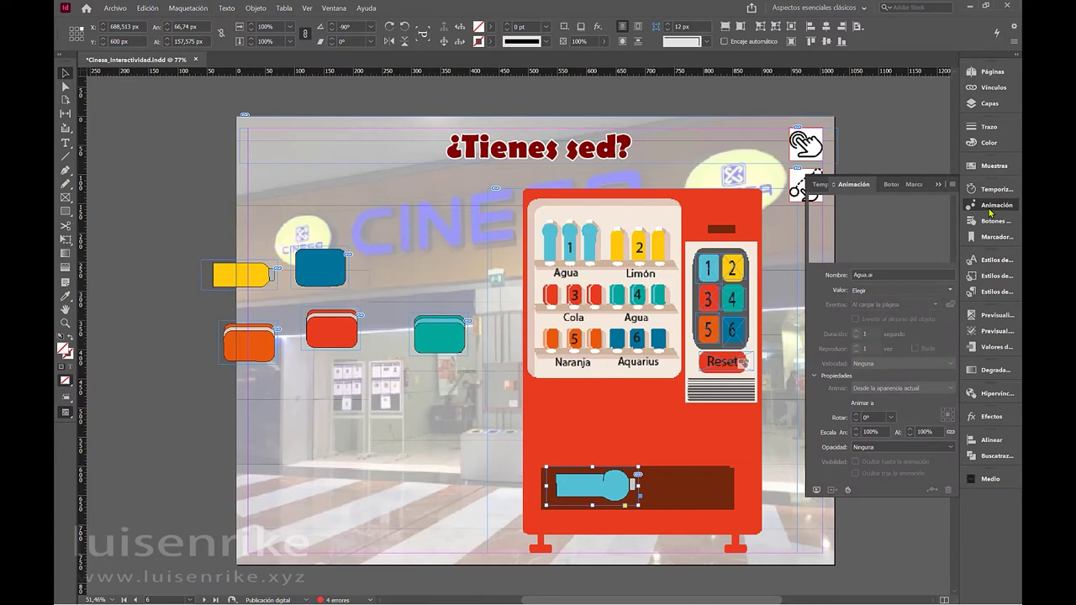
click(949, 291)
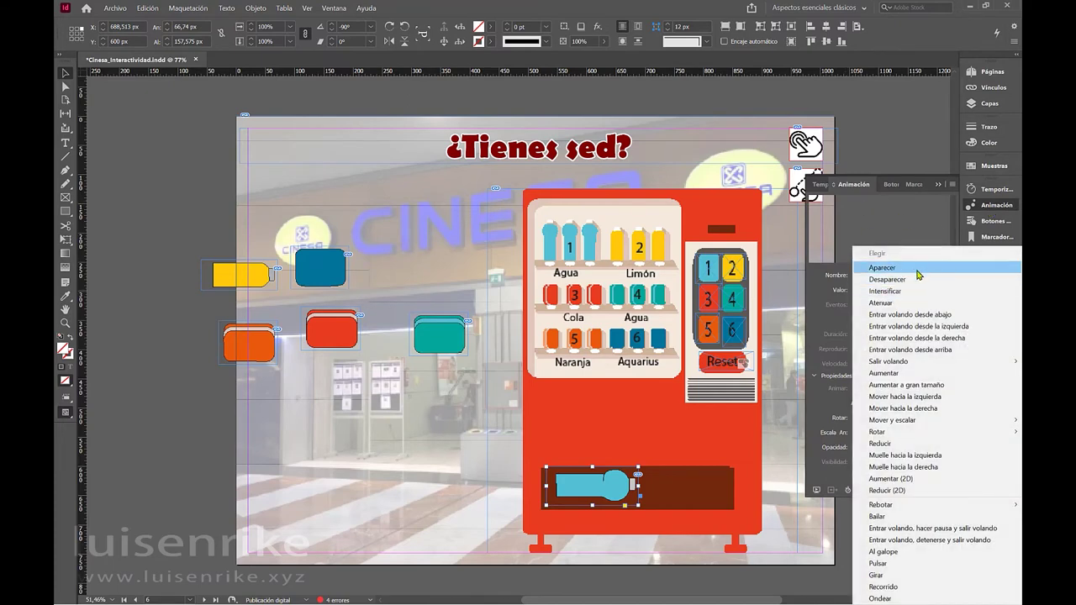
click(917, 269)
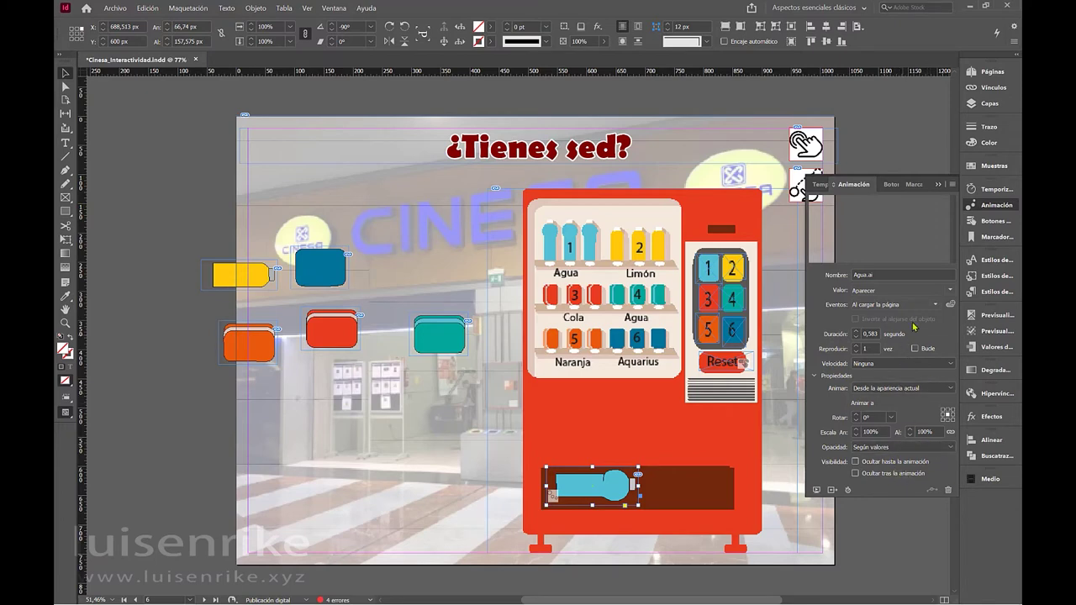
click(932, 304)
click(934, 307)
click(935, 307)
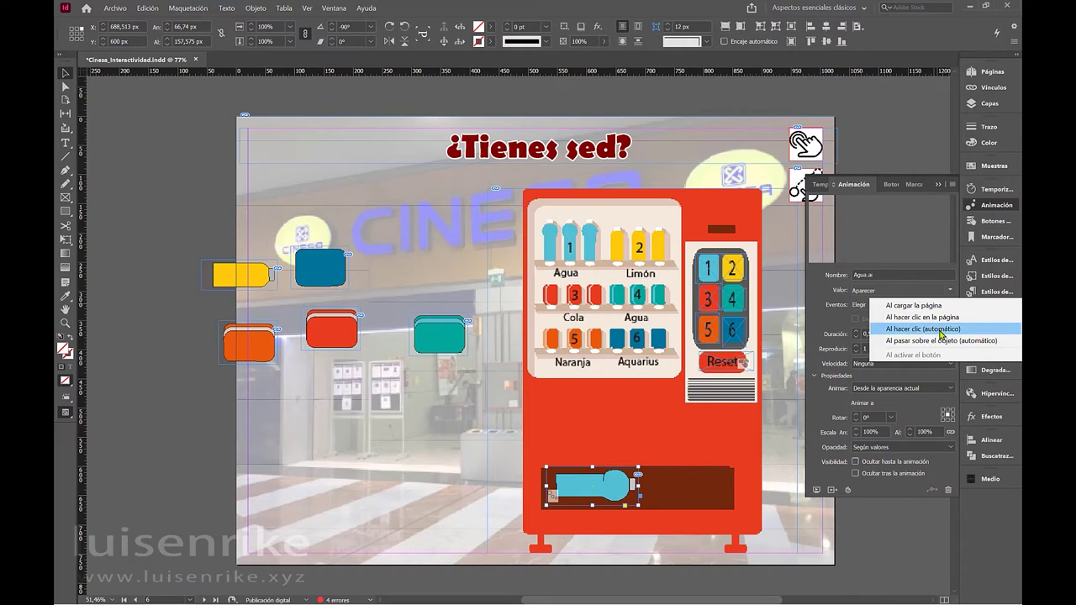
click(941, 335)
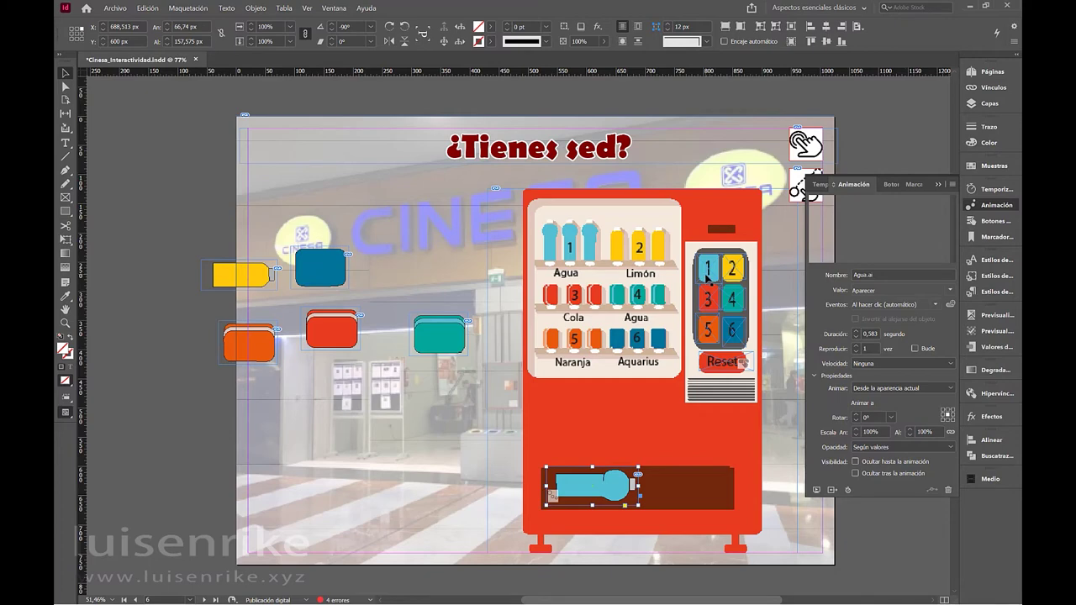
Detach the Animación panel and add an Animación action that plays Agua.ai to the key 1 button
drag(849, 191, 391, 115)
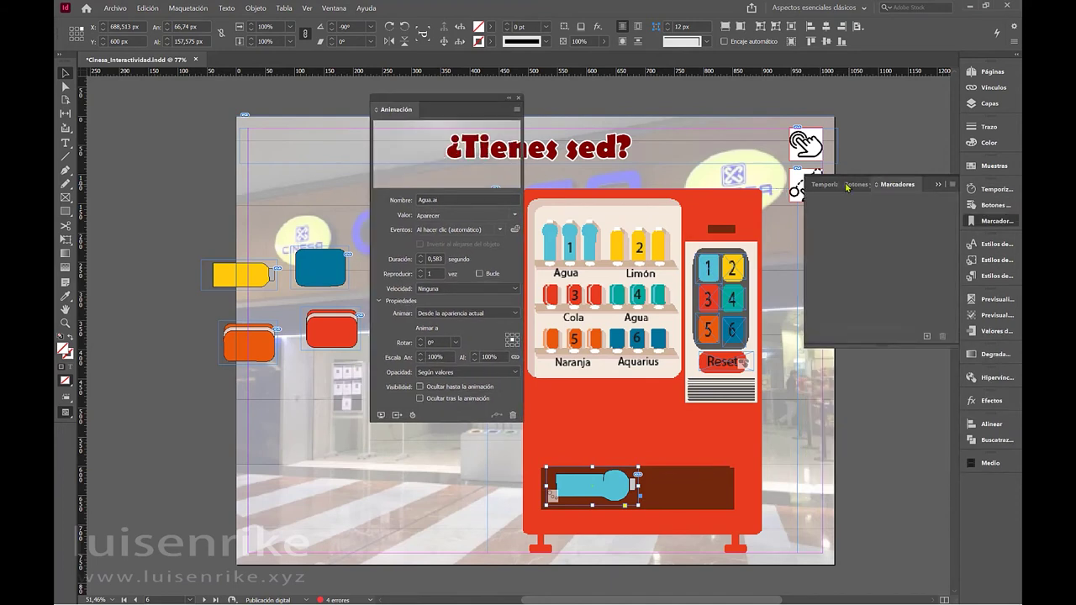
click(857, 185)
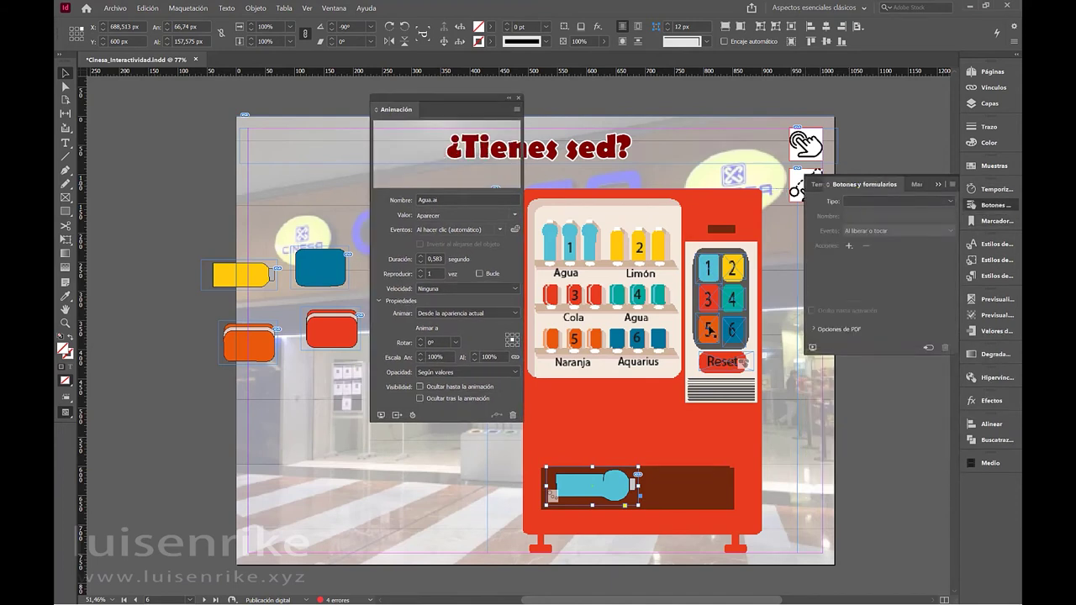
click(706, 269)
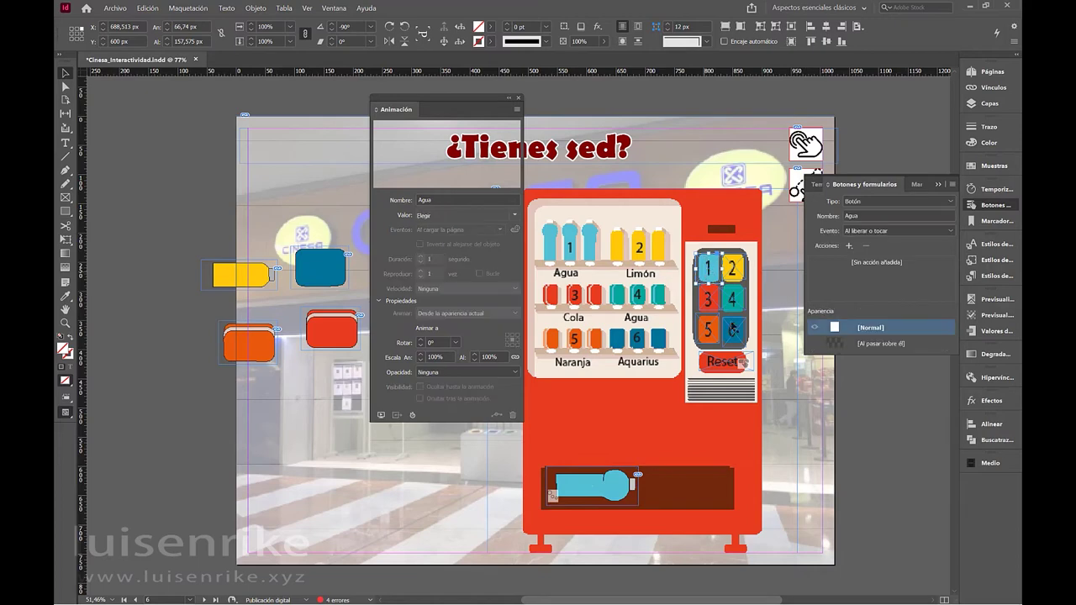
click(848, 246)
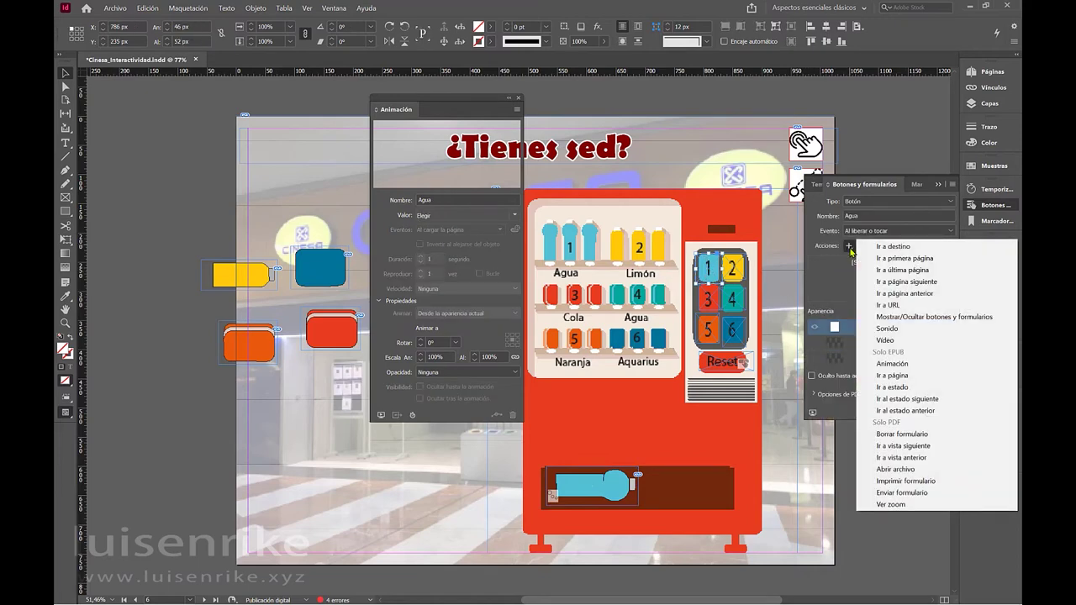
click(899, 364)
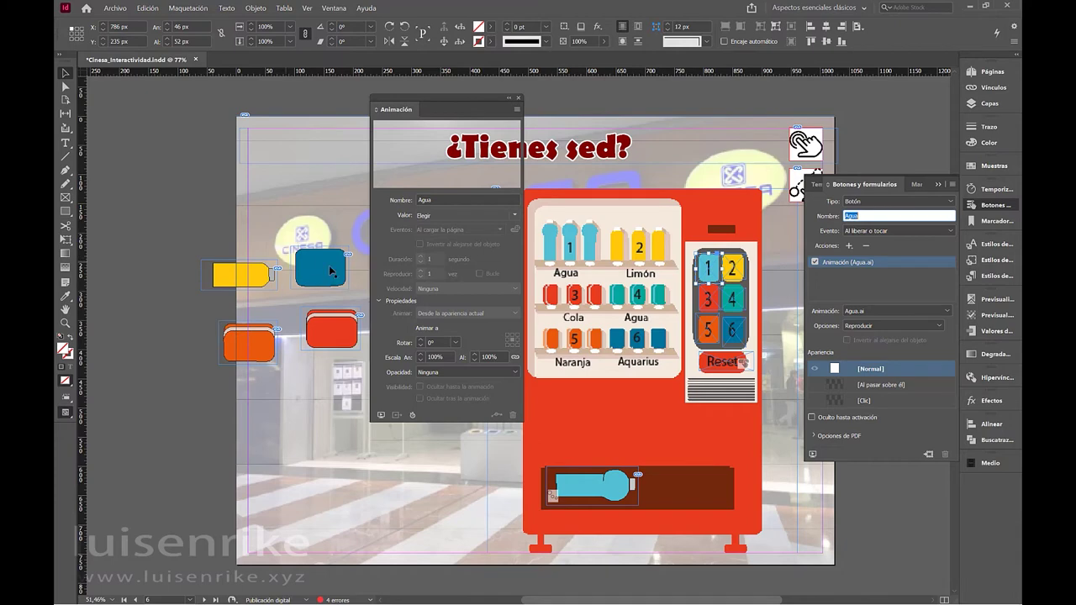
Place the yellow lemon bottle in the dispensing tray beside the water bottle and give it the Aparecer animation
click(221, 281)
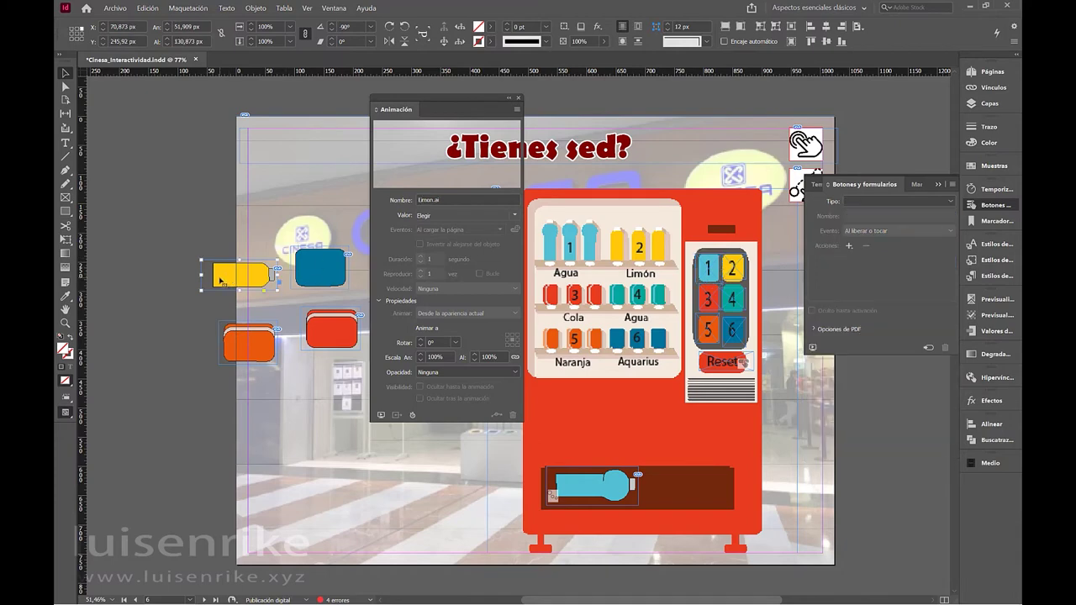
drag(605, 488, 674, 508)
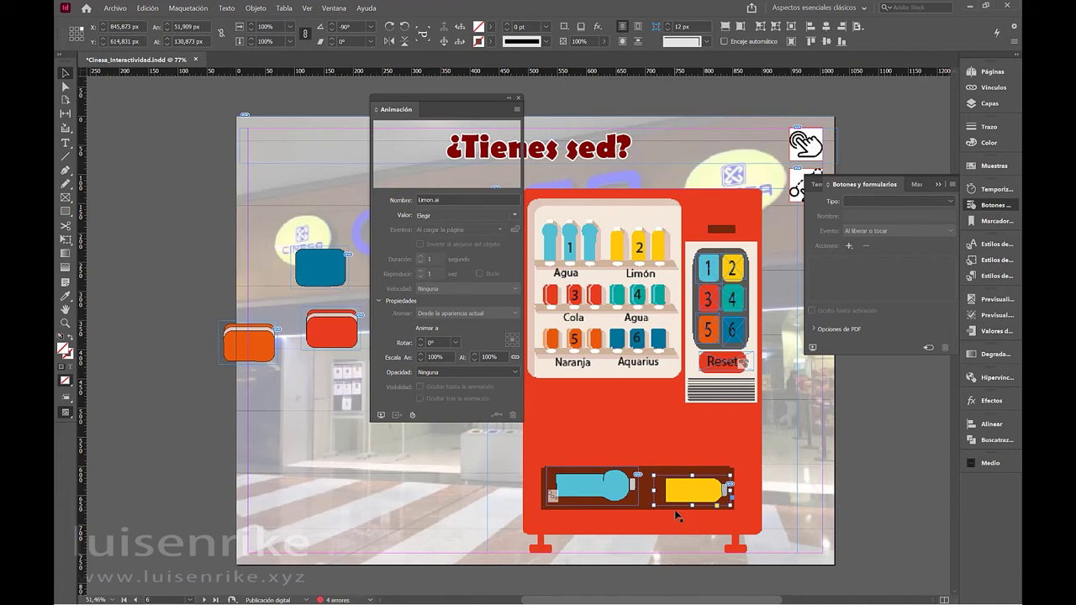
click(514, 217)
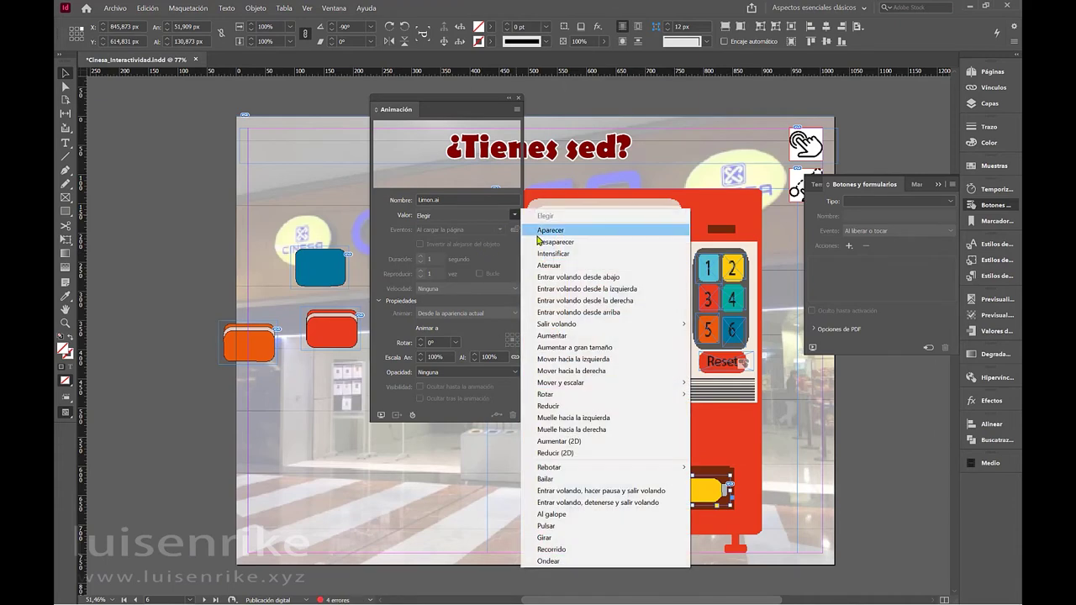
click(538, 232)
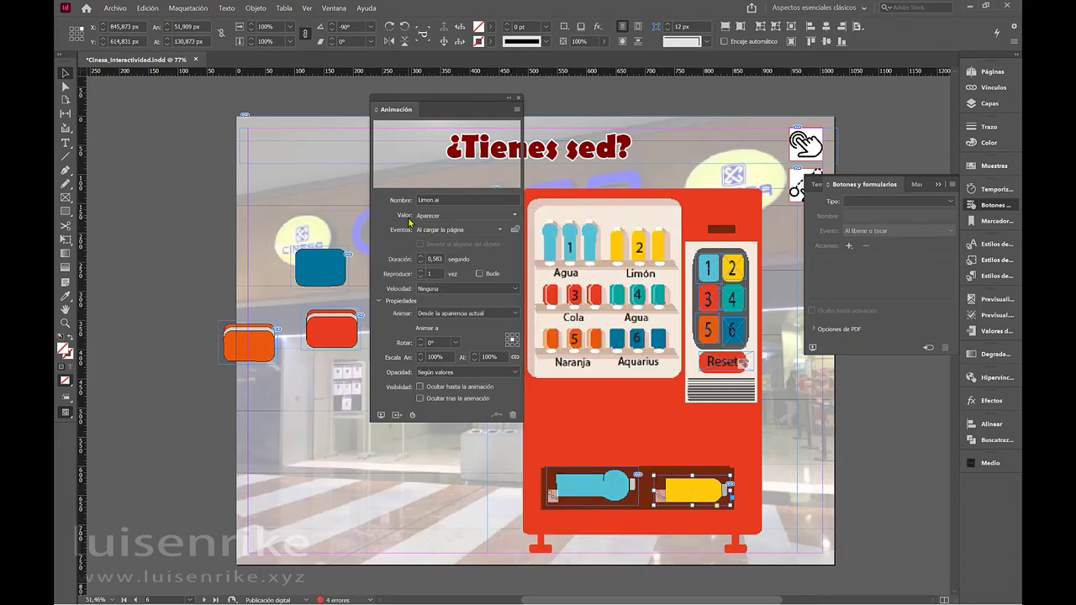
Replace the lemon bottle's Al cargar la página event with Al hacer clic (automático) and enable Ocultar hasta la animación
click(500, 229)
click(520, 232)
click(500, 229)
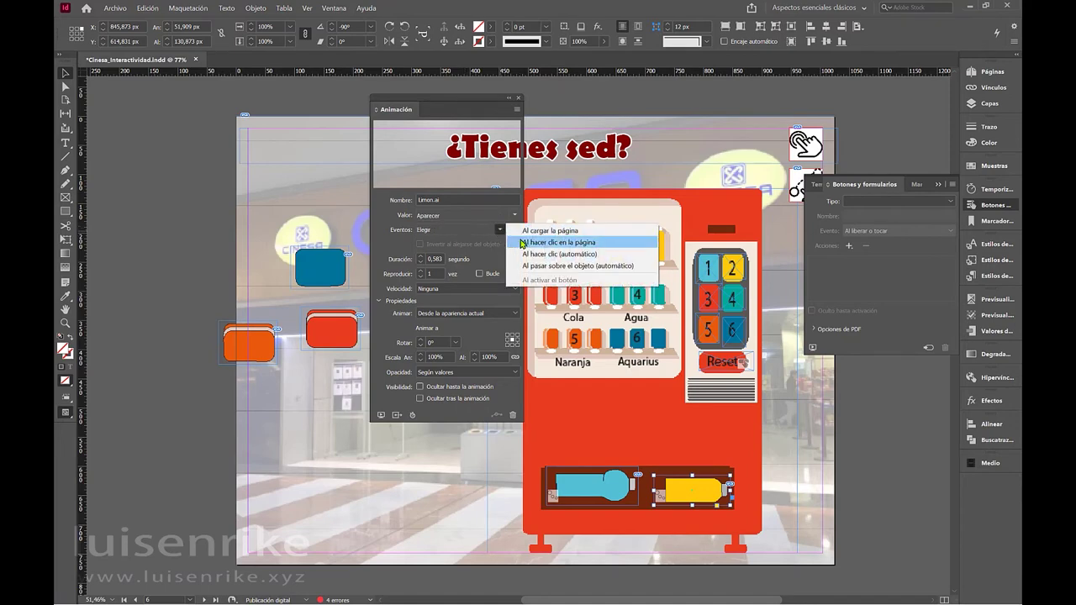
click(535, 255)
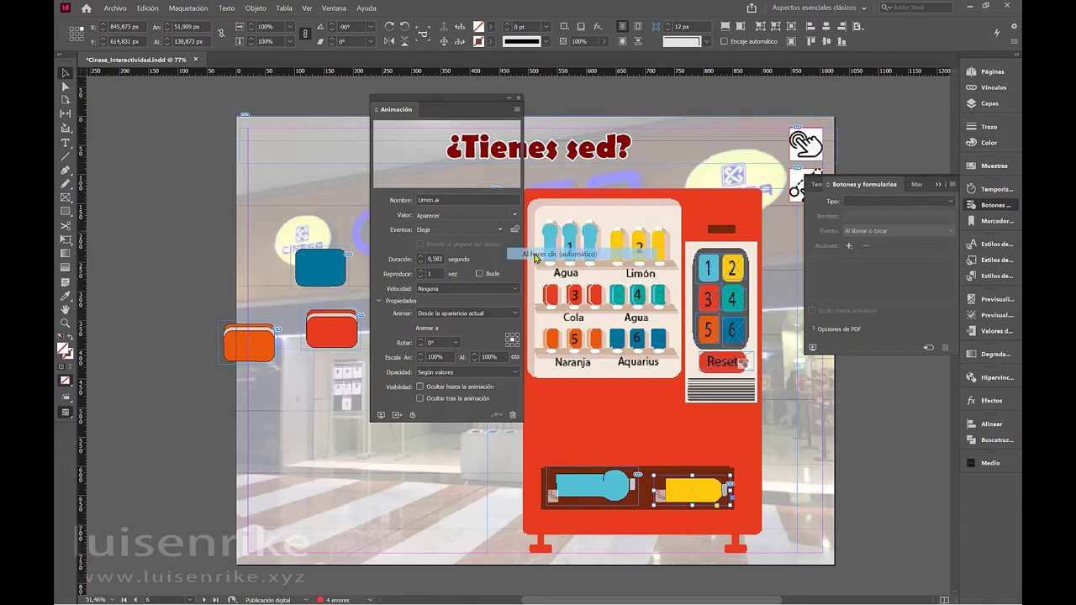
click(420, 387)
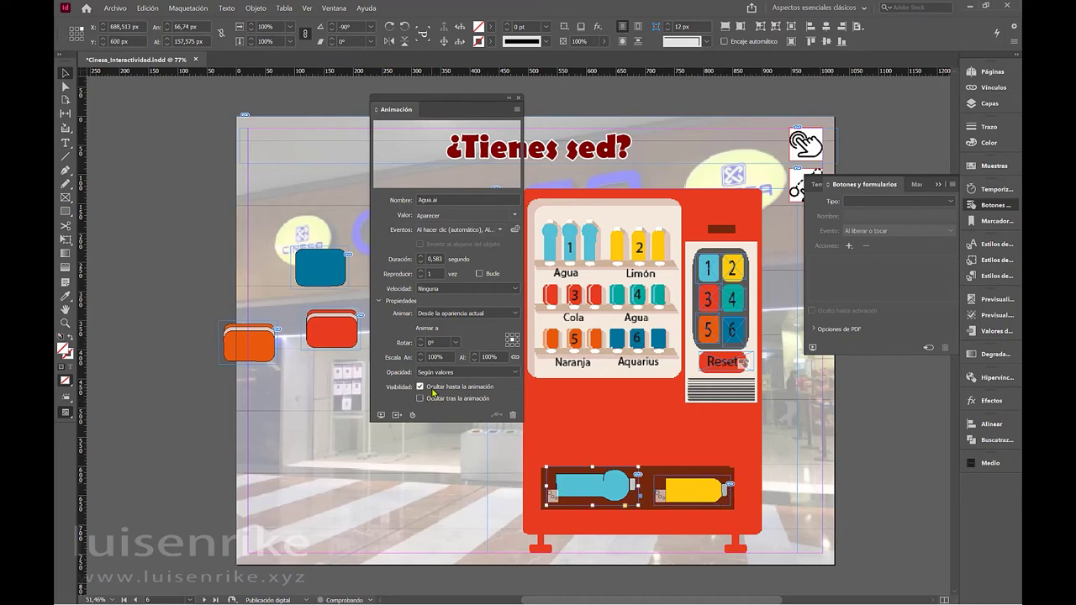
click(686, 486)
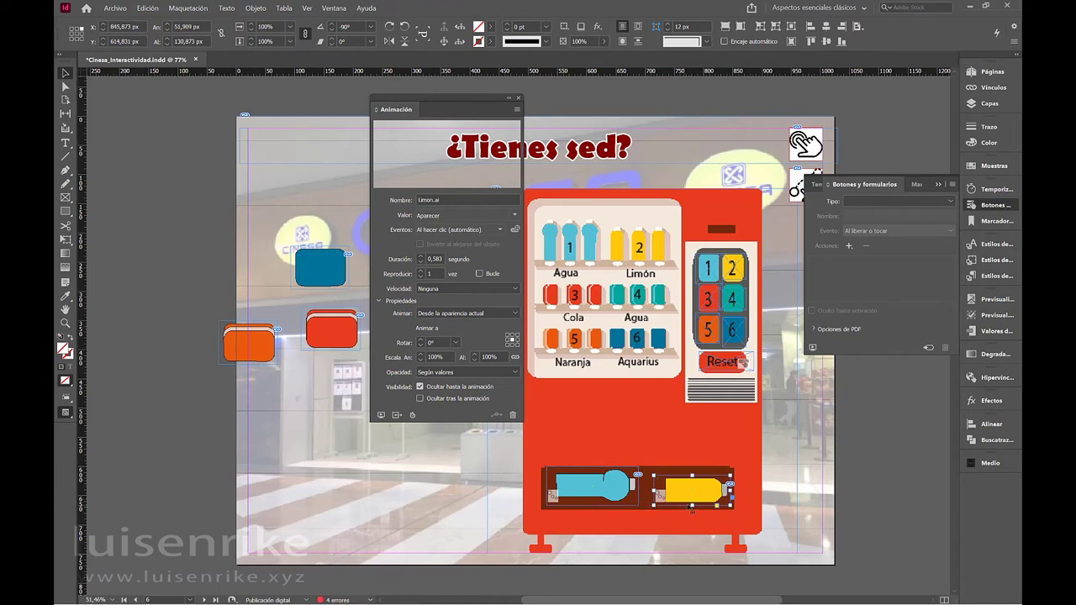
Add an Animación action that plays Limon.ai to the key 2 button
click(733, 269)
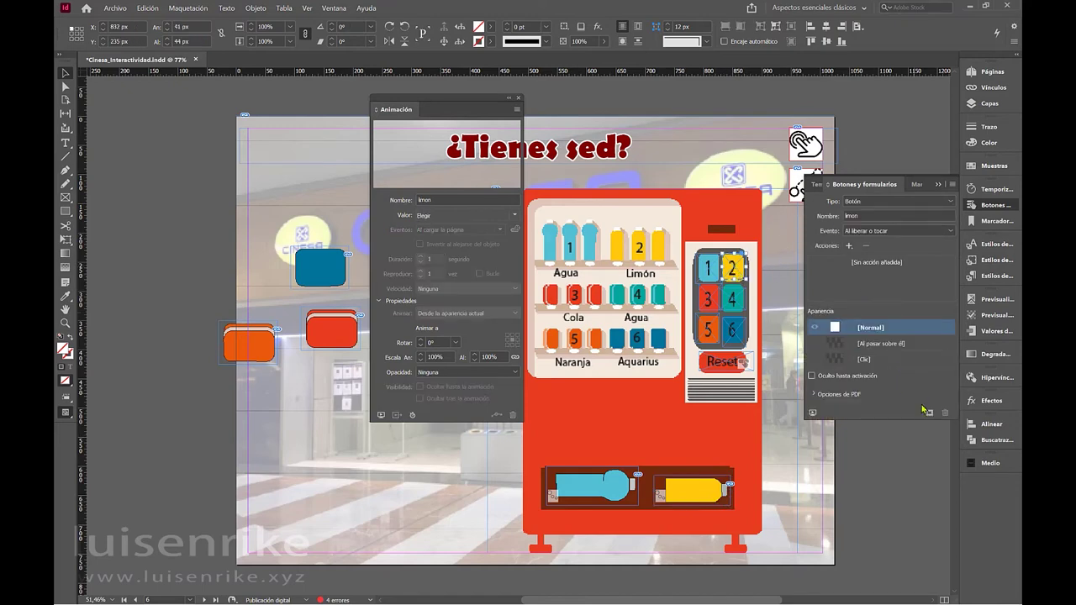
click(848, 246)
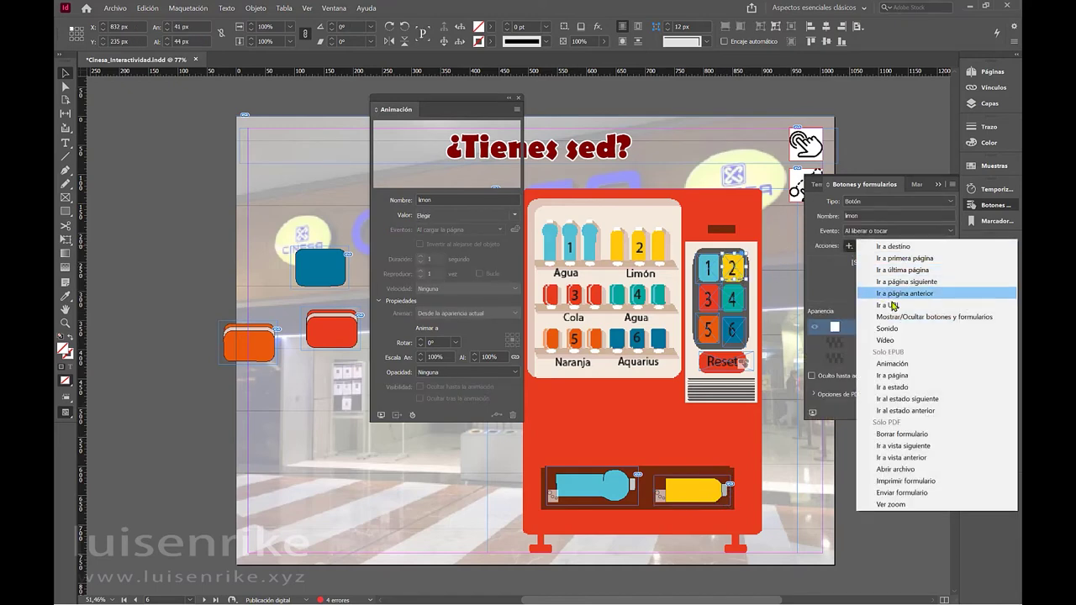
click(915, 362)
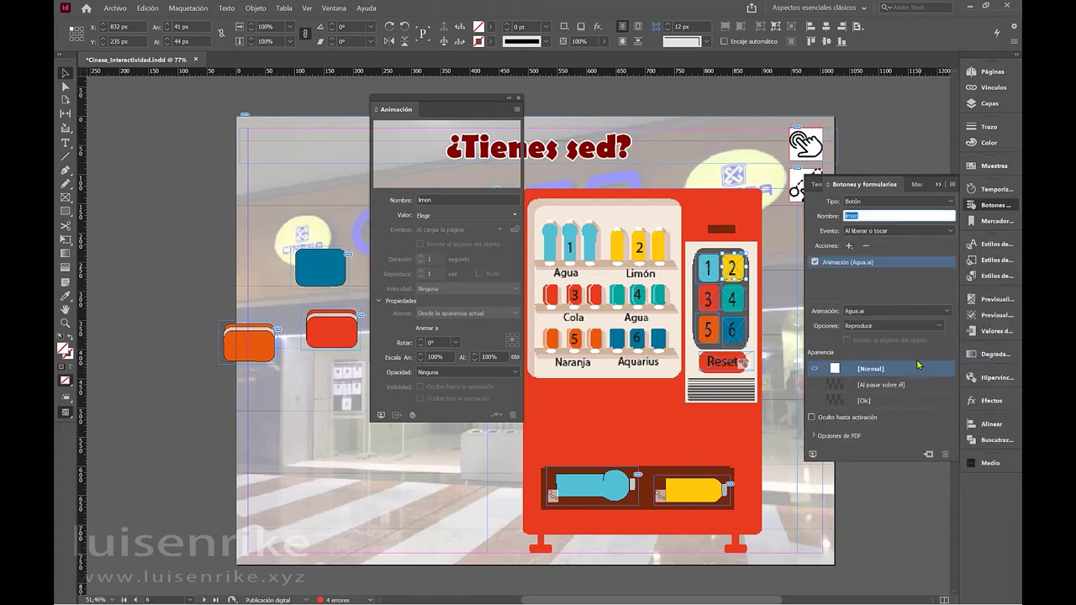
click(896, 311)
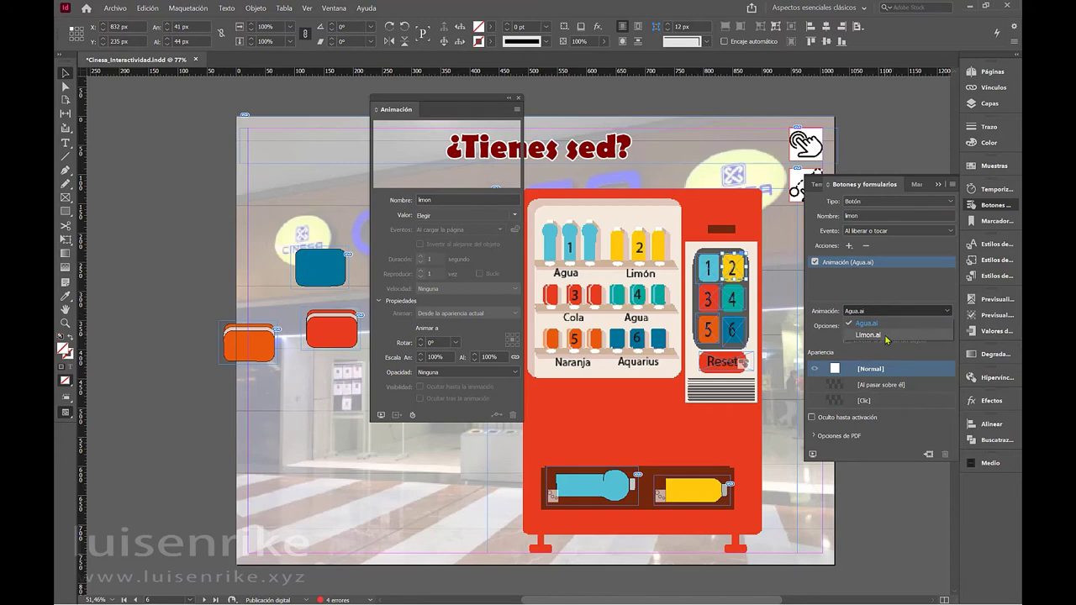
click(886, 336)
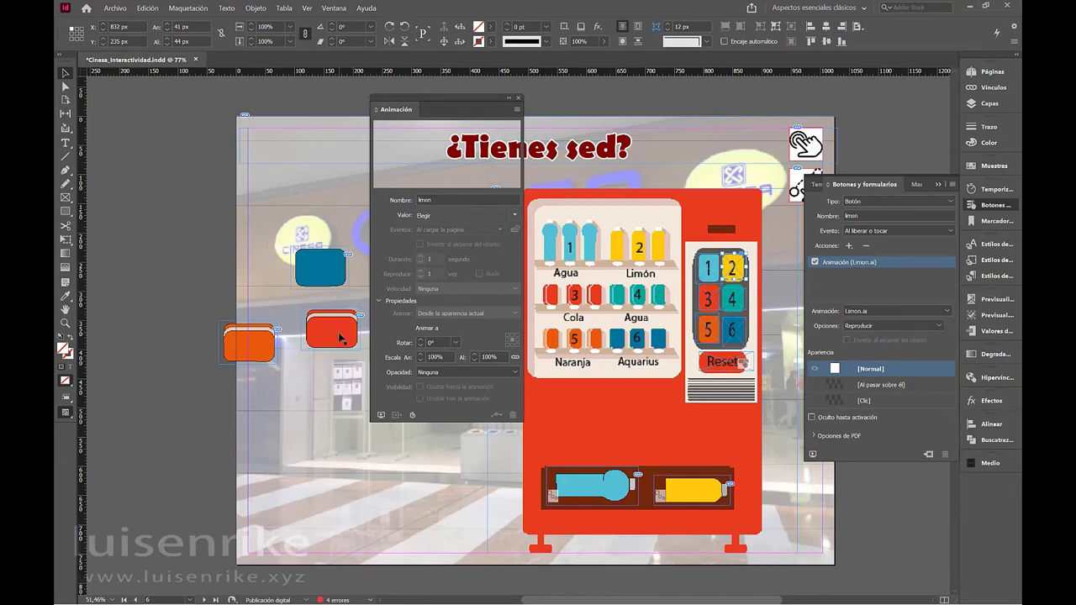
Place the red cola can over the water bottle in the dispensing tray and scale it down to about 70 × 95 px
click(580, 492)
drag(585, 498, 600, 507)
click(585, 493)
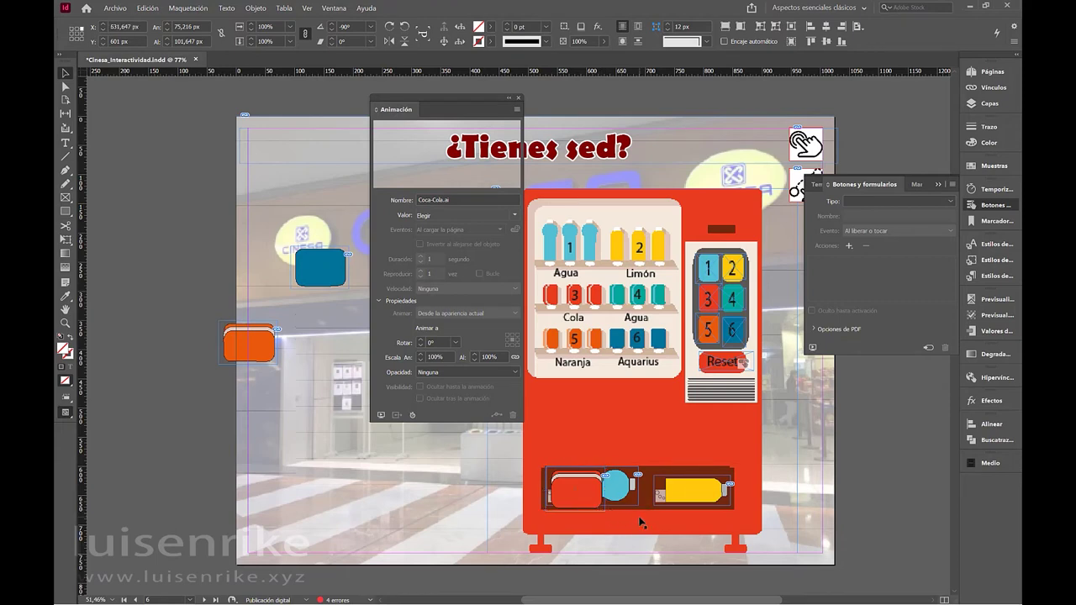
click(604, 507)
click(606, 509)
click(595, 476)
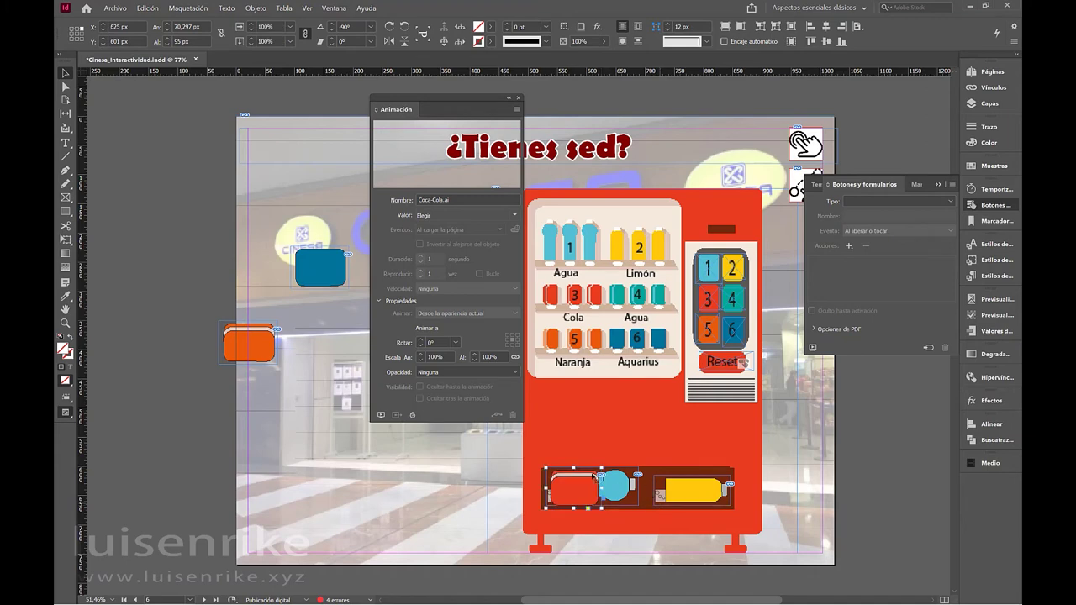
Give the red can the Aparecer animation, hidden until animated, with Al hacer clic (automático) replacing its Al cargar la página event
click(509, 217)
click(535, 231)
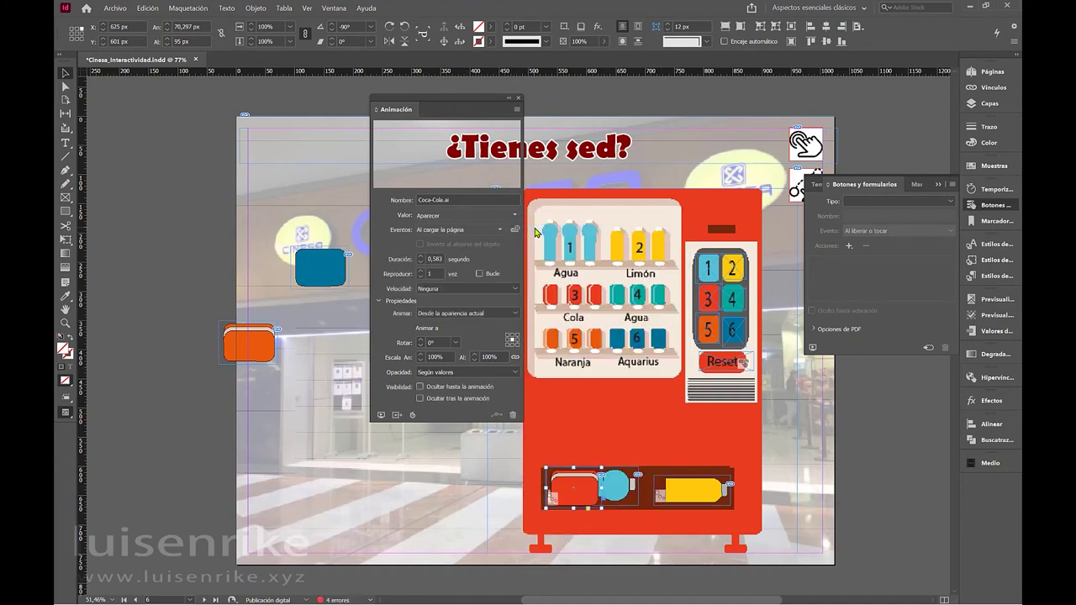
click(420, 387)
click(497, 233)
click(523, 231)
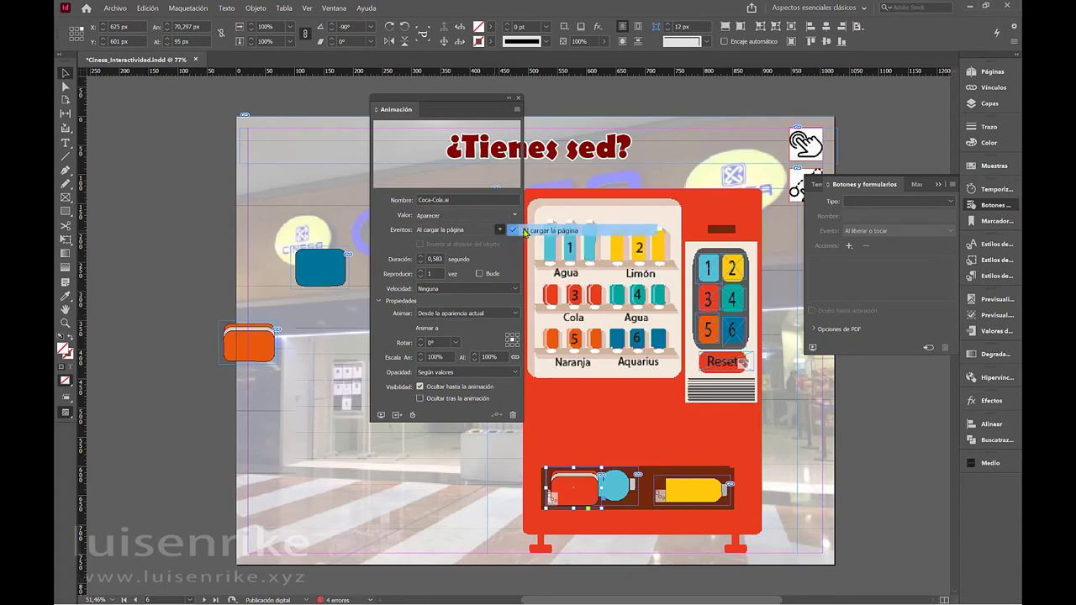
click(497, 232)
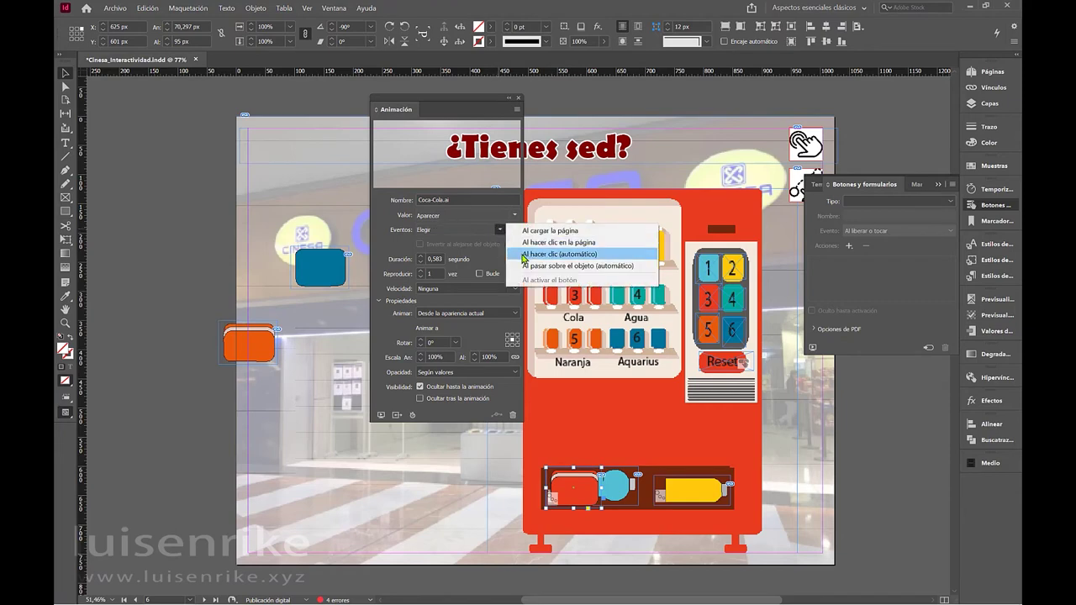
click(525, 255)
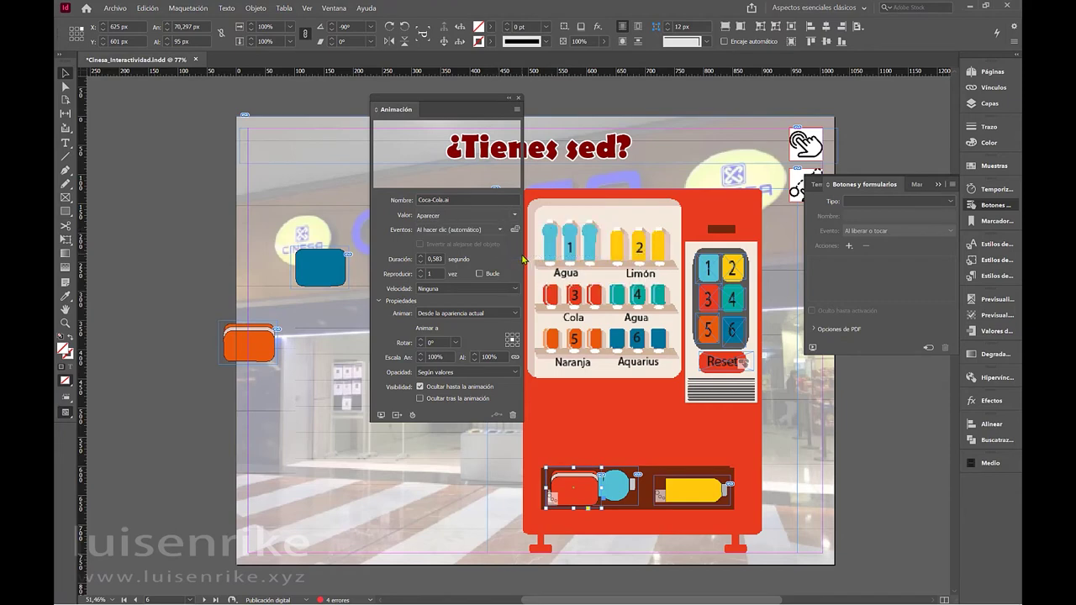
Add an Animación action that plays Coca-Cola.ai to the key 3 button
click(707, 304)
click(849, 246)
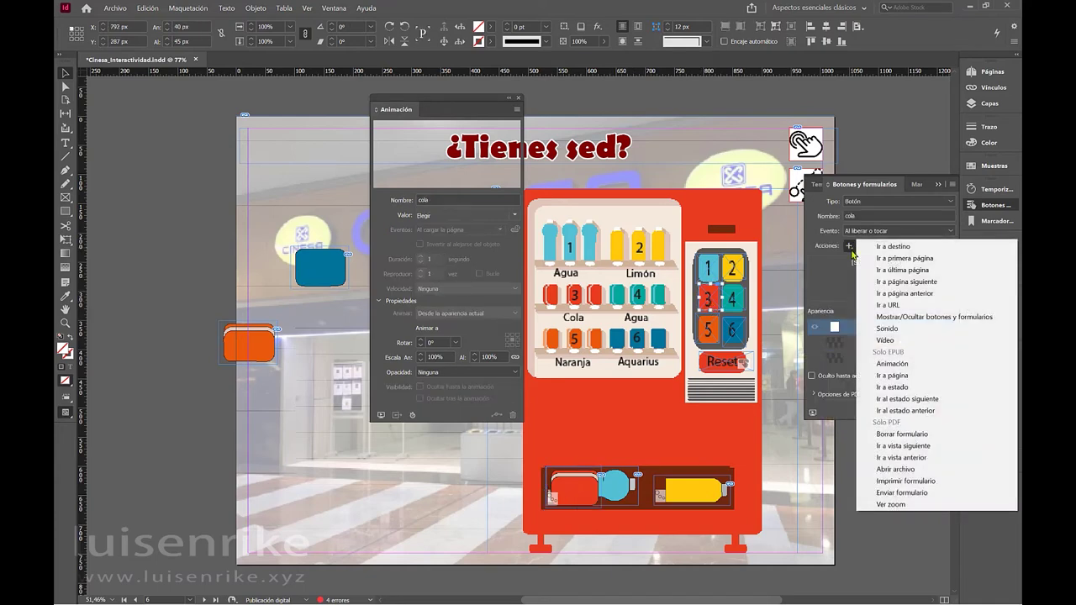
click(920, 363)
click(880, 311)
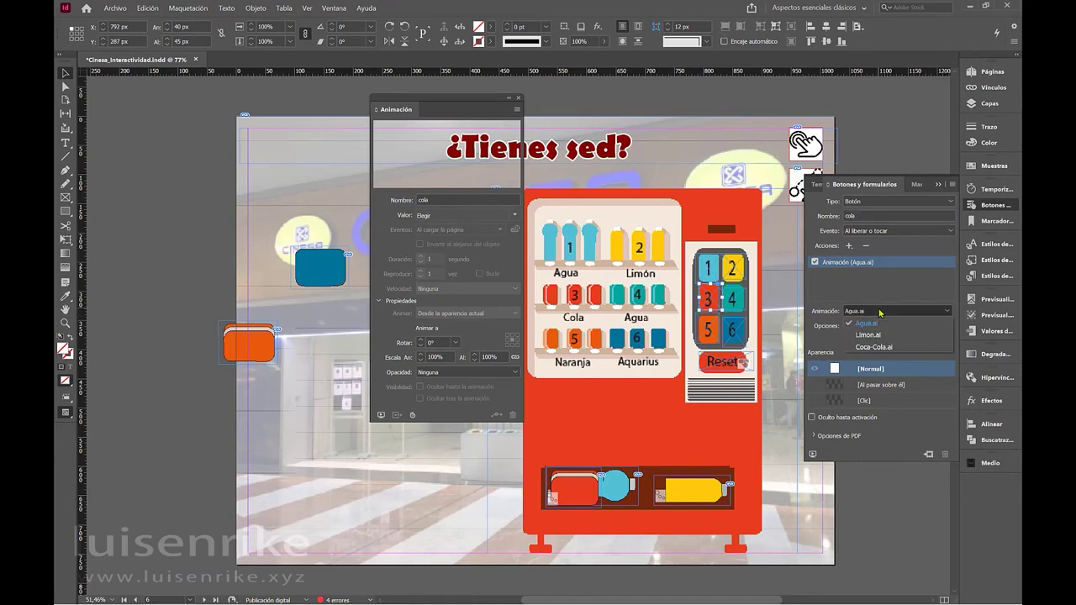
click(892, 347)
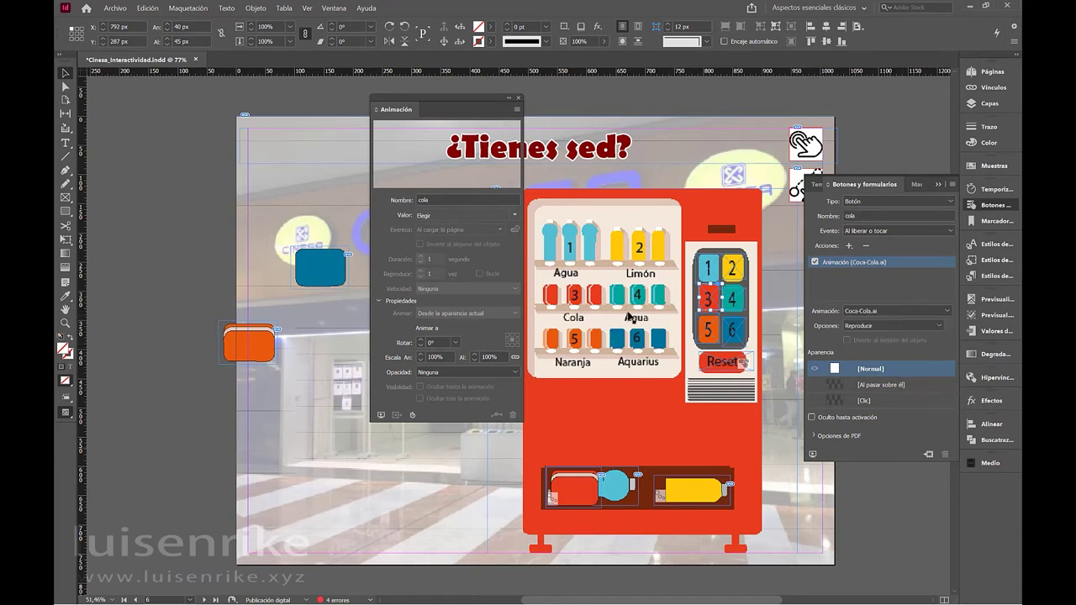
Uncover the teal can, scale it down to about 68 × 91 px and place it in the middle of the dispensing tray
drag(423, 98, 284, 103)
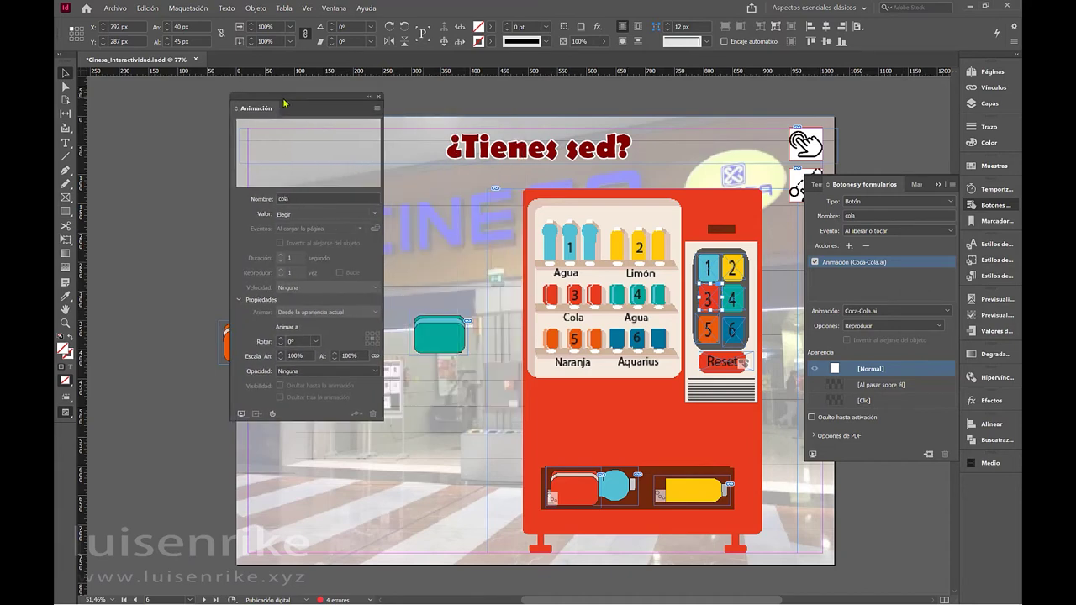
key(ctrl+shift+a)
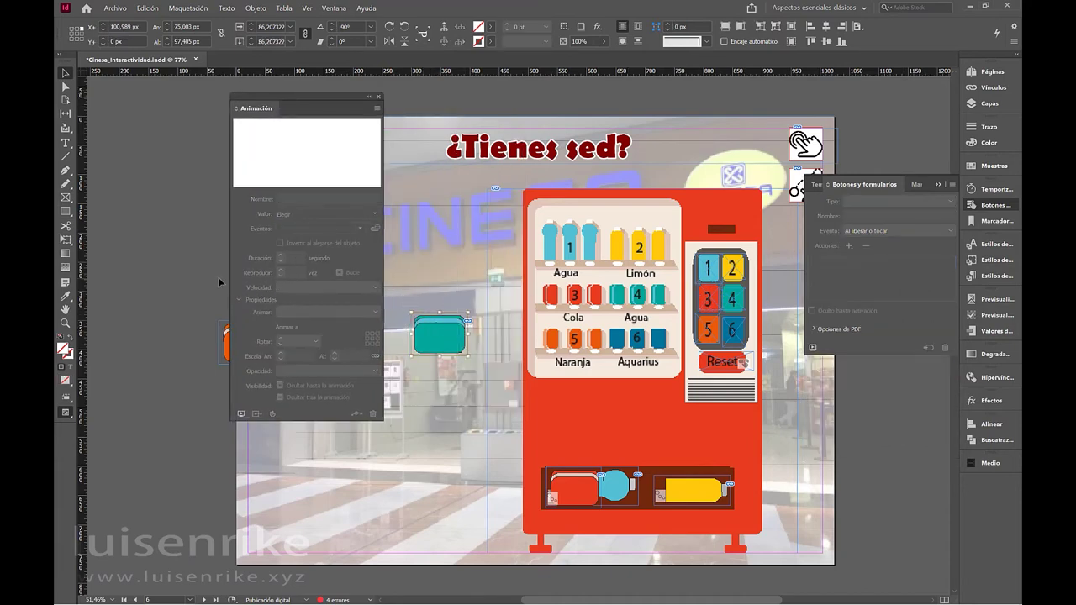
click(434, 336)
double_click(468, 357)
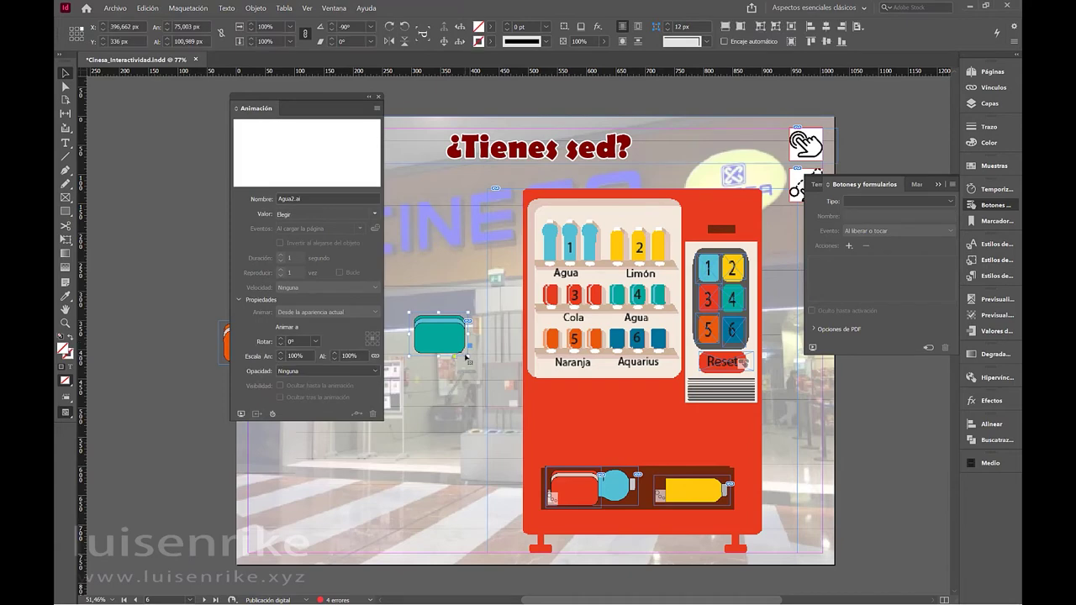
drag(469, 356, 463, 349)
drag(551, 413, 649, 501)
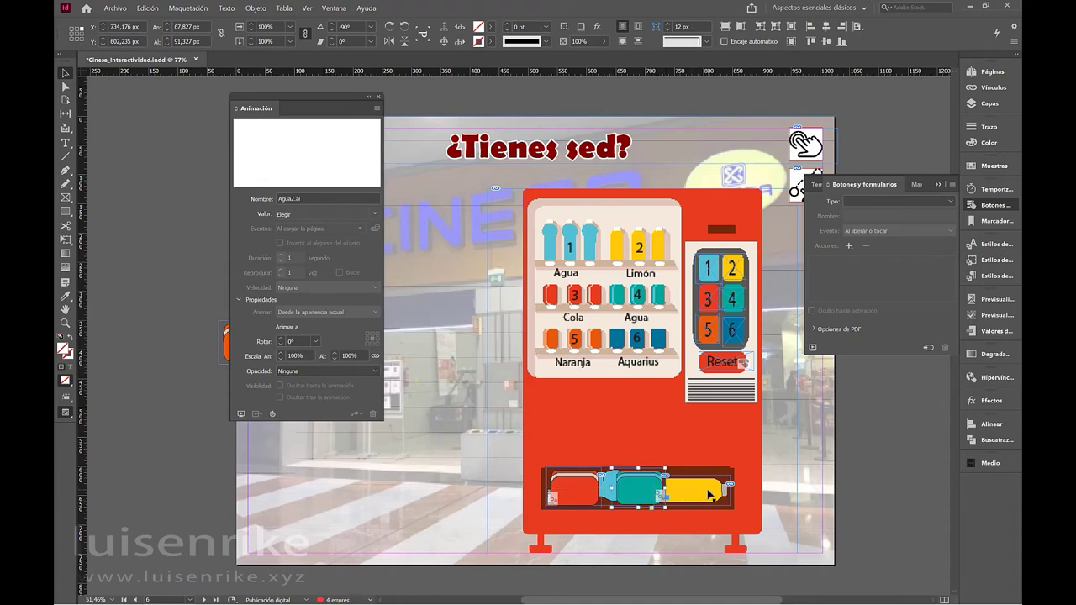
Give the teal can the Aparecer animation, hidden until animated, with Al hacer clic (automático) replacing its Al cargar la página event
click(374, 214)
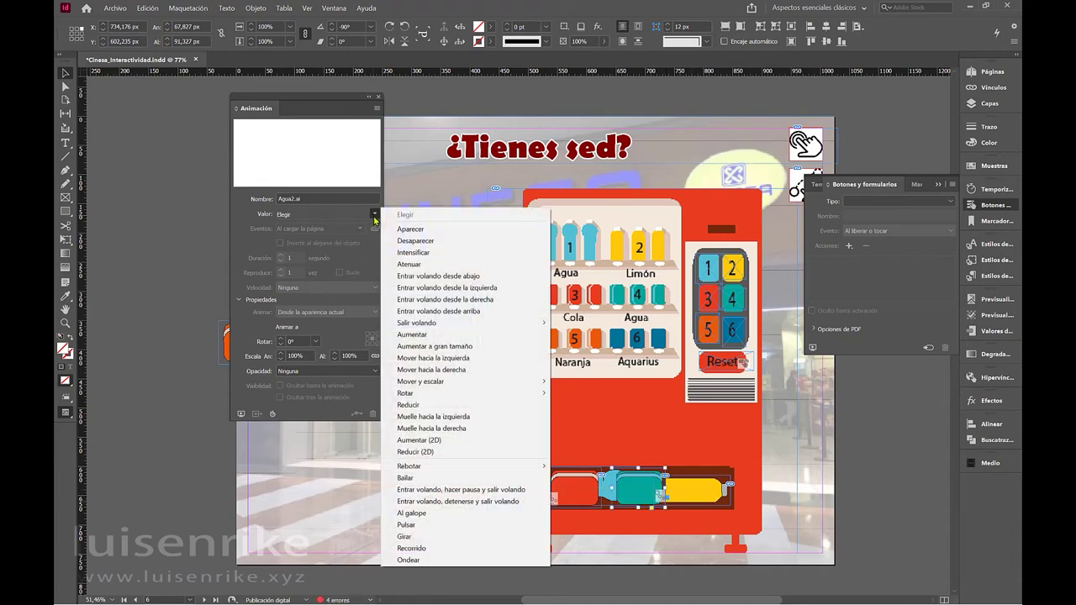
click(411, 229)
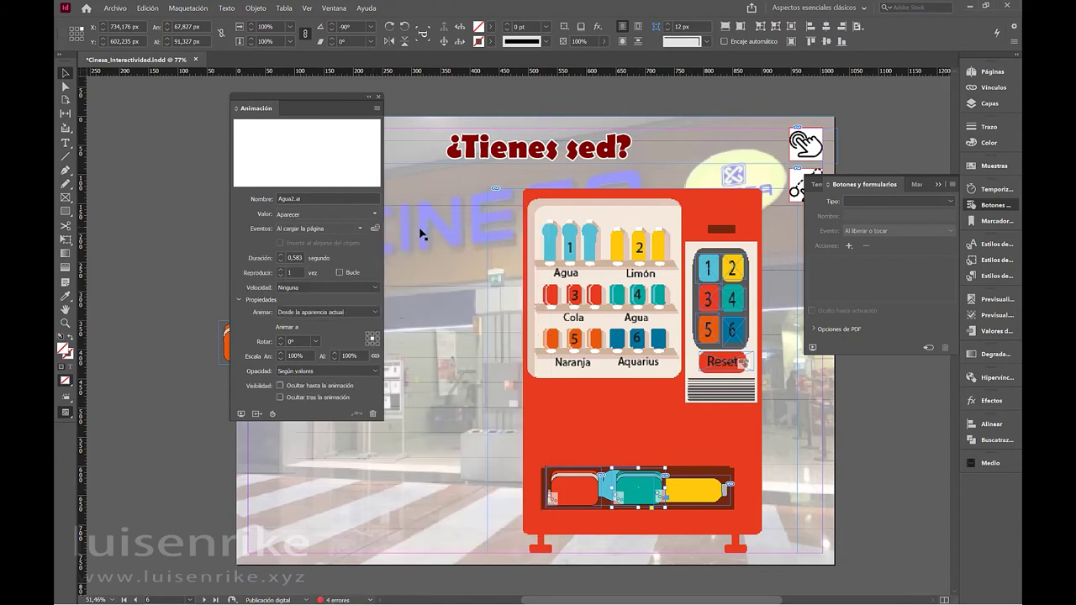
click(301, 385)
click(375, 229)
click(375, 233)
click(360, 229)
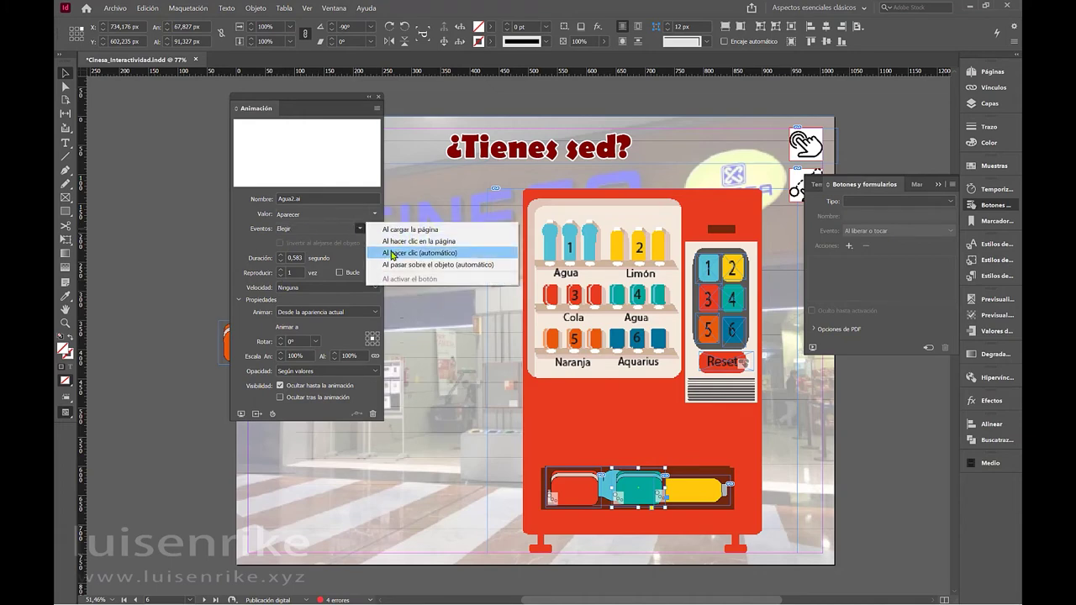
click(393, 253)
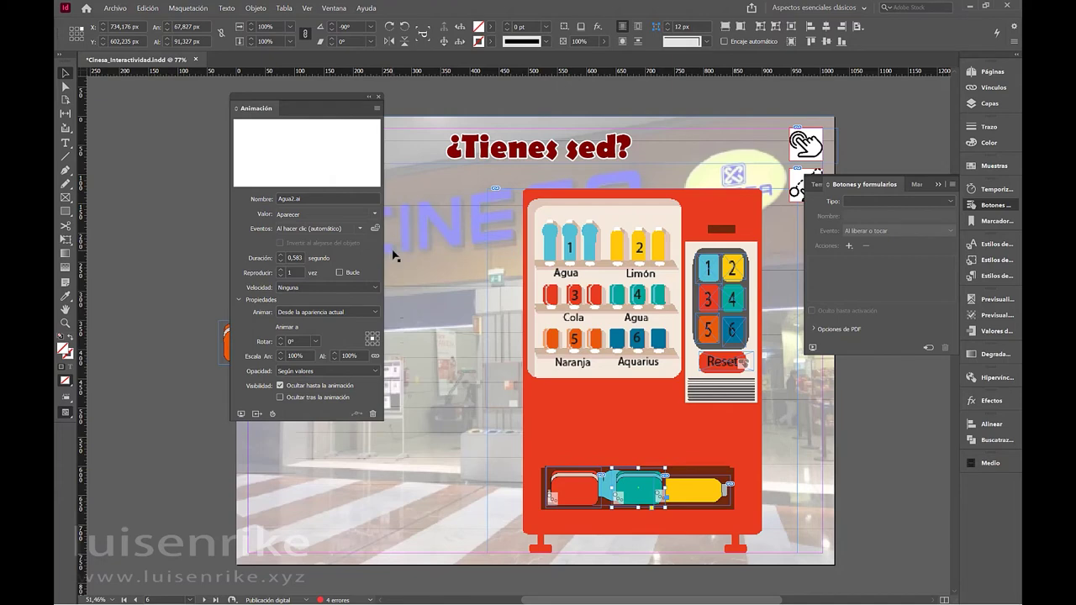
Add an Animación action that plays Agua2.ai to the key 4 button
click(737, 304)
click(848, 247)
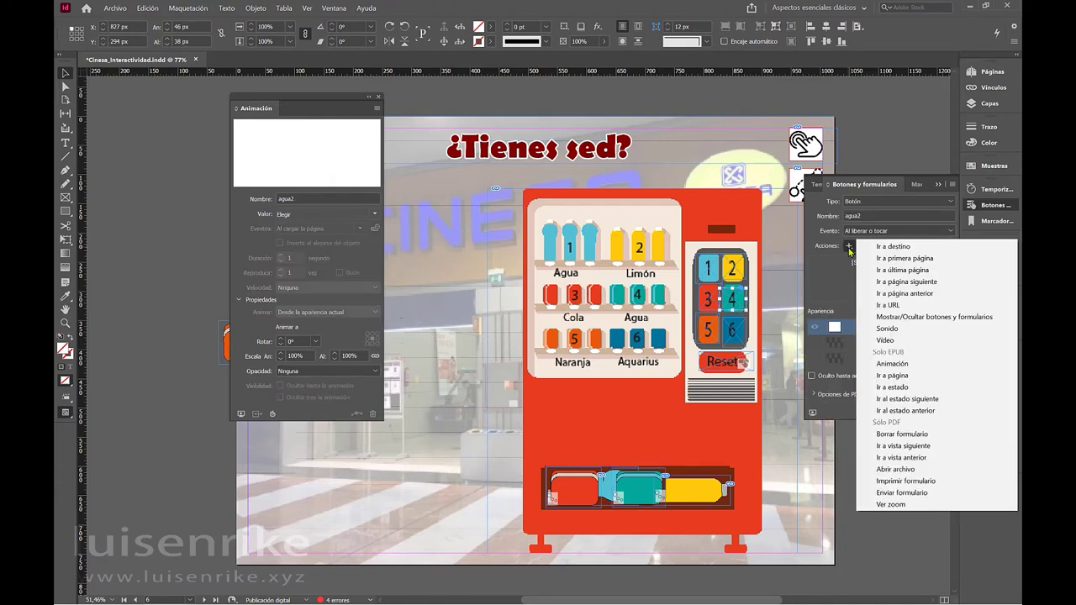
click(893, 364)
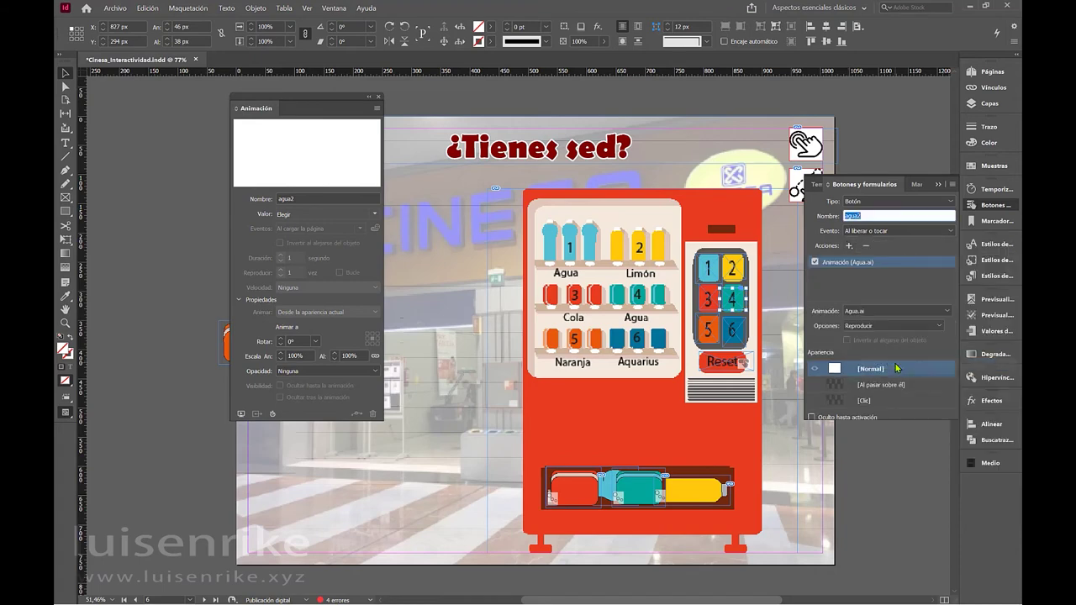
click(862, 313)
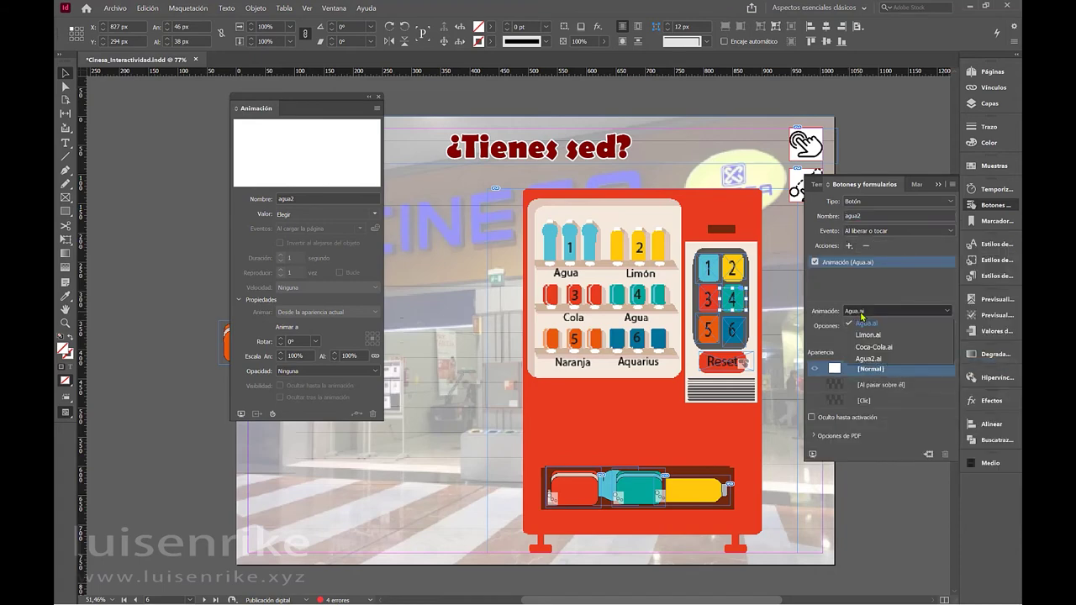
click(882, 359)
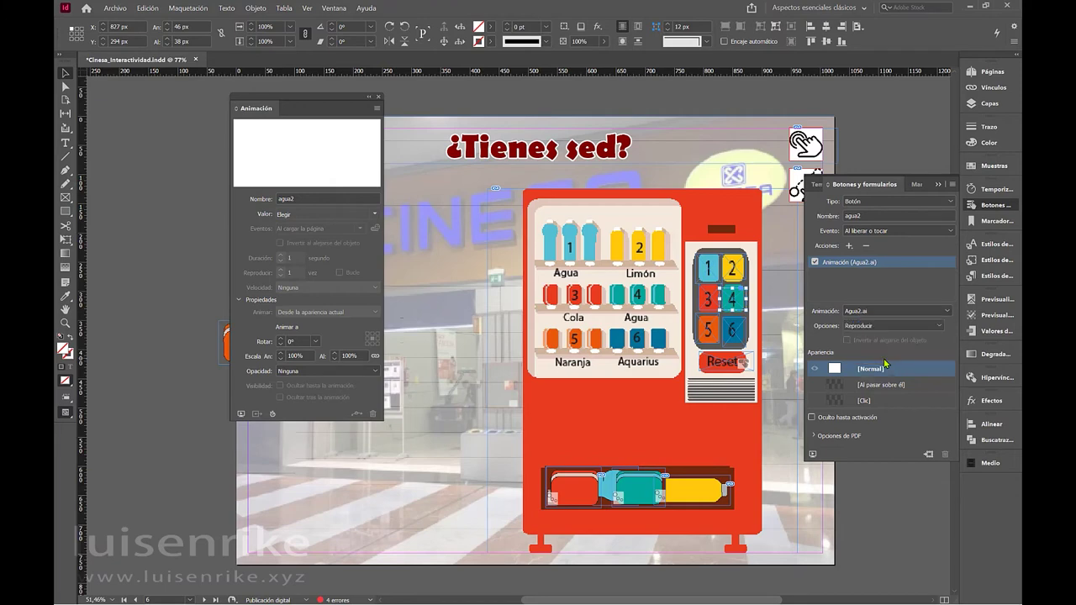
Scale the orange can down to about 63 × 85 px and place it over the lemon bottle in the dispensing tray
drag(292, 101, 410, 110)
click(264, 352)
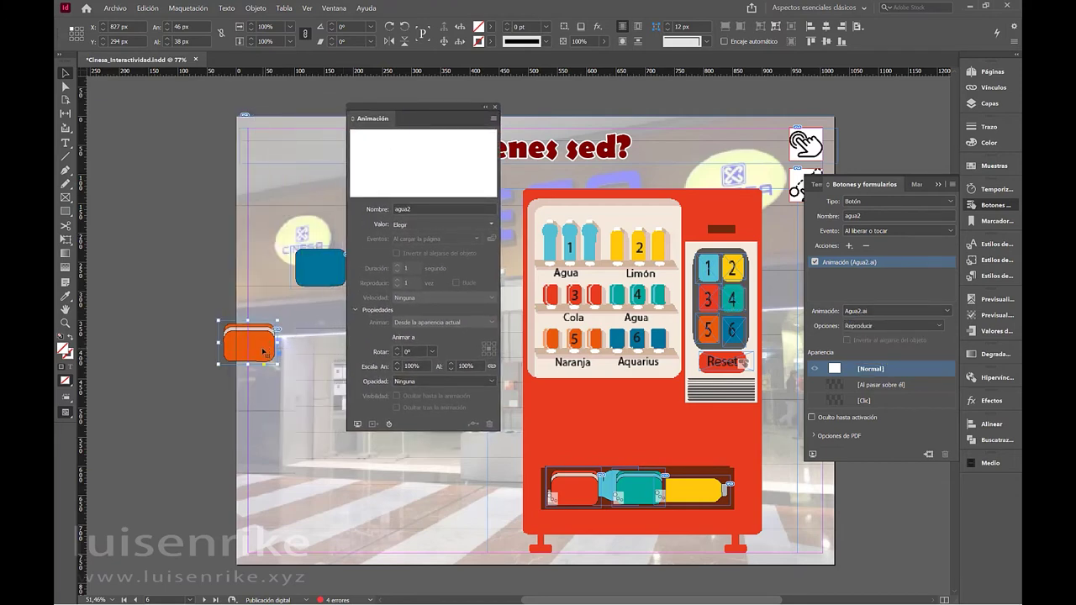
drag(278, 364, 268, 356)
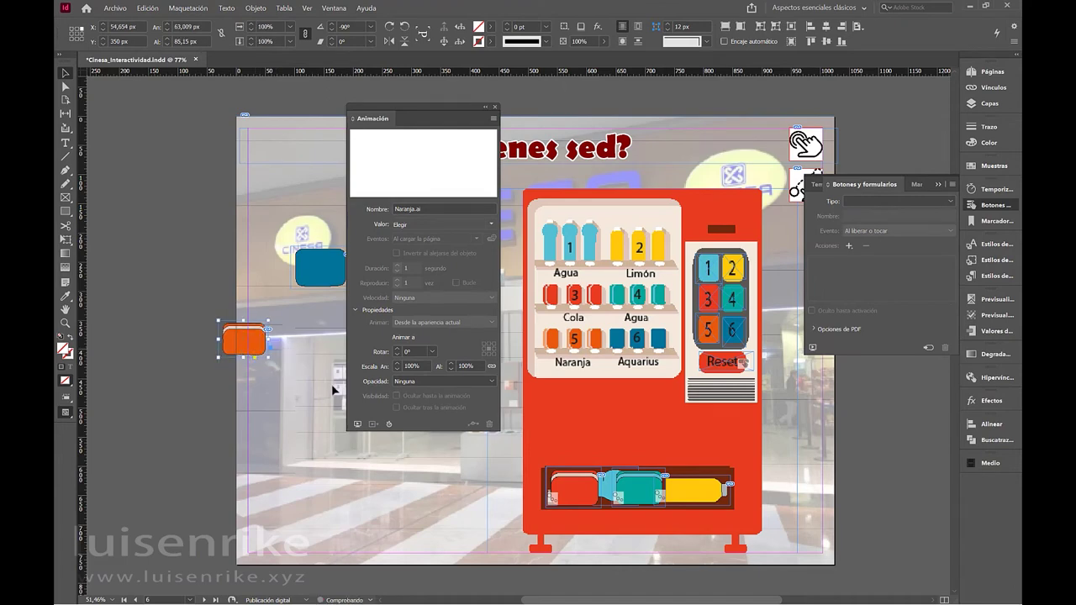
drag(685, 505, 696, 503)
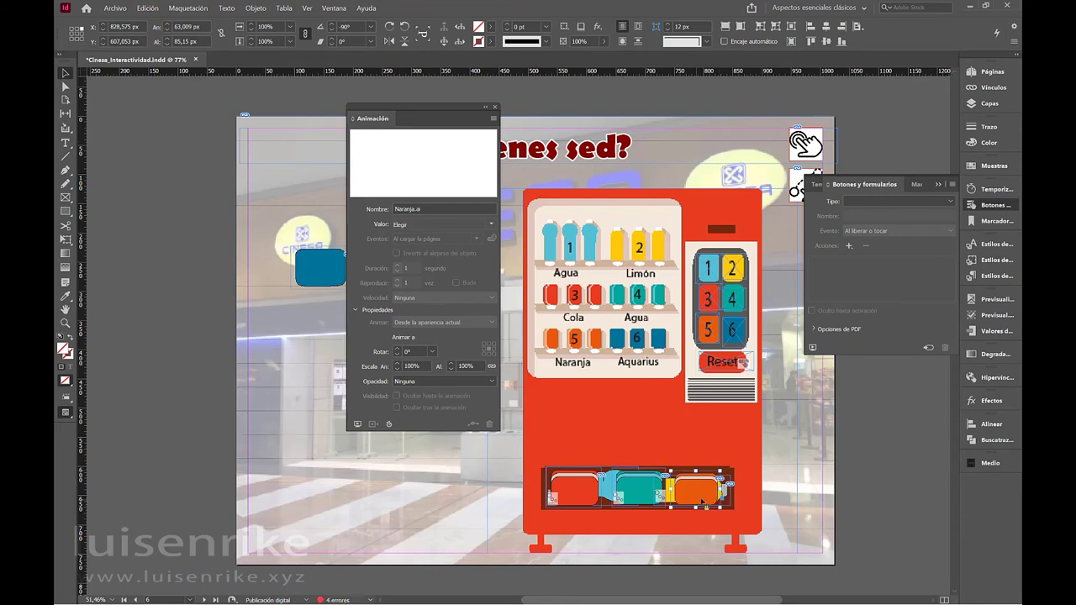
Give the orange can the Aparecer animation, hidden until animated, with Al hacer clic (automático) replacing its Al cargar la página event
click(491, 226)
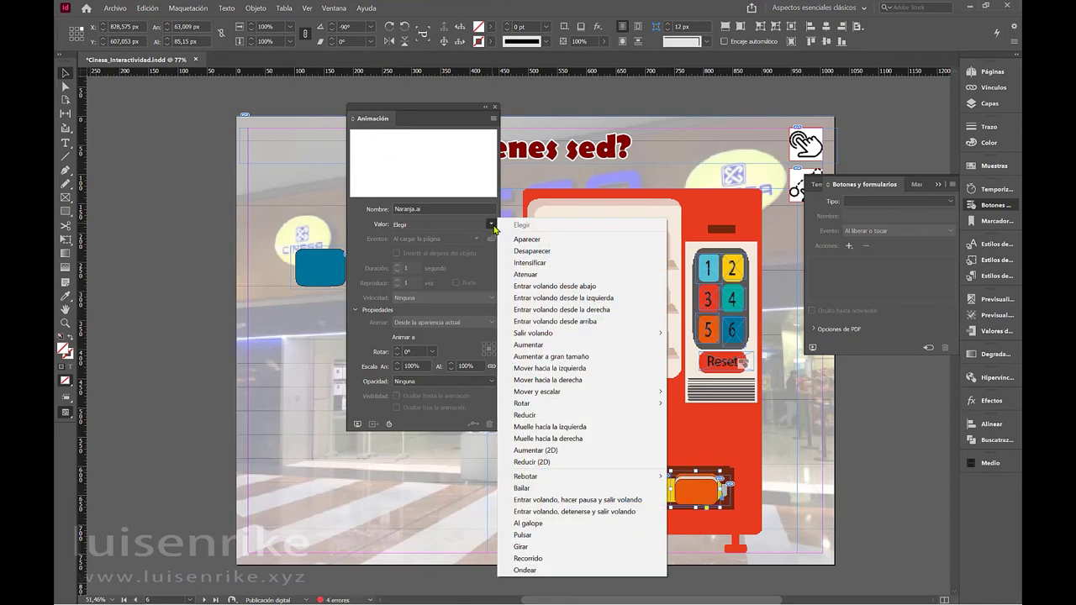
click(546, 247)
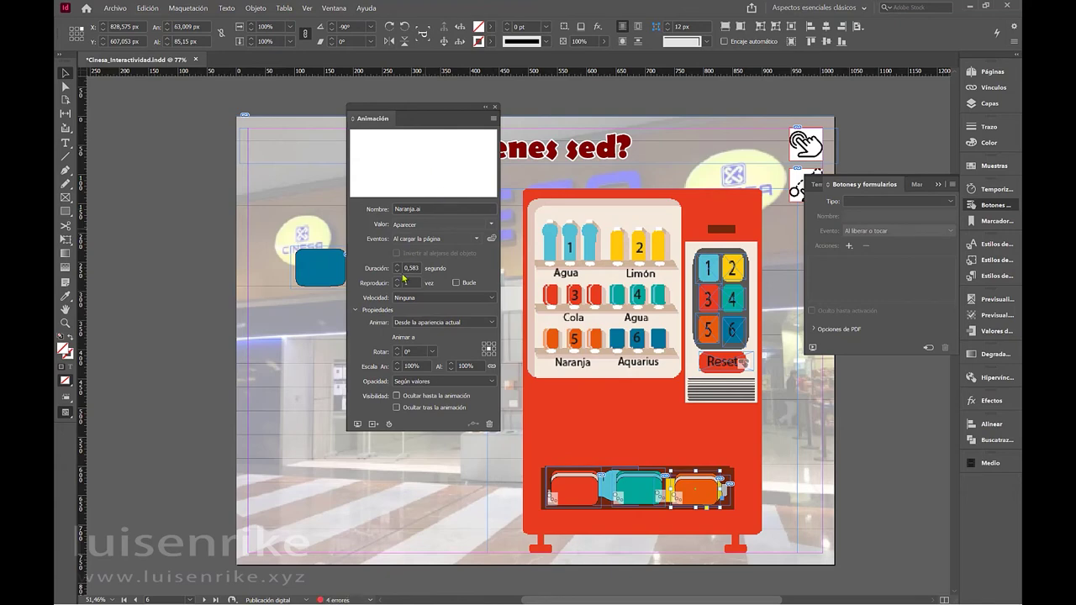
click(426, 399)
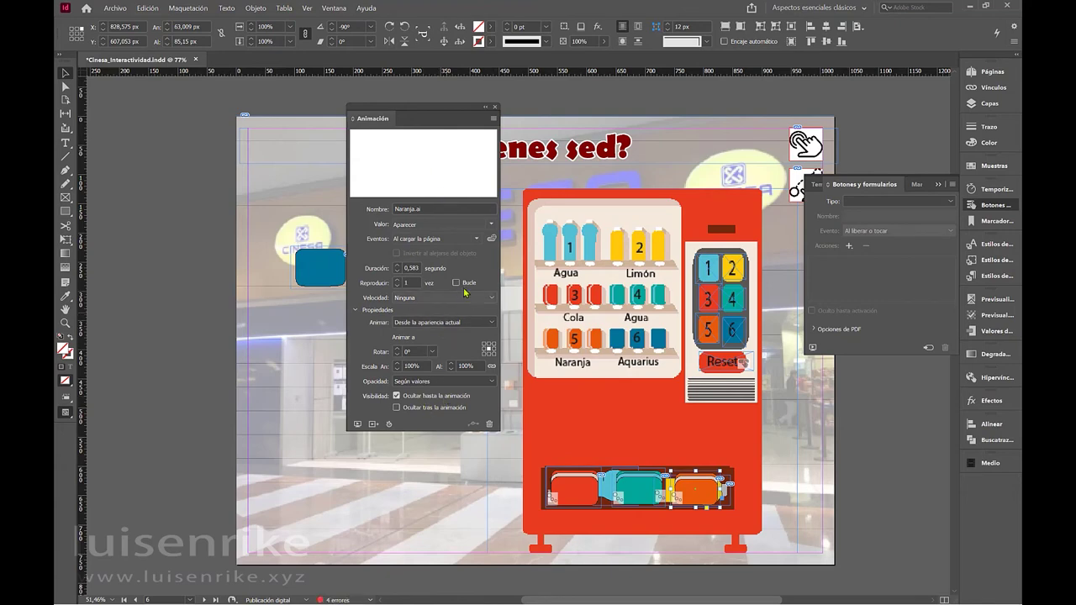
click(476, 239)
click(494, 241)
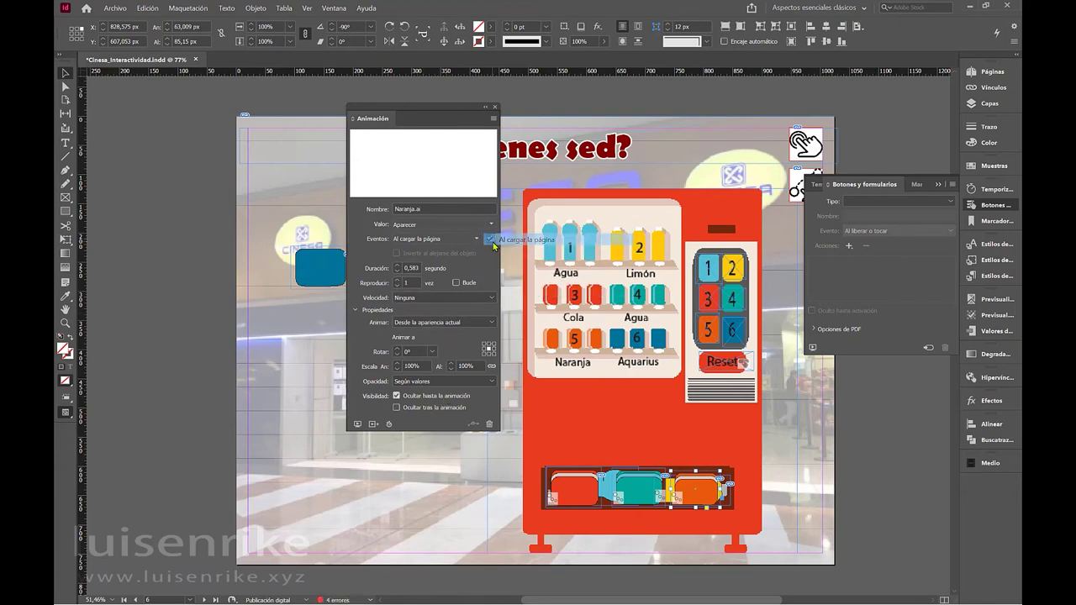
click(477, 239)
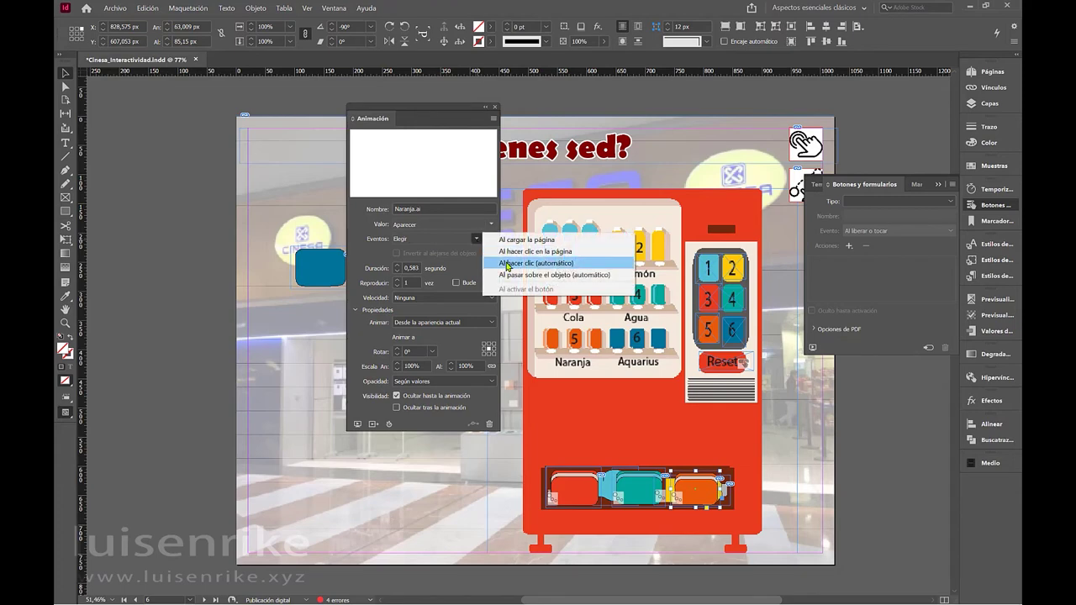
click(506, 264)
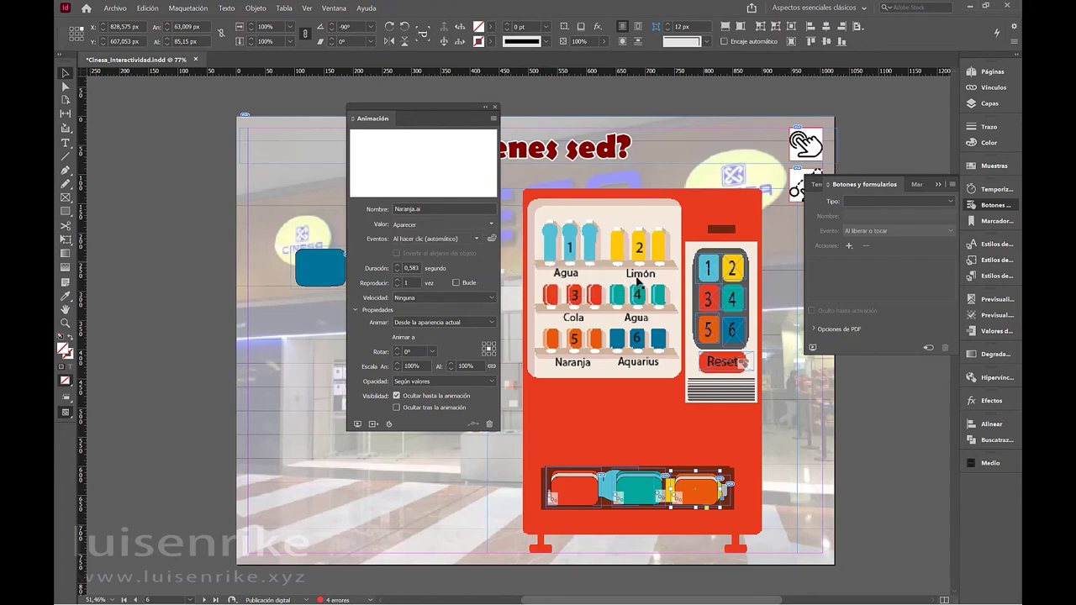
Add an Animación action that plays Naranja.ai to the key 5 button
click(707, 340)
click(849, 245)
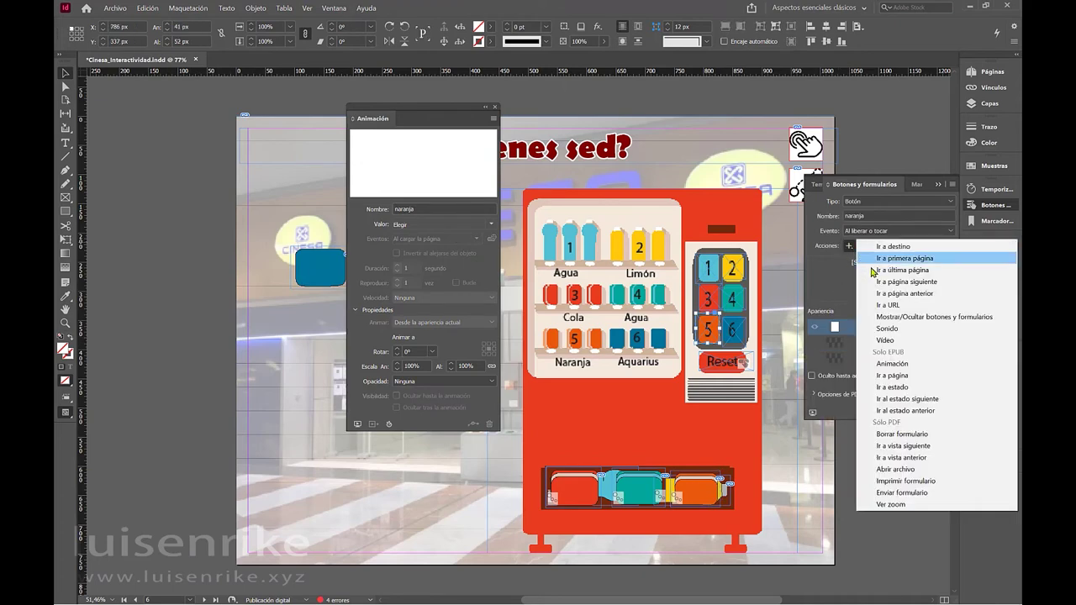
click(912, 364)
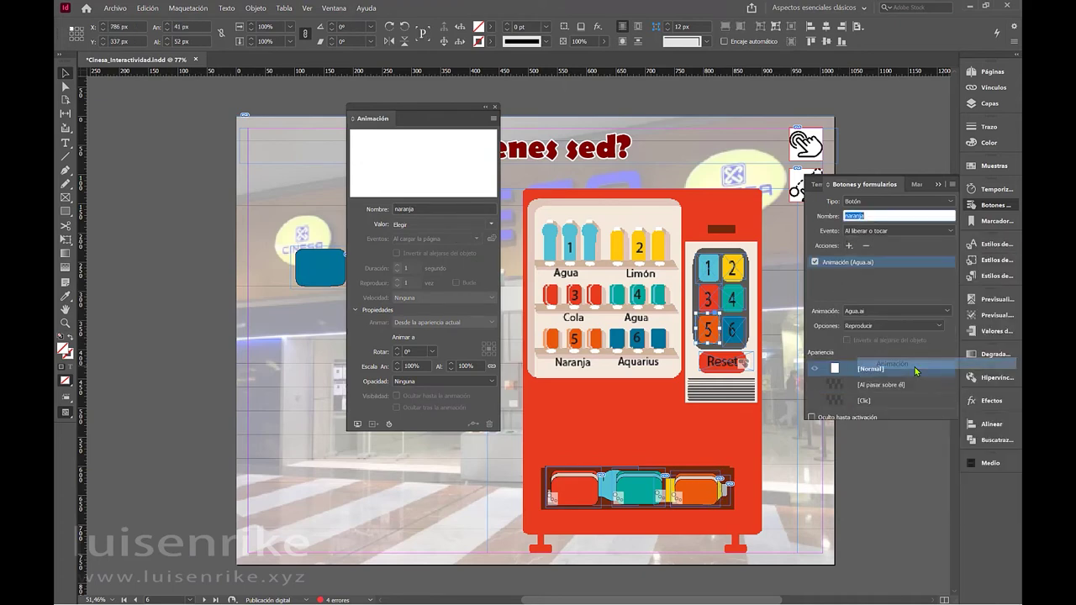
click(875, 326)
click(874, 326)
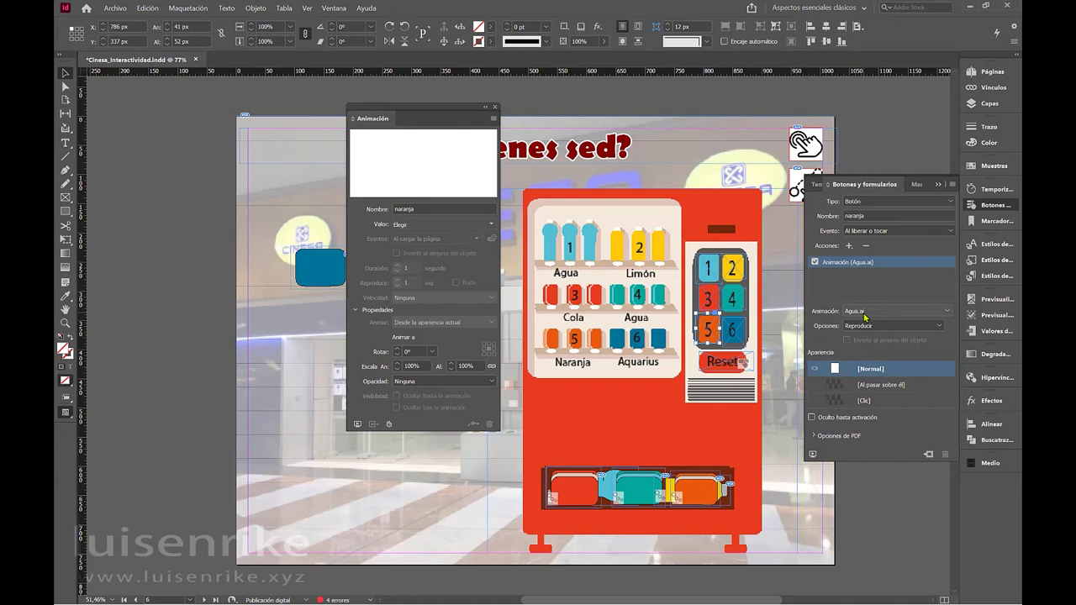
click(864, 315)
click(891, 373)
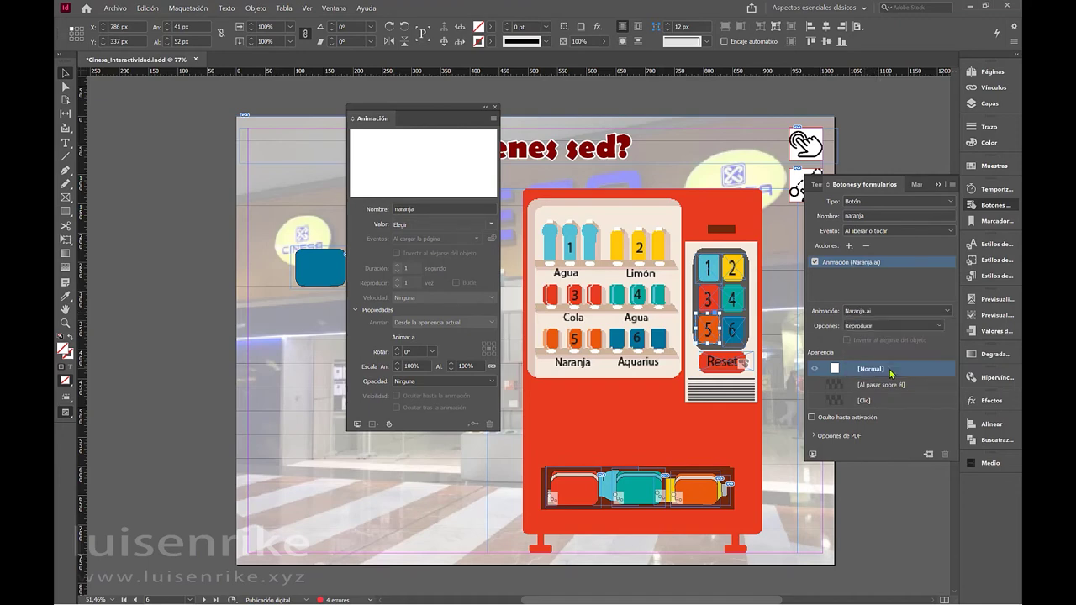
Move the blue can over the teal can in the dispensing tray and scale it down to about 63 × 82 px
click(317, 281)
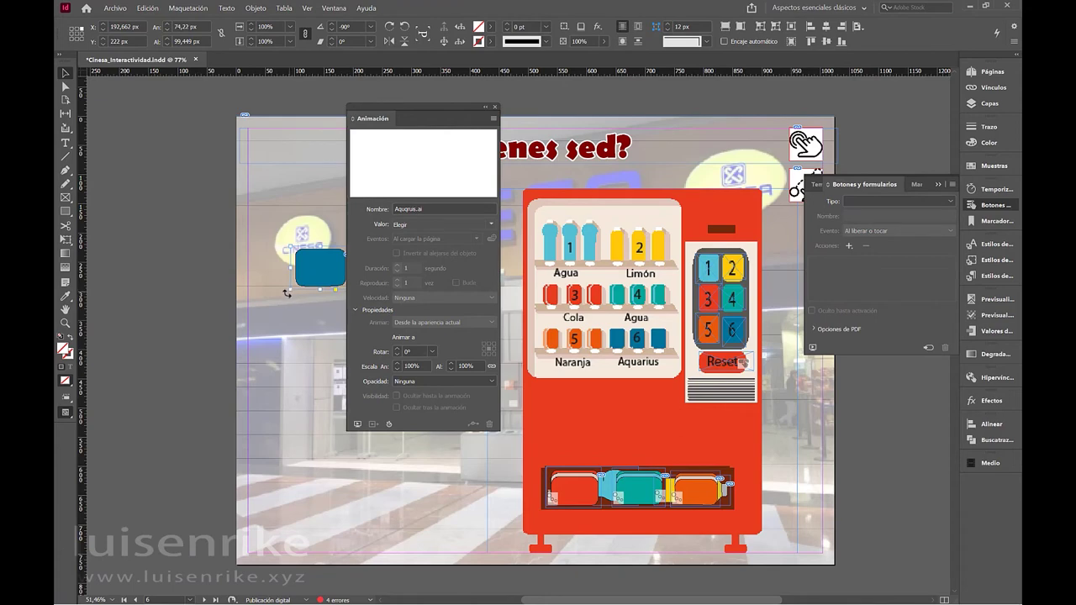
drag(303, 279, 628, 500)
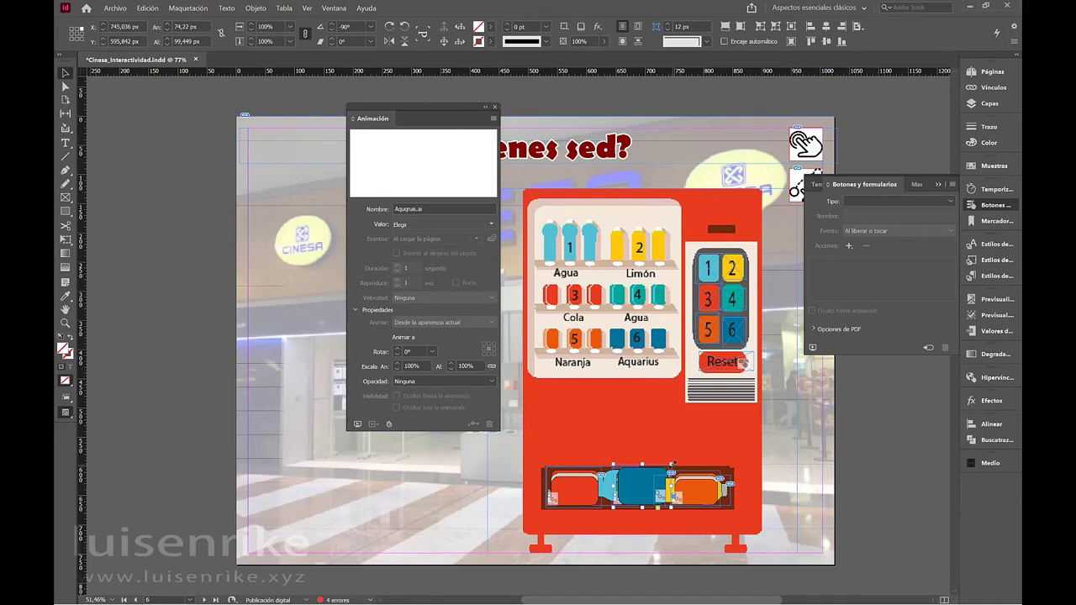
click(671, 463)
Give the blue can the Aparecer animation, hidden until animated, with Al hacer clic (automático) replacing its Al cargar la página event
click(491, 225)
click(510, 241)
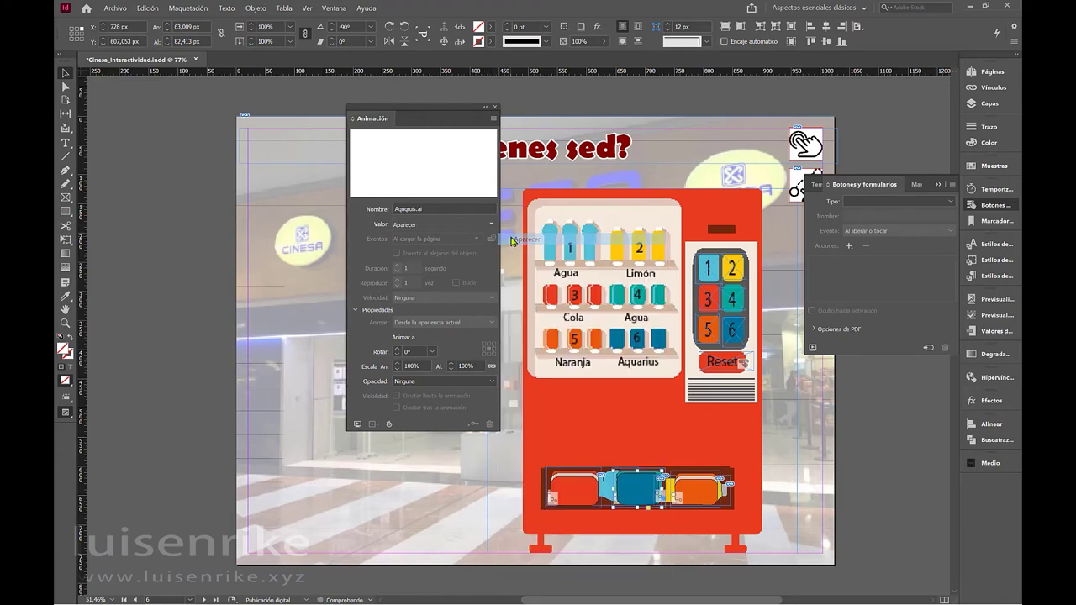
click(397, 395)
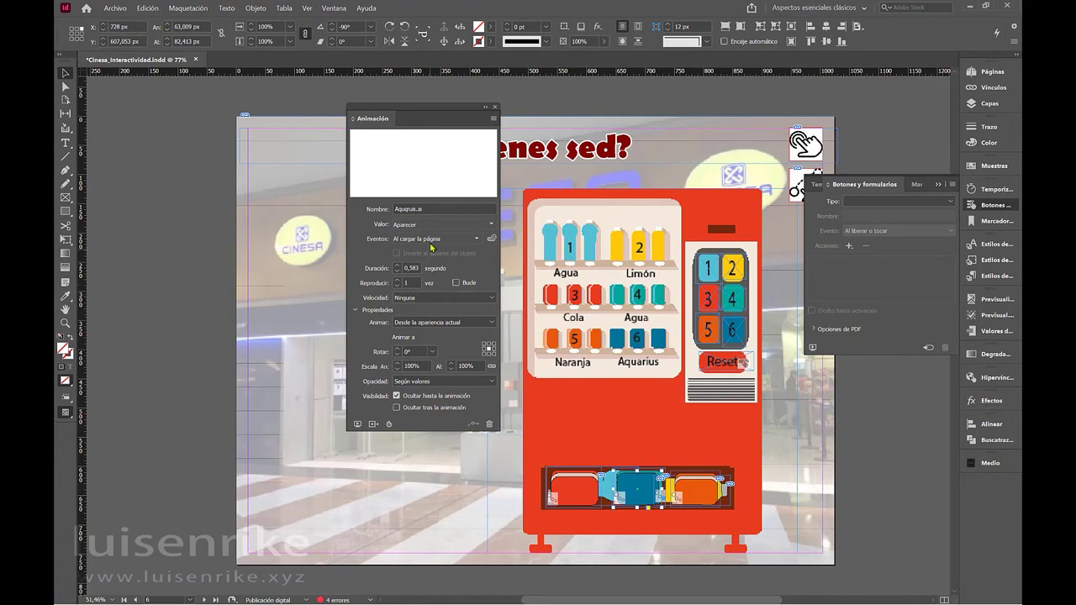
click(476, 240)
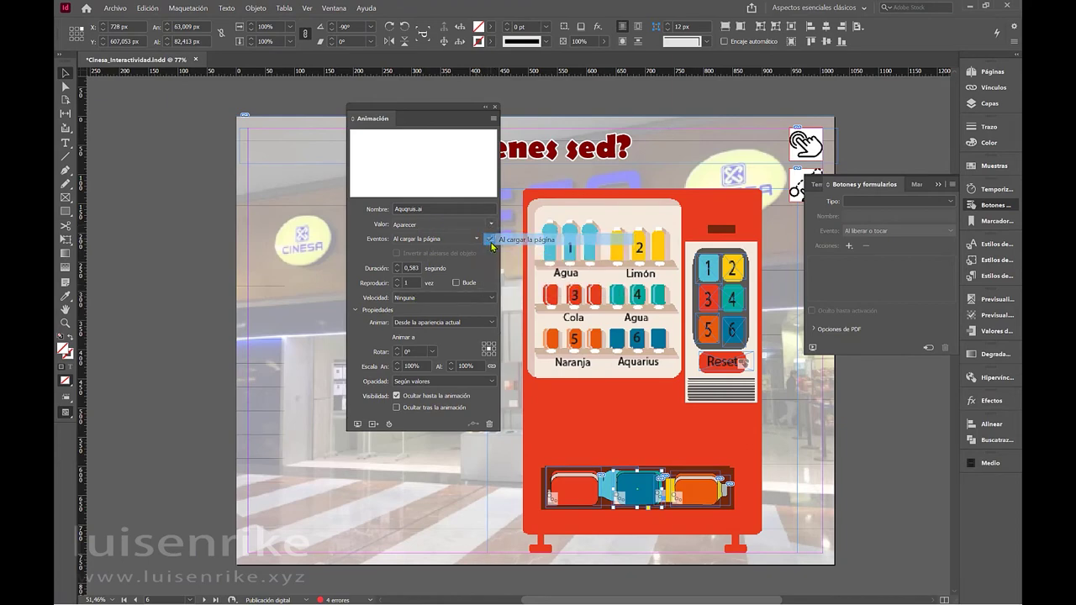
click(492, 242)
click(479, 242)
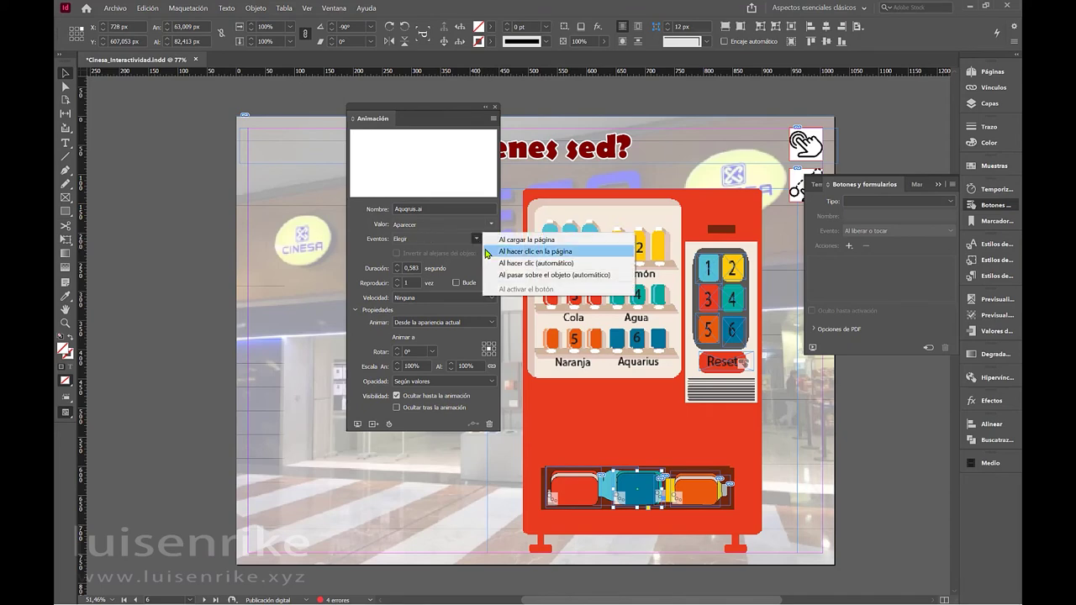
click(496, 263)
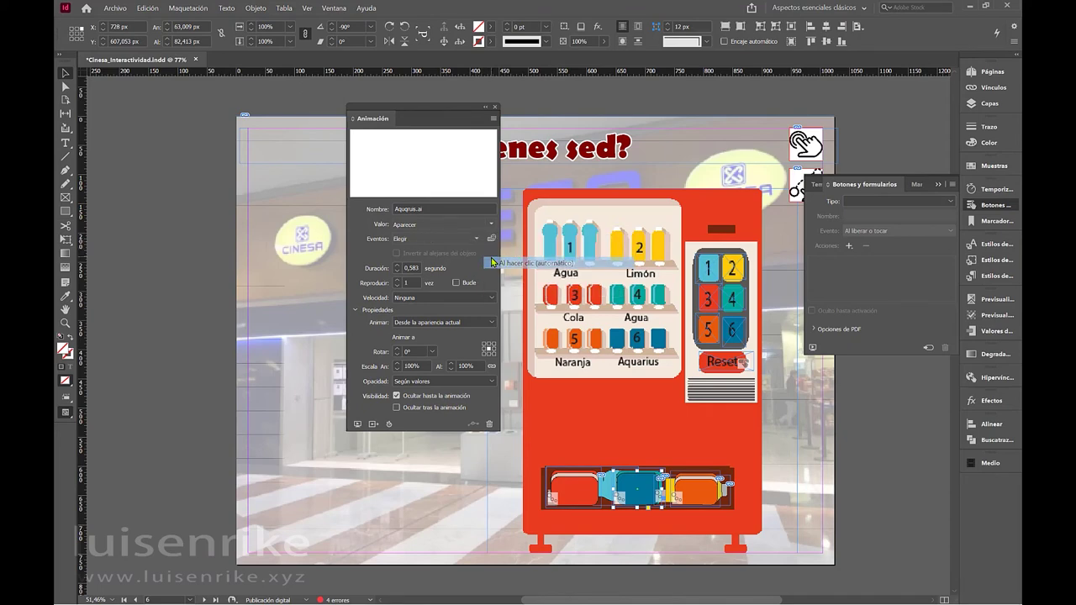
Add an Animación action that plays Aquqruis.ai to the key 6 button
click(734, 331)
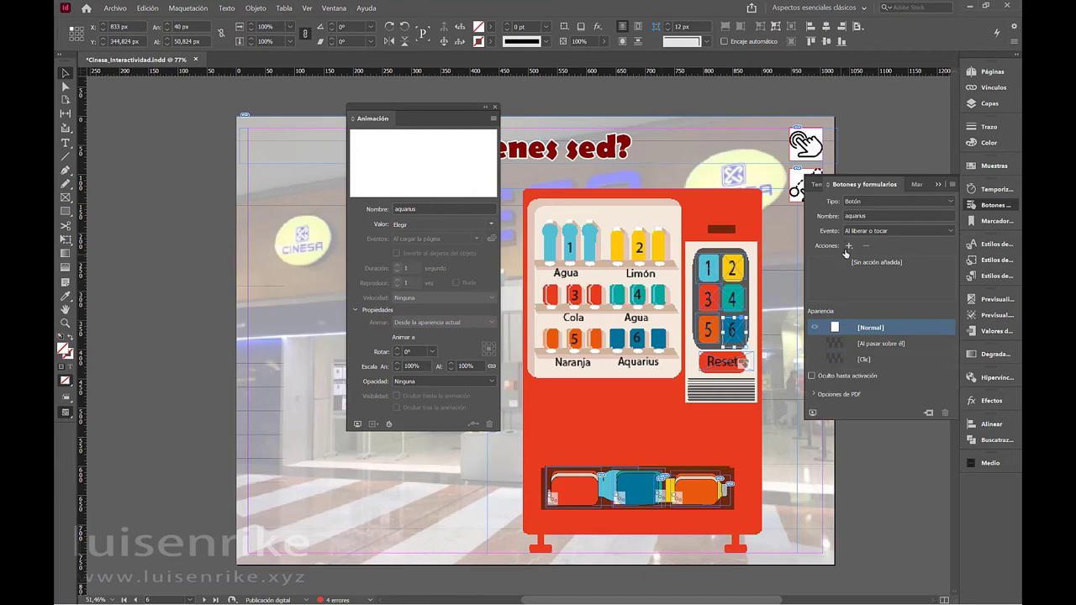
click(848, 245)
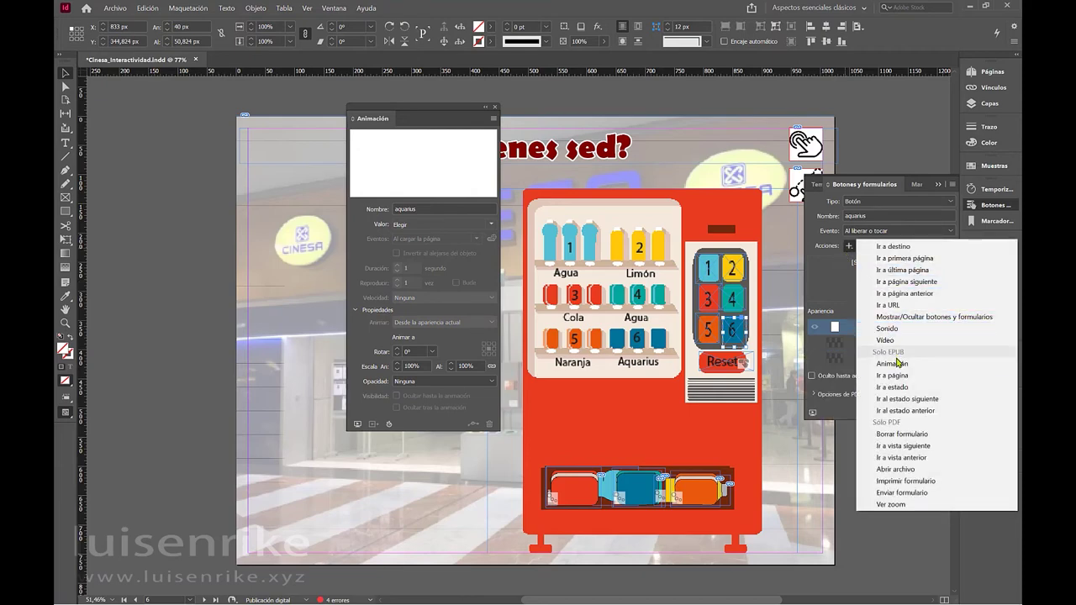
click(890, 363)
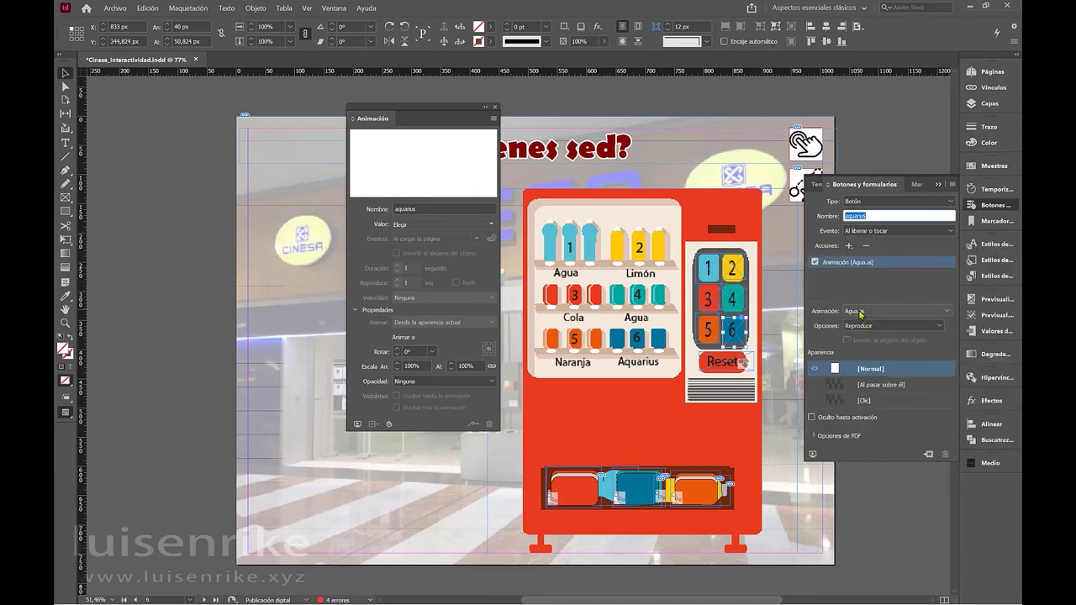
click(866, 311)
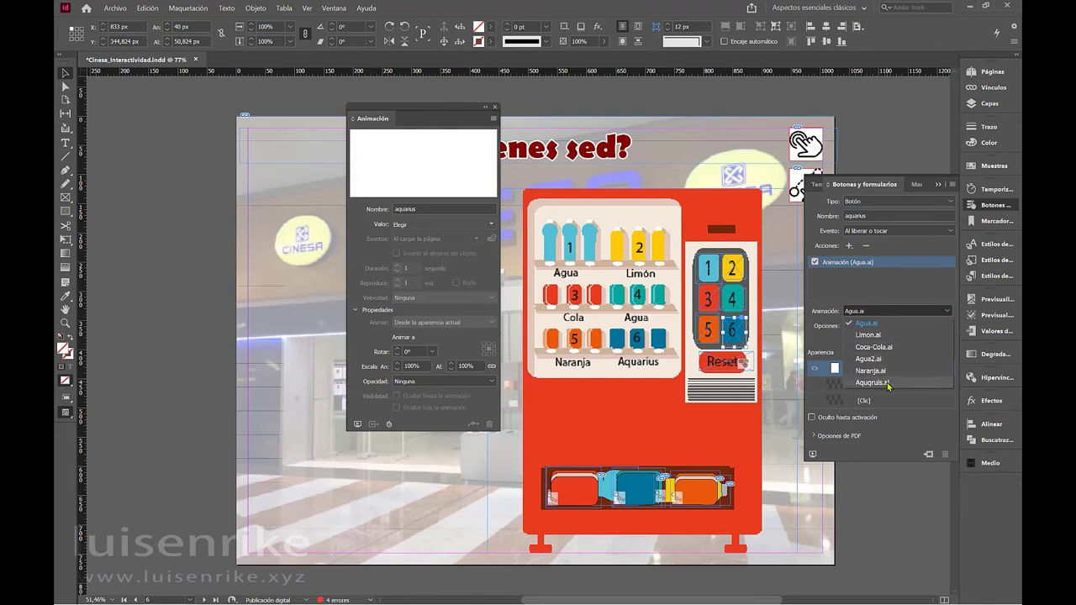
click(869, 382)
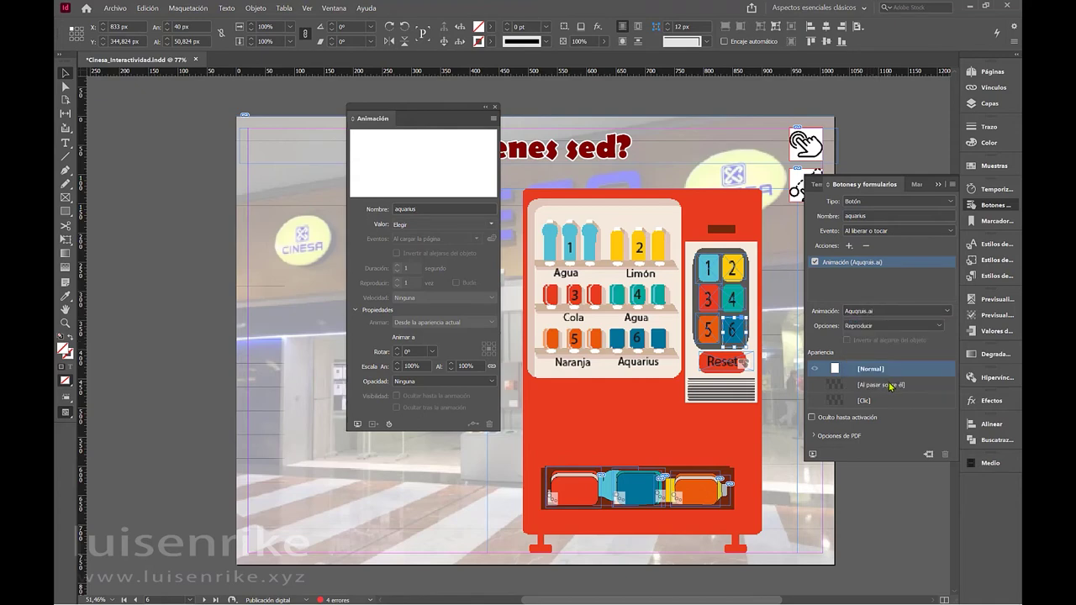
click(845, 185)
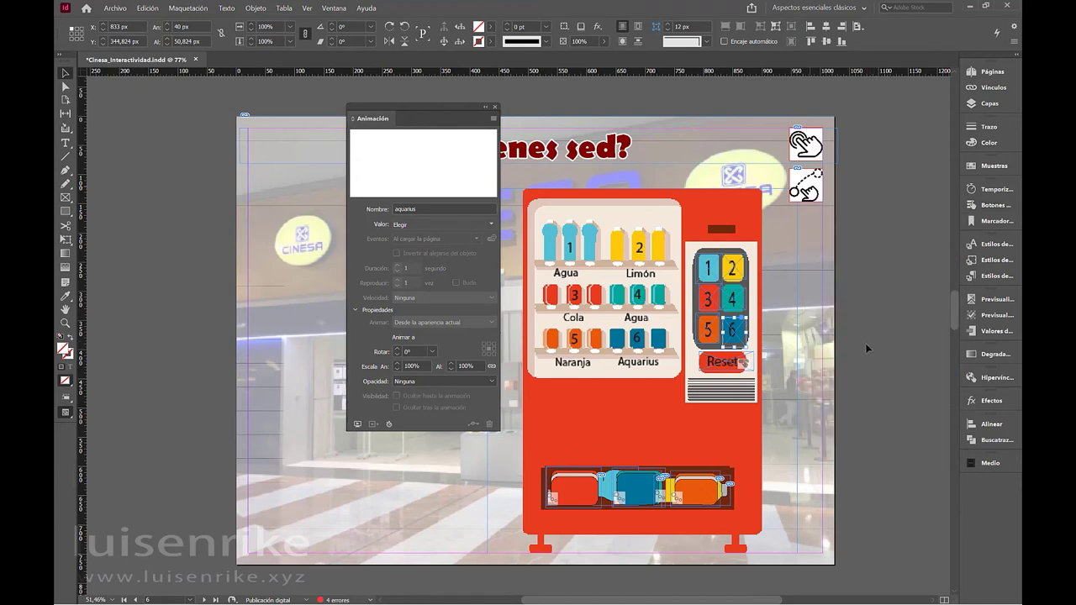
Place the MaquinaExpendedora audio file on the pasteboard beside the vending machine page
click(118, 157)
click(115, 9)
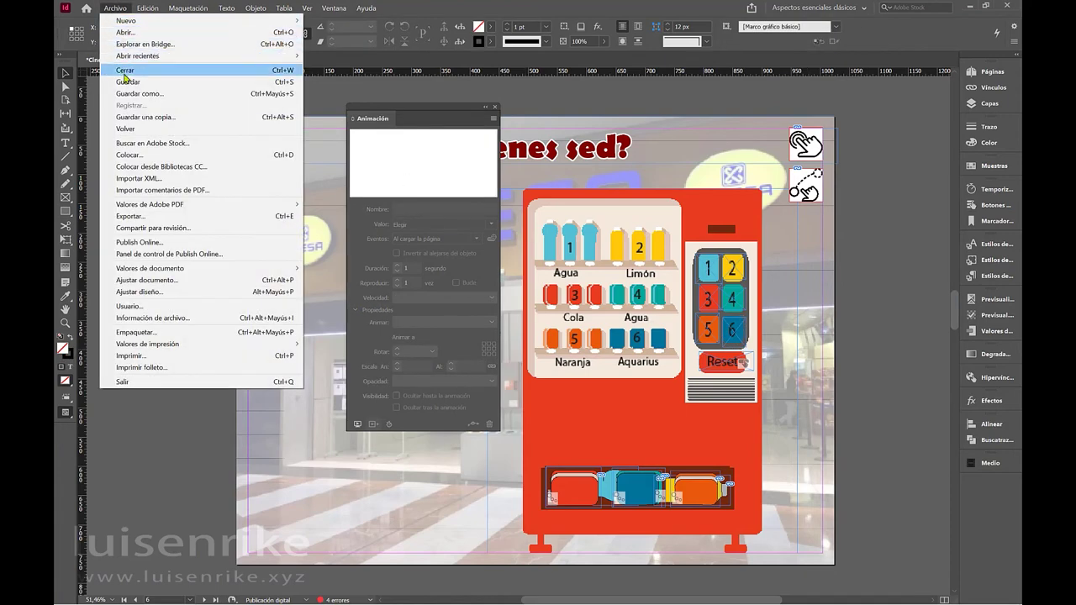
click(160, 157)
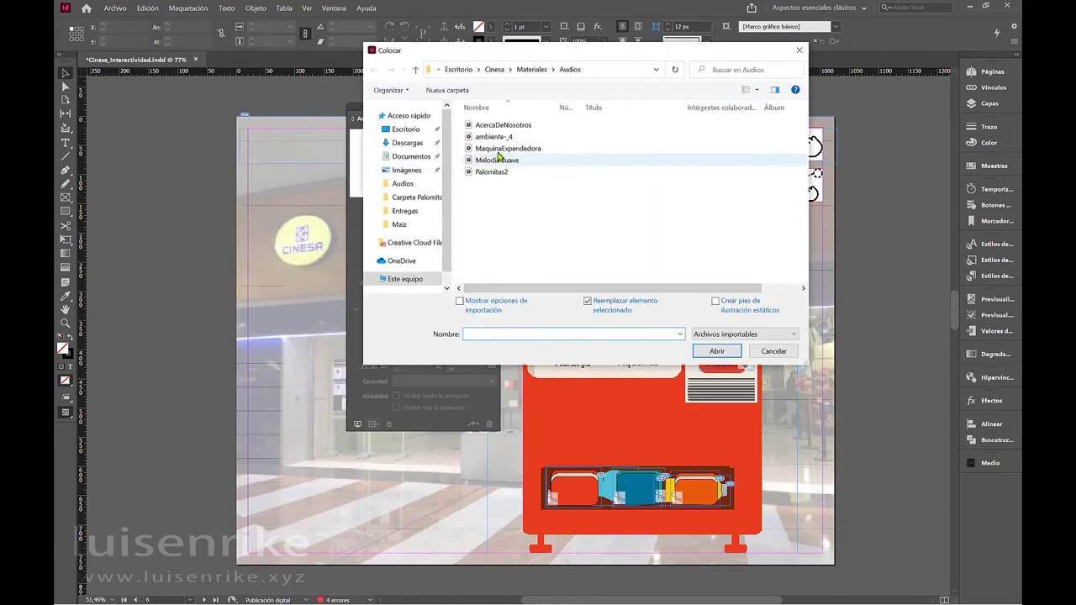
click(535, 151)
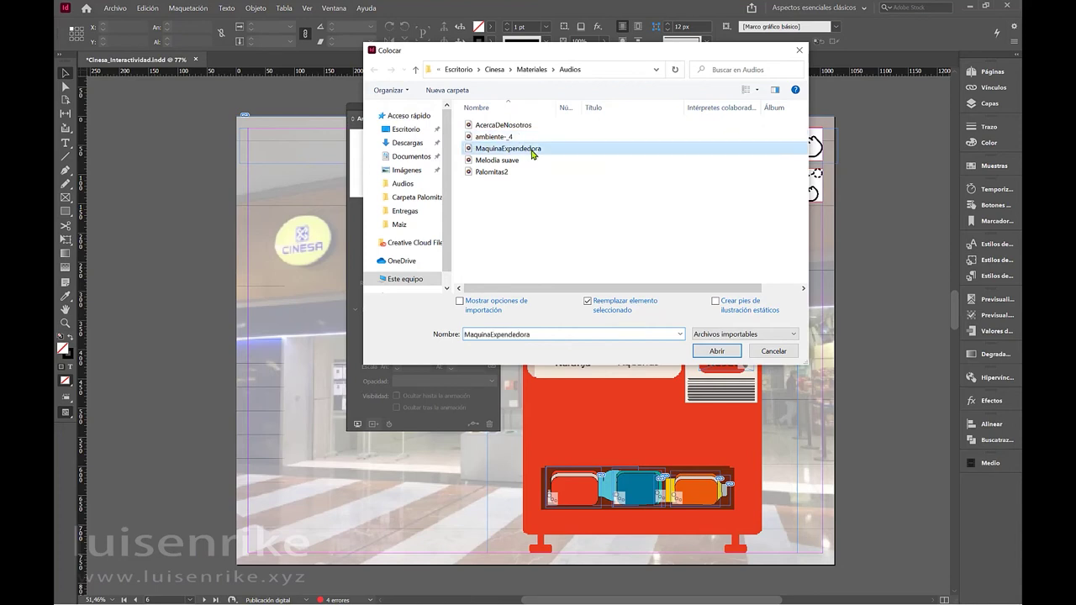
click(719, 352)
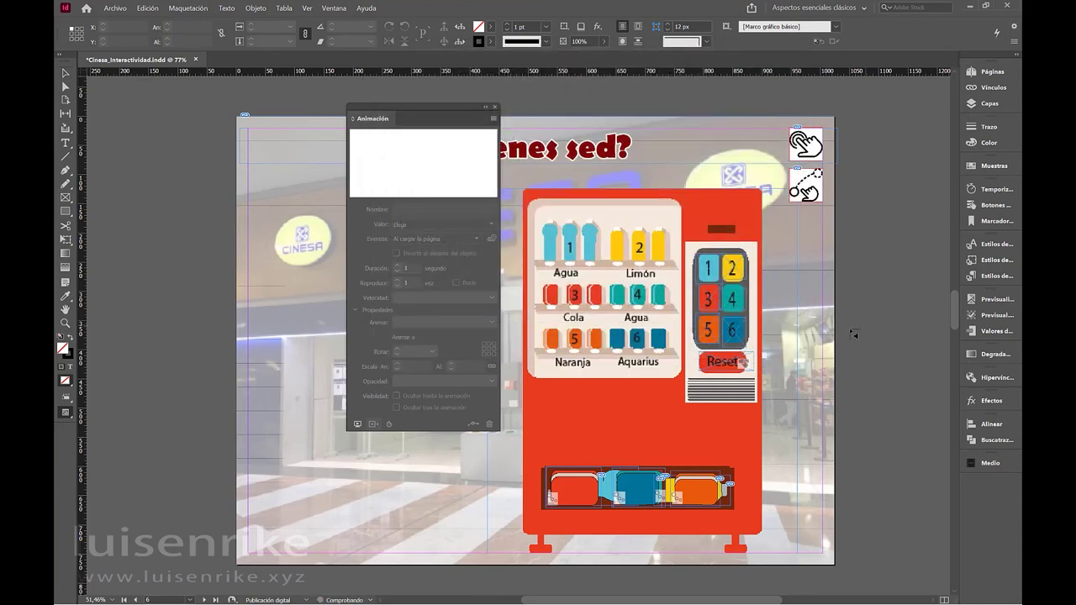
drag(868, 353, 875, 356)
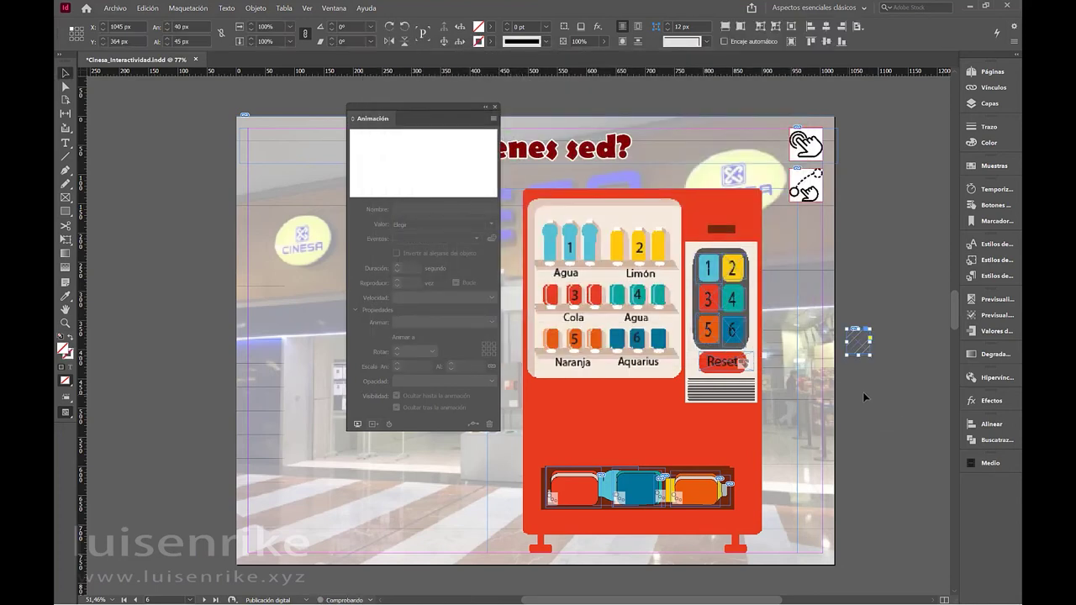
Draw a rectangular frame about 98 × 74 px around the placed audio clip and group the two
click(65, 196)
drag(884, 321, 826, 365)
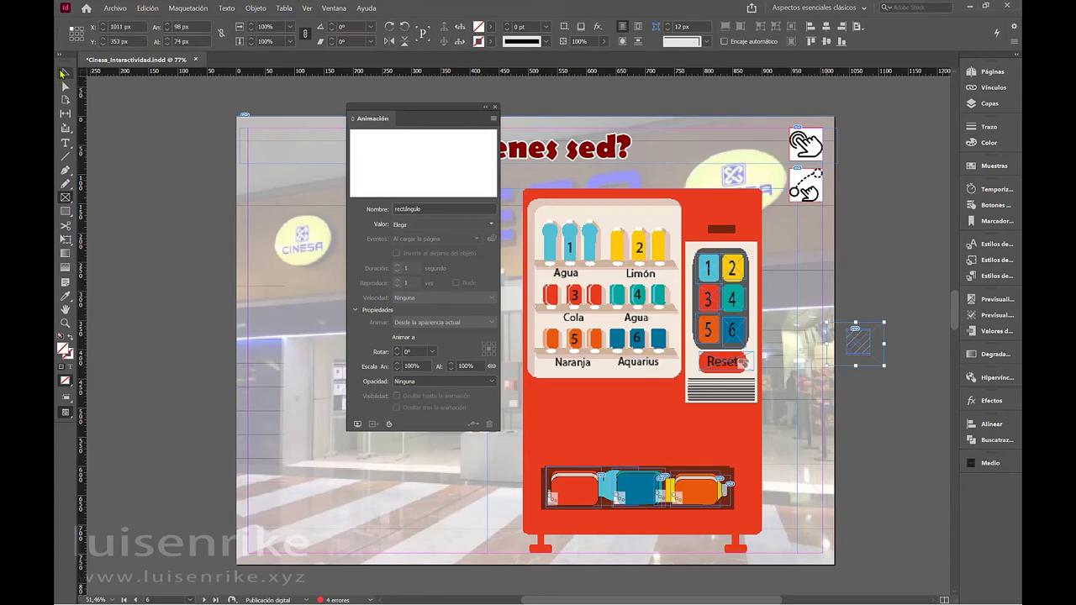
click(66, 73)
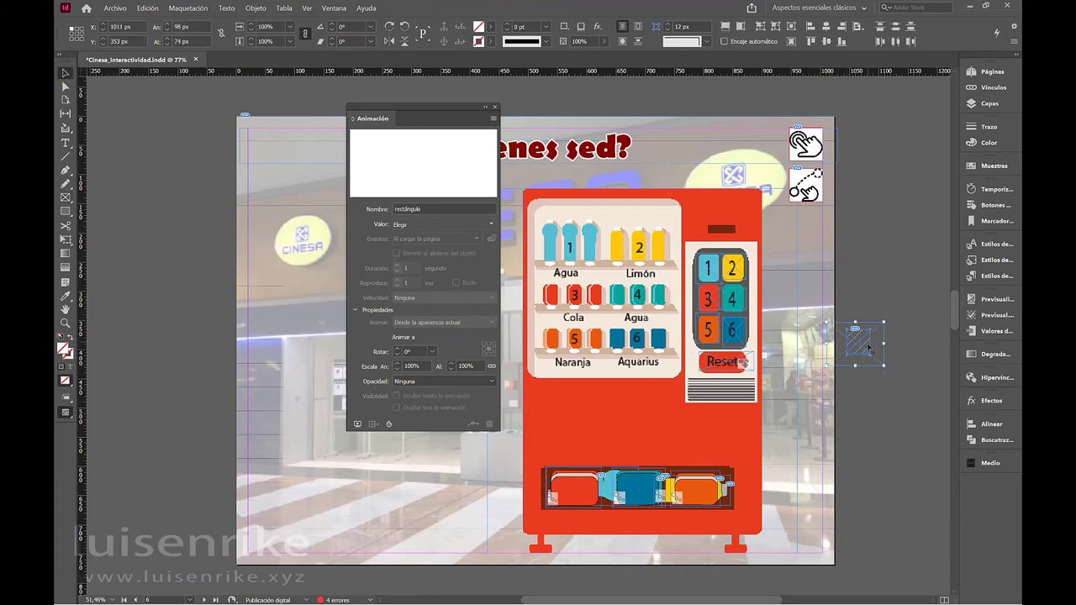
key(ctrl+g)
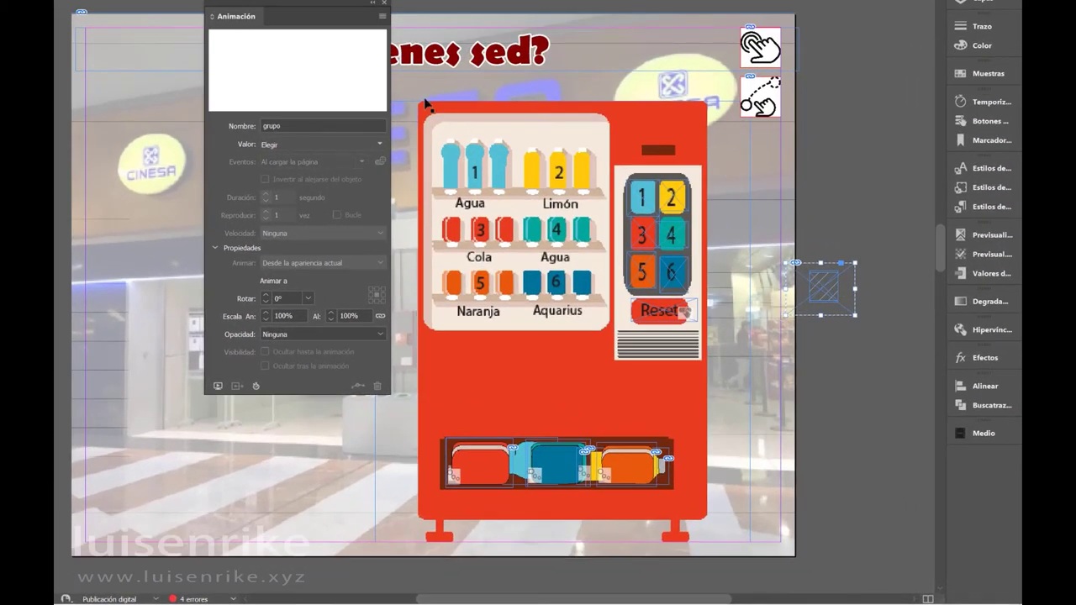
Dock the floating Animación panel and add a Sonido action that plays MaquinaExpendedora.mp3 to the key 1 button
drag(293, 9, 984, 136)
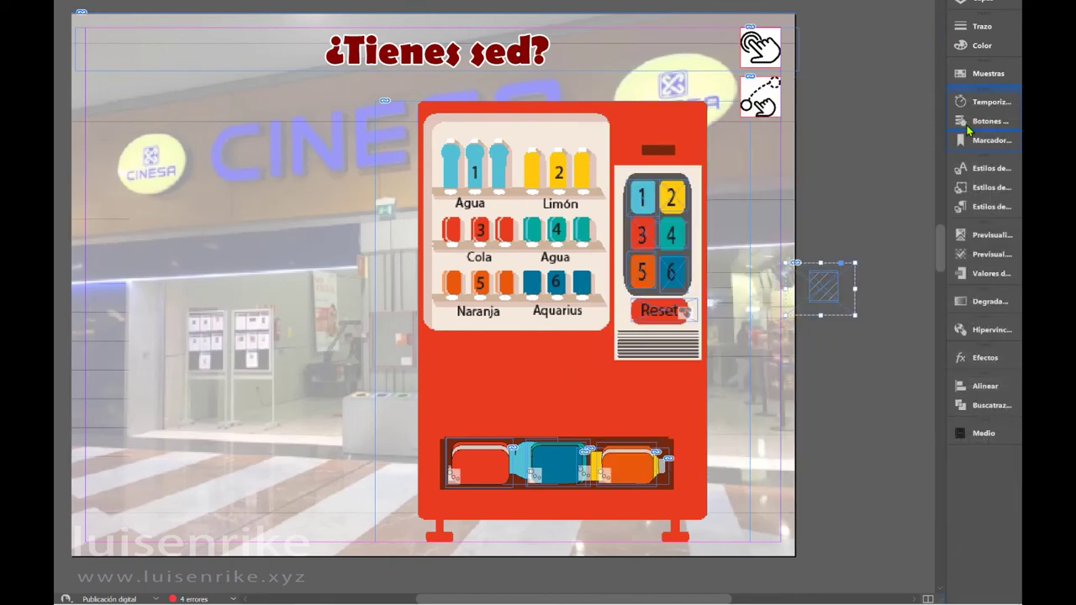
click(983, 121)
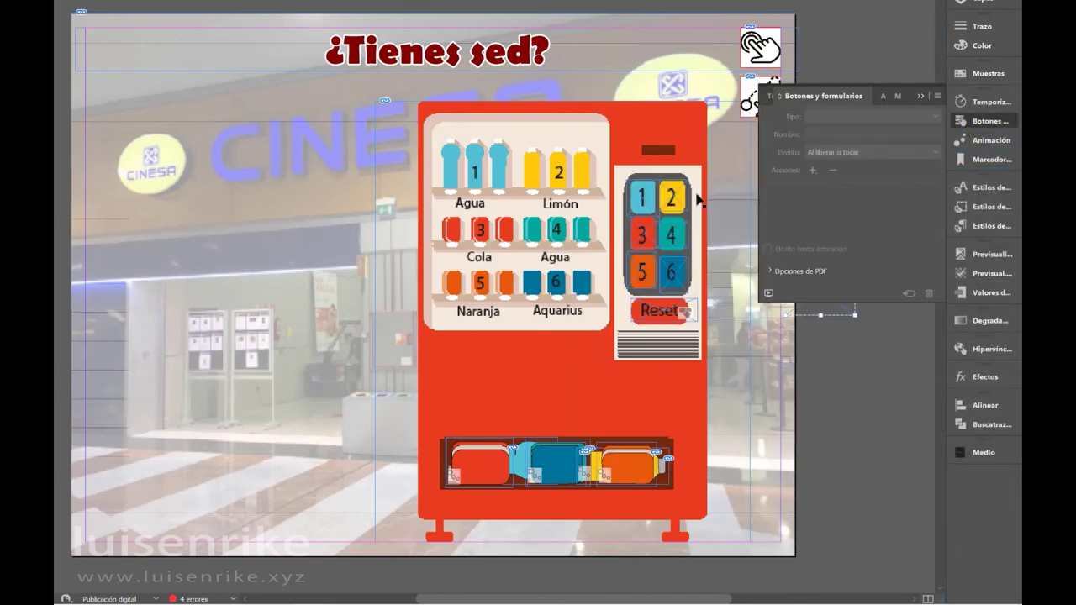
click(641, 203)
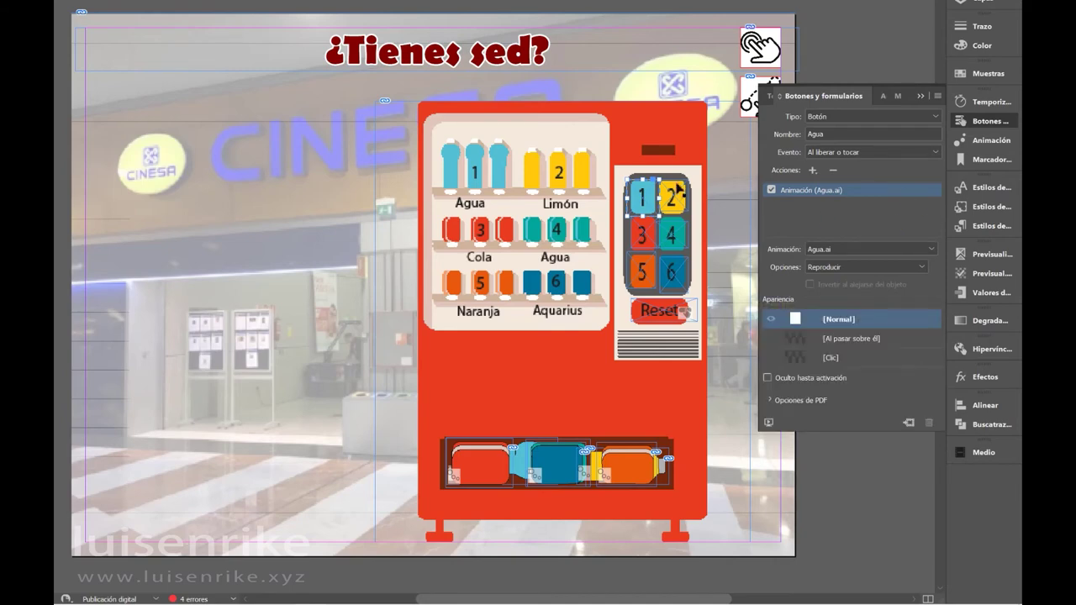
click(812, 169)
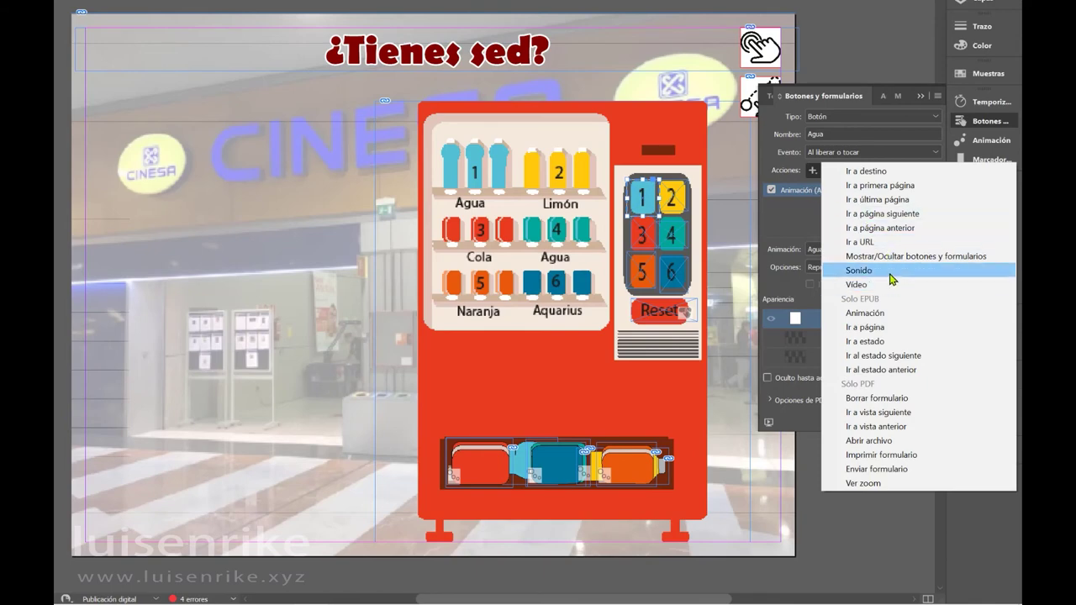
click(859, 270)
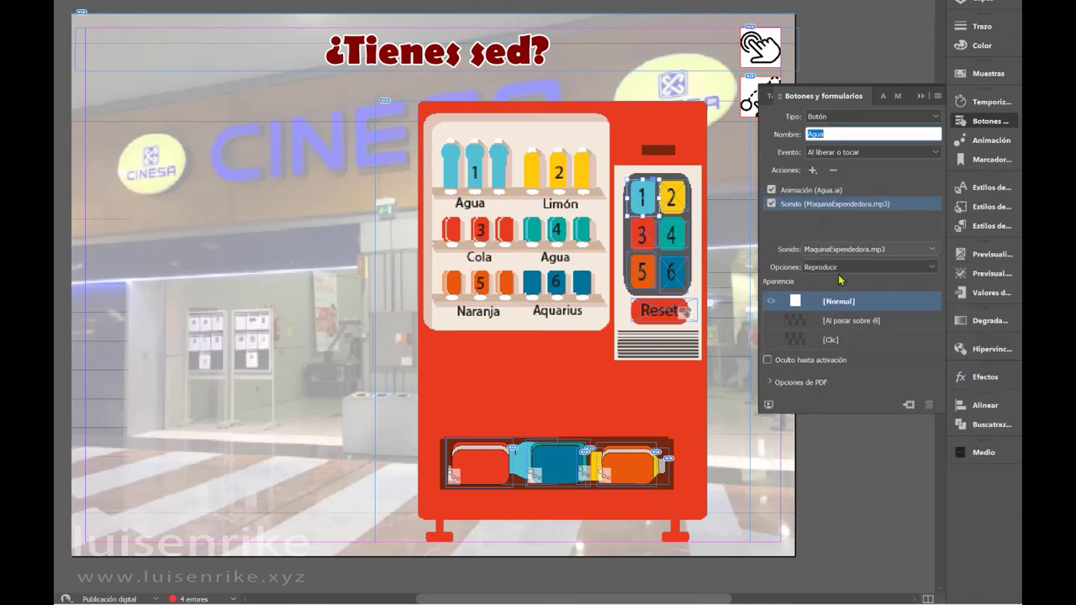
click(677, 197)
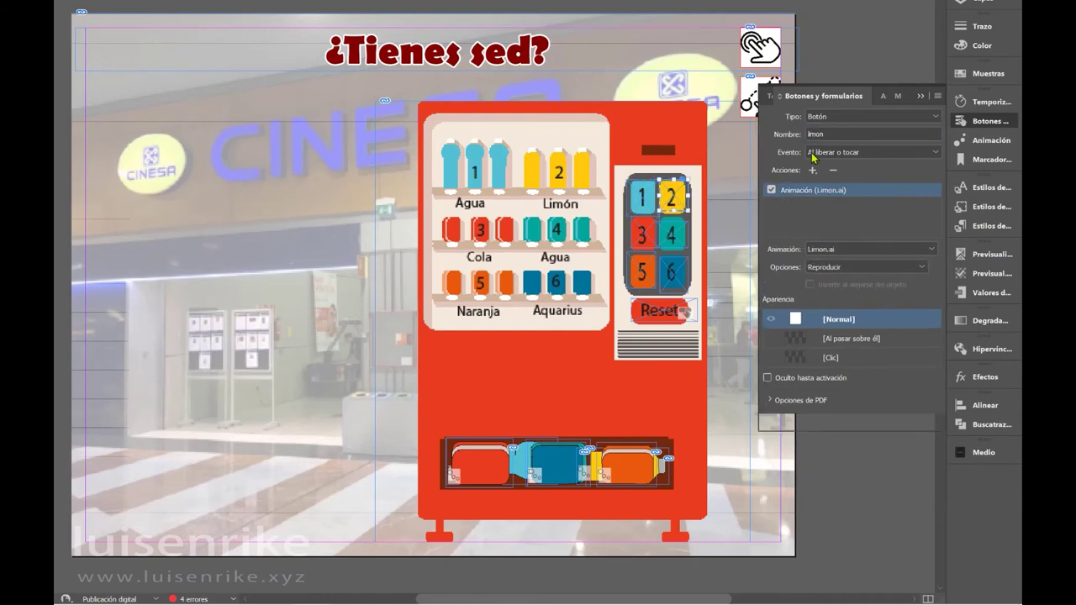
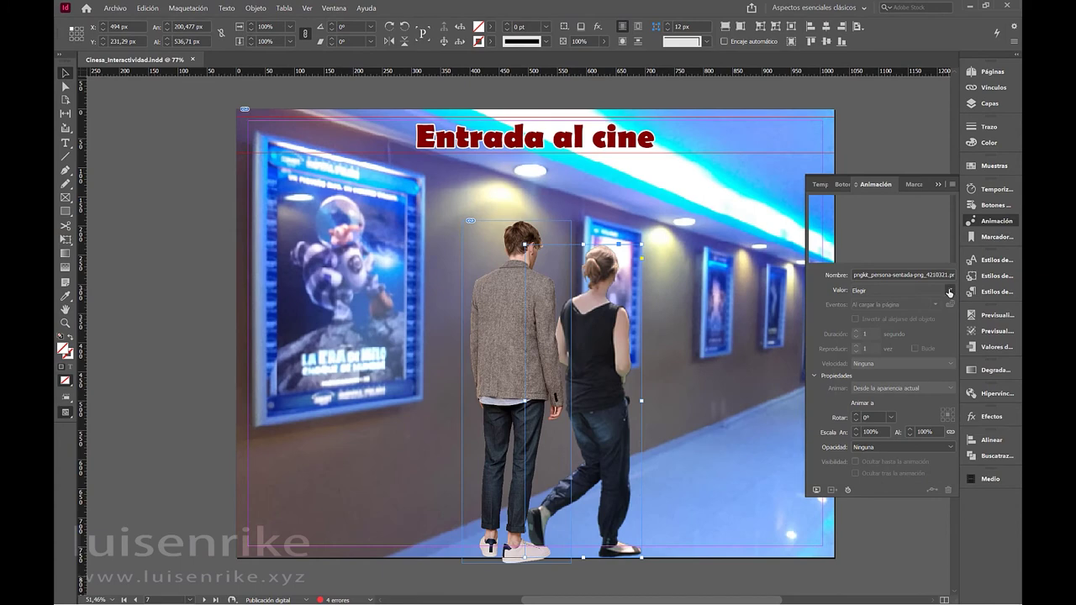
Draw a straight open path about 719 px long from the man's lower legs up the corridor to beyond the page's right edge
click(950, 290)
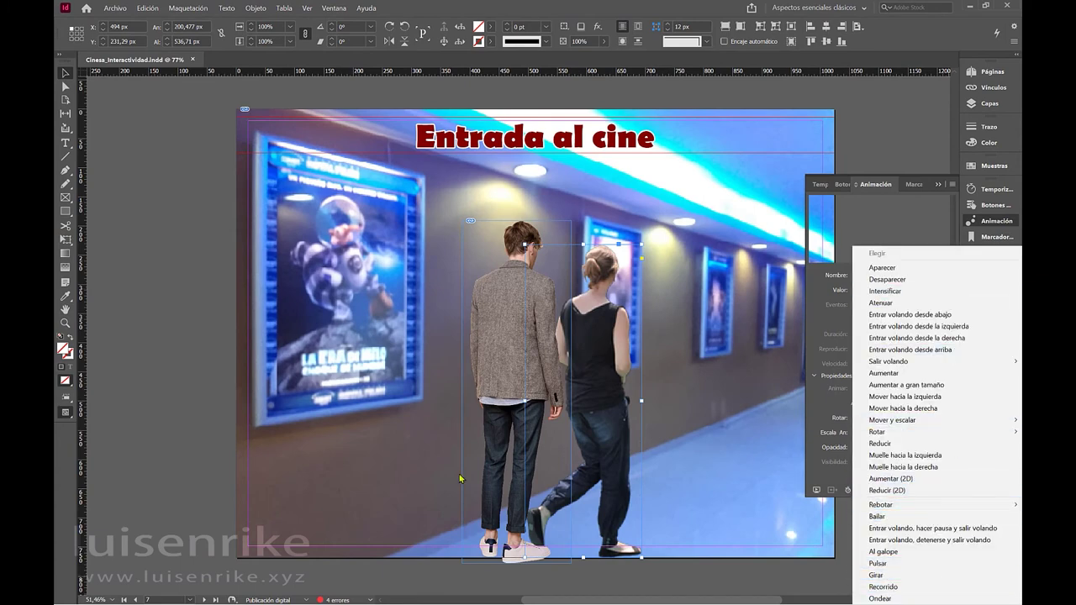
click(172, 459)
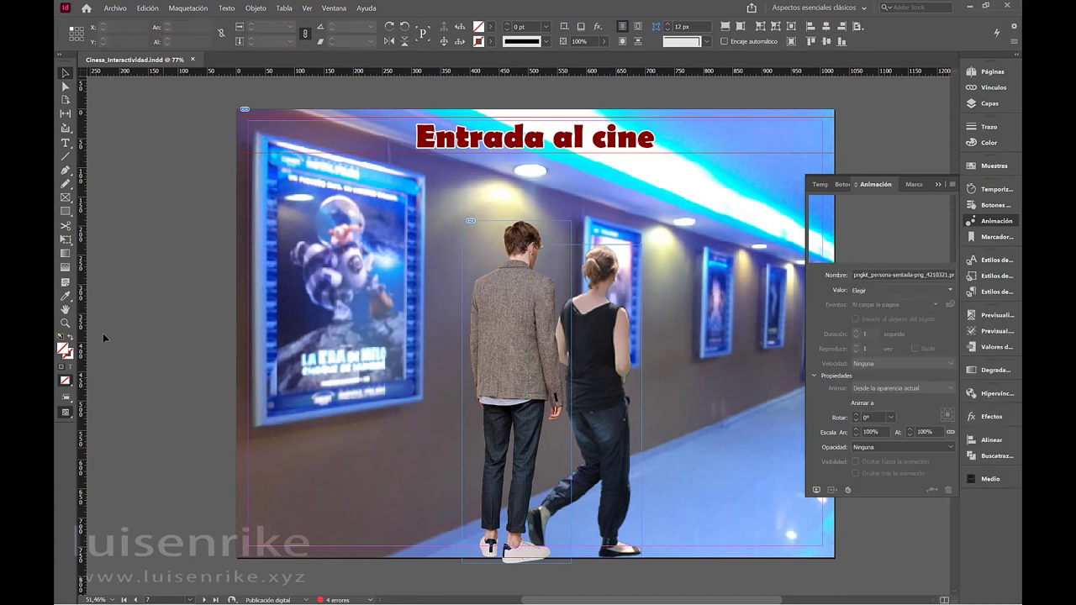
click(65, 170)
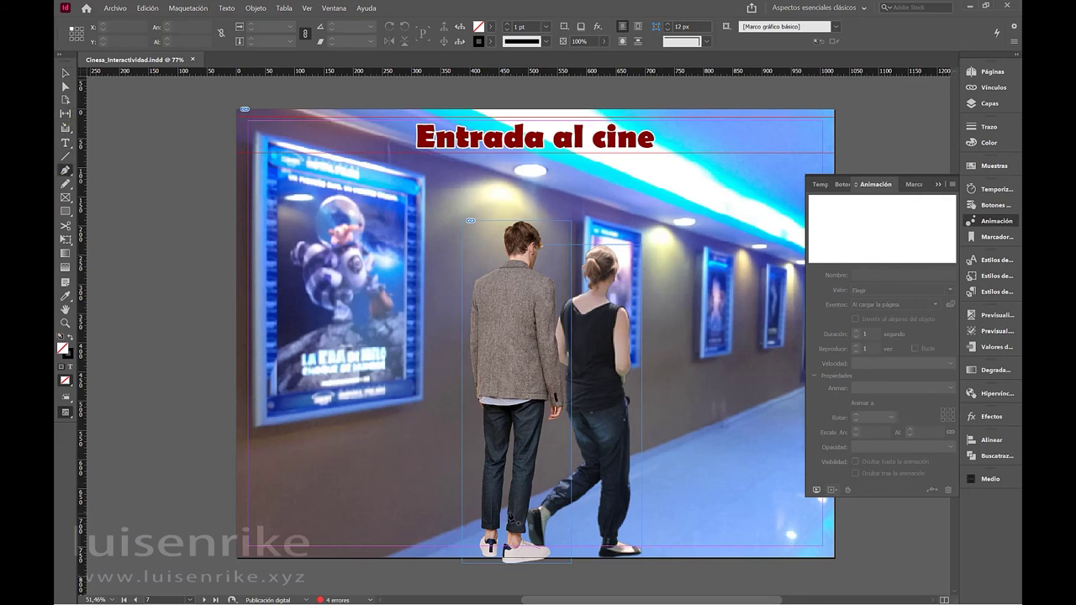
click(874, 186)
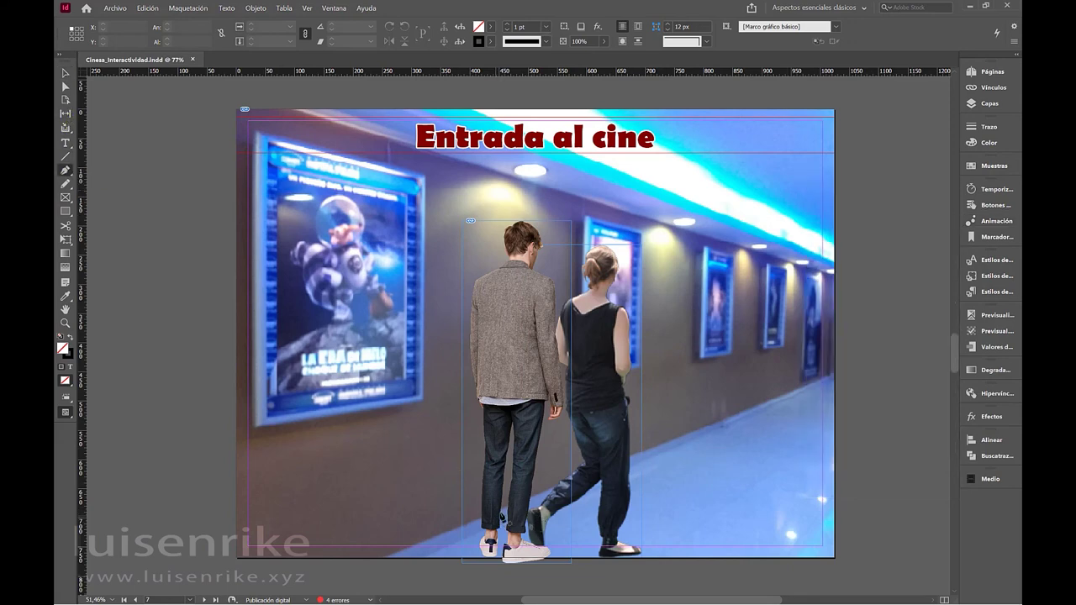
click(893, 357)
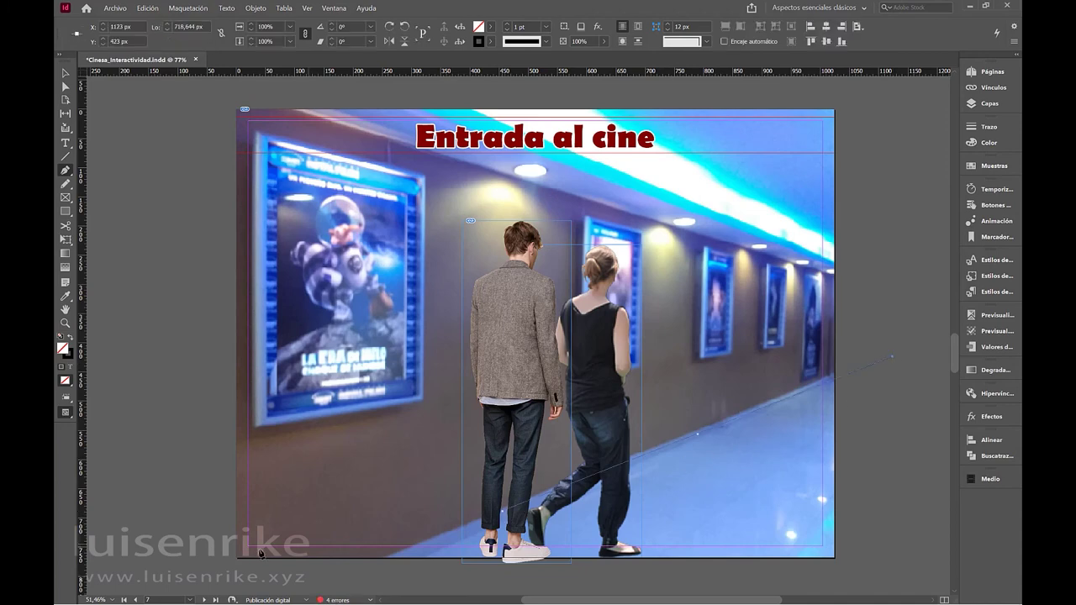
click(65, 73)
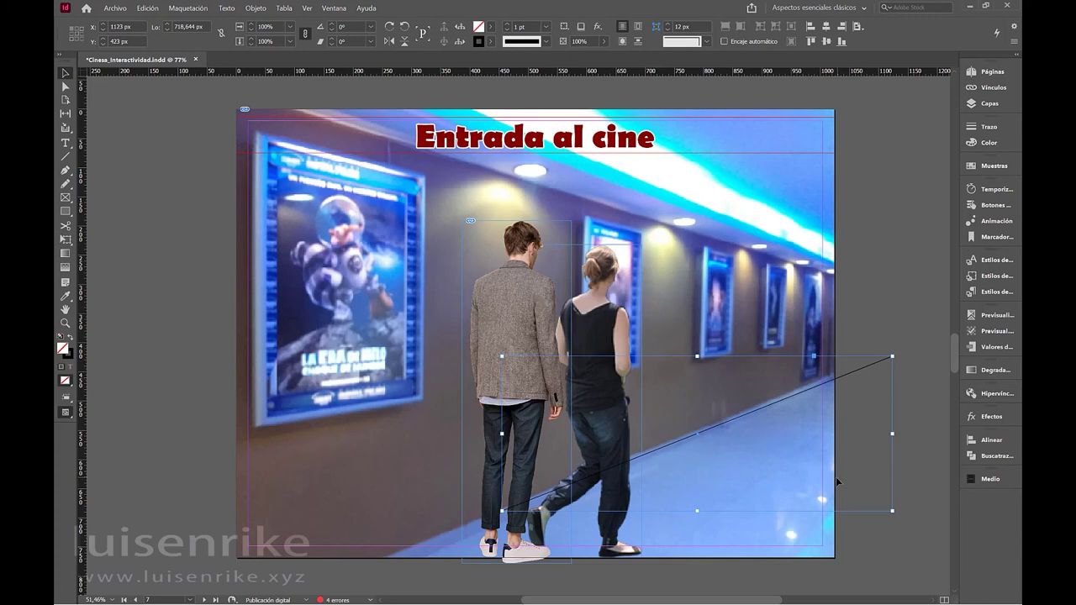
Convert the drawn line into a motion path for the man's image
shift+click(512, 298)
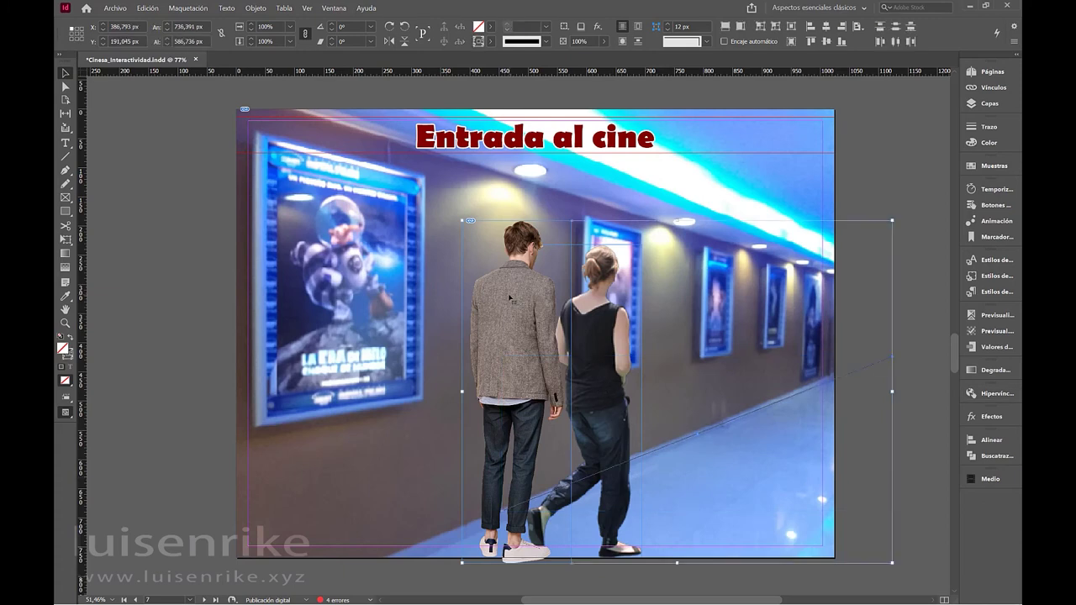
right_click(511, 298)
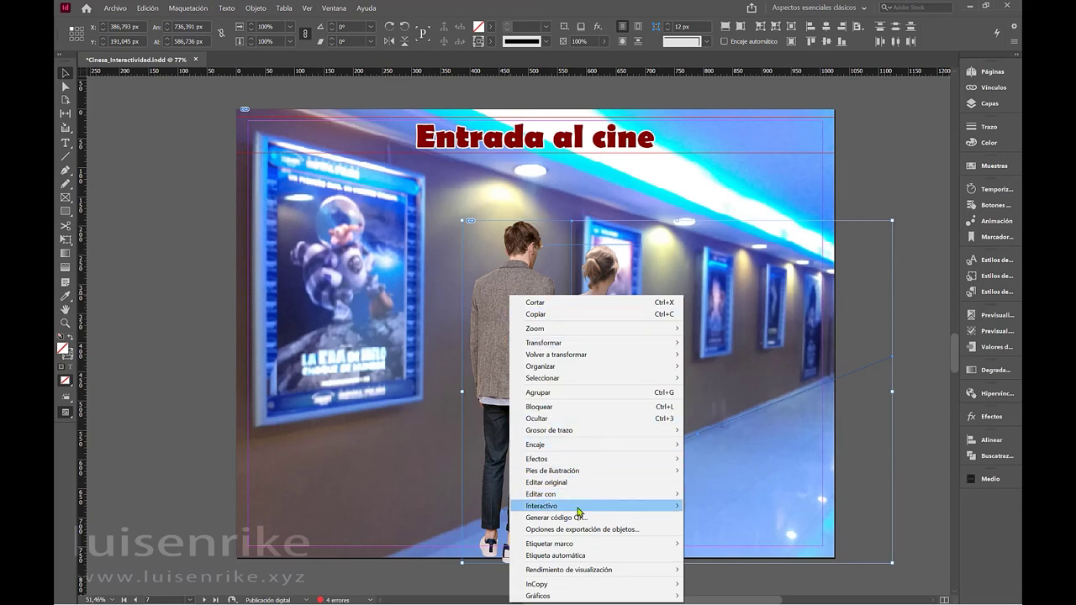
mouse_move(582, 507)
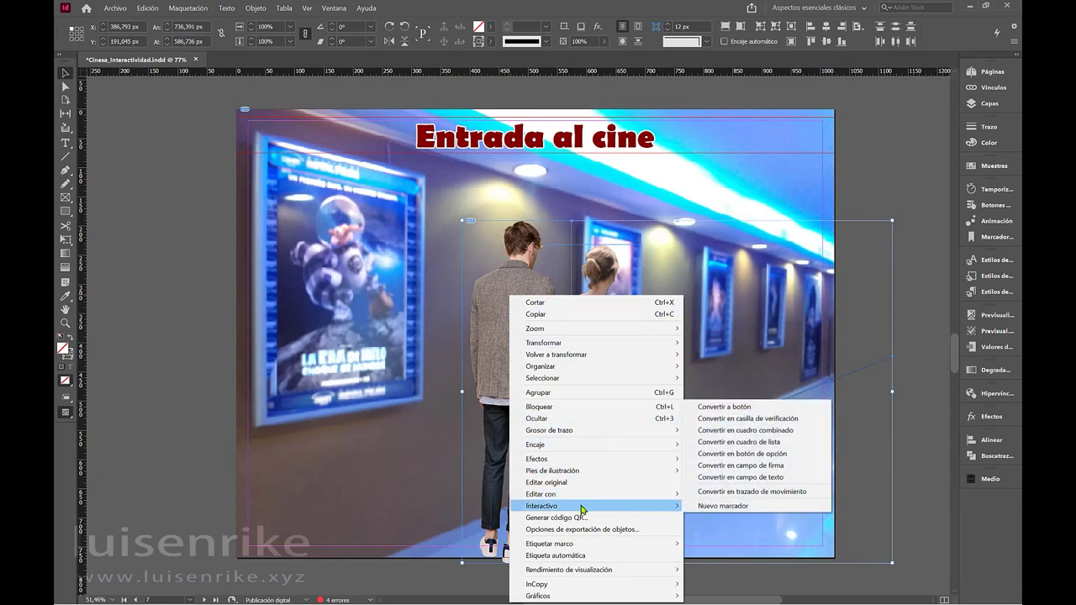
click(728, 497)
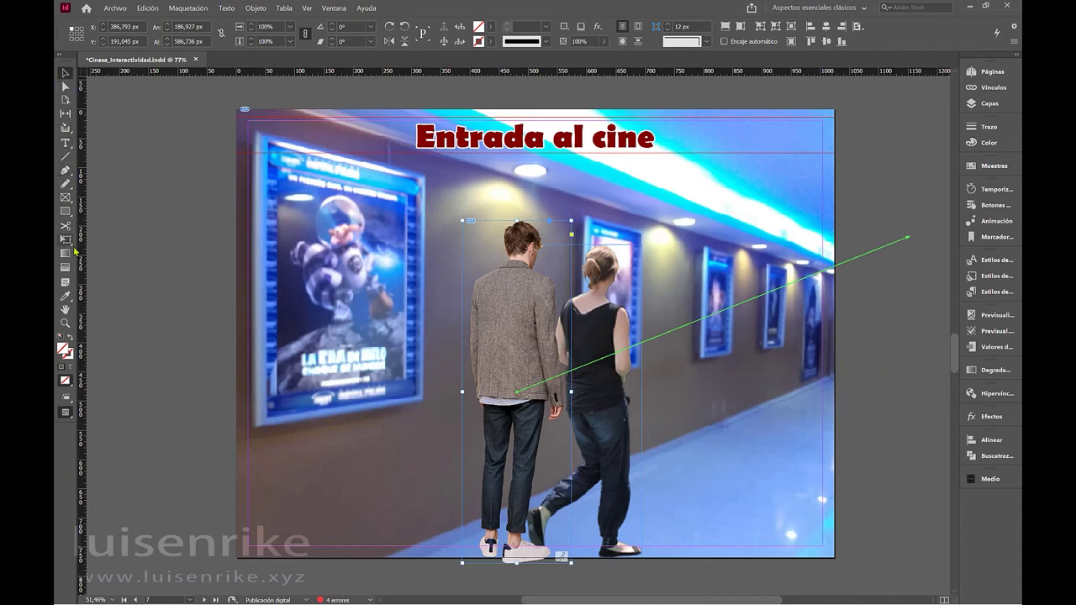
Draw a straight open path about 523 px long from the woman's legs to beyond the page's right edge
click(64, 170)
click(604, 462)
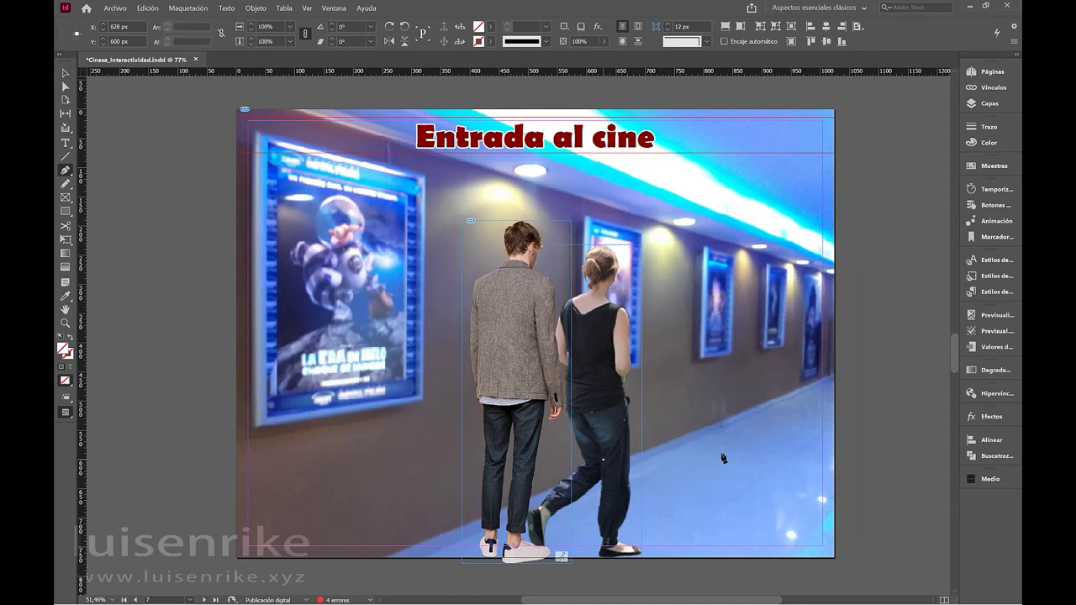
click(906, 423)
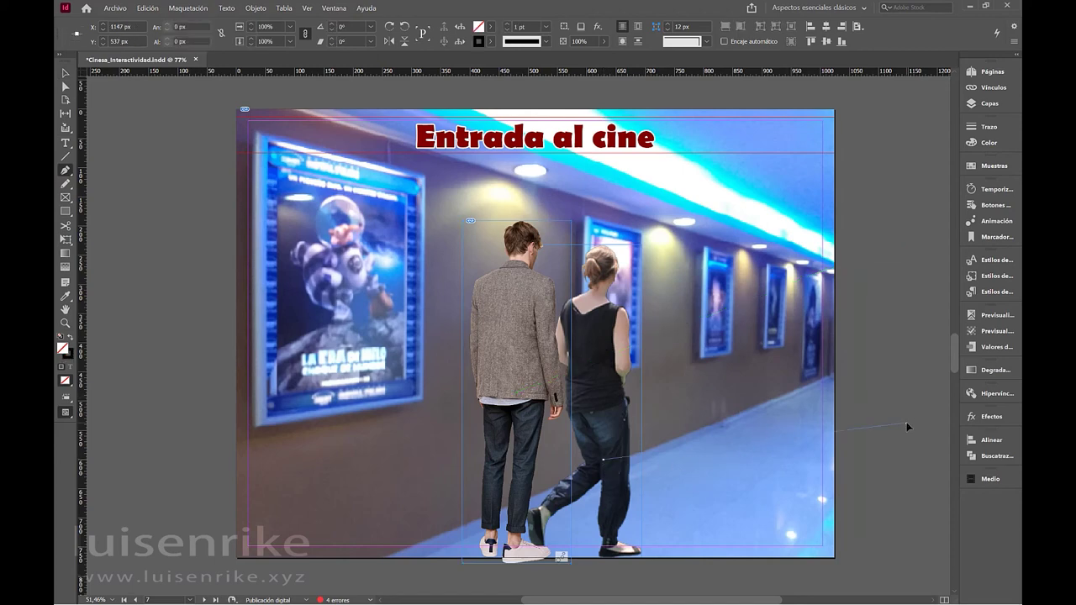
click(66, 74)
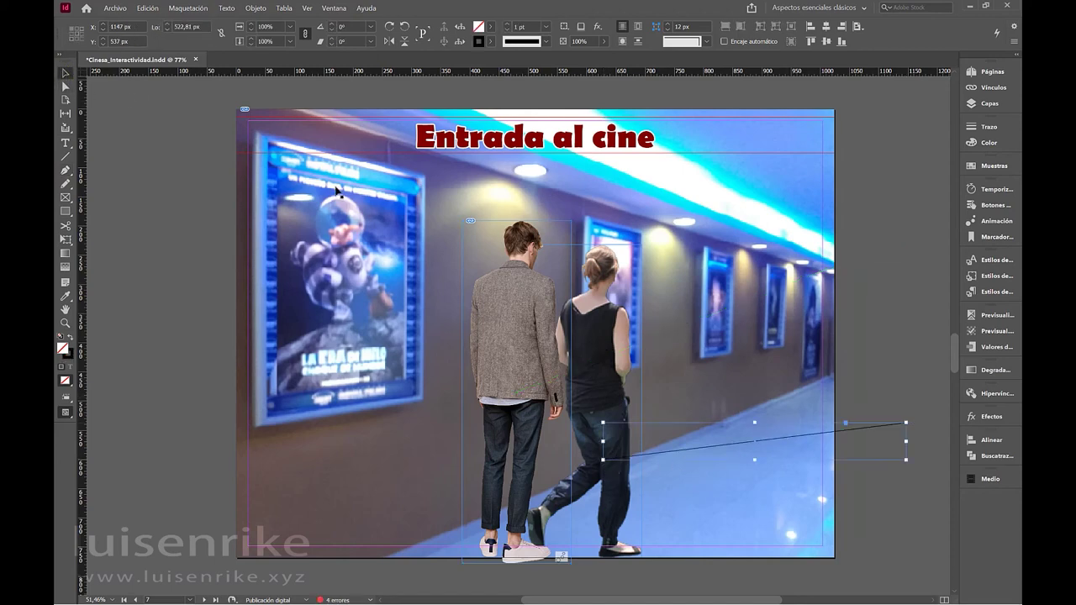
Convert the second line into a motion path for the woman's image and deselect everything
click(603, 346)
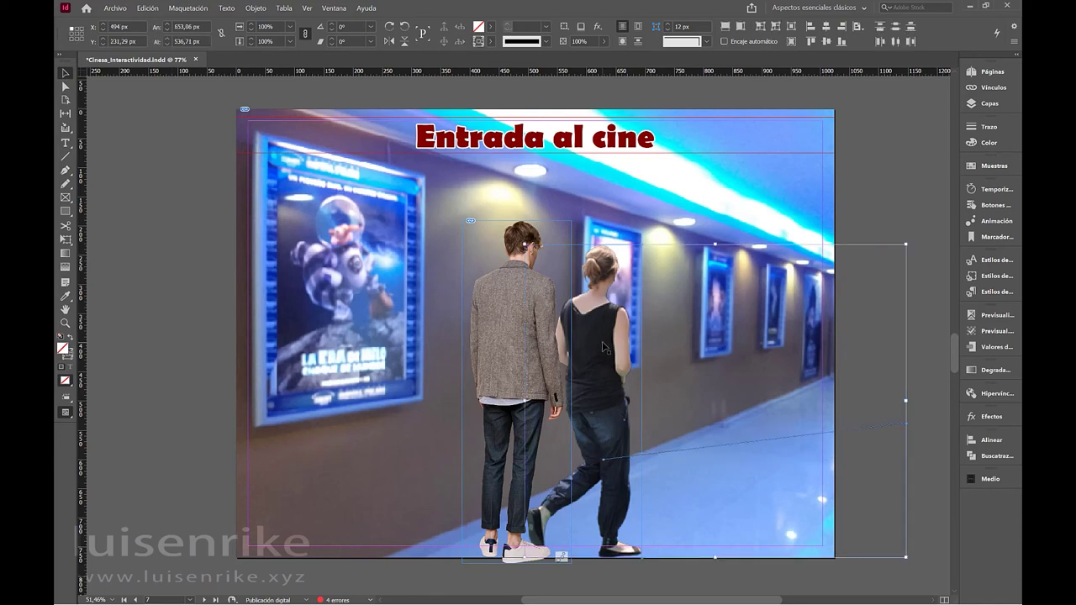
right_click(602, 346)
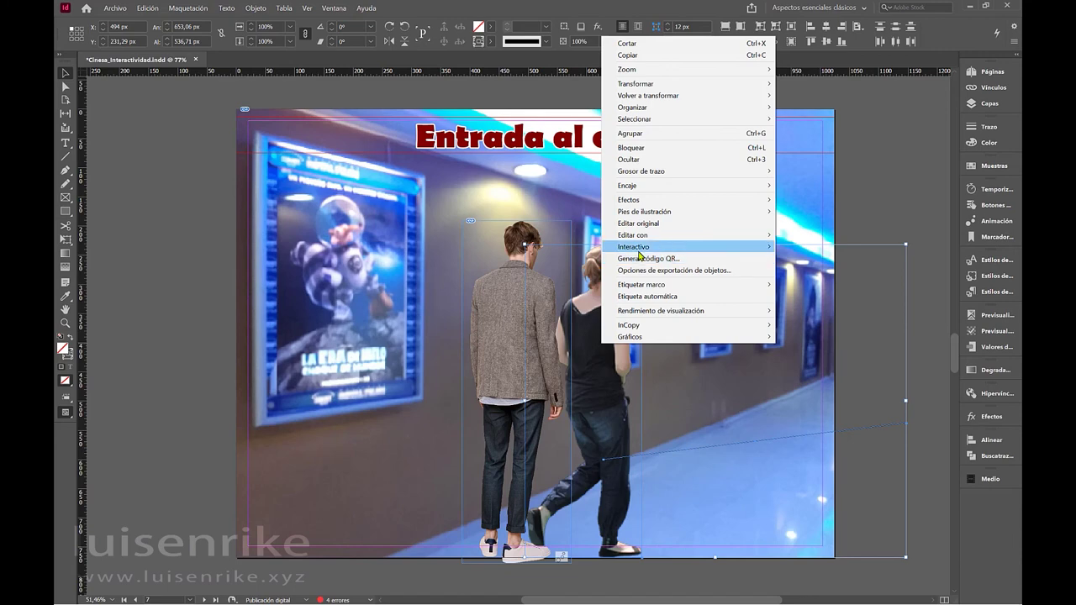
mouse_move(641, 250)
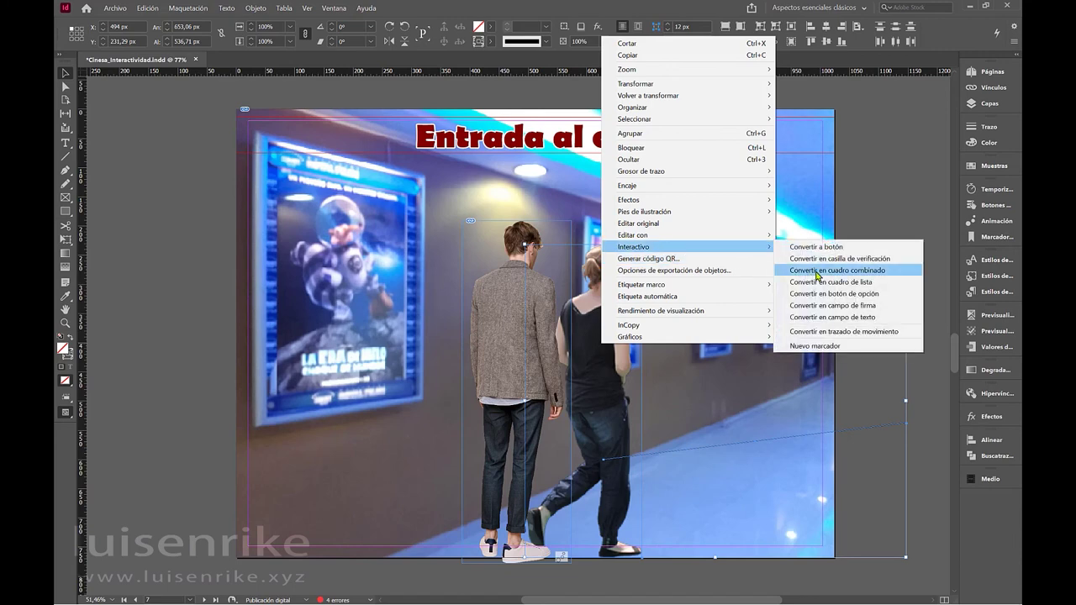
click(858, 333)
click(874, 224)
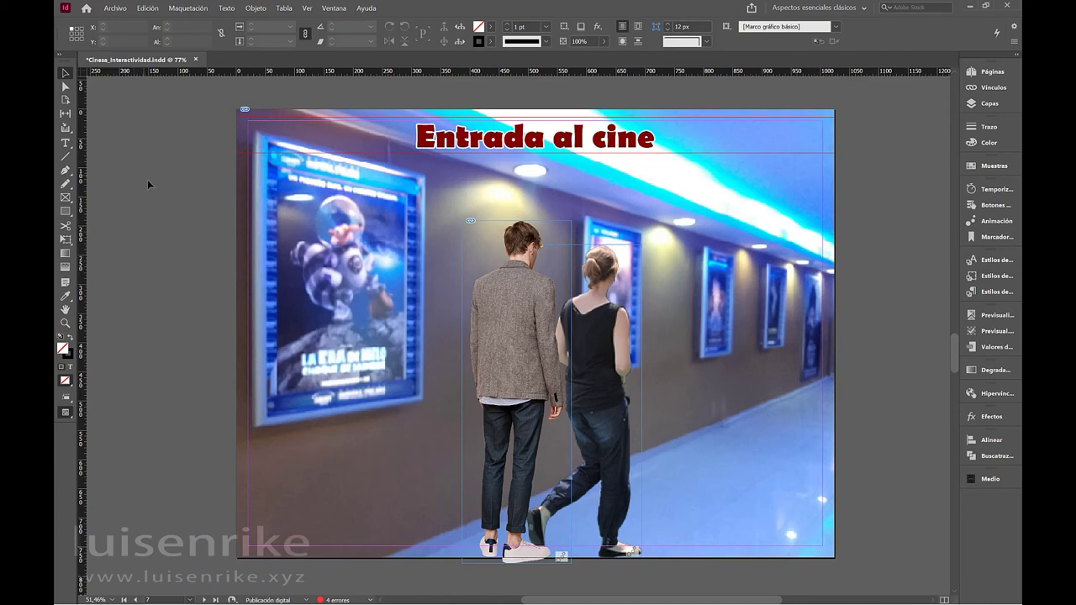
Place the ambiente-_4 audio file on the pasteboard beside the Entrada al cine page, about 43 × 43 px
click(115, 8)
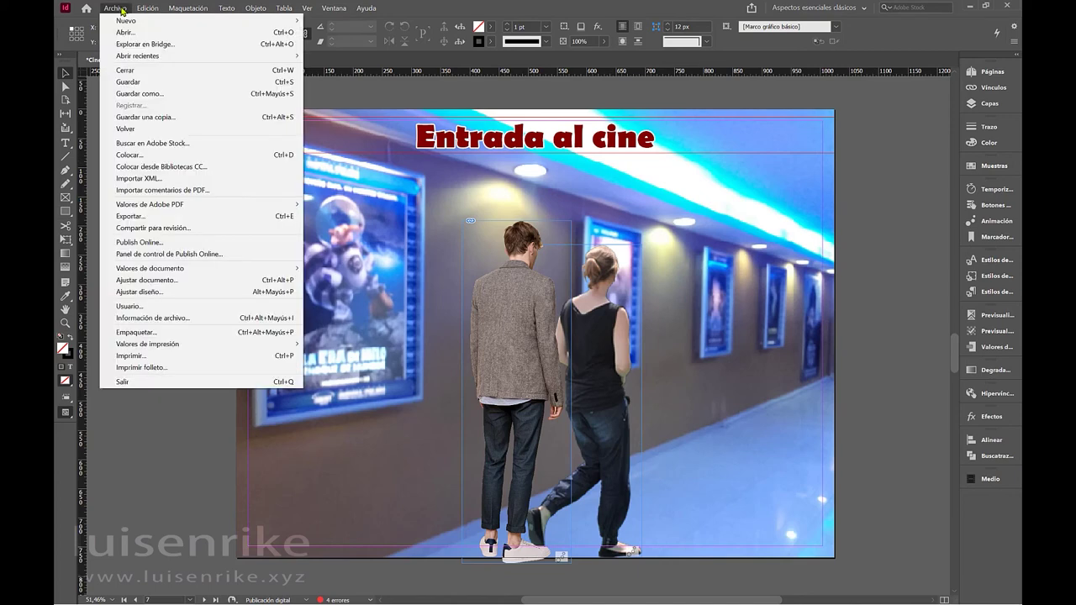
click(136, 155)
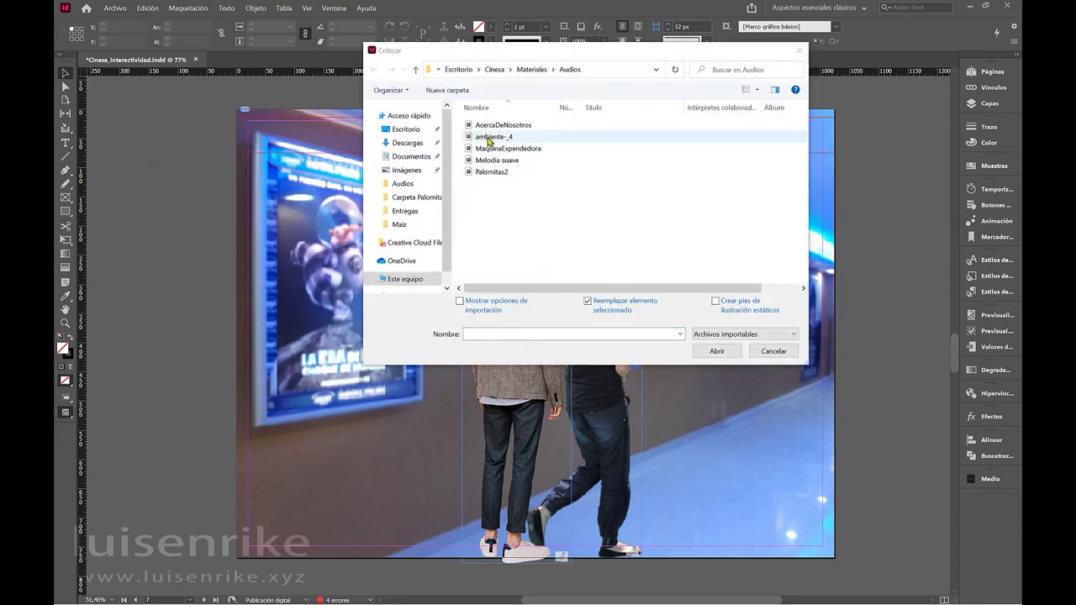
click(494, 136)
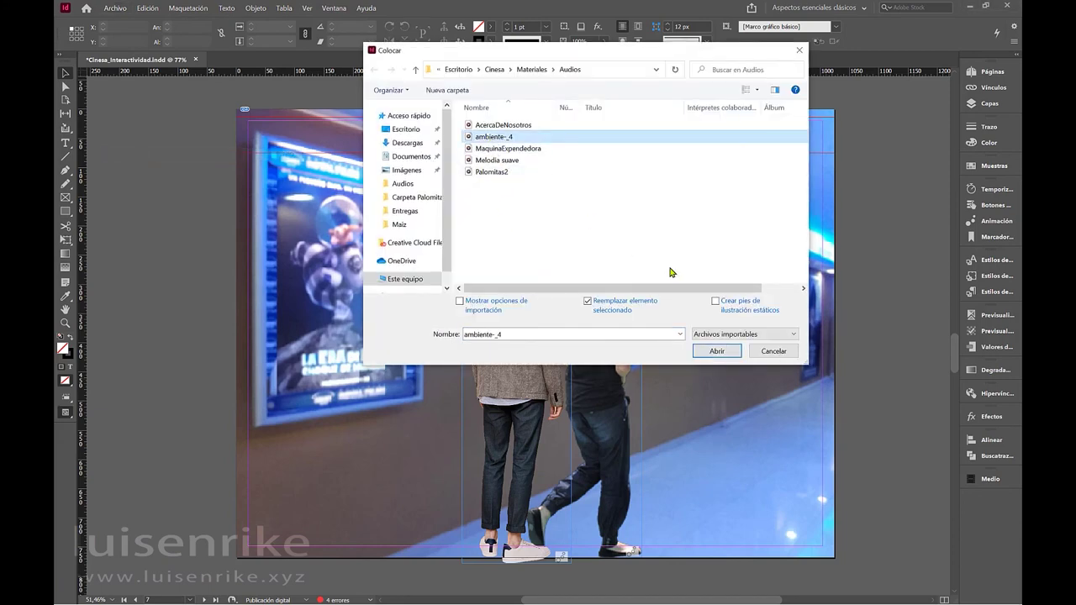
click(717, 351)
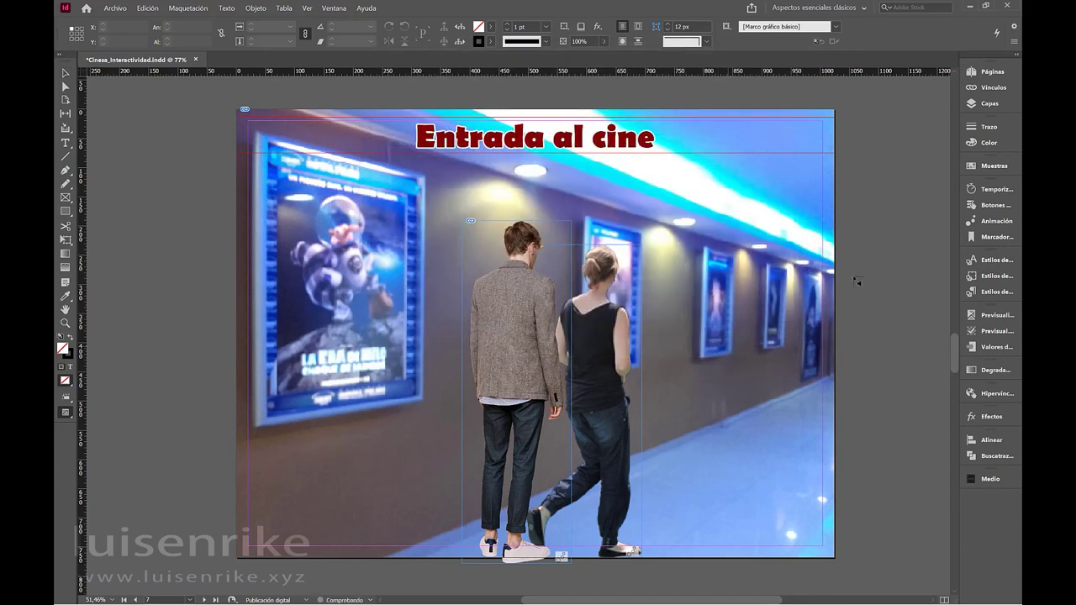
drag(851, 272, 874, 295)
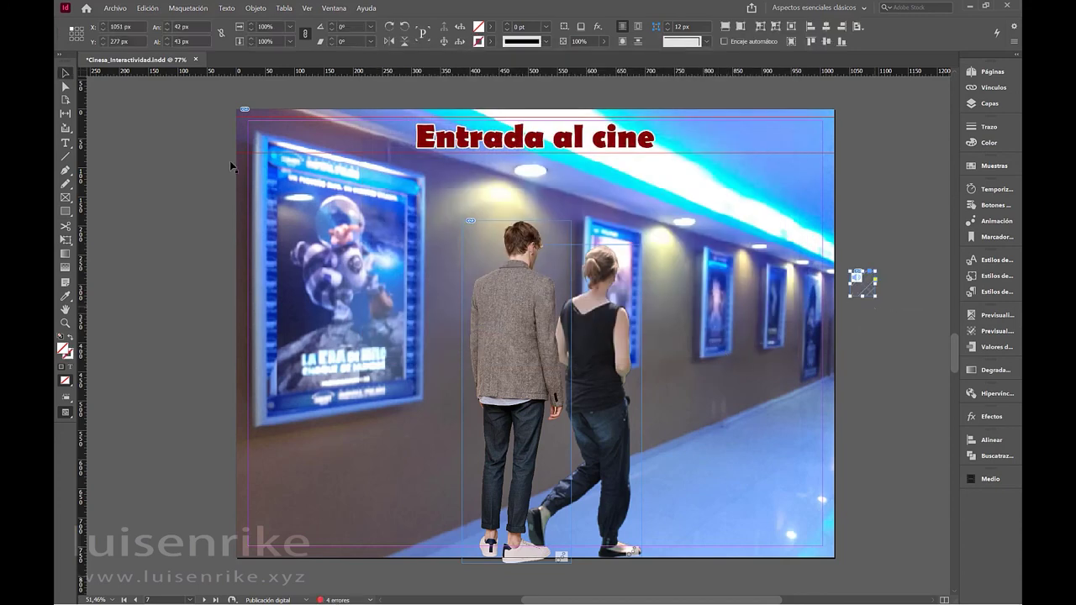
click(65, 196)
mouse_move(818, 263)
mouse_down()
mouse_move(935, 324)
mouse_move(890, 313)
mouse_up()
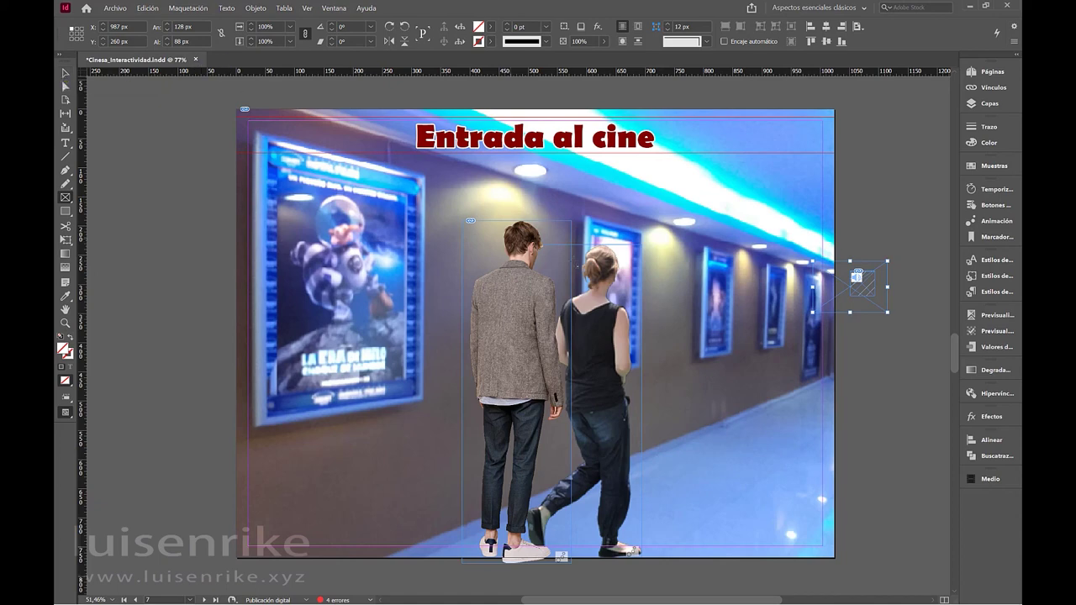
key(ctrl+shift+a)
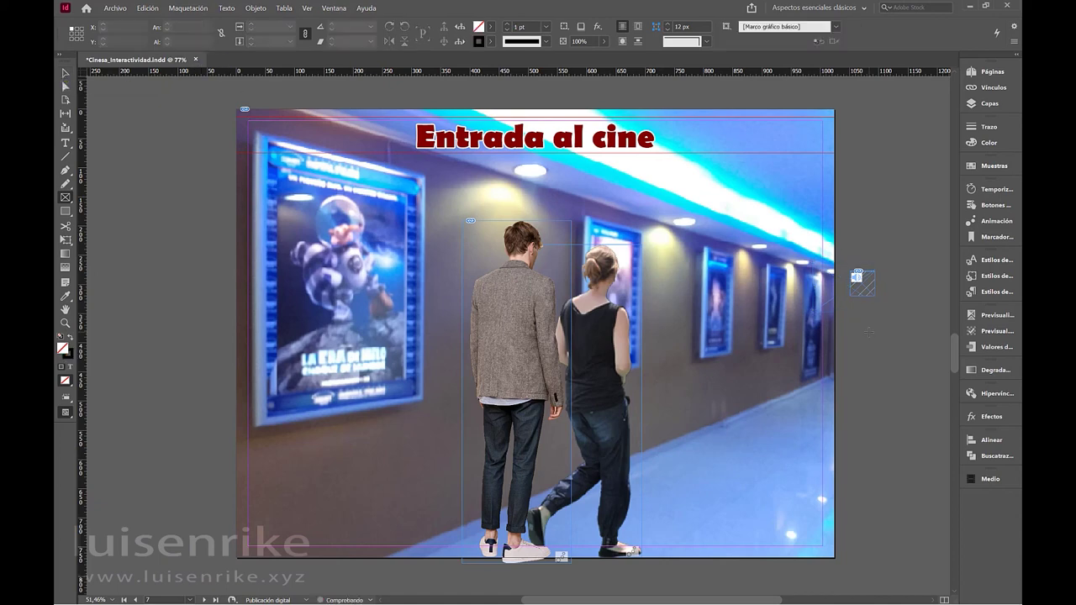
Move the audio clip onto the page near its right edge and enable Reproducir al cargar la página for it
click(67, 74)
drag(866, 295, 809, 263)
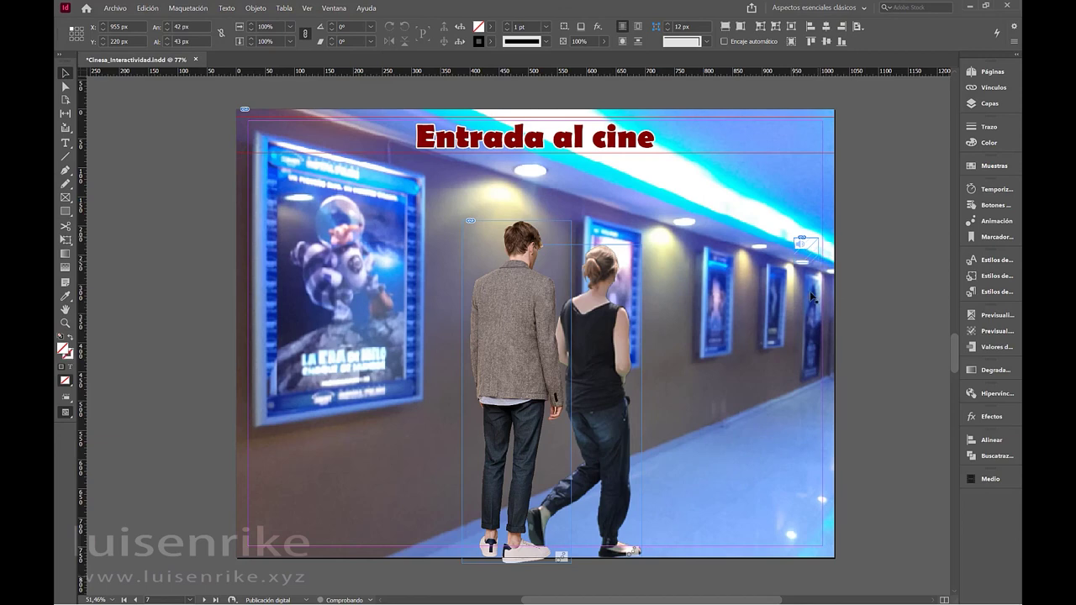
click(1004, 191)
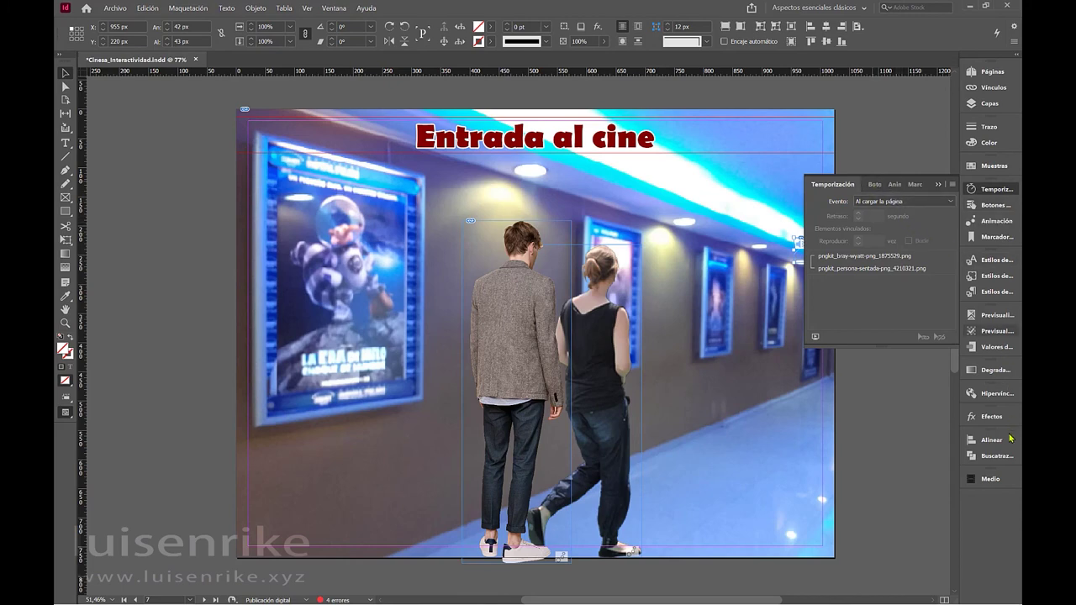
click(992, 479)
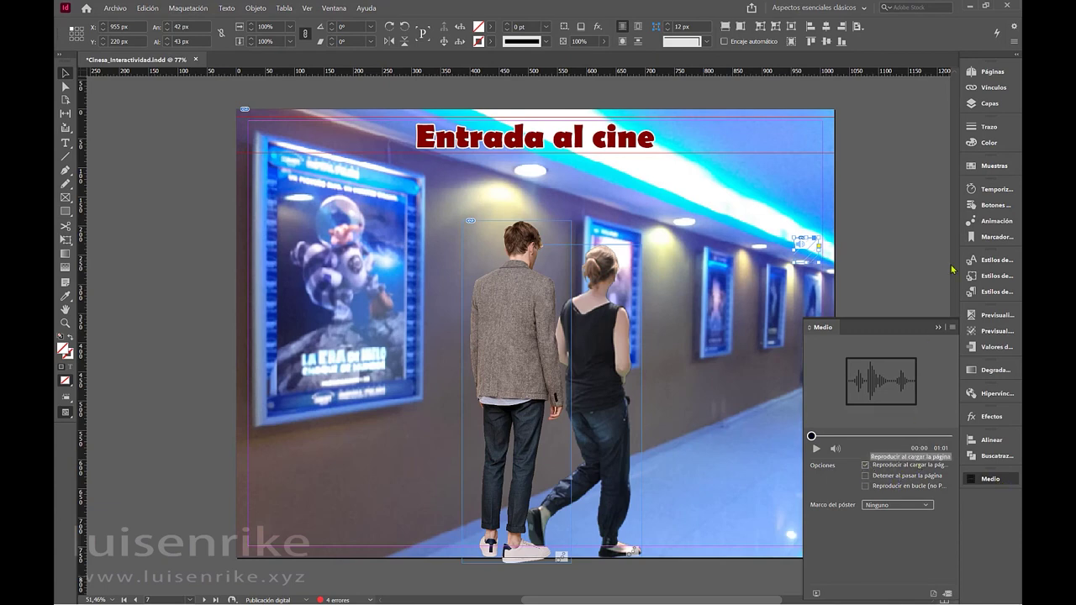
click(992, 189)
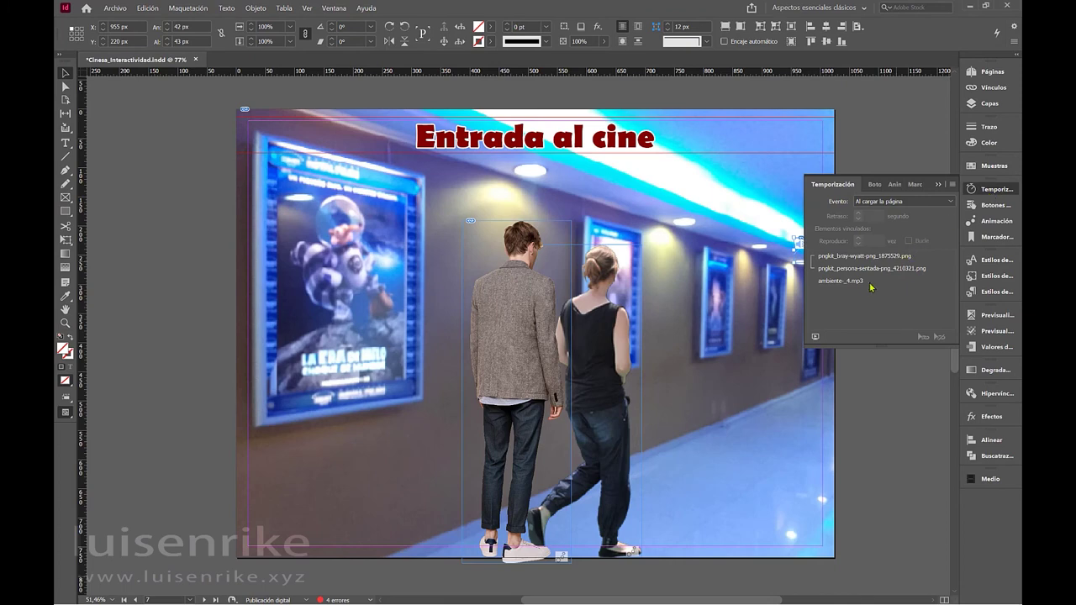
Link the ambiente-_4.mp3 audio with both people's images in the page-load timing so all three play together
click(841, 282)
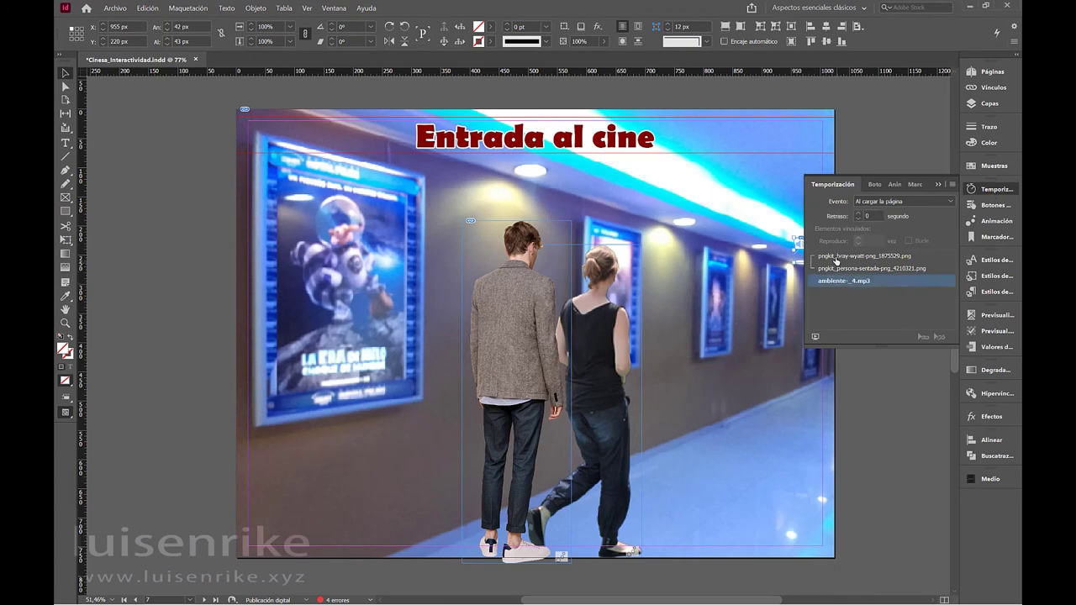
shift+click(837, 257)
click(929, 341)
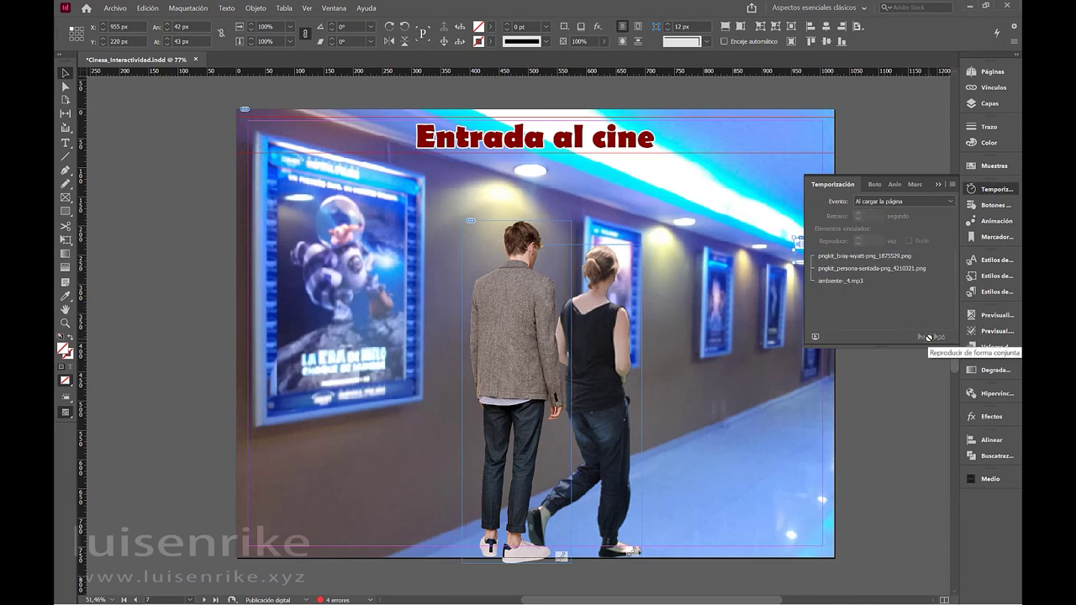
click(847, 187)
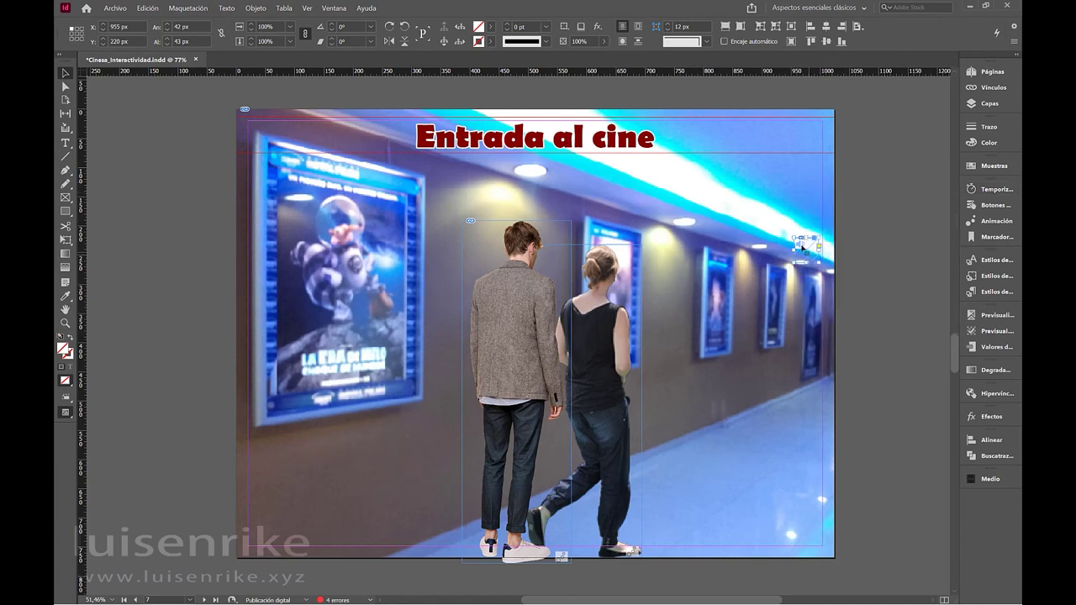
Move the audio clip just outside the page's right edge, at X 1023 px and Y 177 px
drag(798, 244, 835, 222)
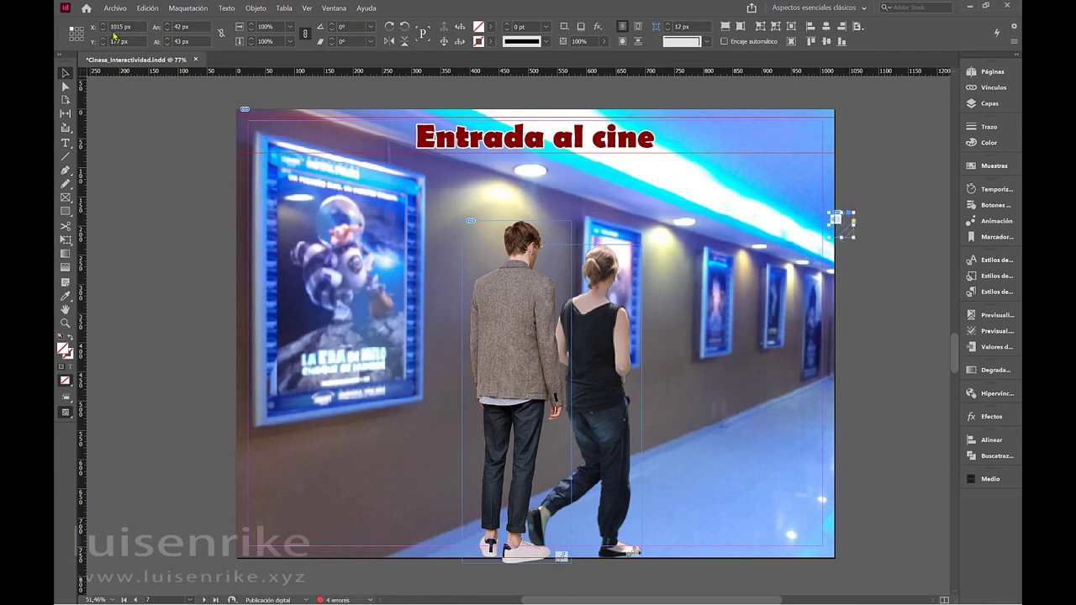
click(102, 25)
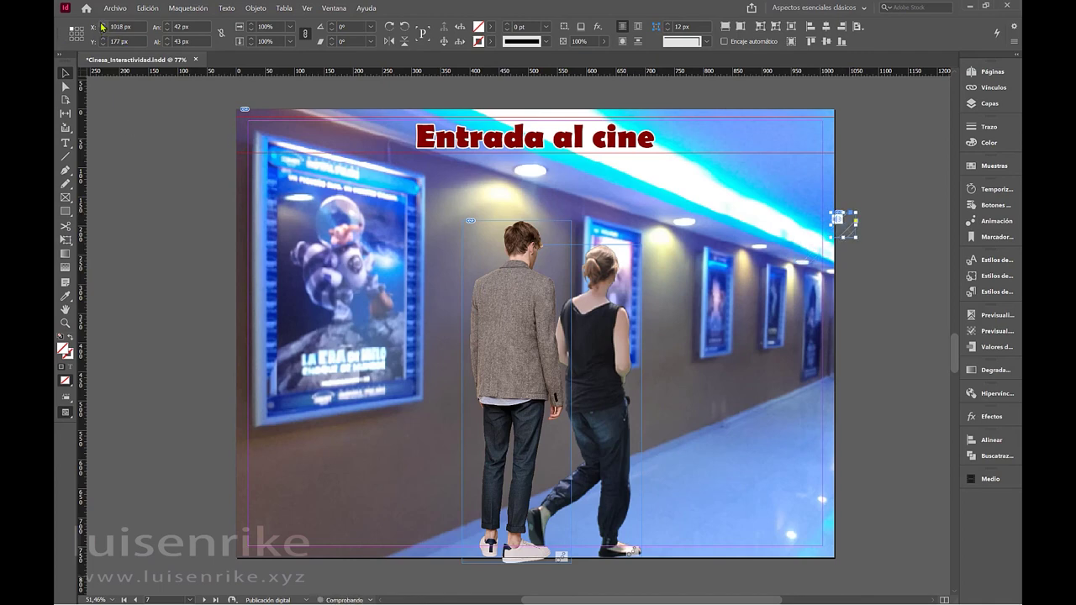
click(101, 24)
click(102, 24)
click(102, 31)
click(102, 24)
click(101, 25)
click(101, 24)
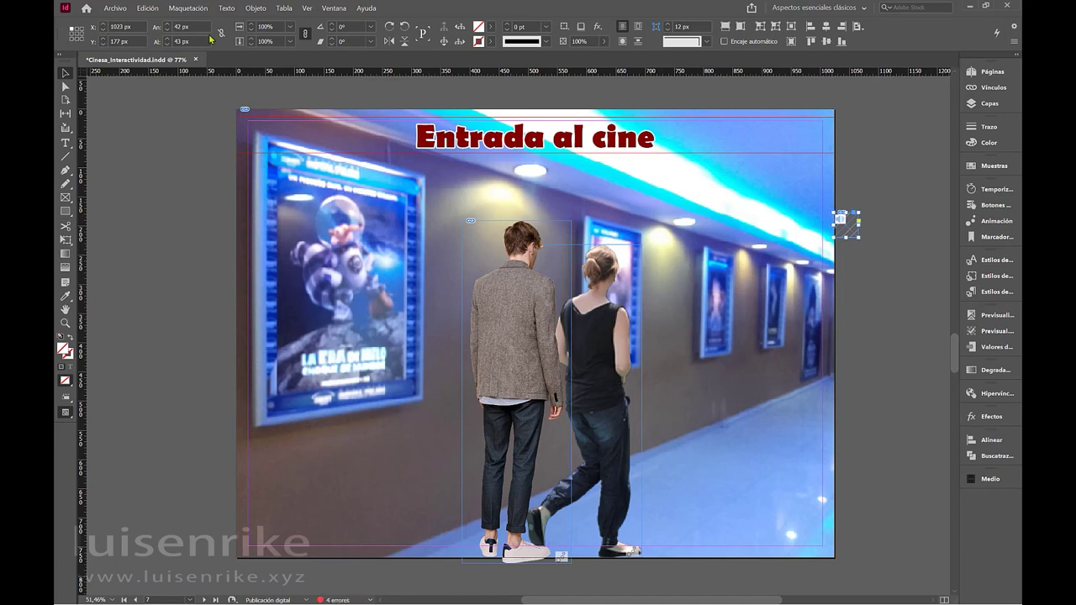
Set the audio clip's size to 1 × 1 px
click(190, 26)
text(1)
key(Tab)
text(1)
key(Return)
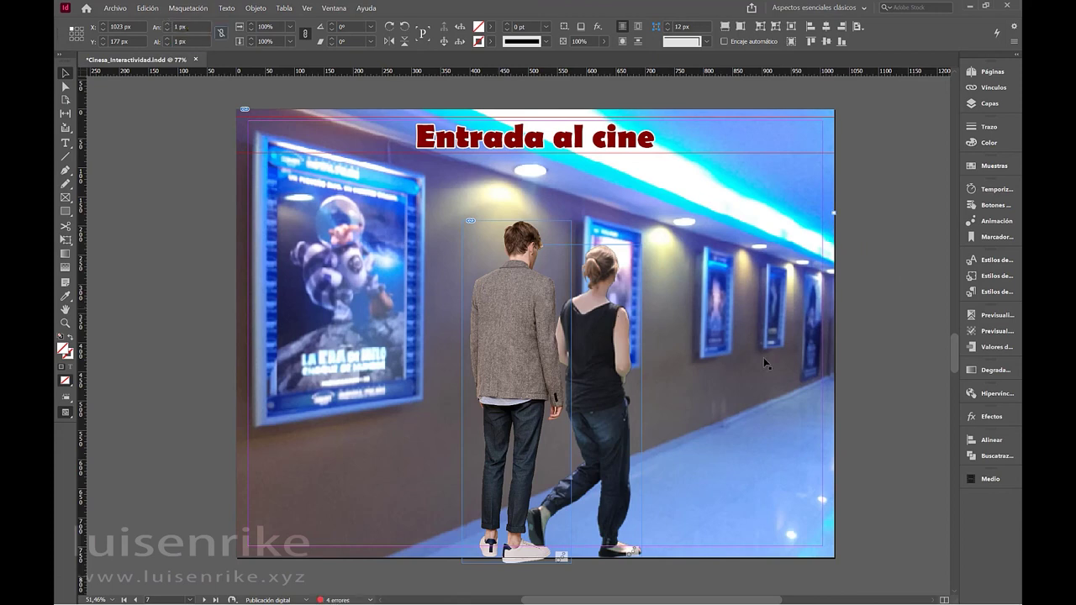
Preview the Entrada al cine page's interactivity, clear the preview and close it
click(980, 476)
click(815, 594)
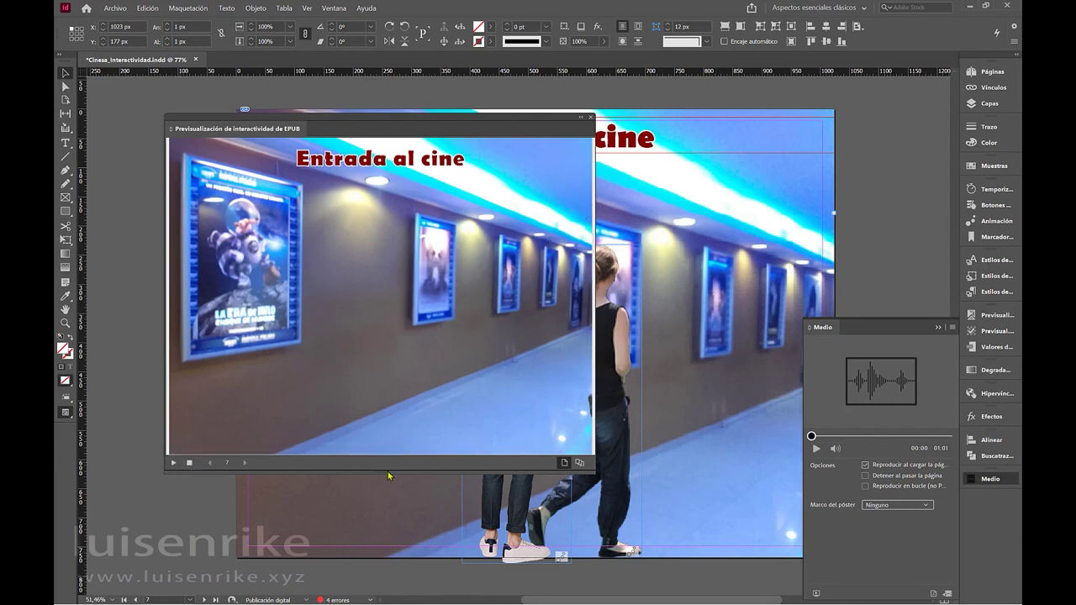
click(190, 462)
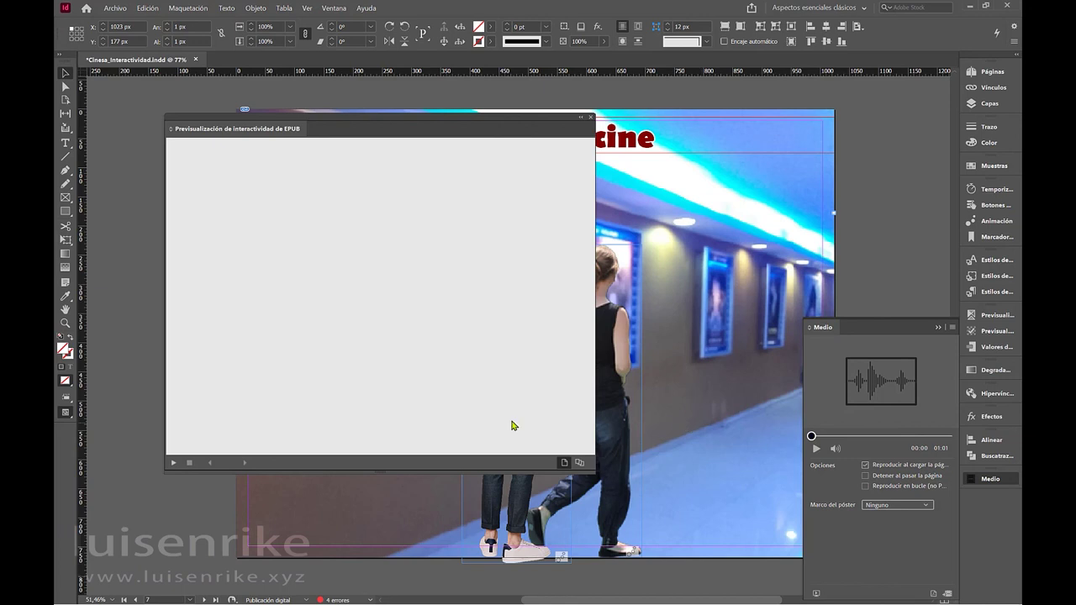
click(591, 117)
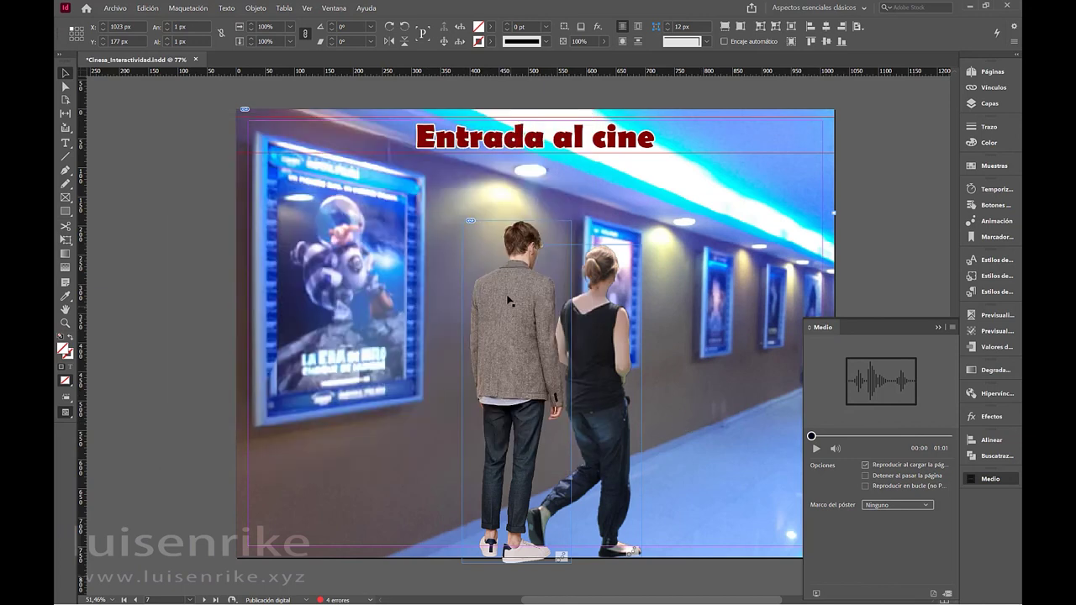
Scale down the man's image to about 542 px high and the woman's to about 182 × 489 px
click(510, 299)
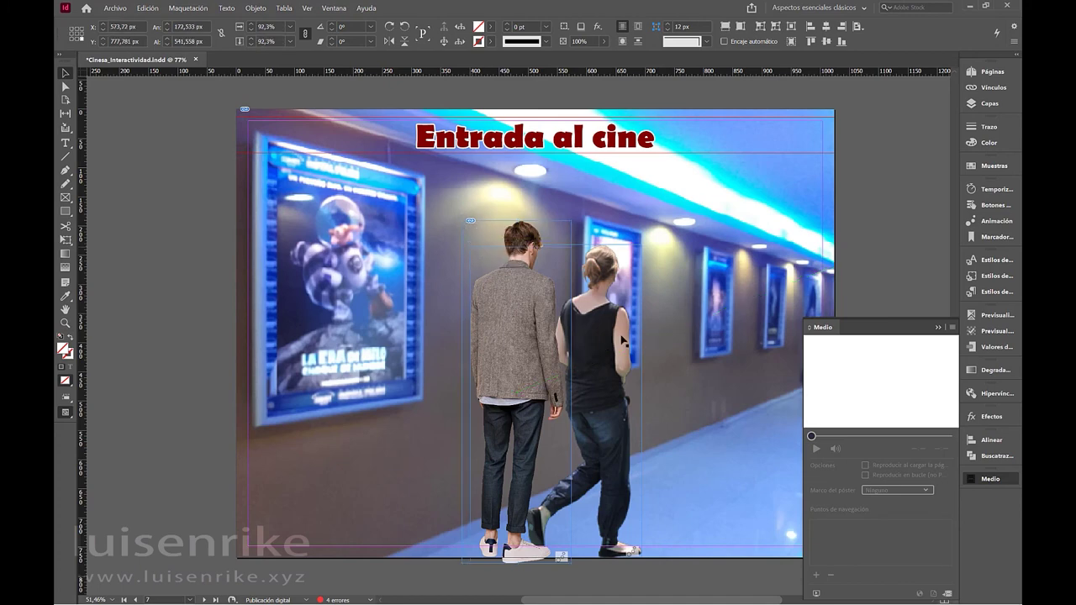
click(607, 292)
click(608, 289)
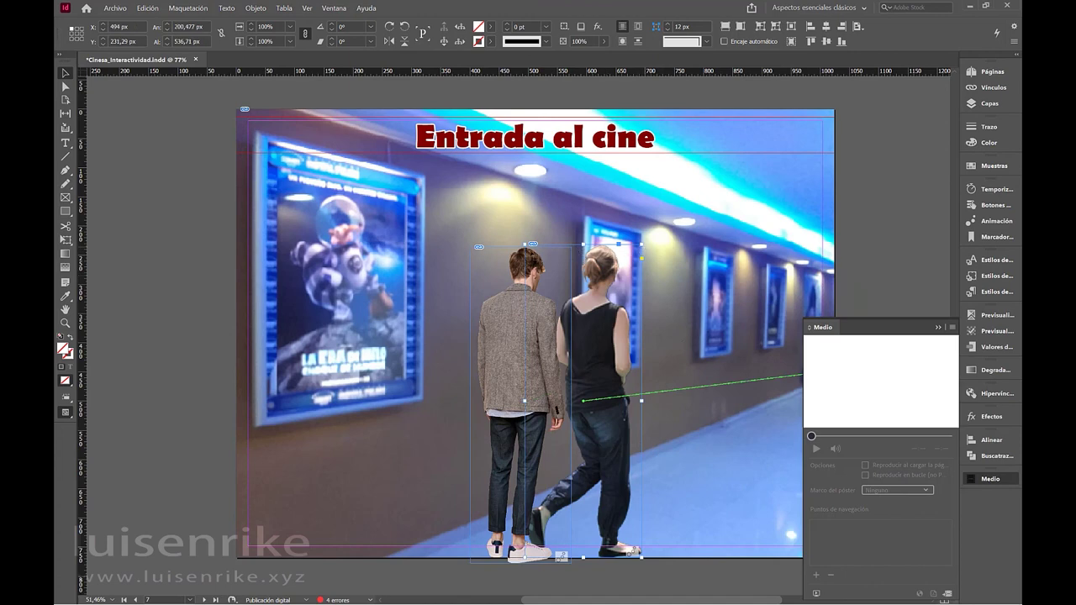
drag(525, 243, 542, 289)
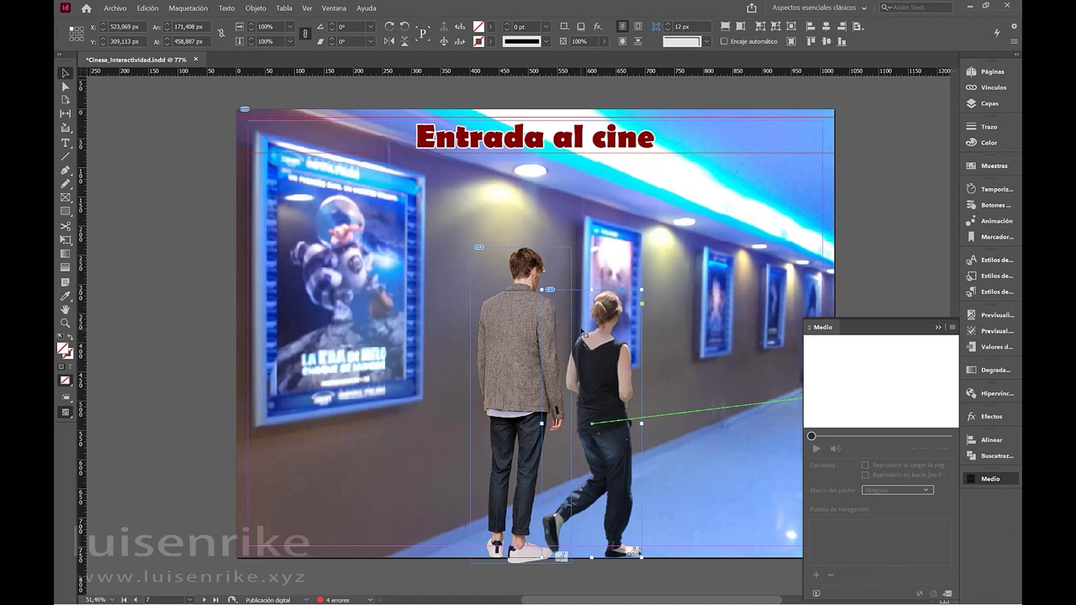
drag(539, 289, 535, 273)
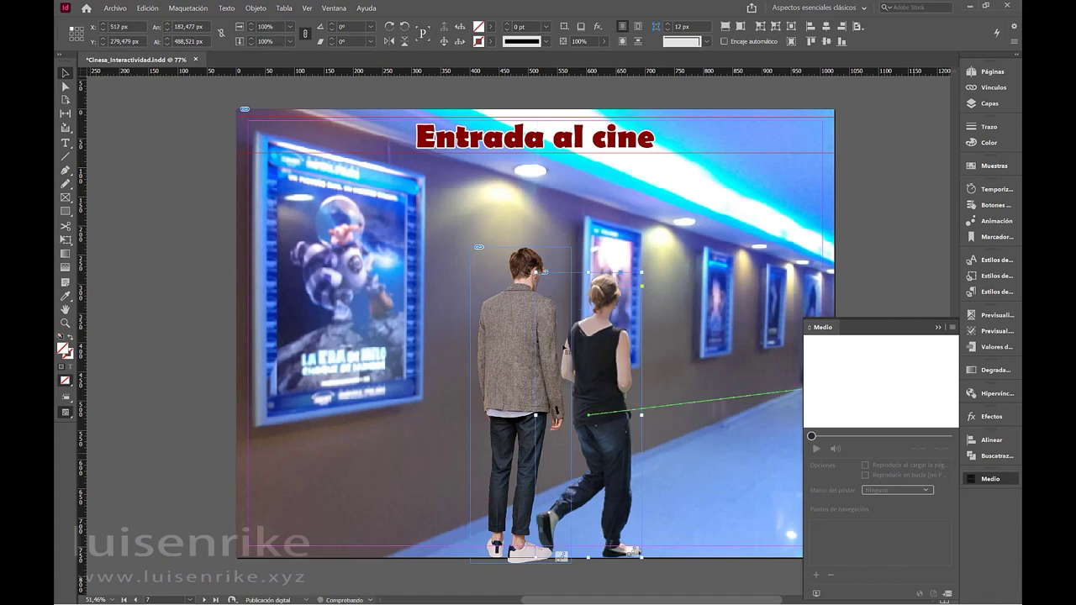
Set the animation duration to 2.25 seconds for the woman and 3 seconds for the man, and preview the page
click(994, 221)
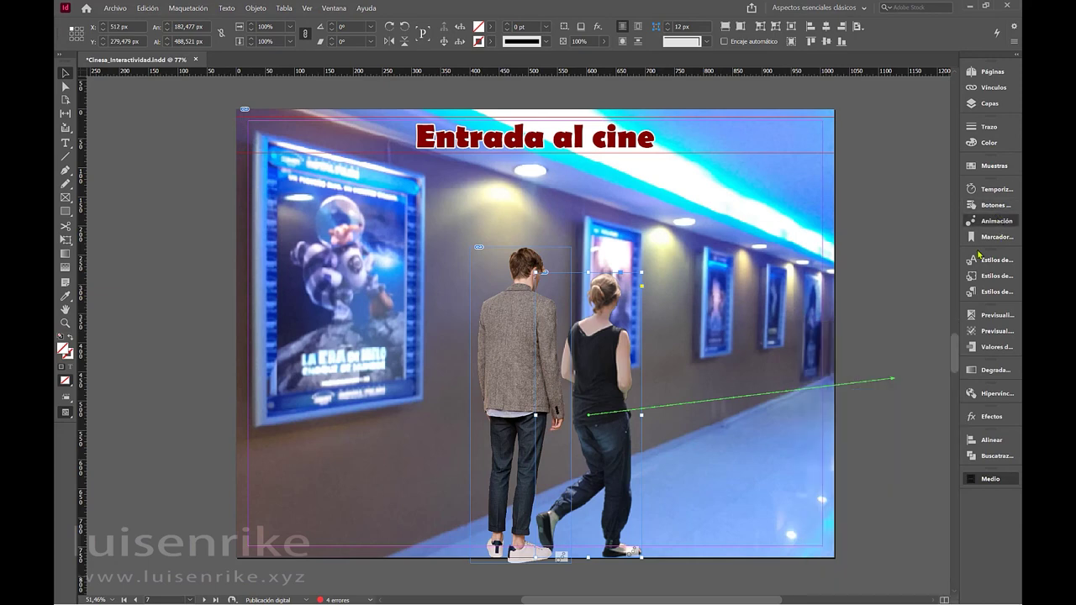
click(857, 332)
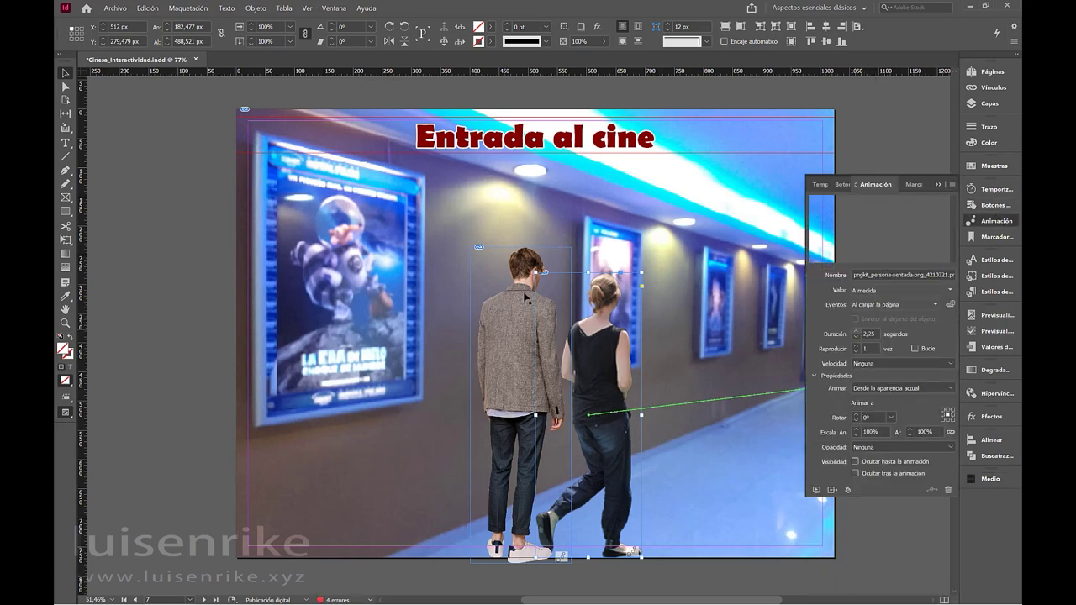
click(511, 328)
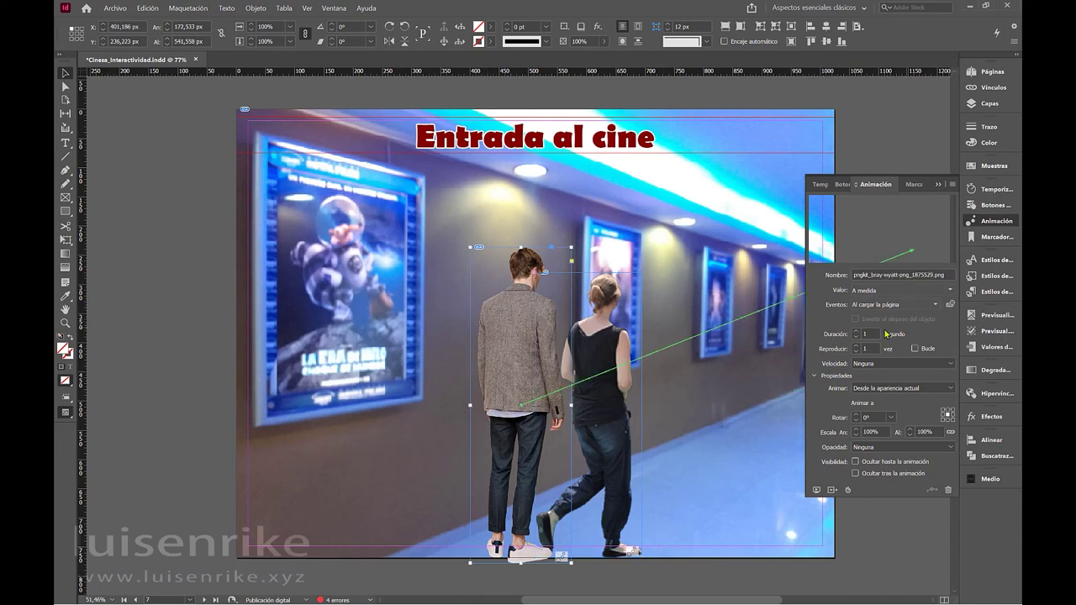
click(857, 332)
click(856, 332)
click(856, 332)
click(817, 491)
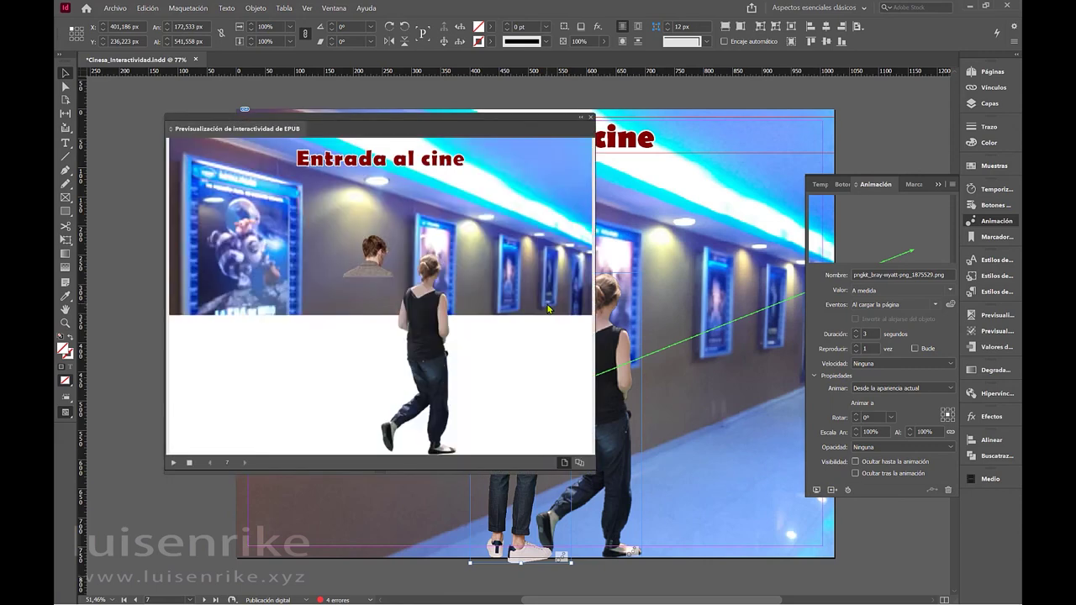
click(189, 464)
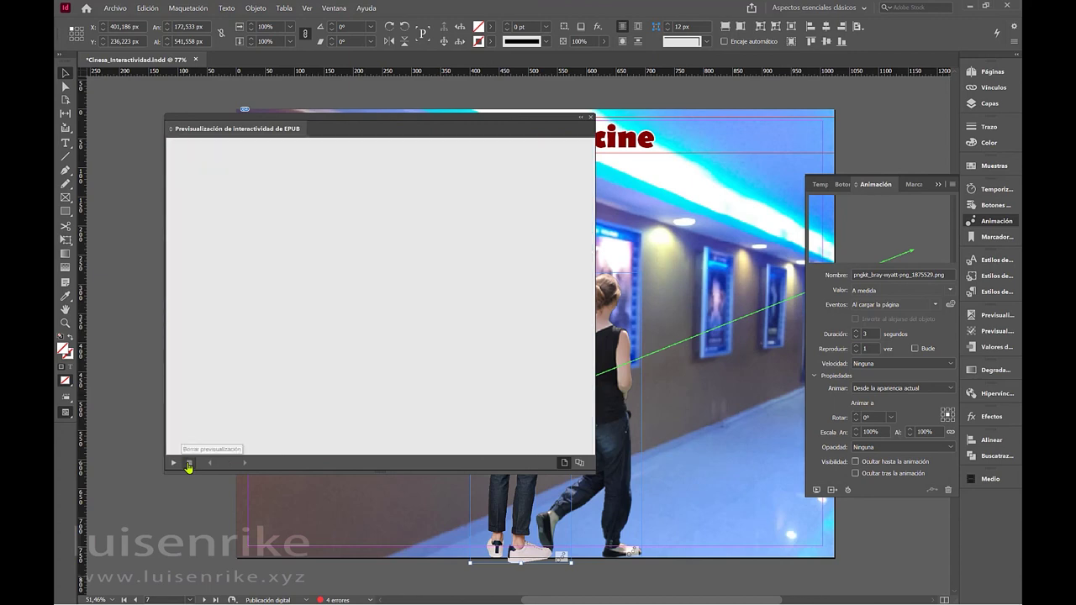